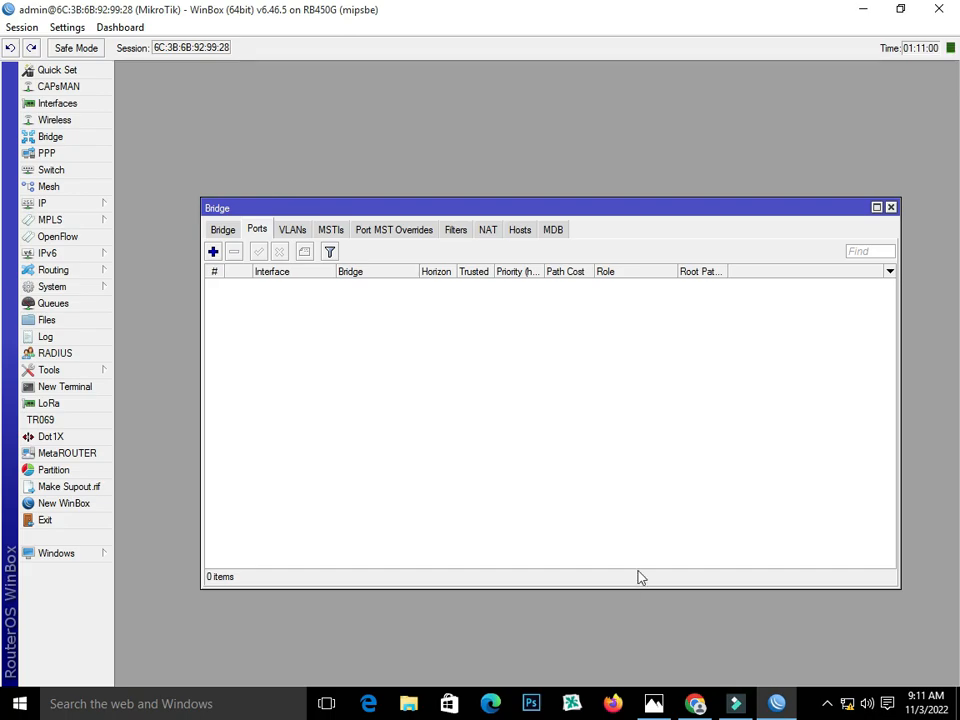
- Consult the network diagram and cancel an accidental new bridge-port form
left_click(657, 706)
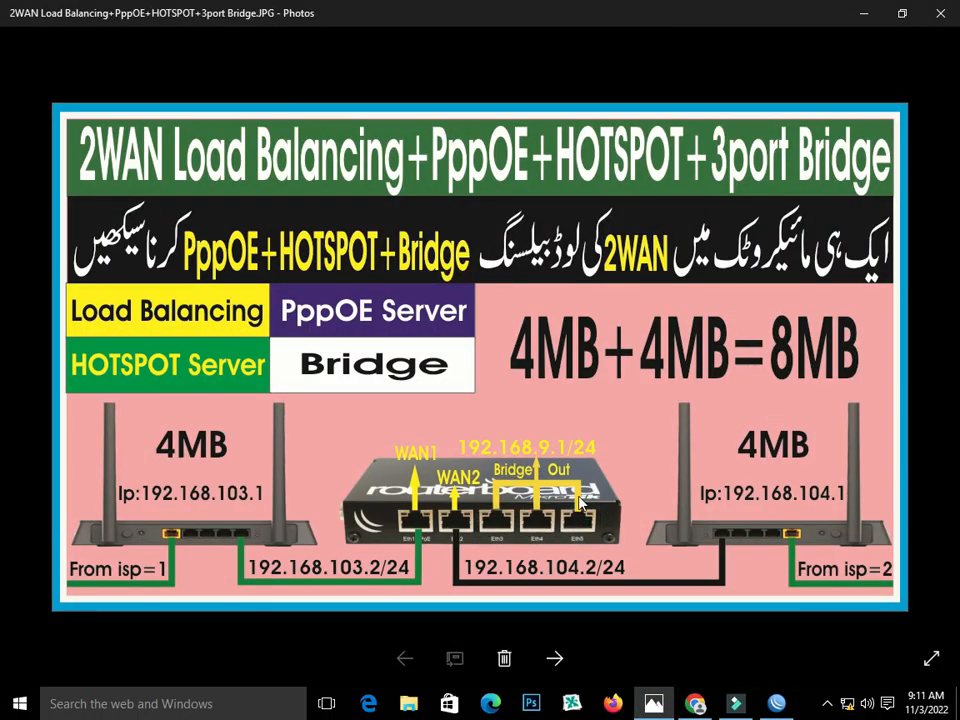
left_click(752, 706)
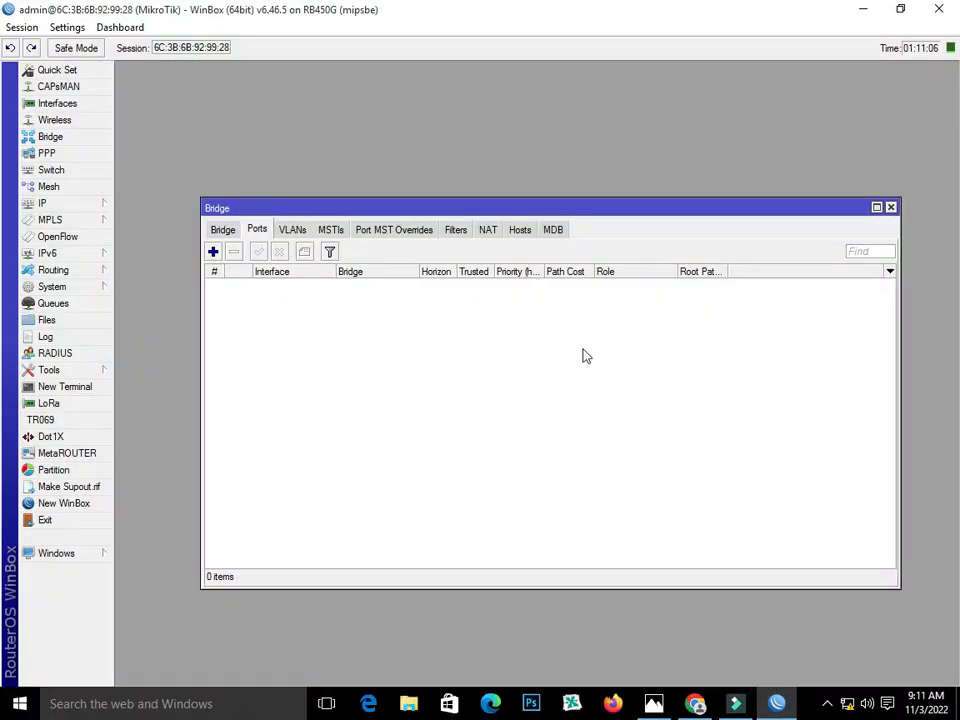
left_click(213, 252)
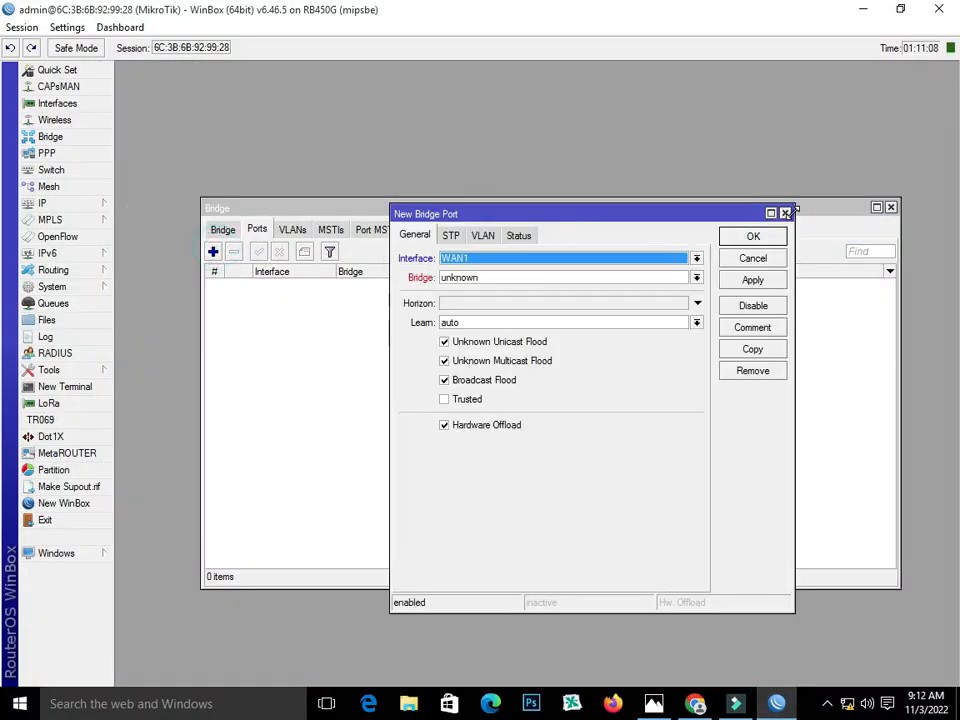
left_click(787, 214)
- Create a bridge named bridge-Out and show its still-empty Ports list
left_click(224, 229)
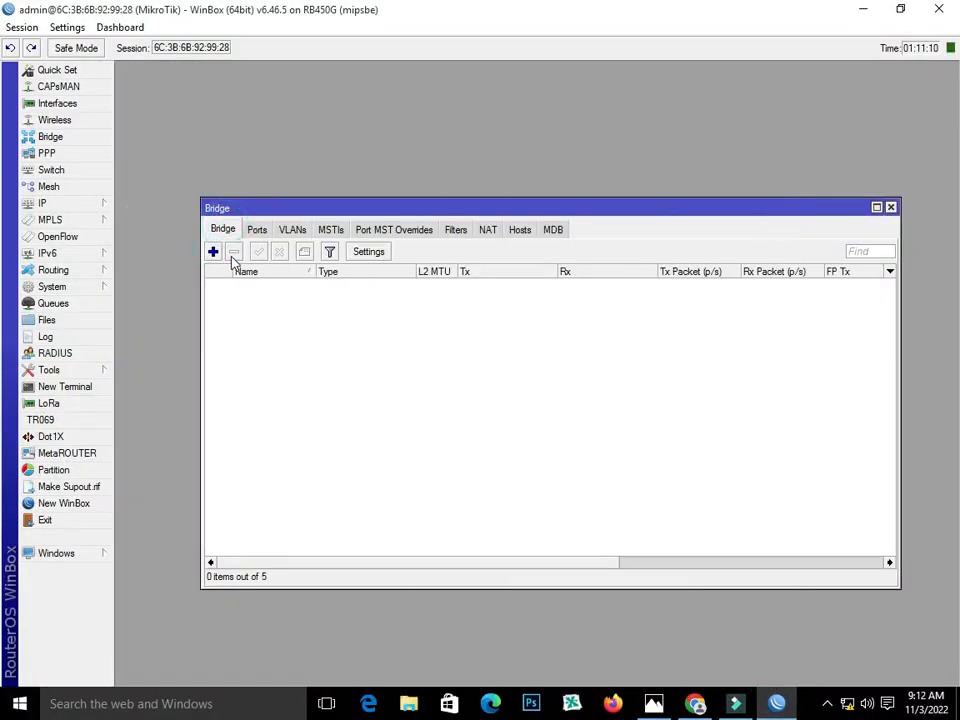
left_click(213, 252)
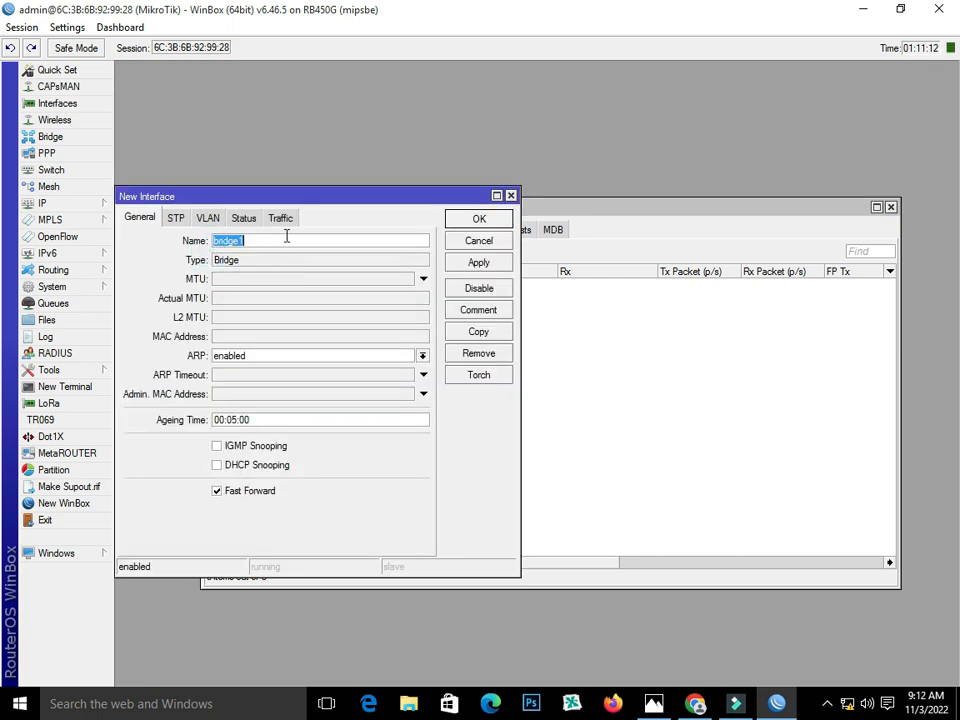
left_click(275, 242)
left_click(462, 265)
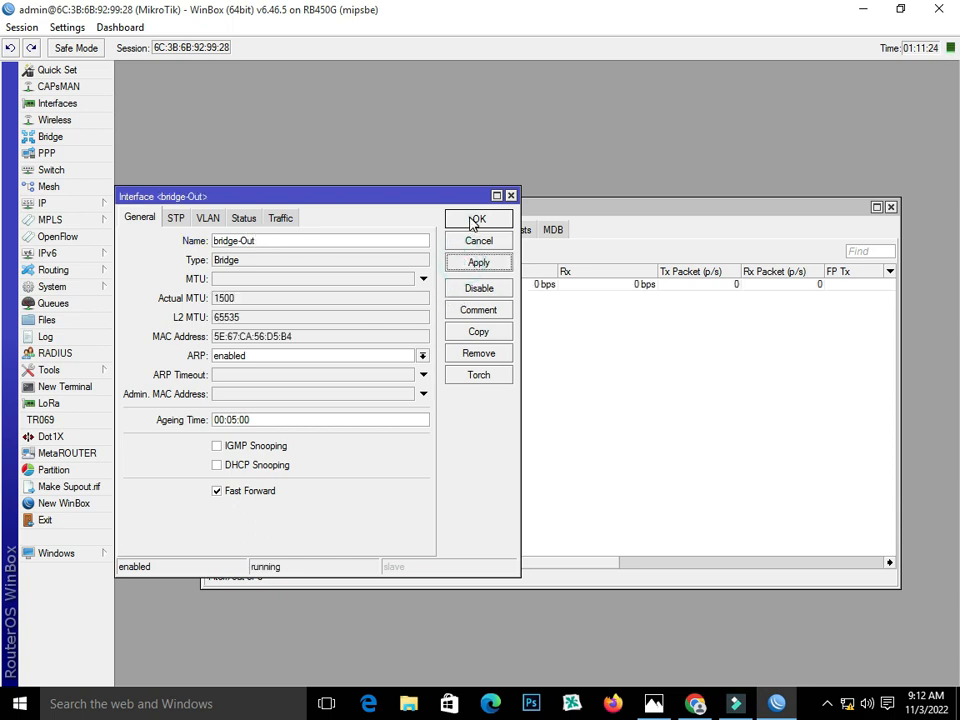
left_click(472, 219)
left_click(257, 229)
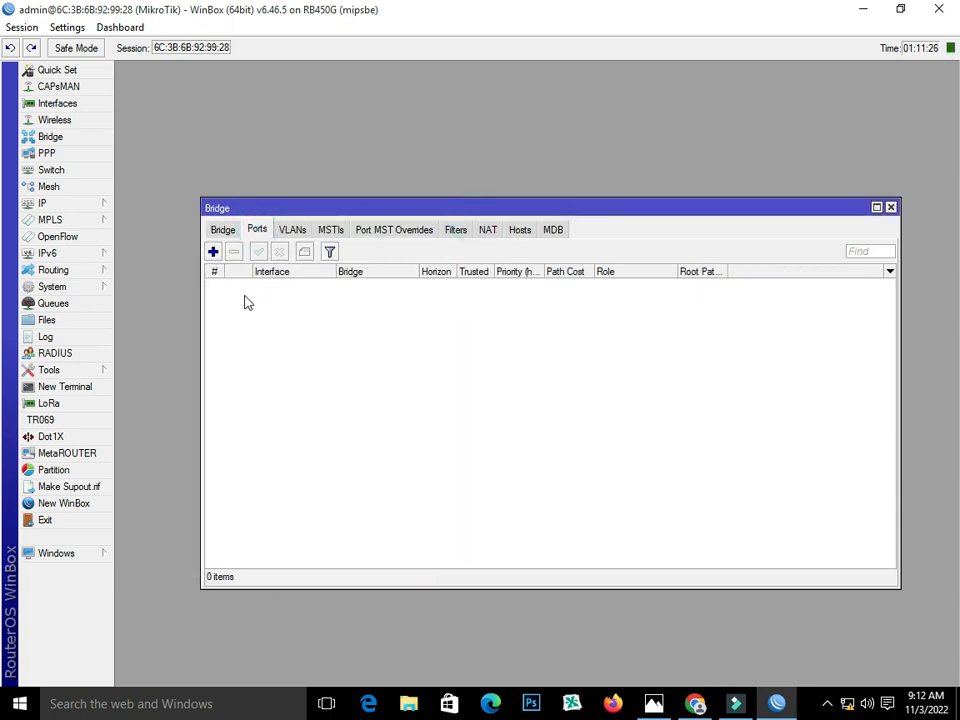
- Add ether3 as a port of bridge-Out
left_click(653, 703)
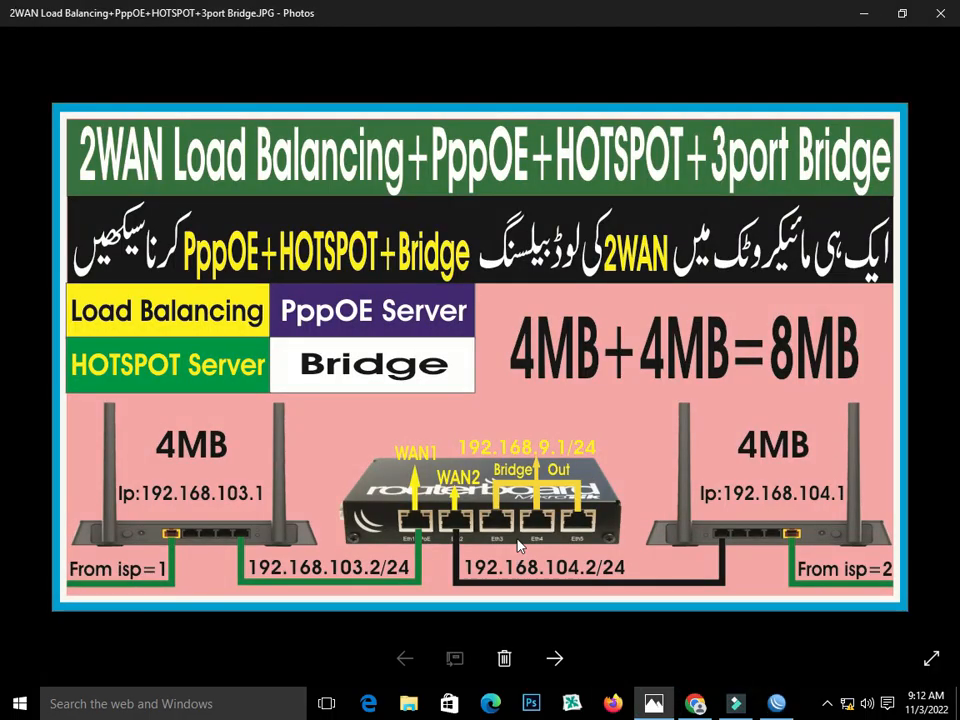
left_click(774, 703)
left_click(212, 251)
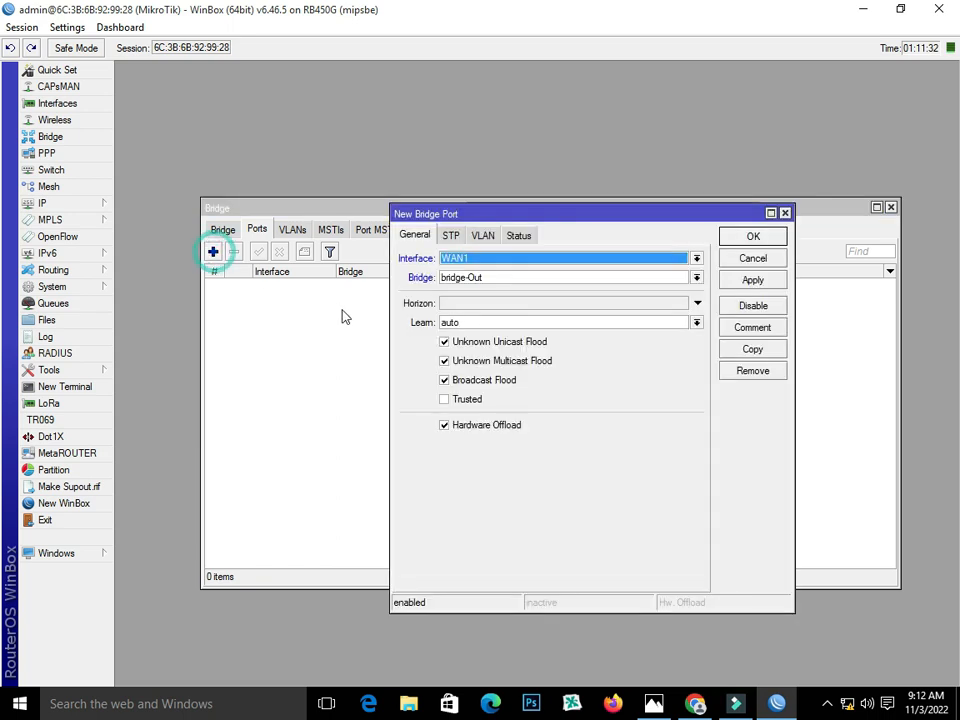
left_click(590, 261)
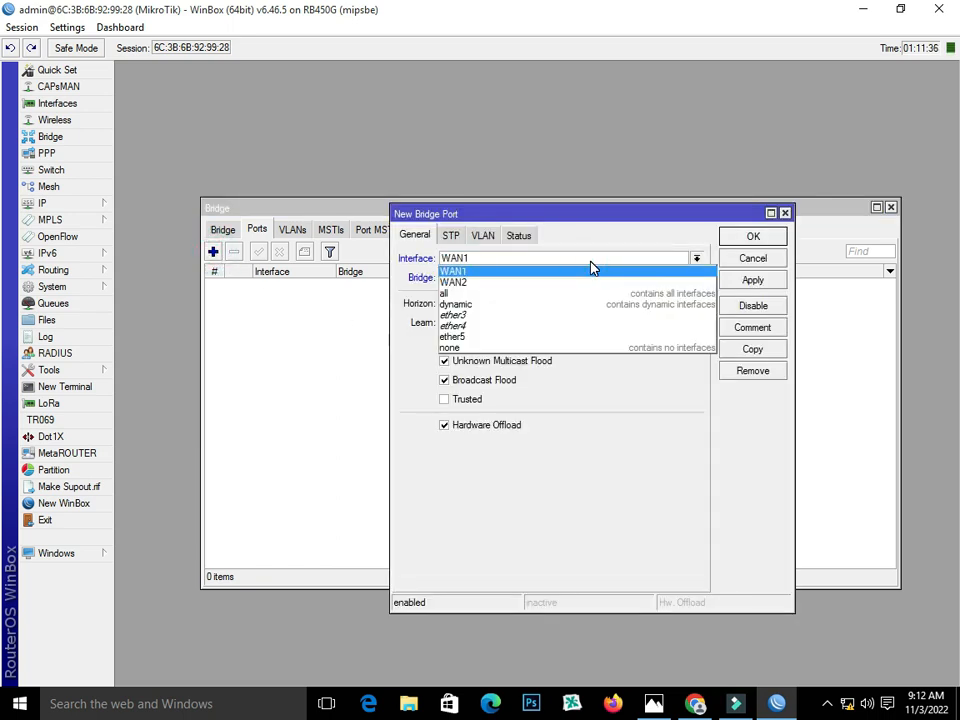
left_click(581, 314)
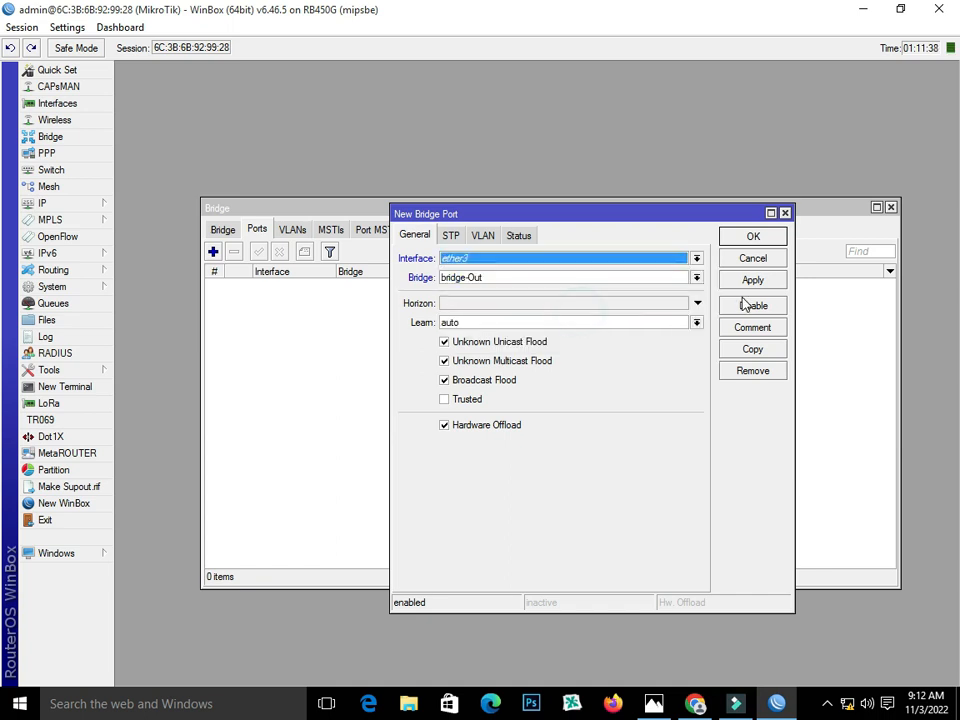
left_click(751, 281)
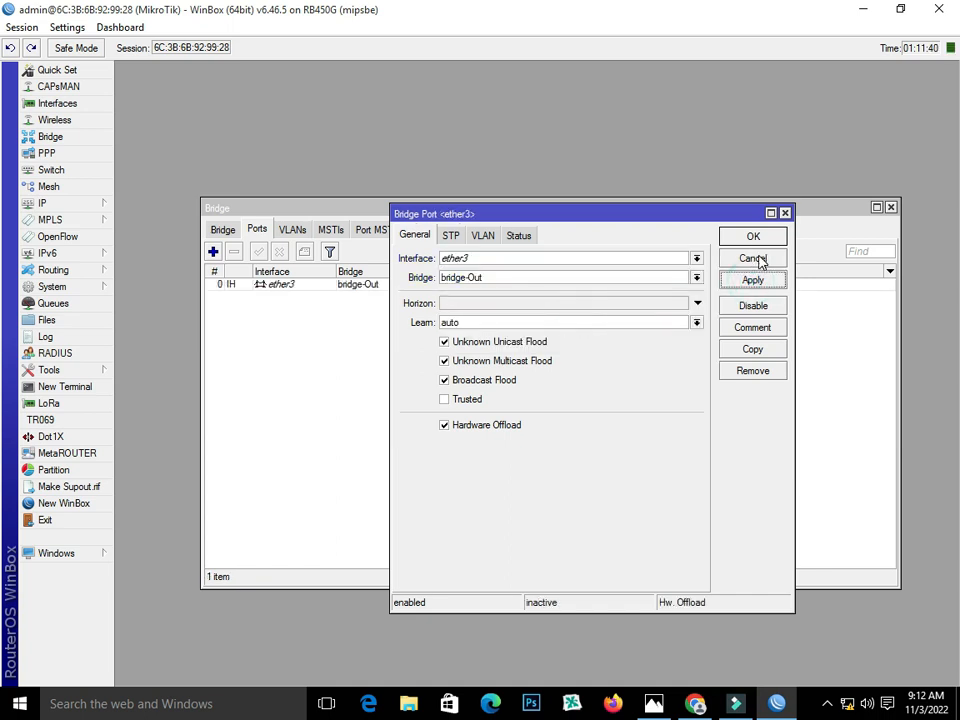
left_click(753, 237)
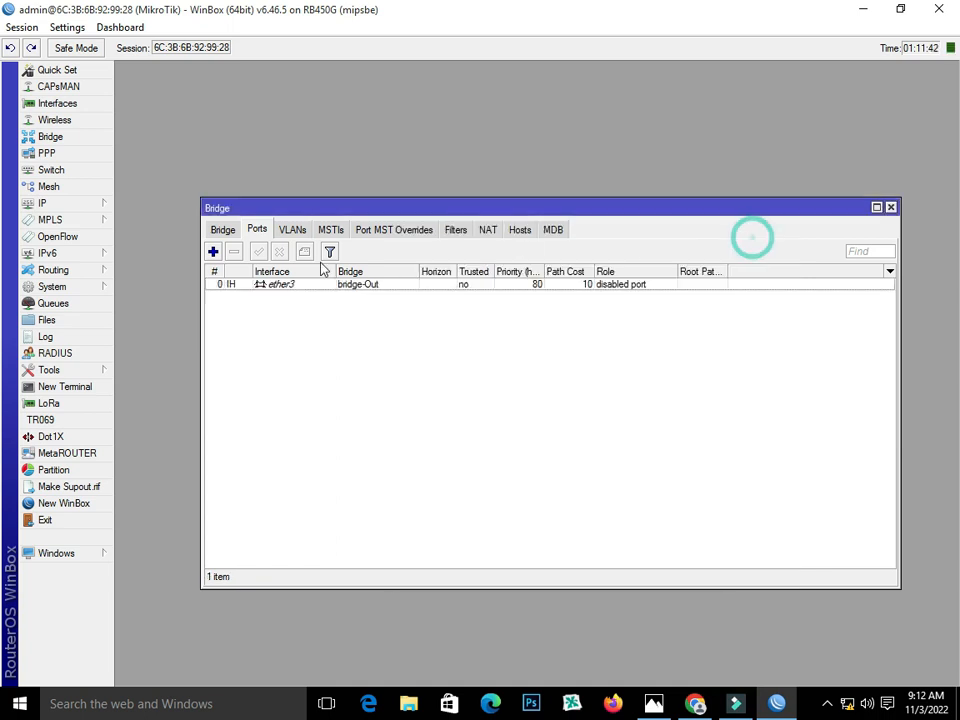
- Add ether4 and ether5 as further ports of bridge-Out
left_click(212, 252)
left_click(615, 259)
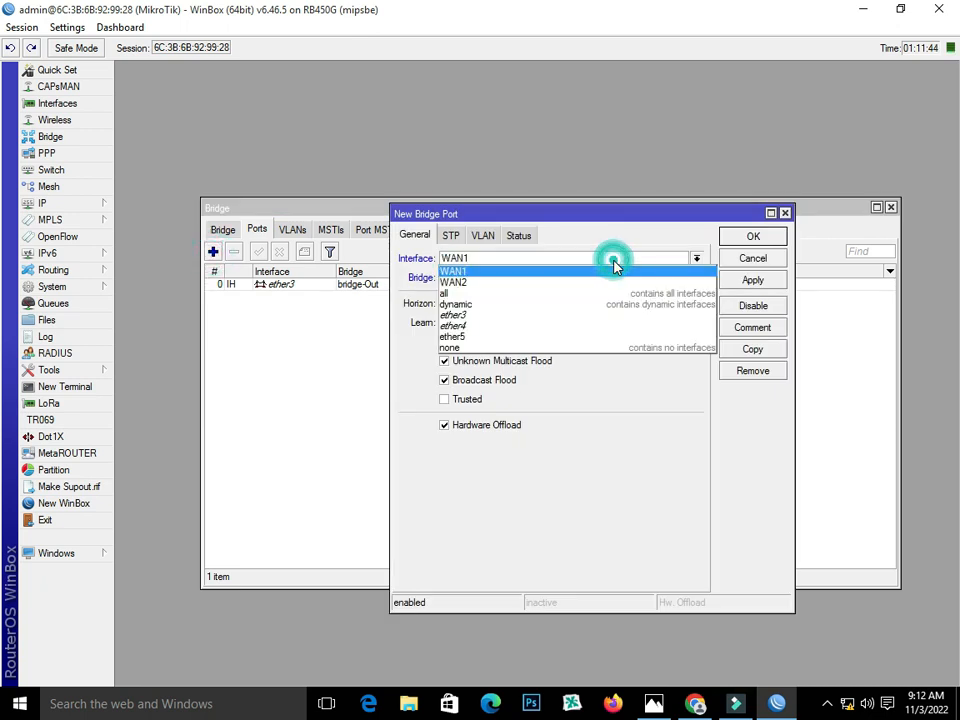
left_click(610, 326)
left_click(750, 280)
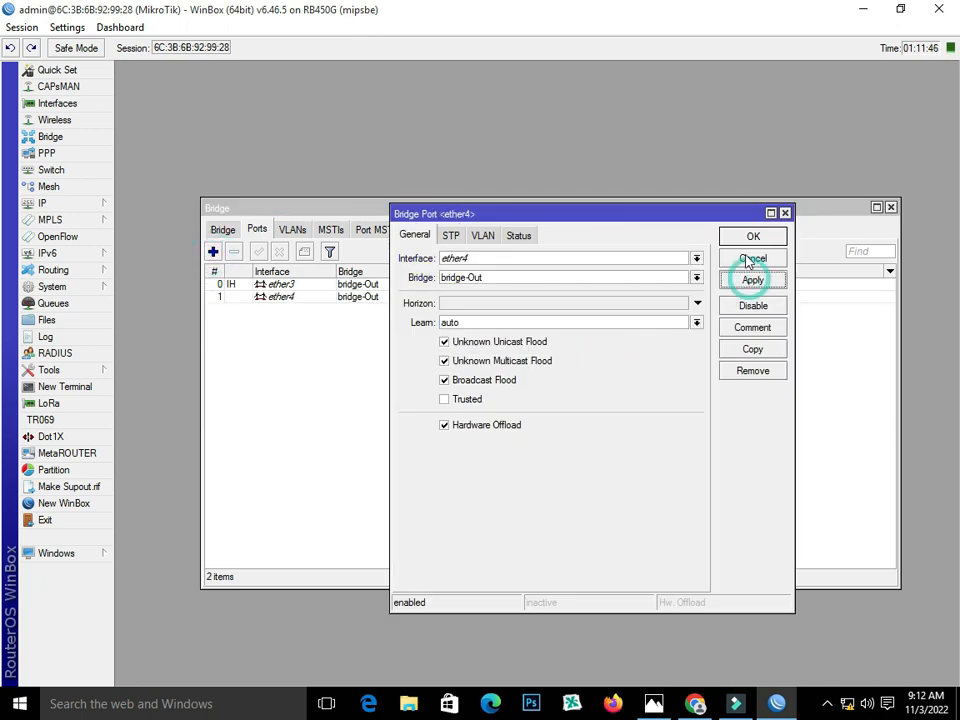
left_click(742, 237)
left_click(212, 252)
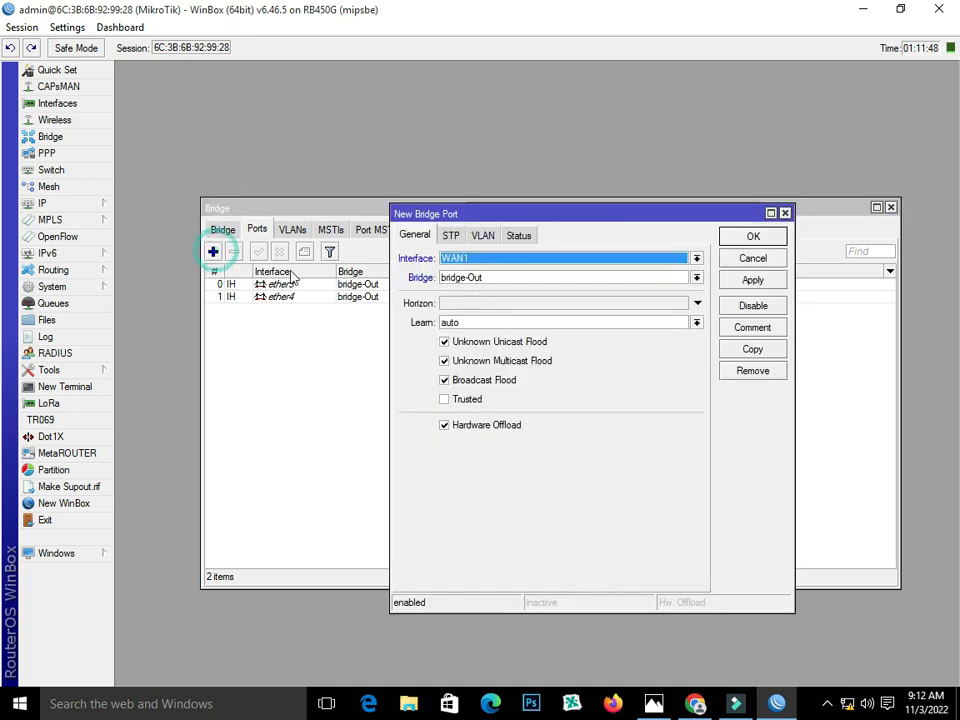
left_click(541, 259)
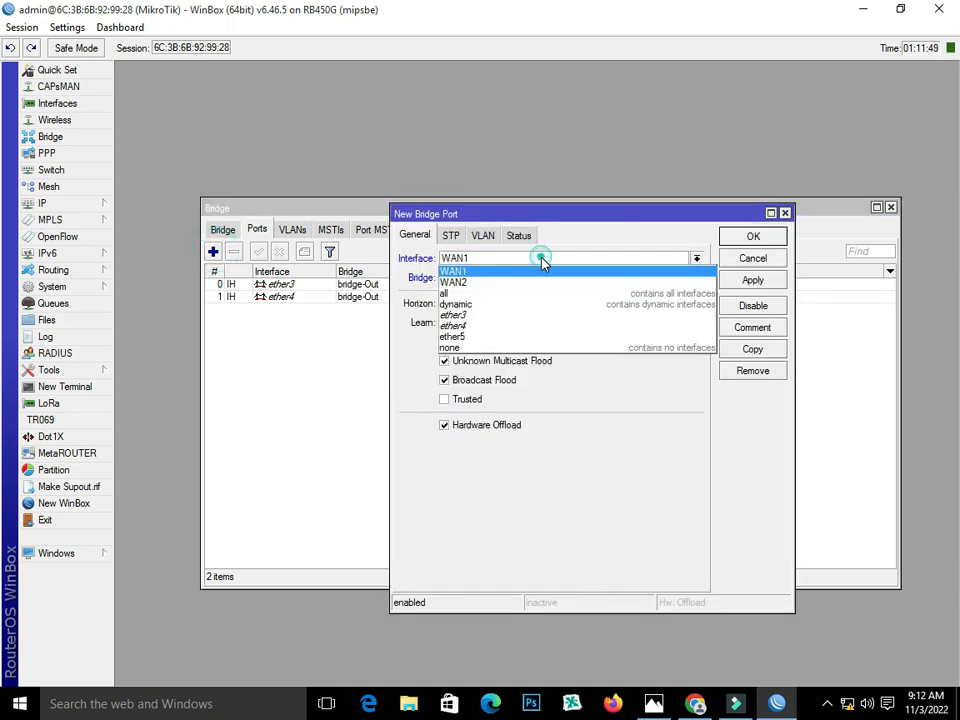
left_click(550, 337)
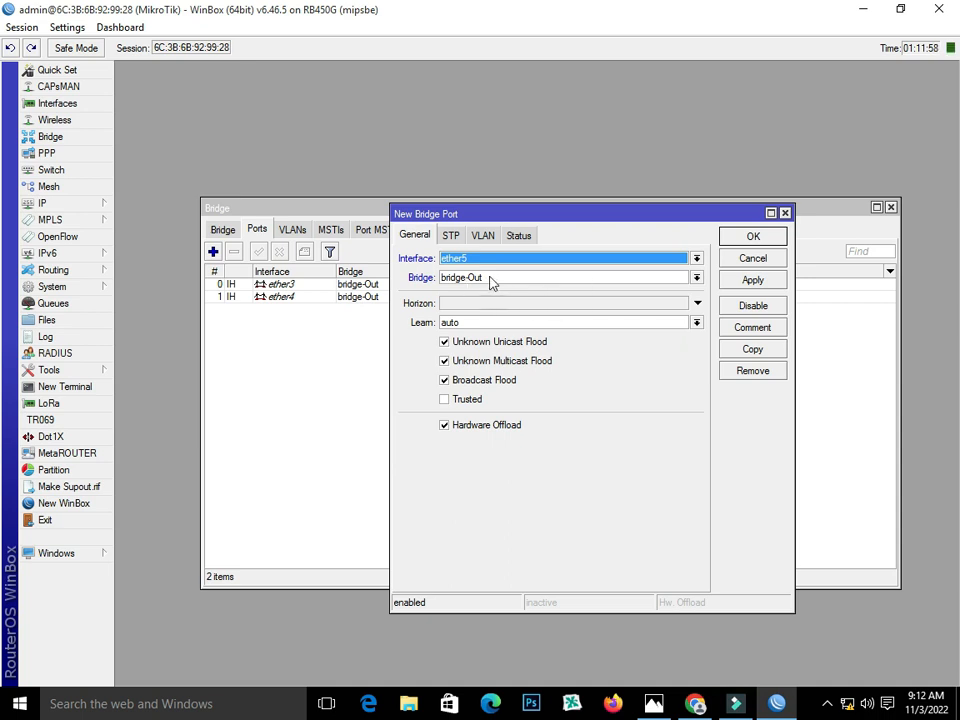
left_click(762, 283)
left_click(753, 236)
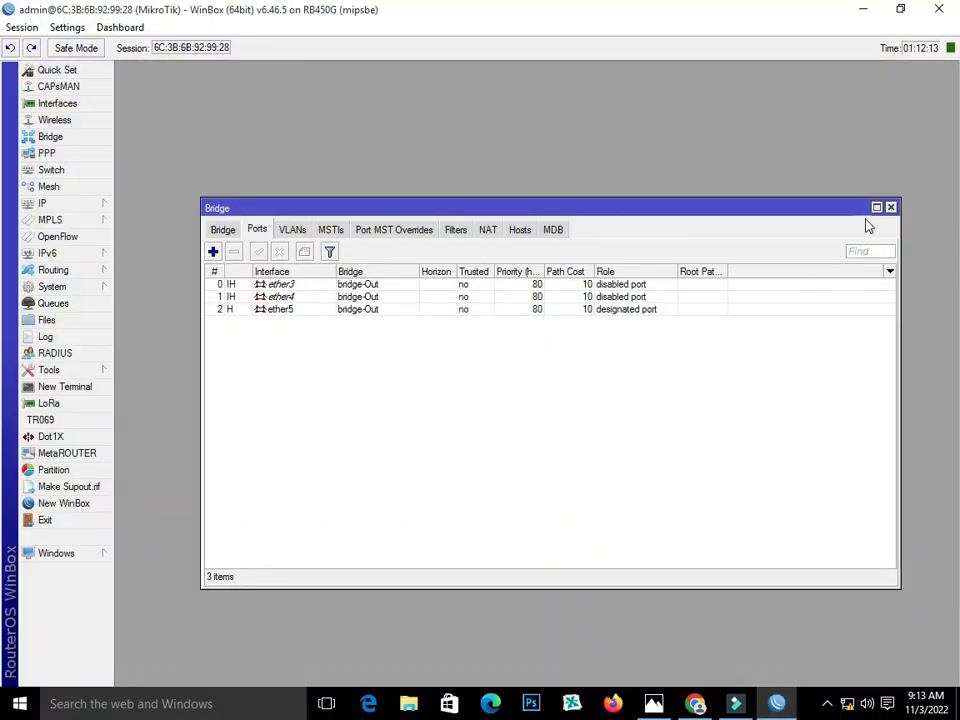
- Add IP address 192.168.103.2/24 on interface WAN1
left_click(891, 207)
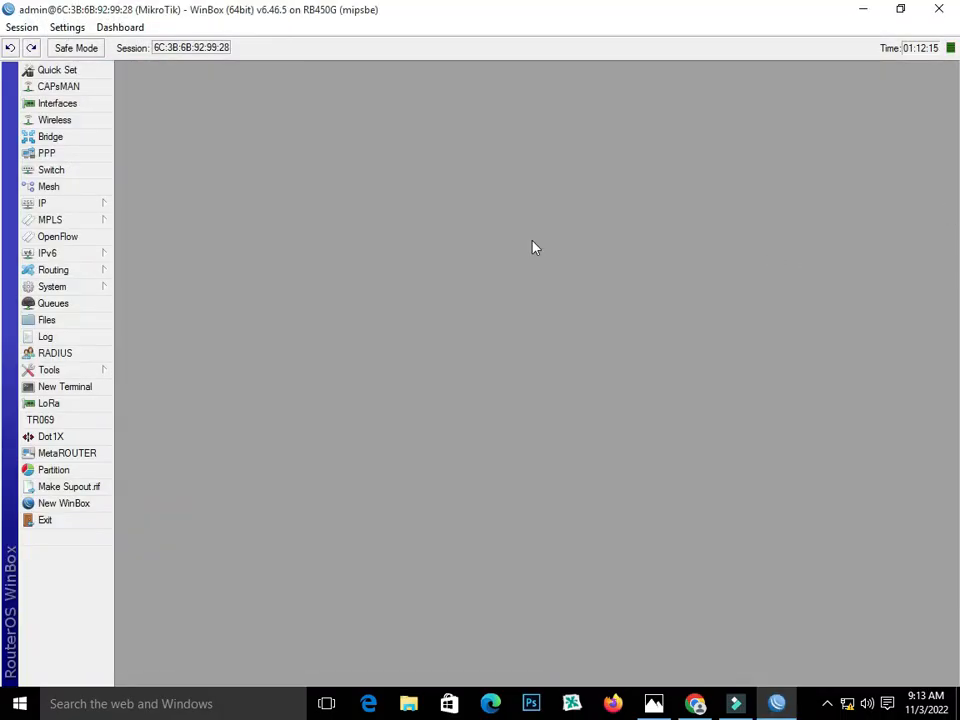
left_click(77, 205)
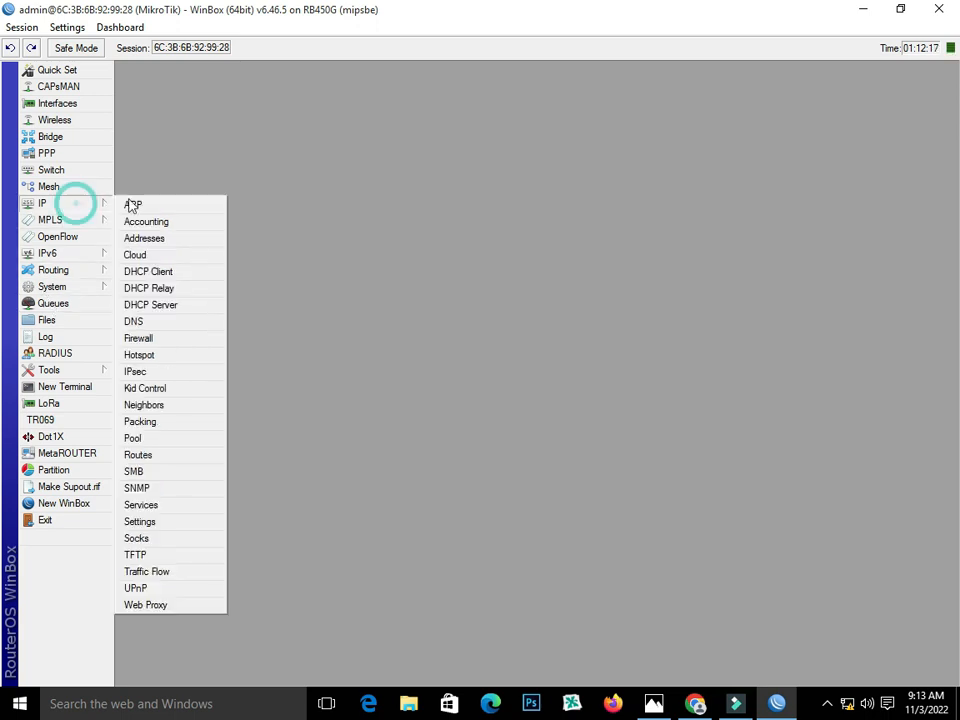
left_click(191, 238)
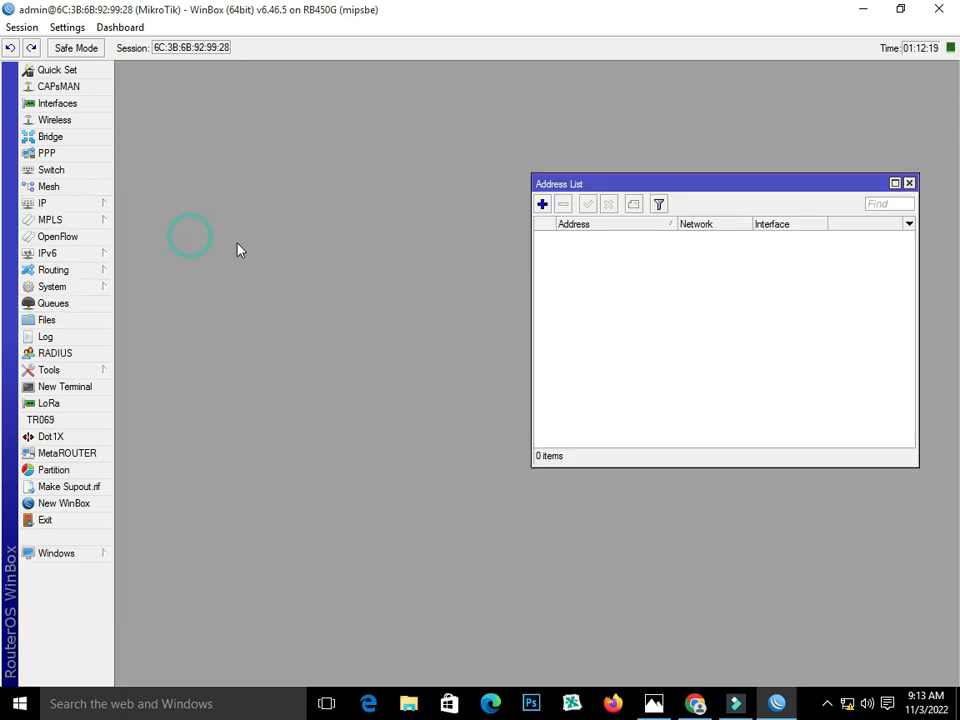
left_click(542, 205)
left_click_drag(729, 216, 634, 215)
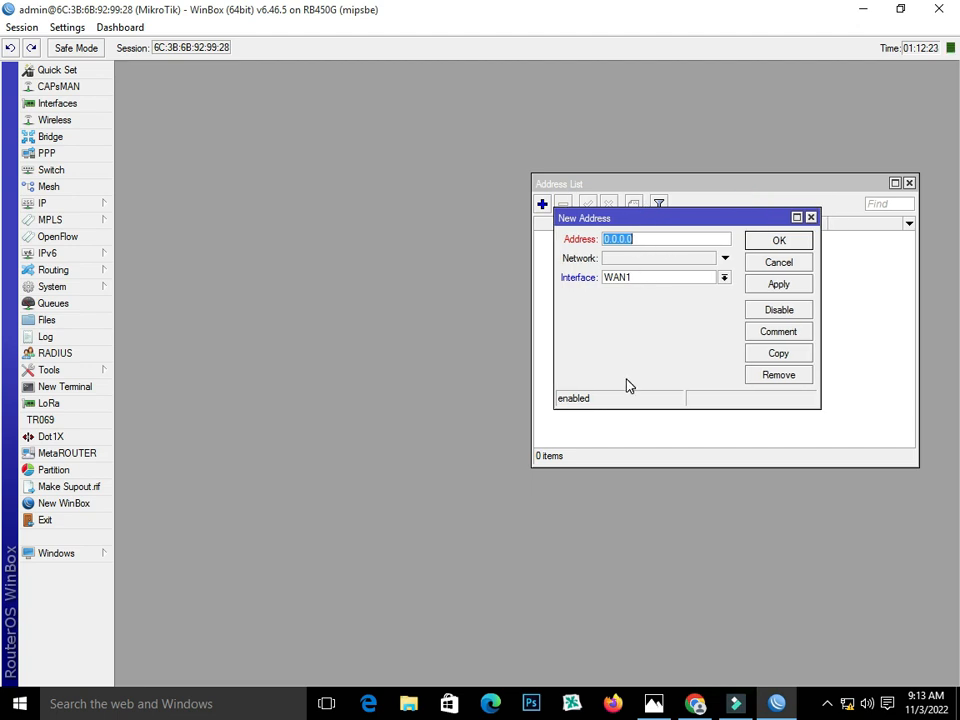
left_click(654, 703)
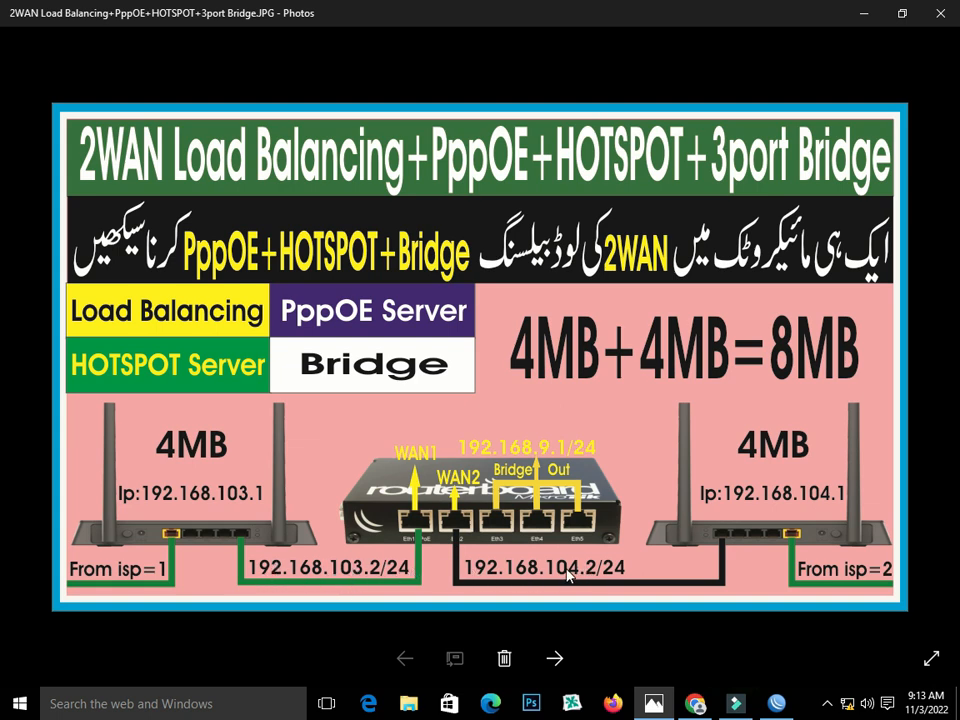
left_click(776, 703)
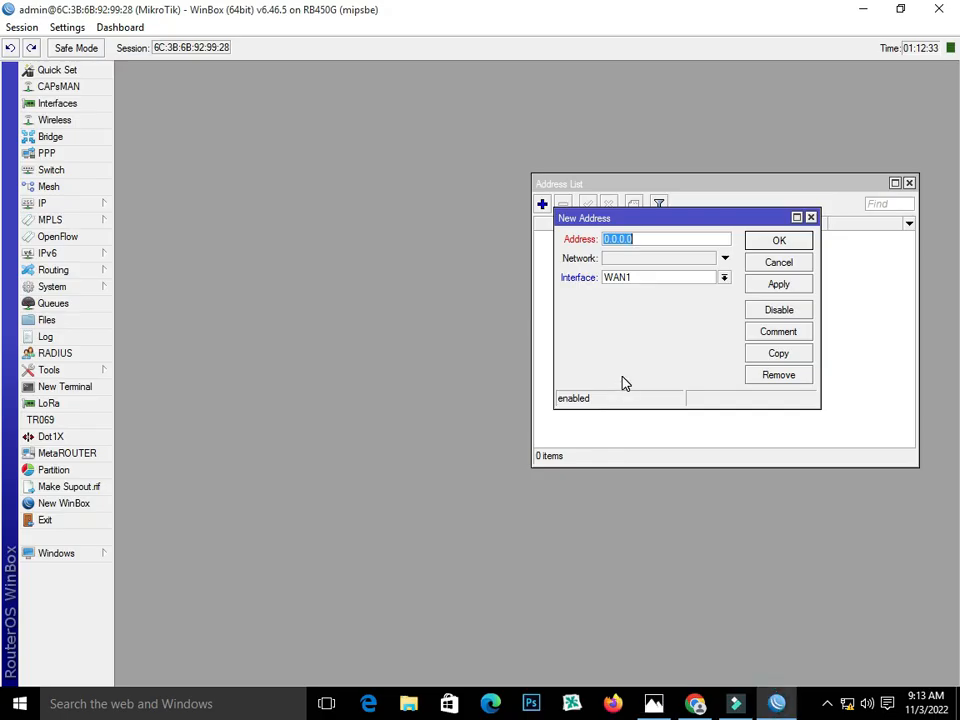
type("192.168.103")
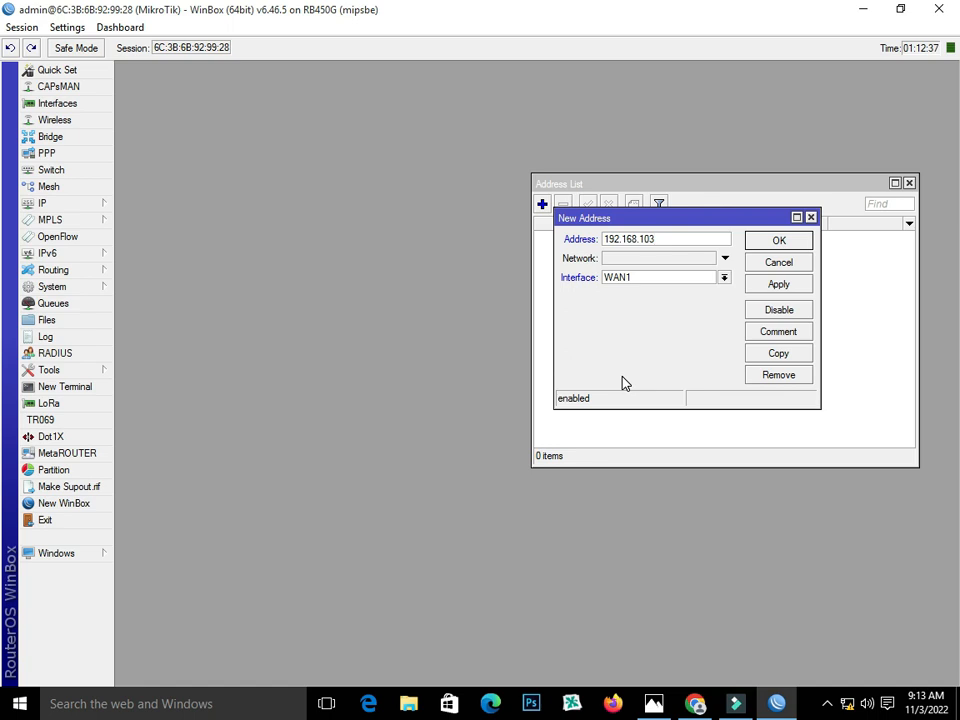
type(".2/24")
left_click(722, 278)
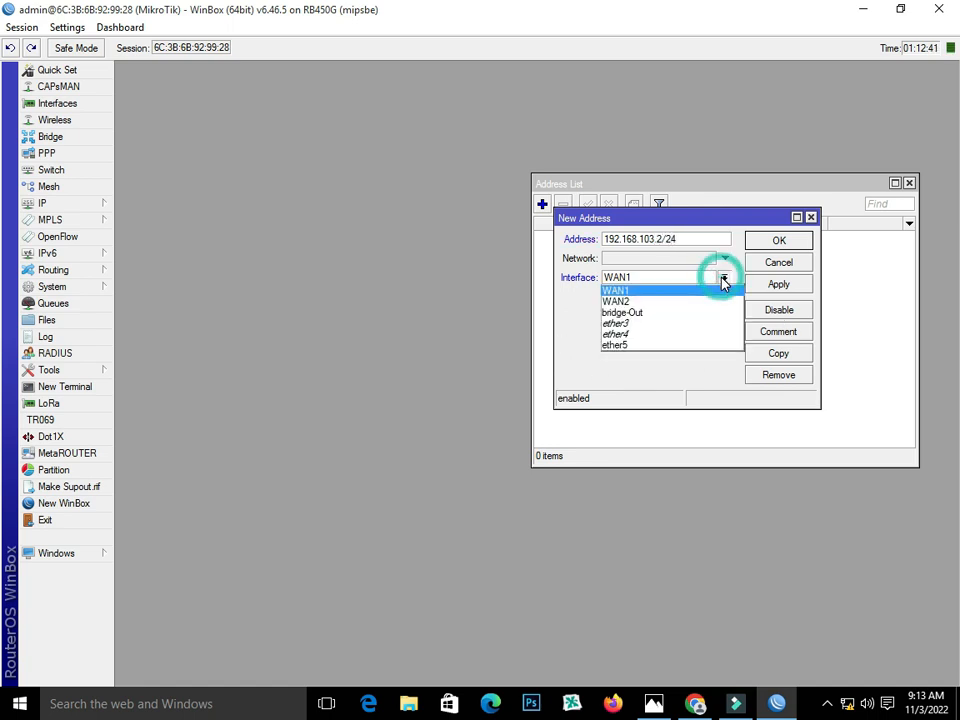
left_click(722, 289)
left_click(762, 284)
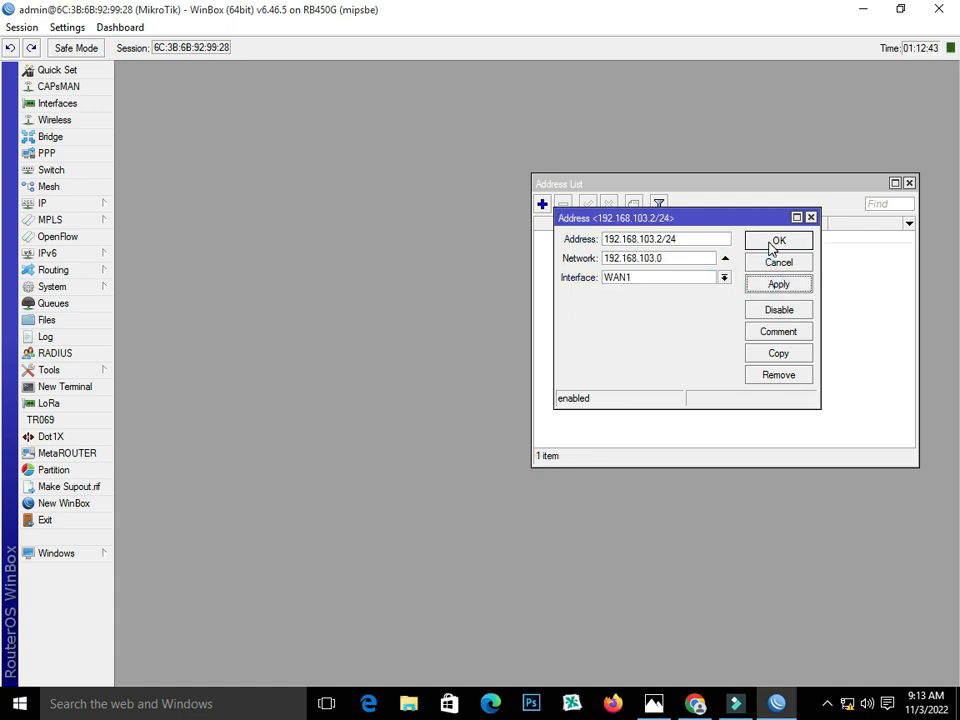
left_click(772, 241)
- Add IP address 192.168.104.2/24 on interface WAN2
left_click(542, 204)
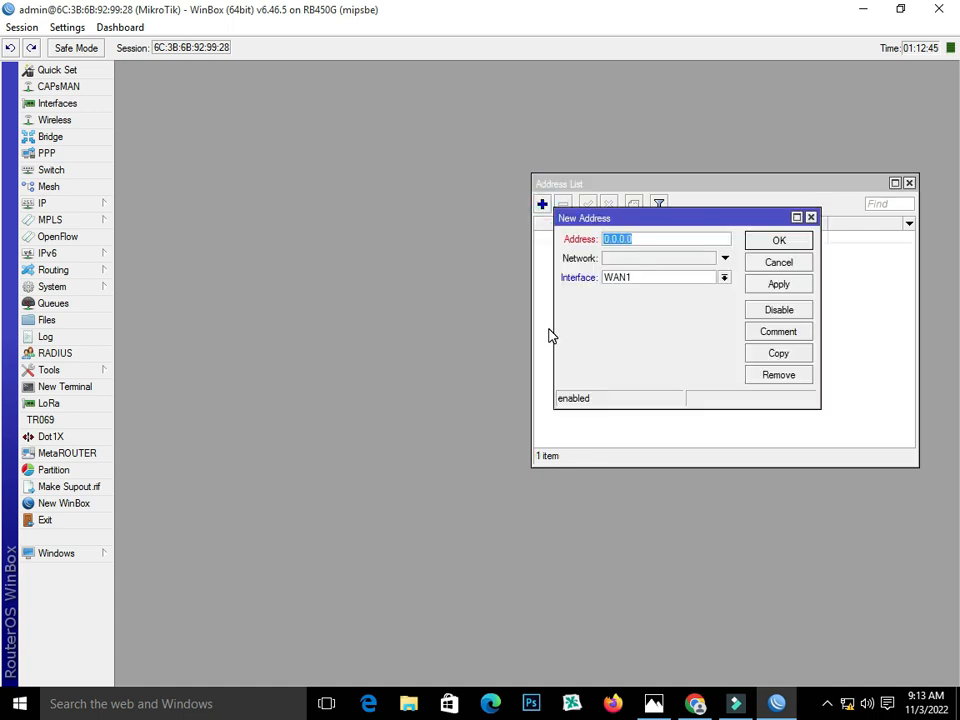
type("192.168.104")
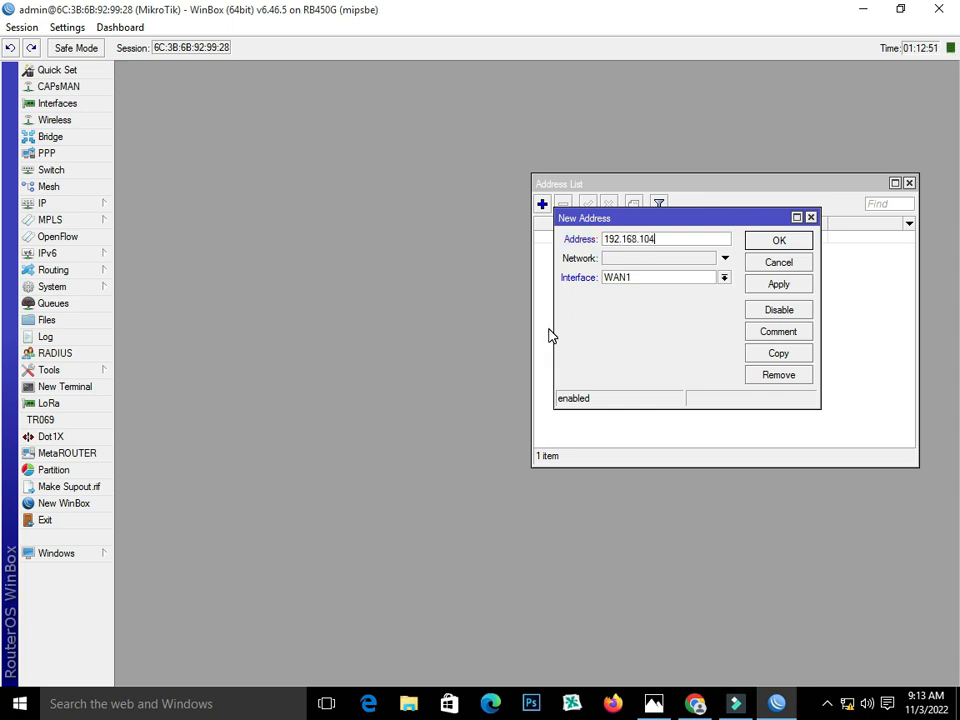
type(".2/24")
left_click(723, 278)
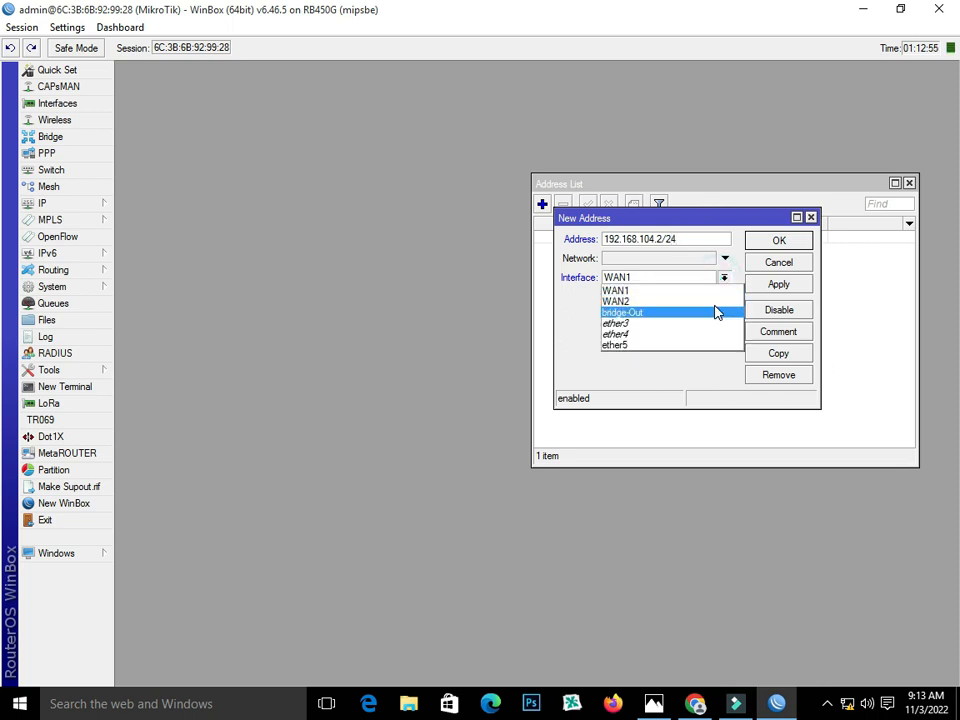
left_click(712, 300)
left_click(767, 288)
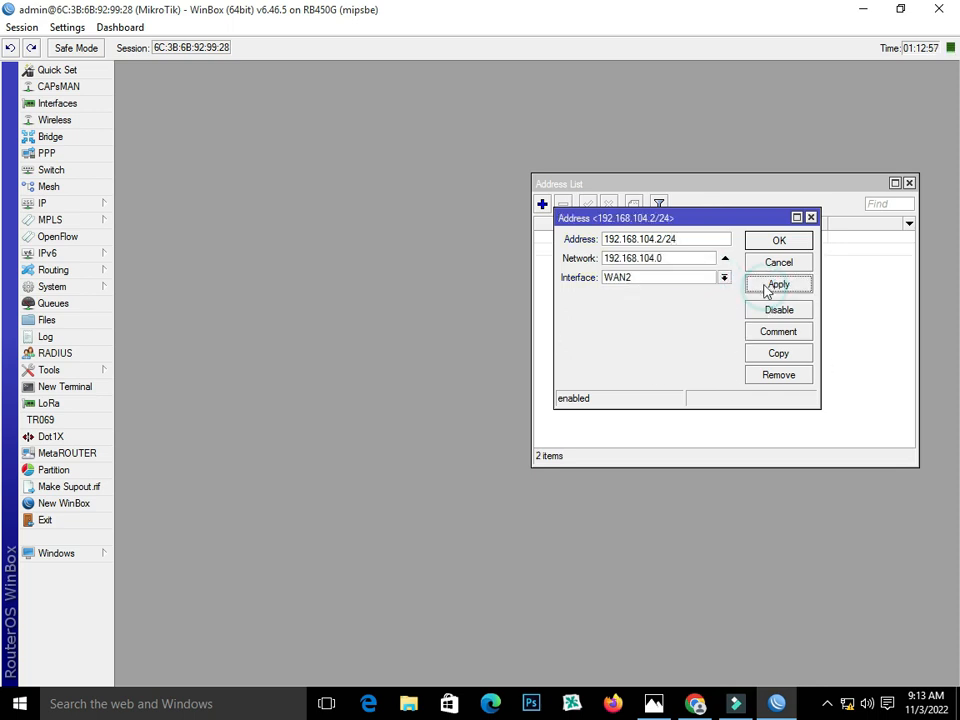
left_click(646, 706)
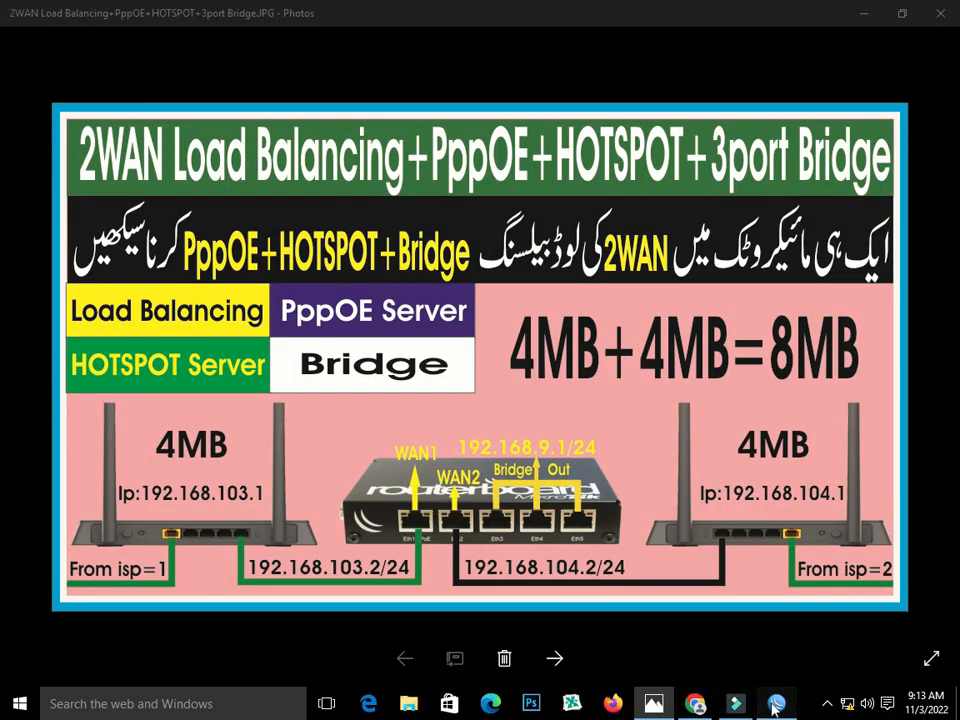
left_click(735, 704)
left_click(772, 286)
left_click(779, 241)
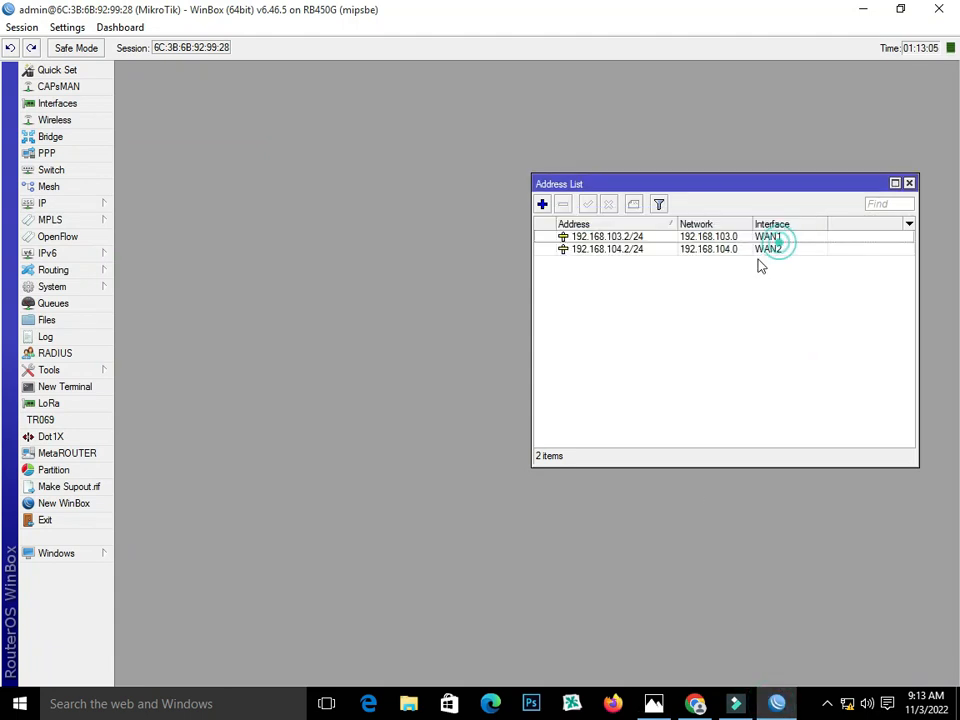
- Add 192.168.9.1/24 on bridge-Out as the third IP address
left_click(542, 204)
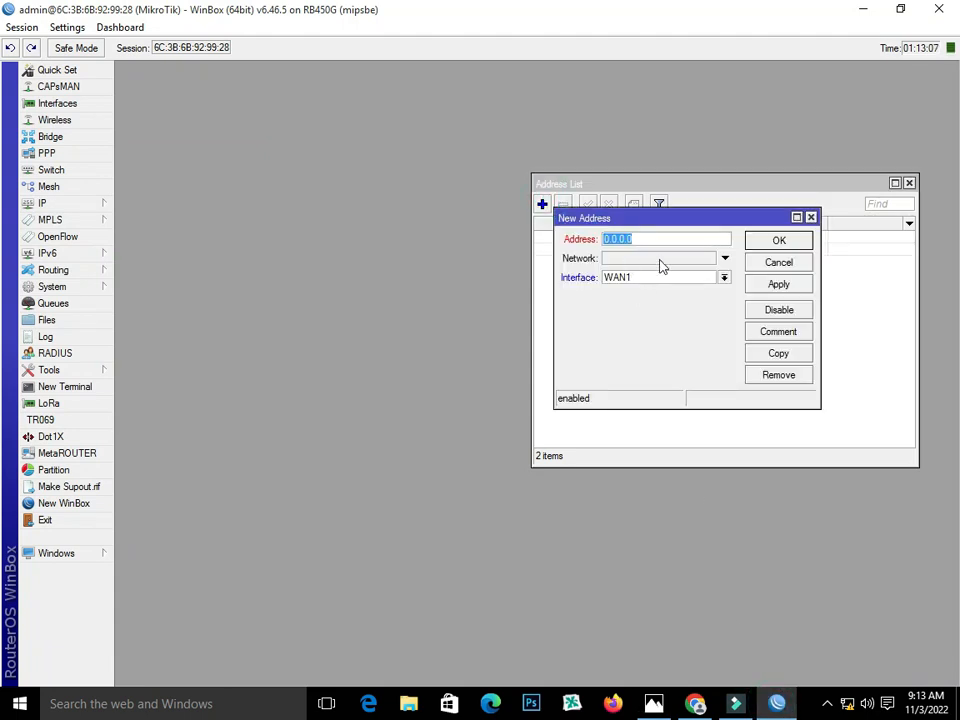
left_click(653, 704)
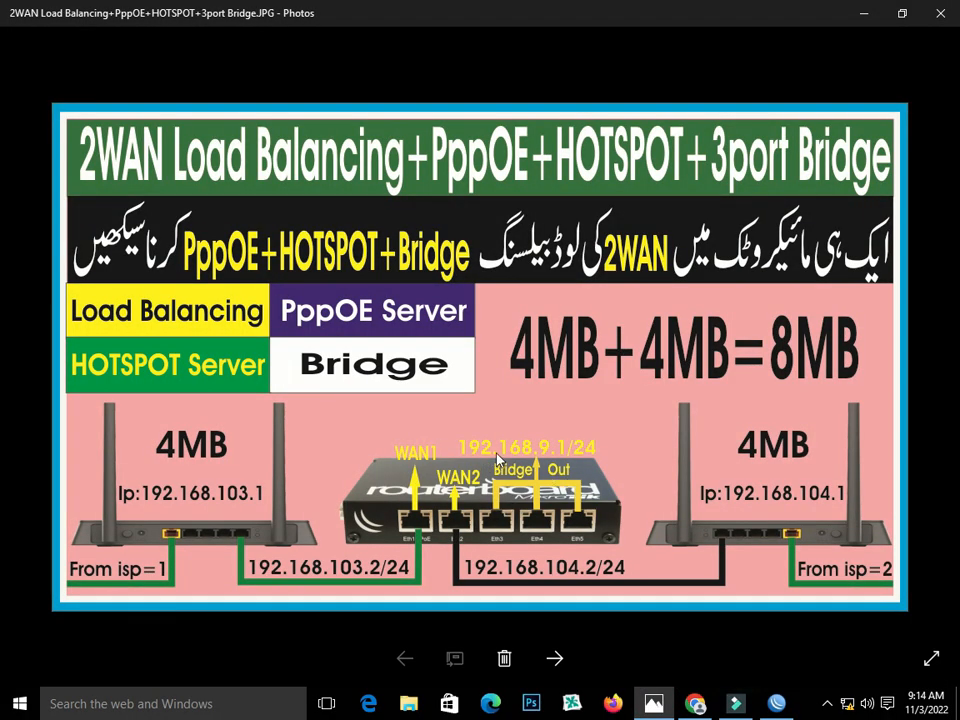
left_click(776, 704)
type("192.168")
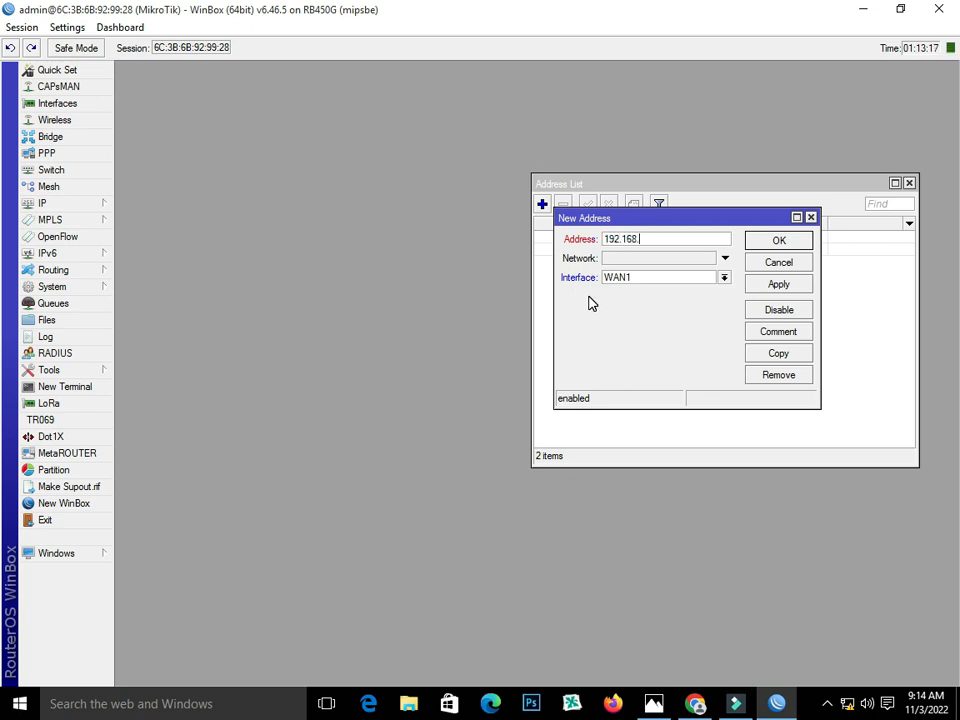
type(".9.1/24")
left_click(723, 277)
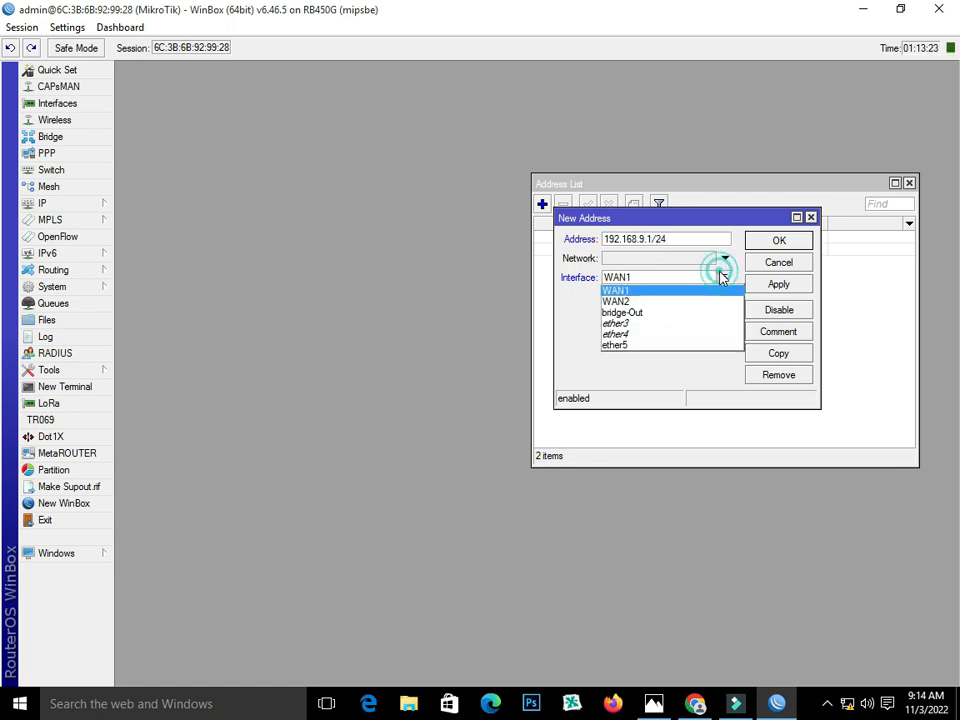
left_click(703, 318)
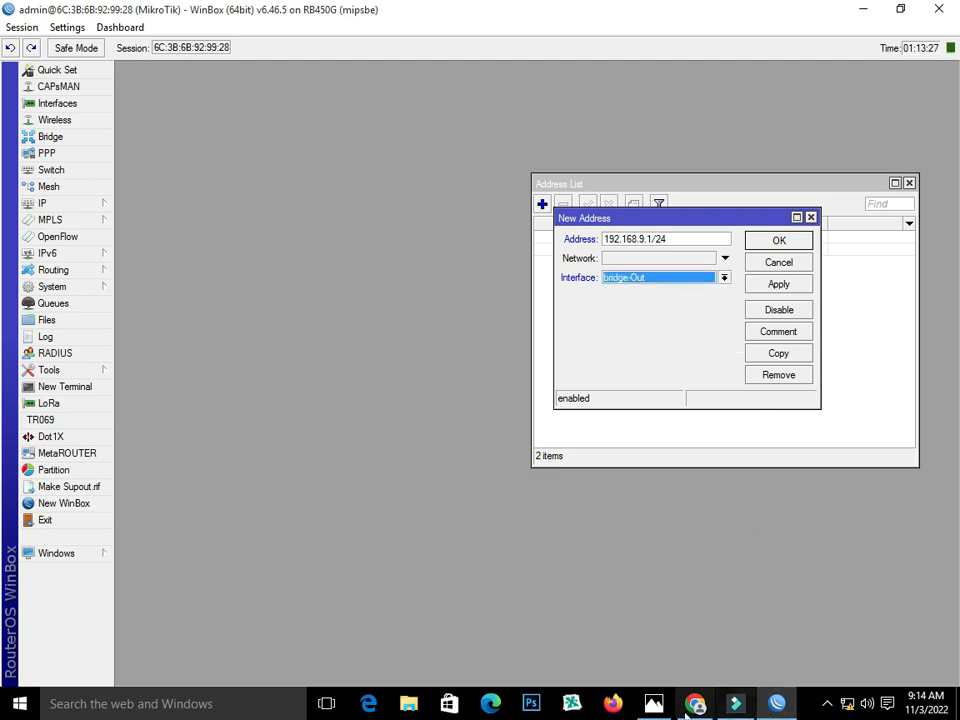
left_click(653, 700)
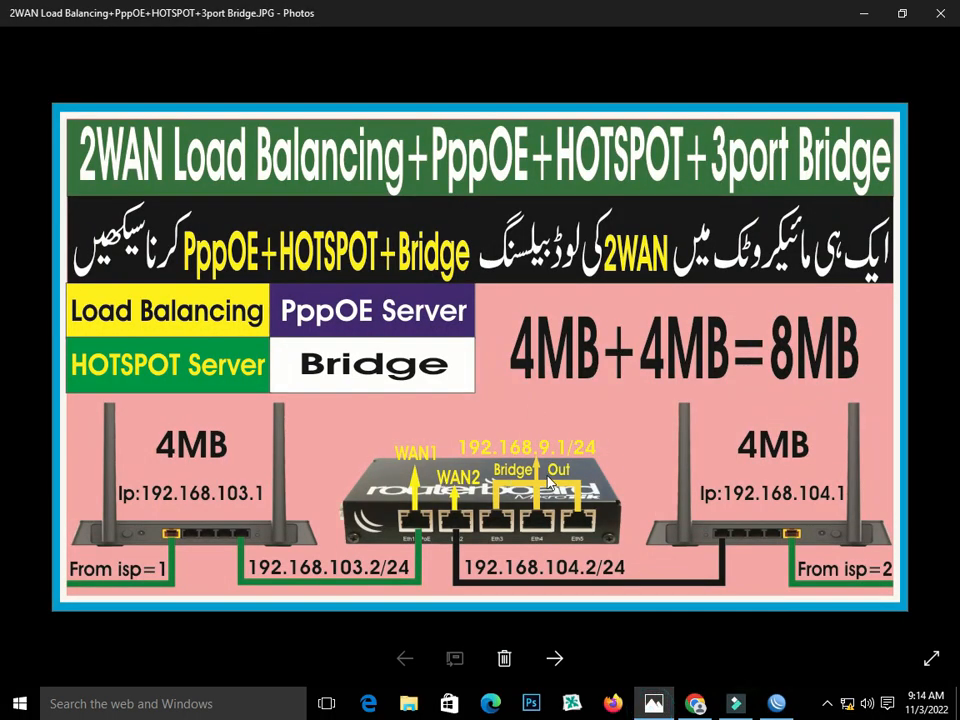
left_click(776, 703)
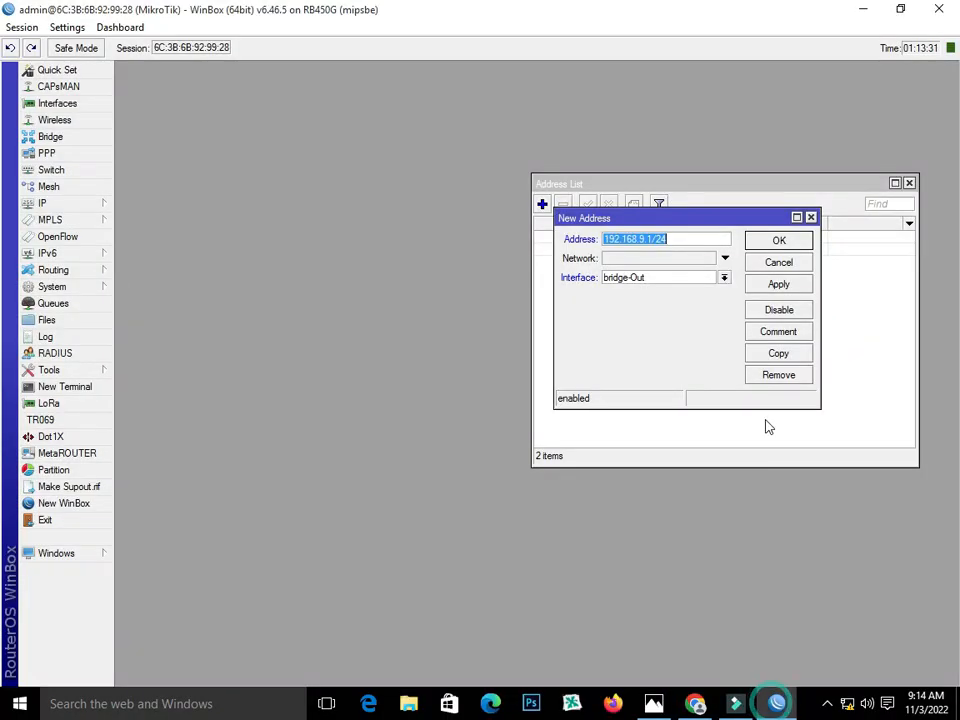
left_click(772, 284)
left_click(777, 240)
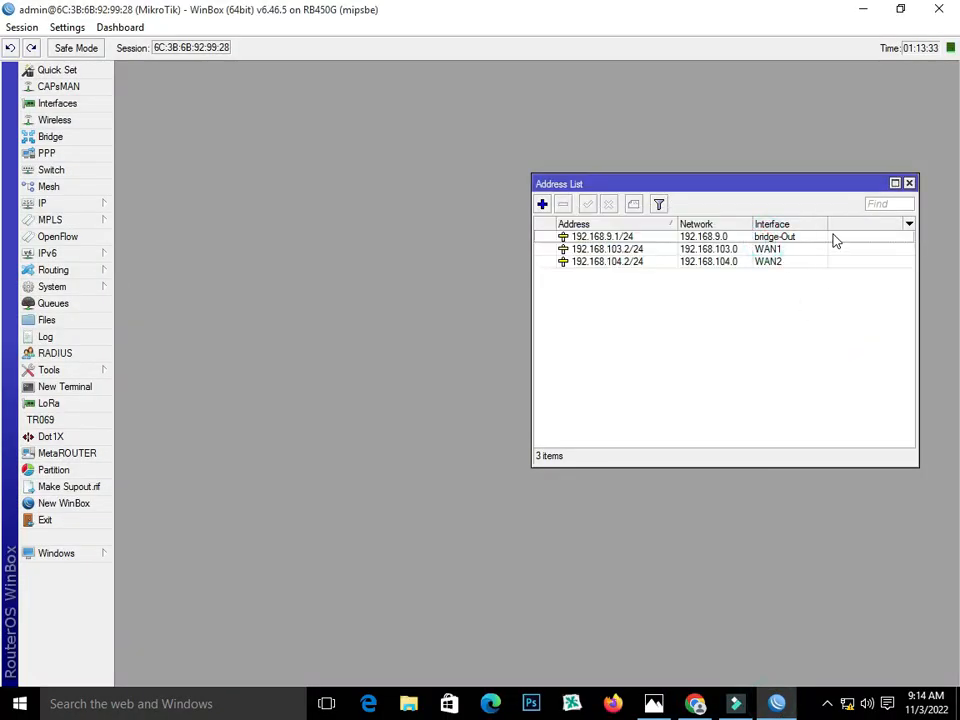
- Set DNS servers 8.8.8.8 and 8.8.4.4 with Allow Remote Requests enabled
left_click(909, 183)
left_click(70, 205)
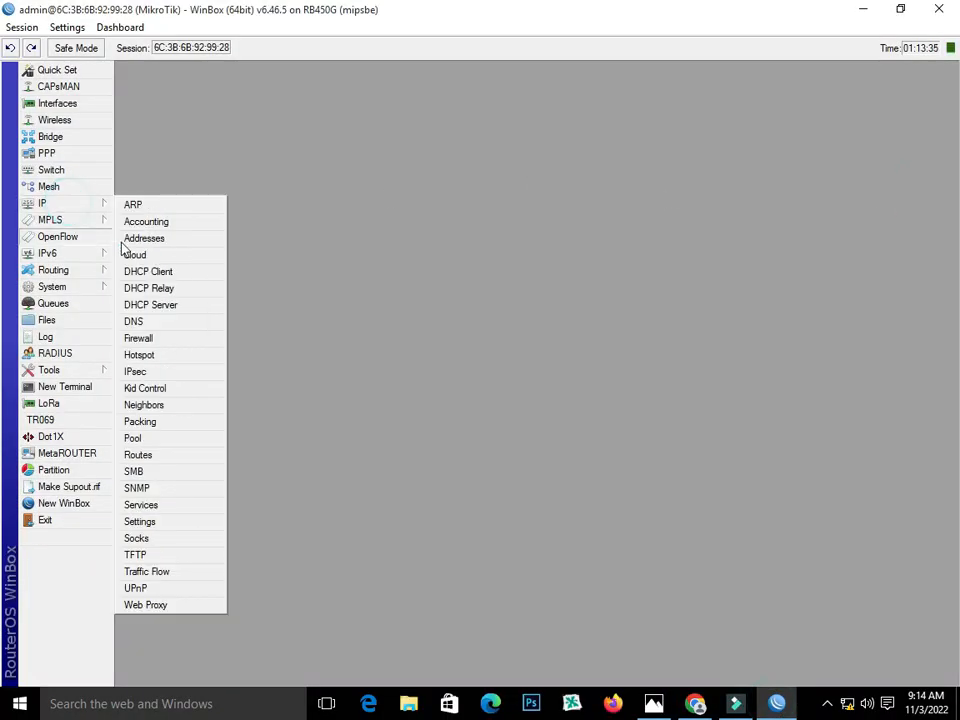
left_click(171, 324)
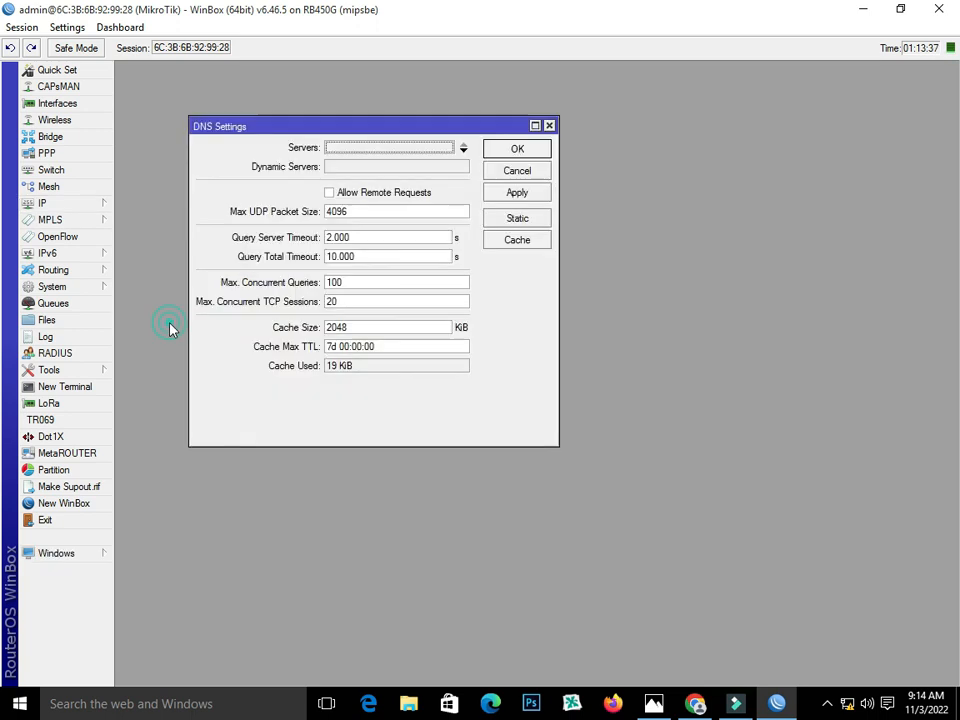
left_click(360, 150)
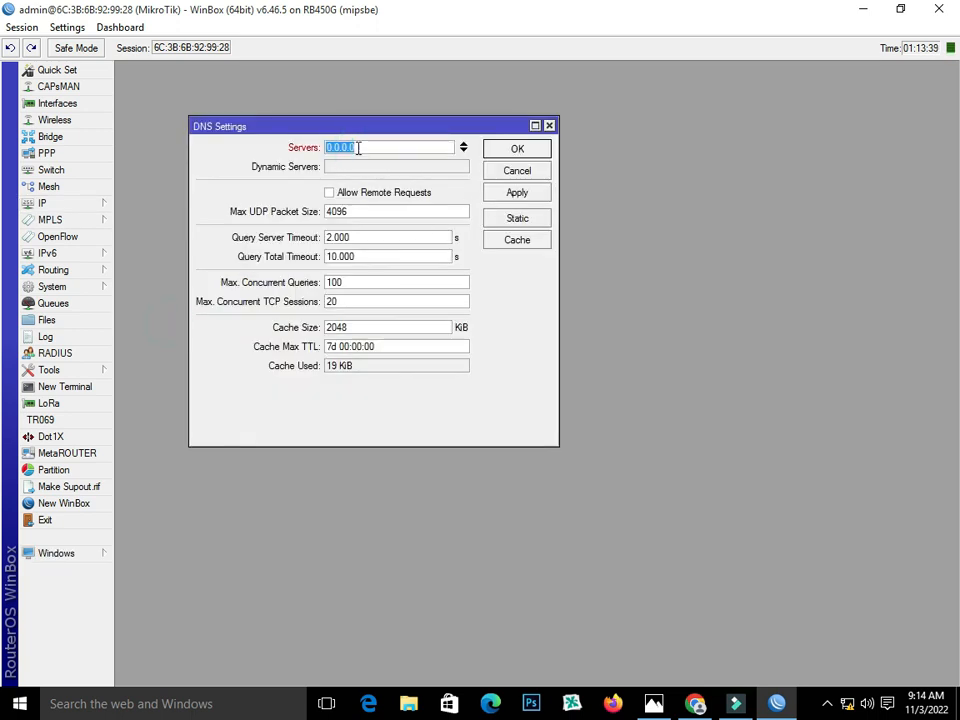
type("8.8.8.8")
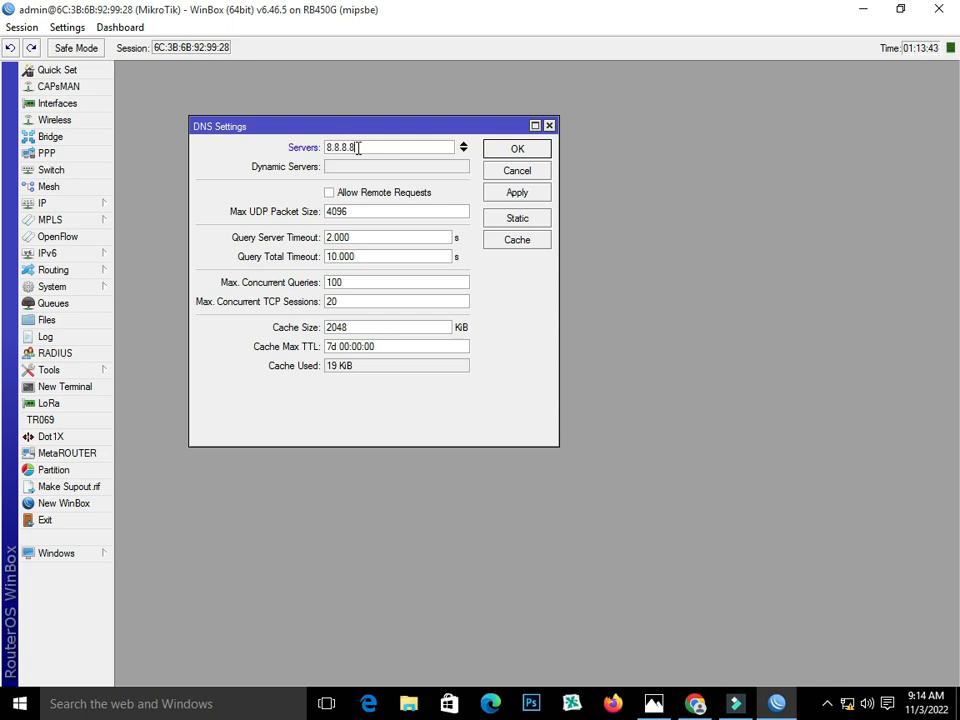
left_click(462, 148)
left_click(463, 157)
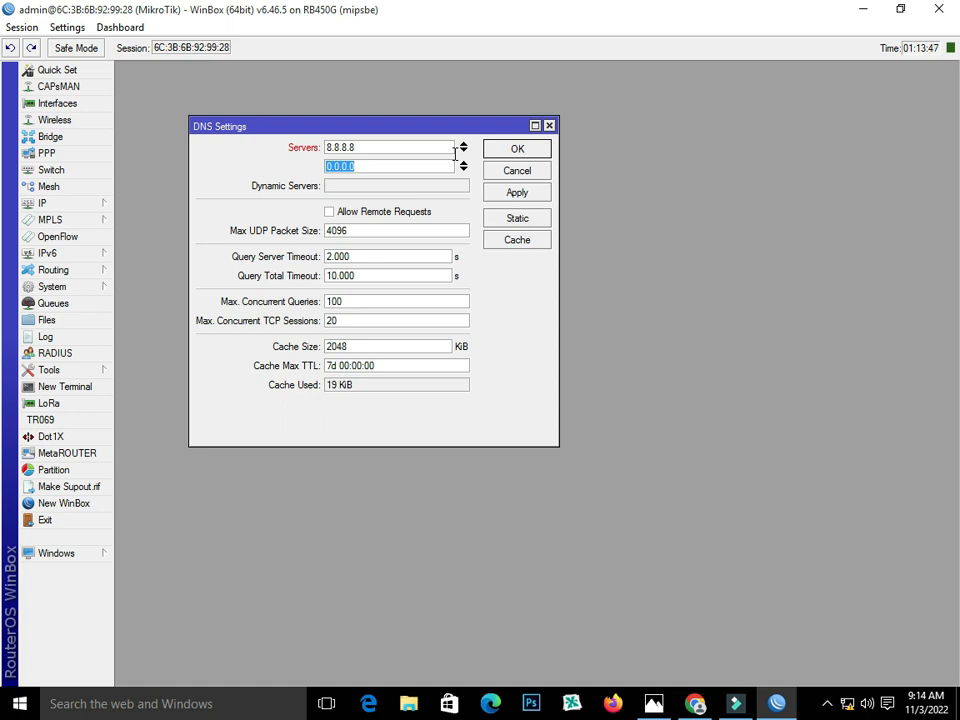
type("8.8.4.4")
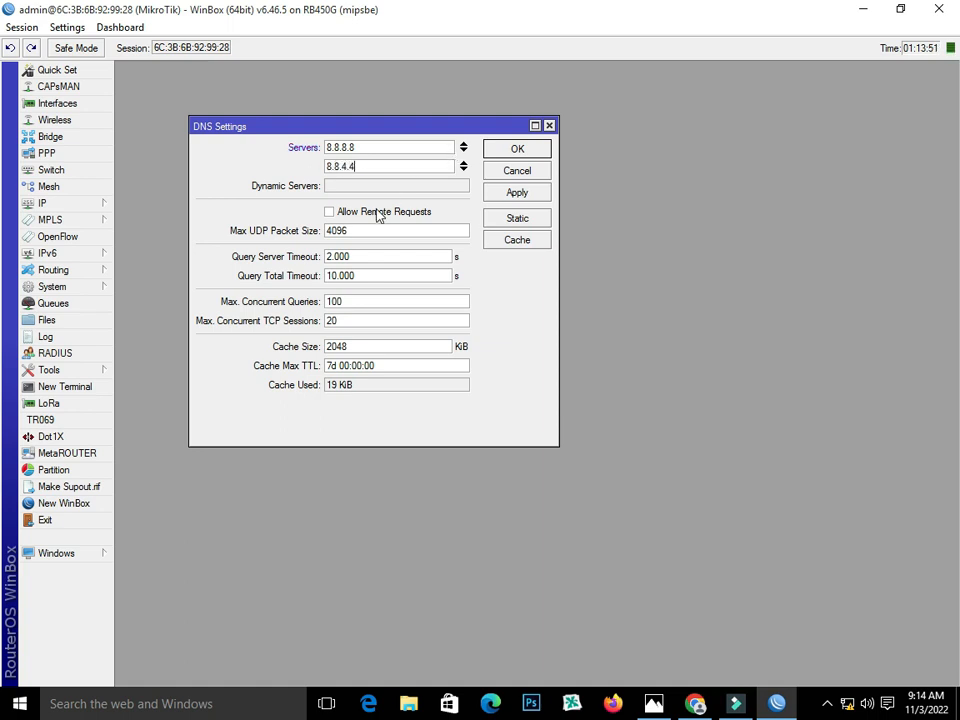
left_click(375, 212)
left_click(535, 192)
left_click(517, 149)
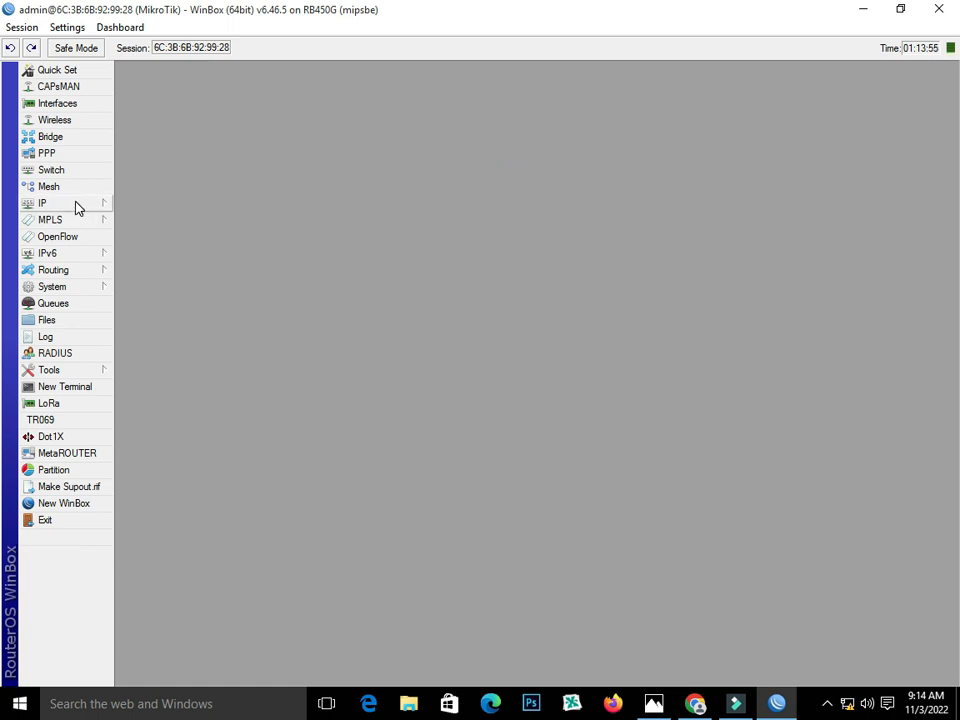
left_click(78, 208)
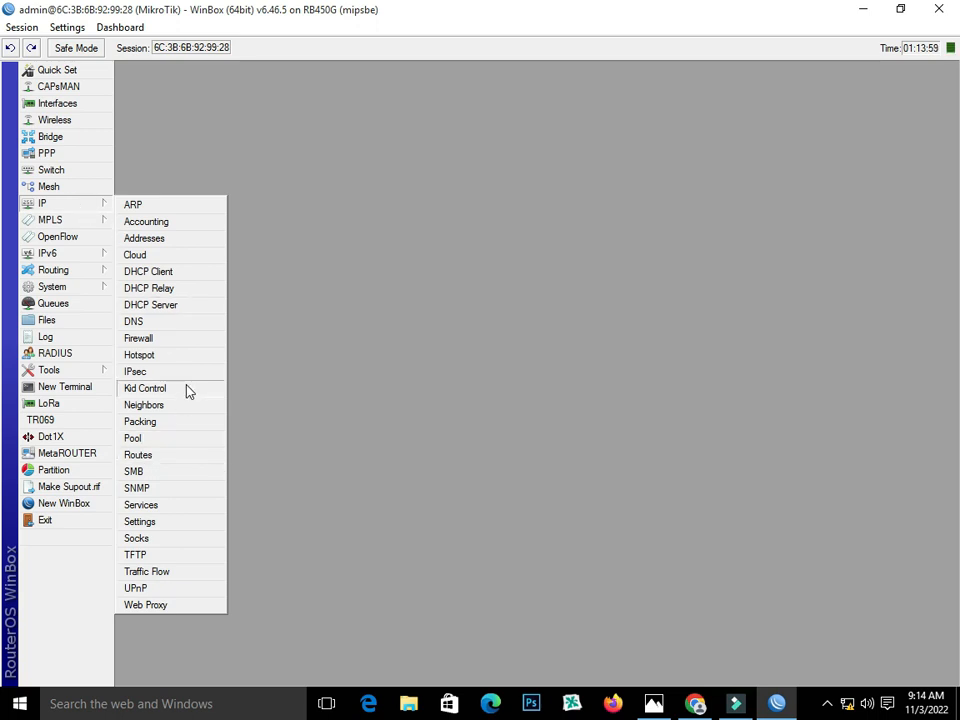
- Add a prerouting accept mangle rule for In. Interface WAN1
left_click(163, 340)
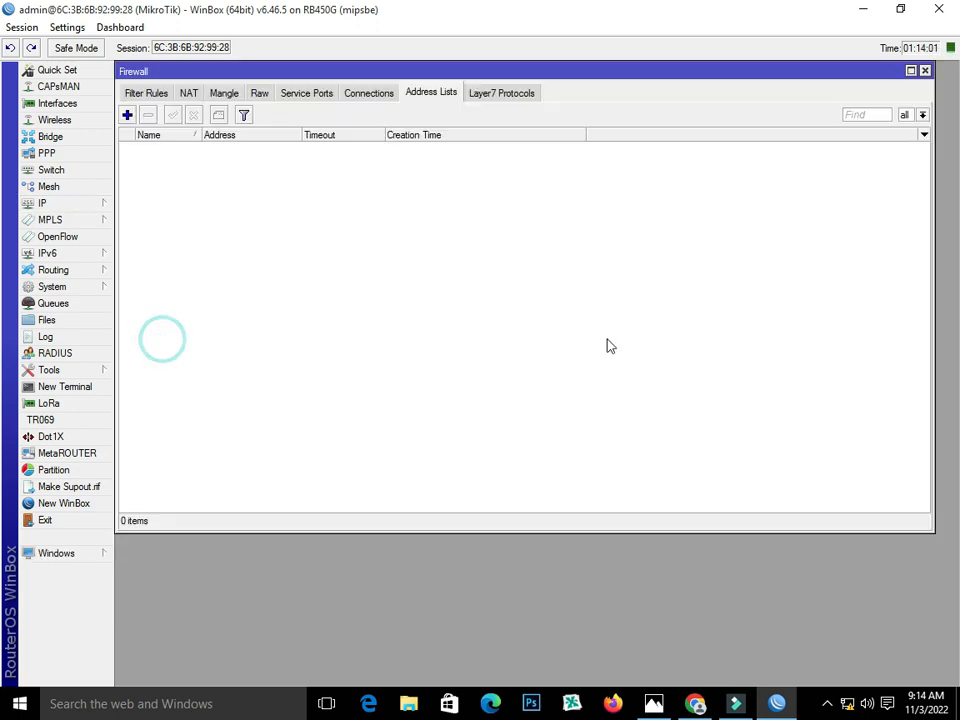
left_click_drag(281, 71, 329, 131)
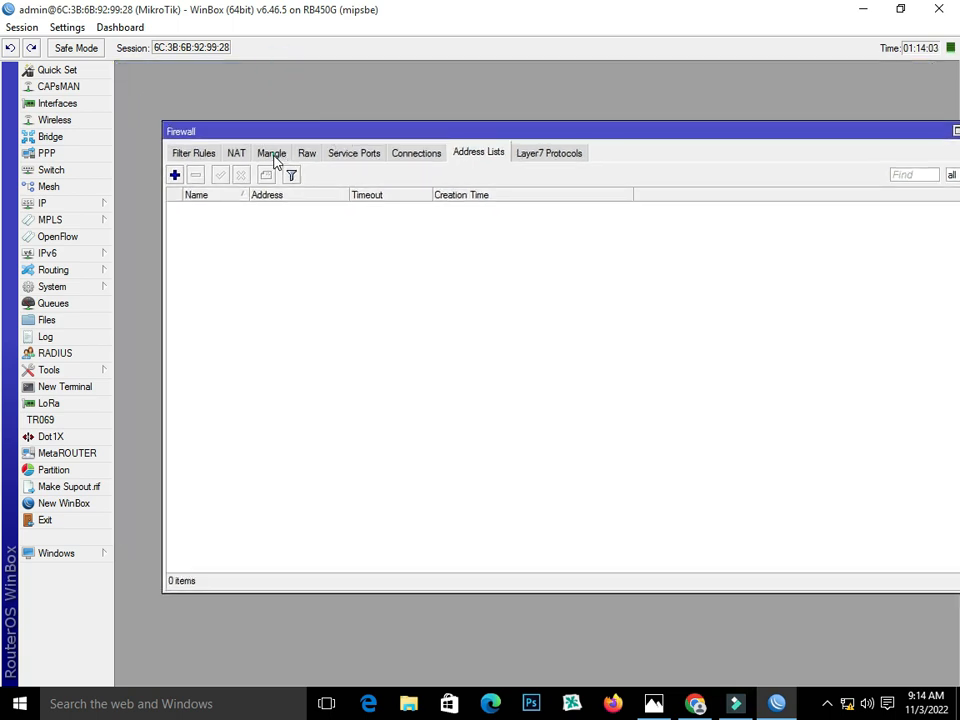
left_click(275, 157)
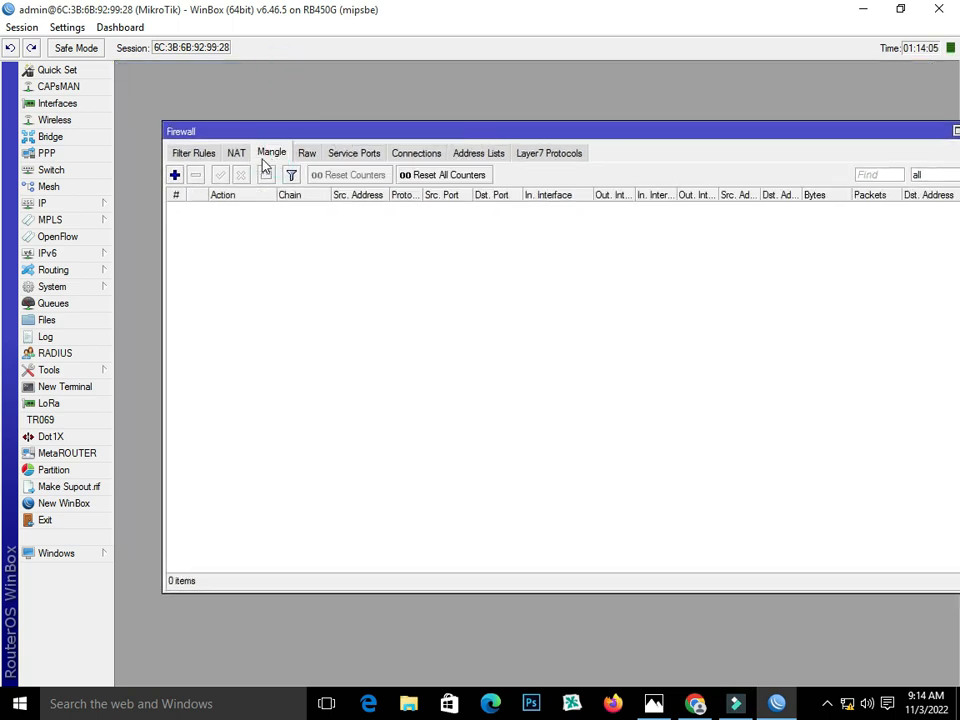
left_click(175, 177)
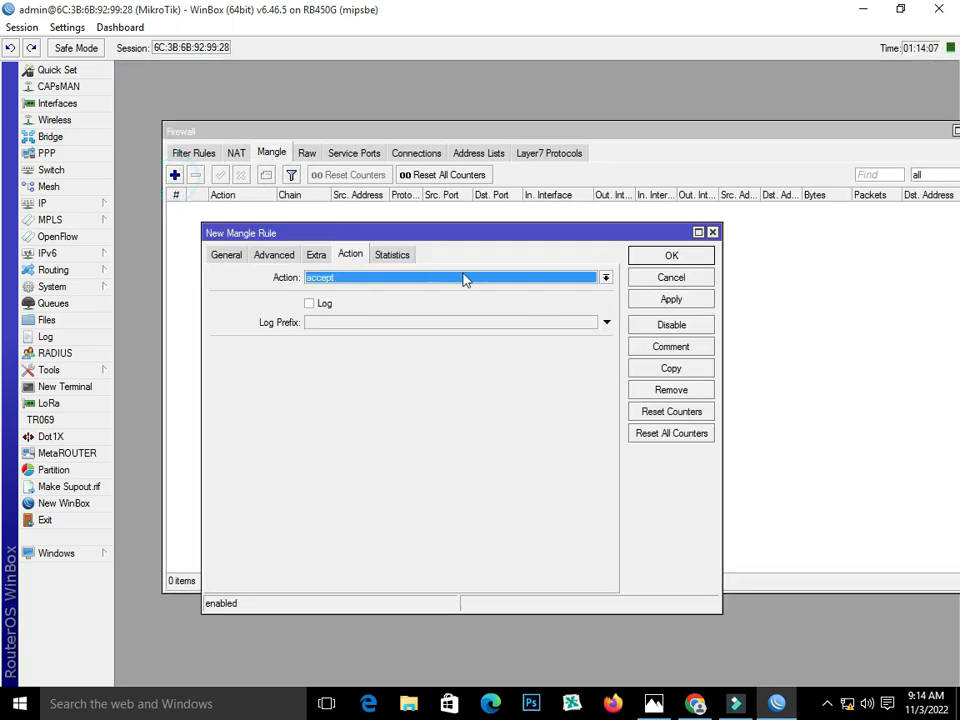
left_click(228, 256)
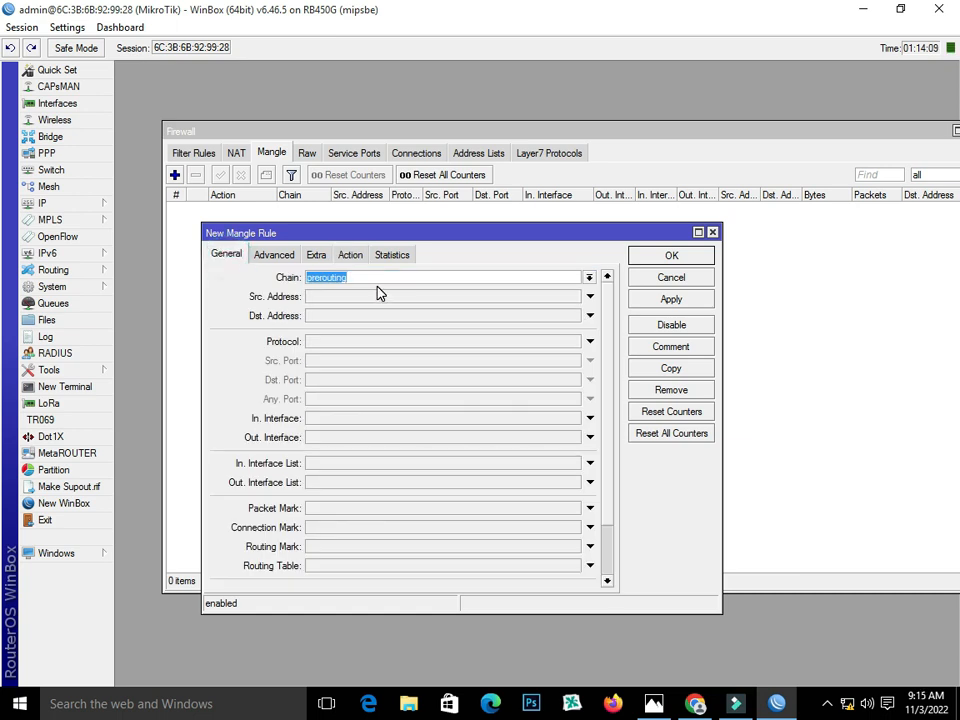
left_click(356, 418)
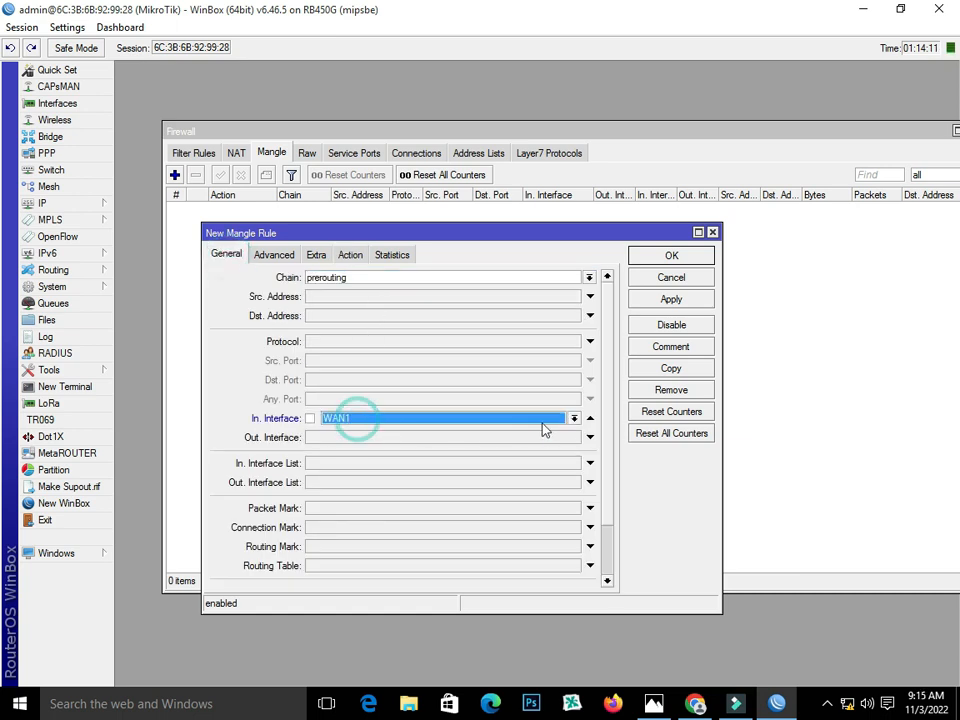
left_click(575, 420)
left_click(572, 420)
left_click(350, 254)
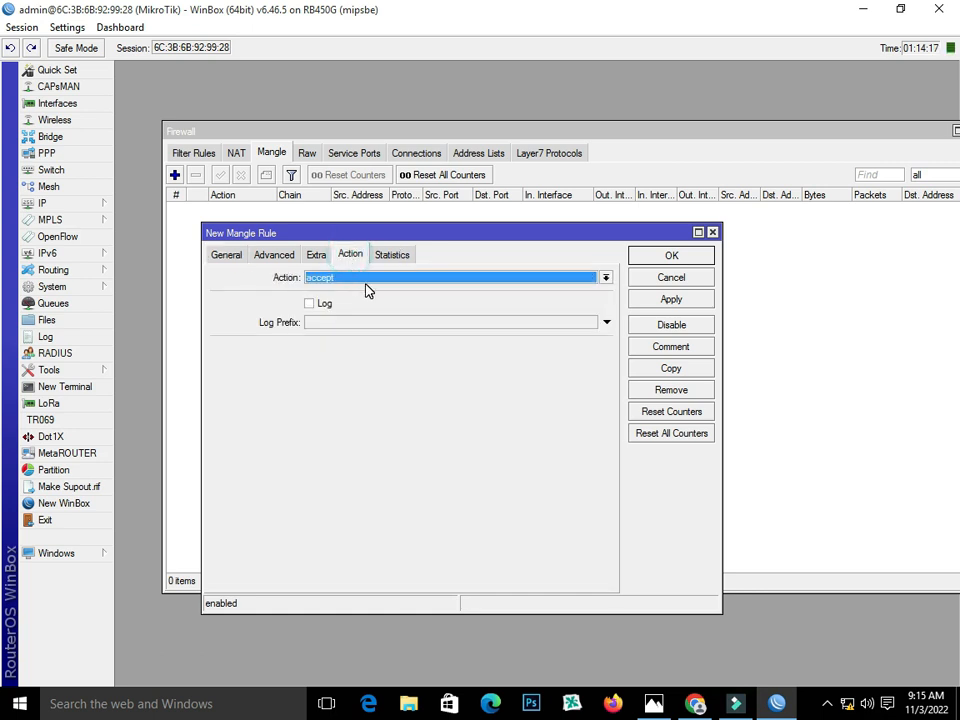
left_click(668, 299)
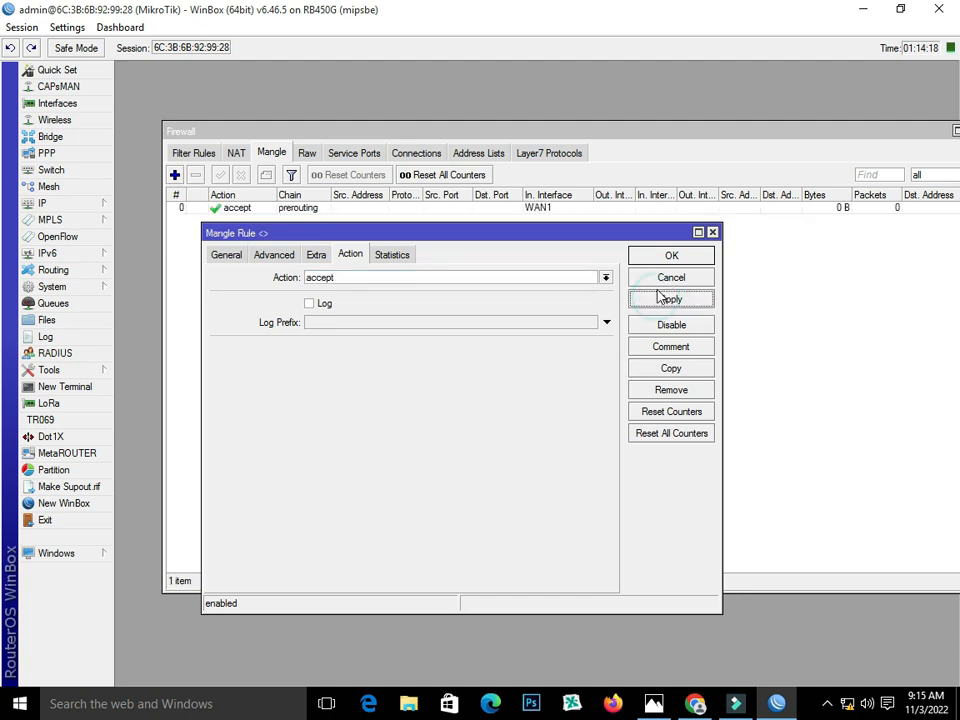
- Copy that rule as a prerouting accept rule for In. Interface WAN2
left_click(684, 370)
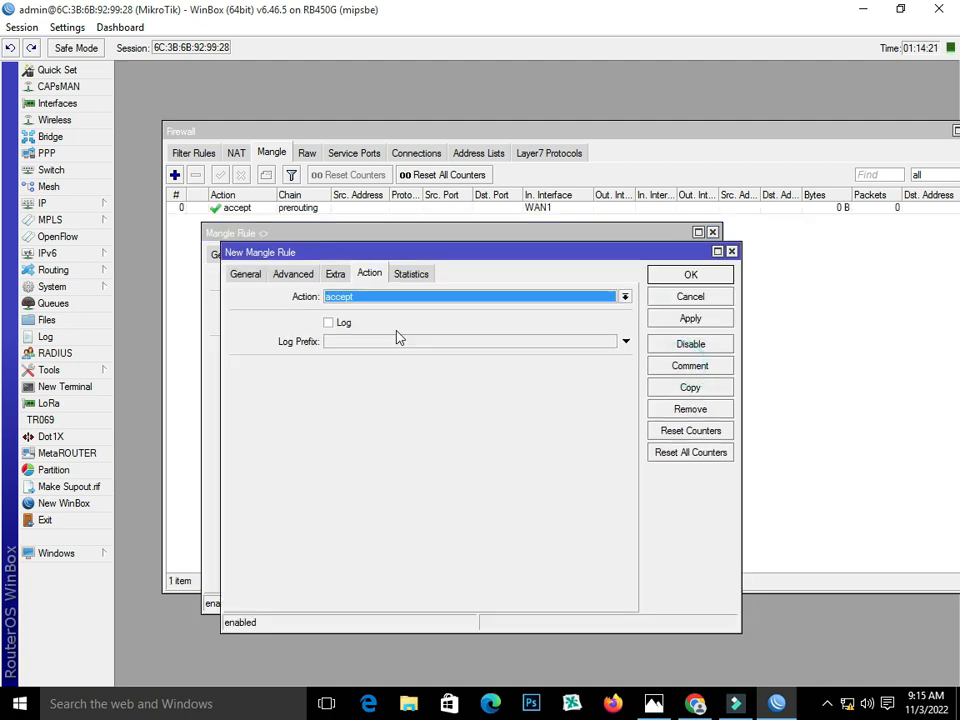
left_click(256, 278)
left_click(592, 440)
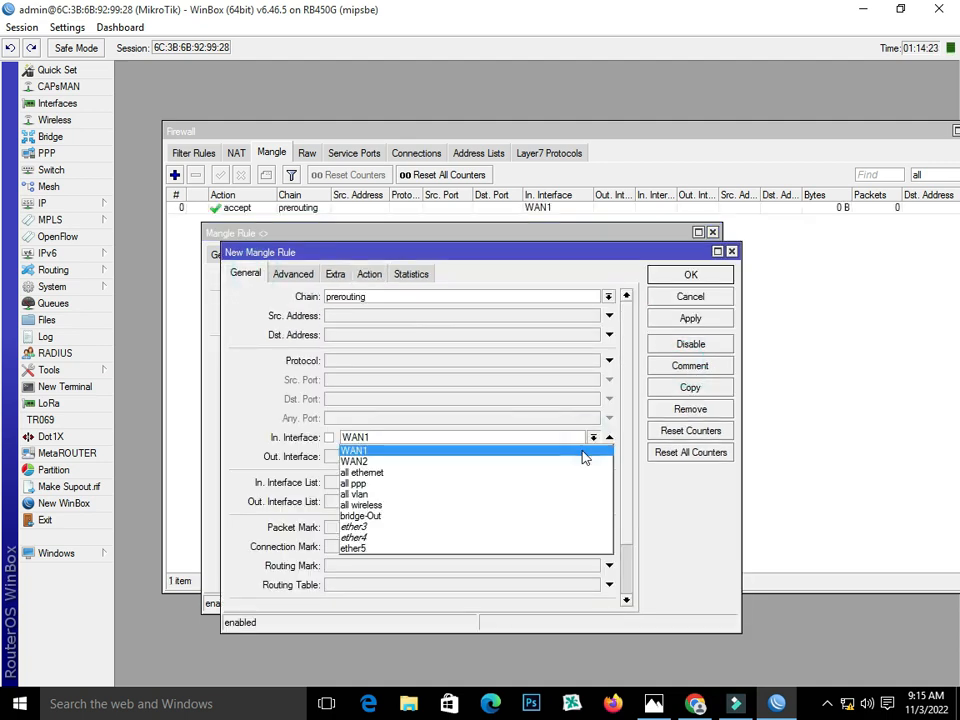
left_click(583, 463)
left_click(678, 320)
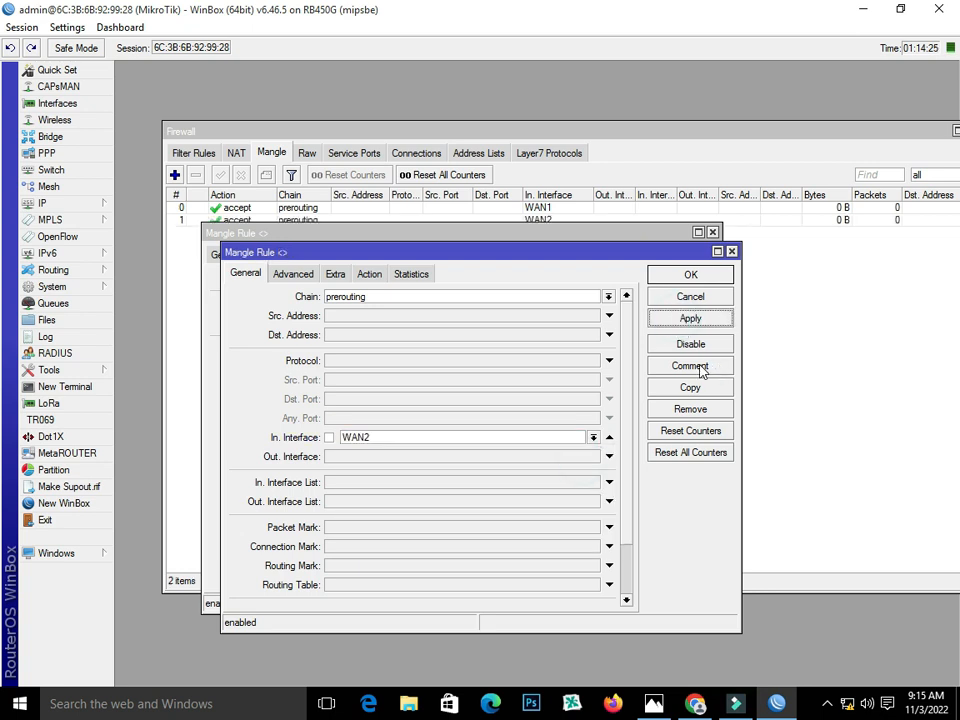
left_click(684, 276)
left_click(672, 256)
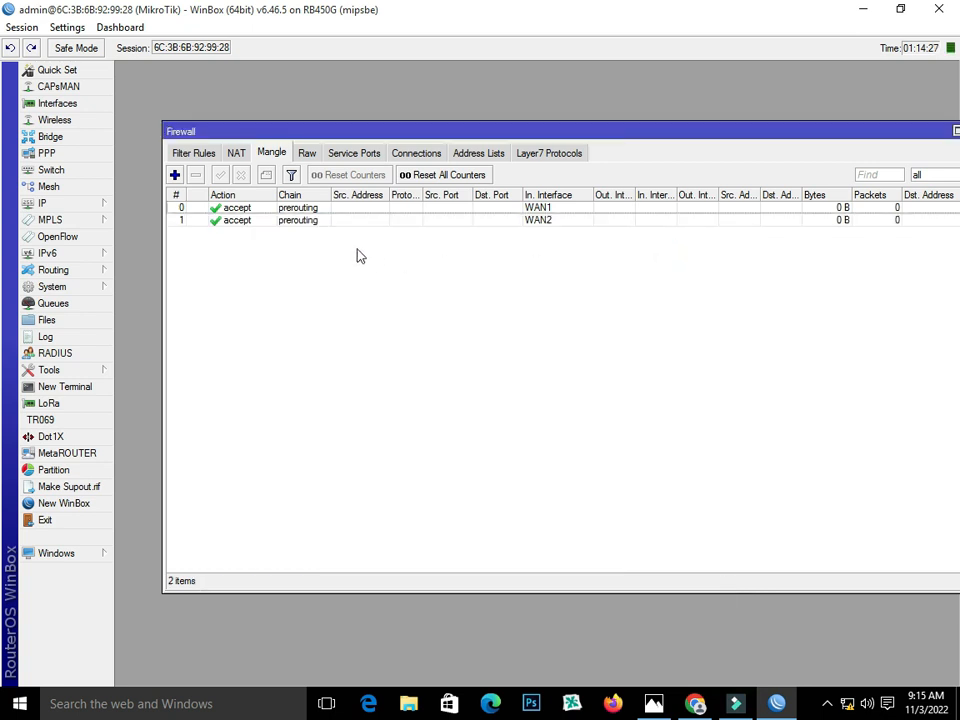
left_click(305, 208)
- Draft a new mangle rule with Per Connection Classifier both addresses and ports, 2/0
left_click(298, 221)
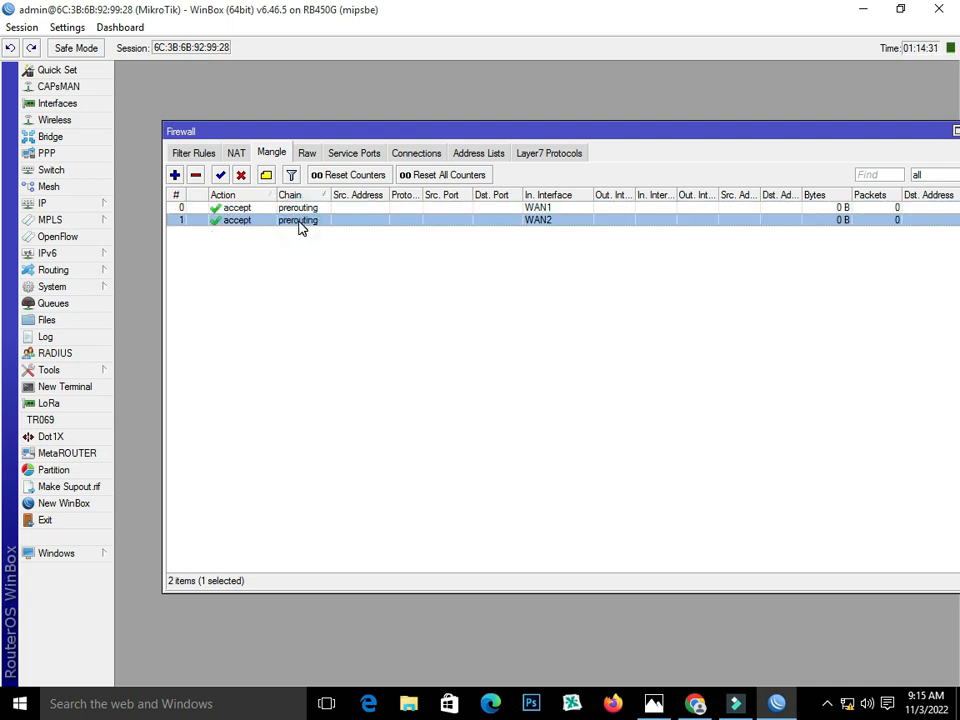
left_click(174, 175)
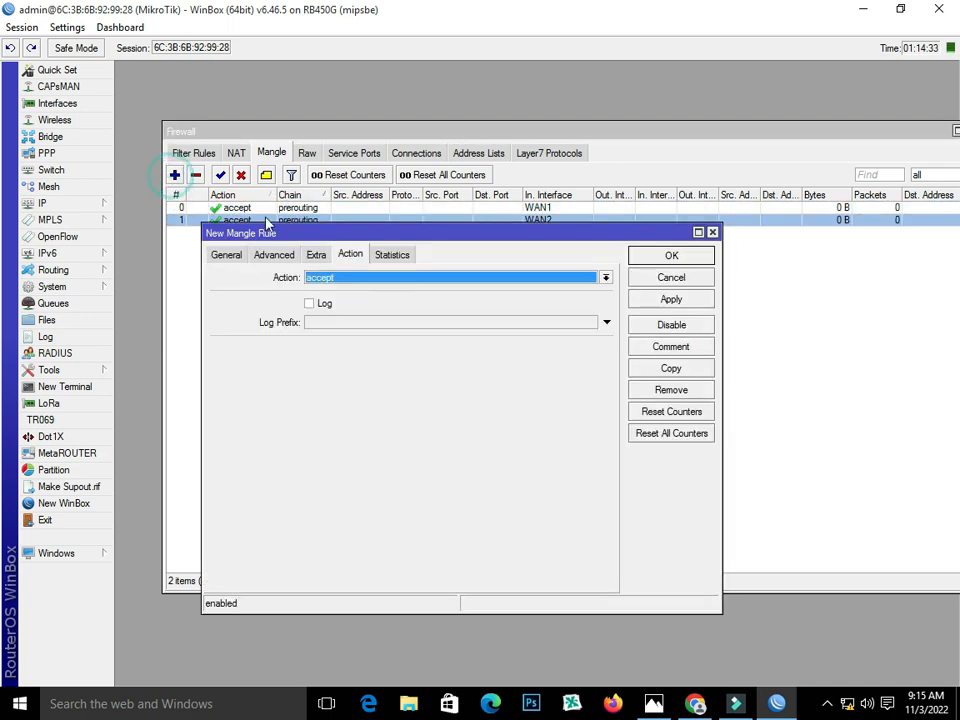
left_click(218, 256)
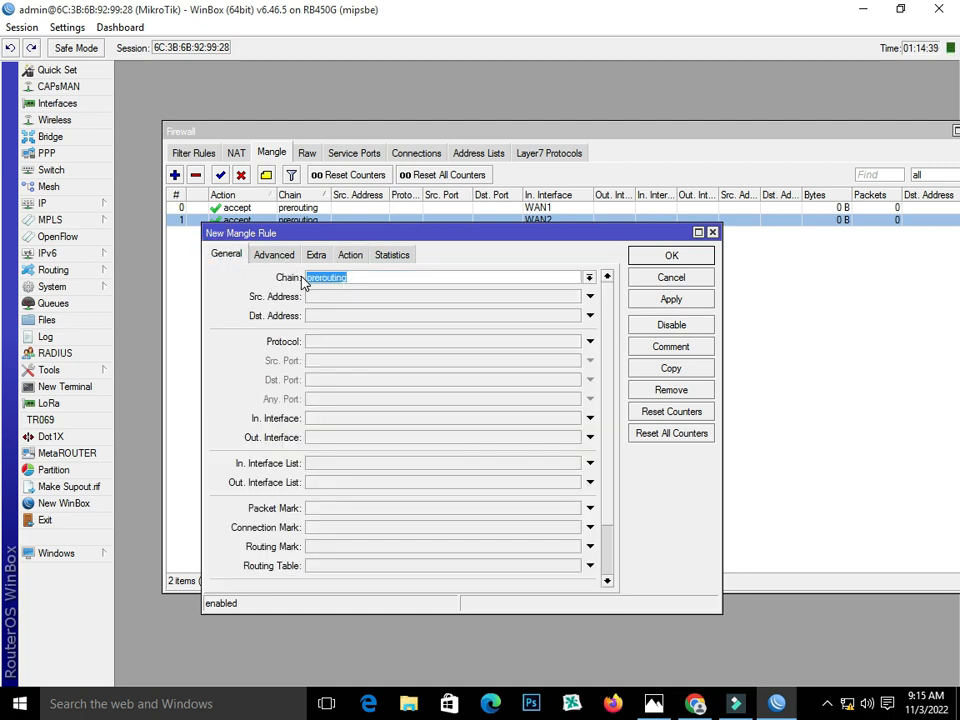
left_click(274, 254)
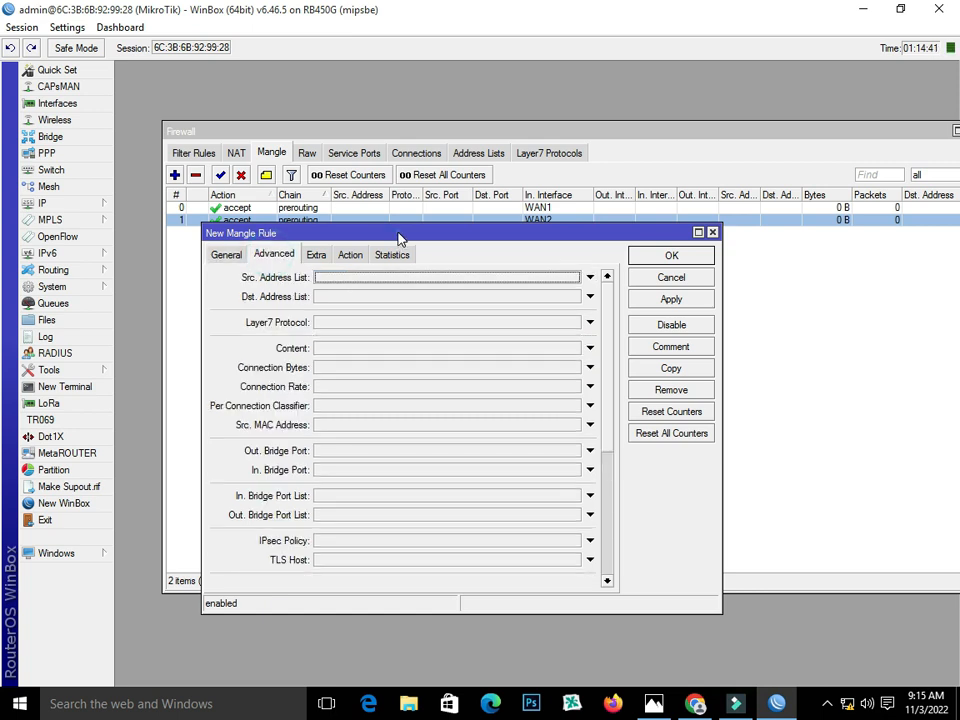
left_click_drag(396, 233, 397, 224)
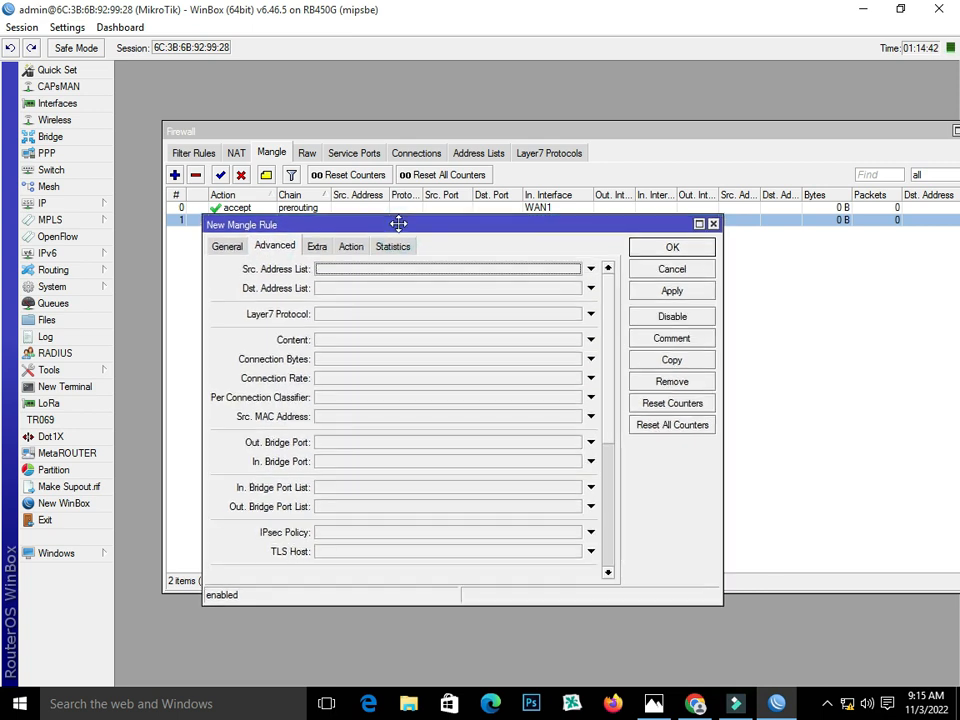
left_click(328, 401)
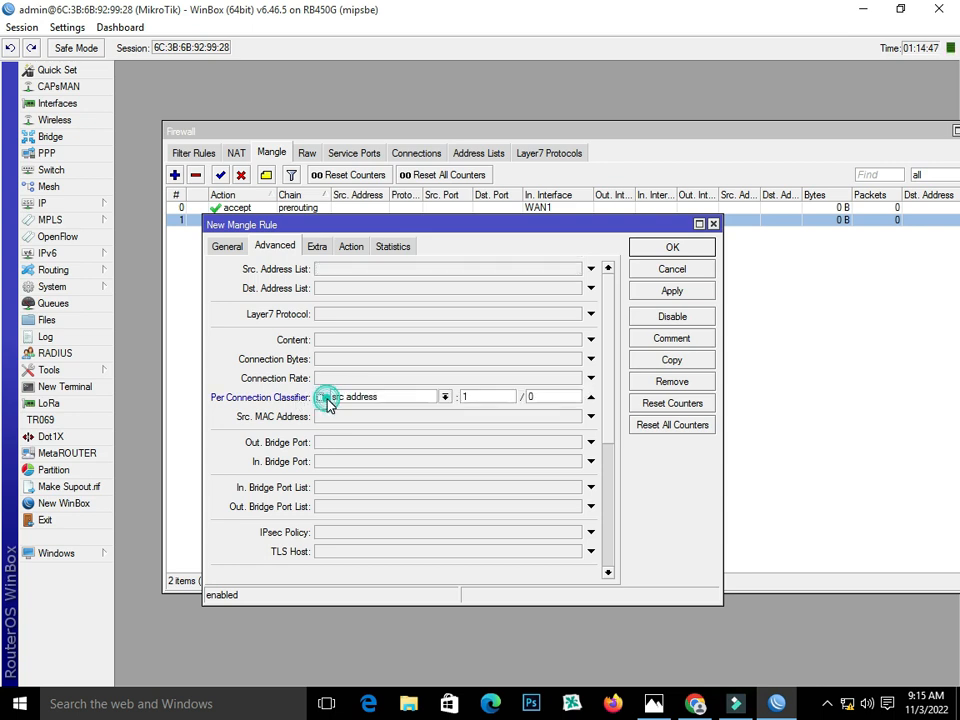
left_click(445, 397)
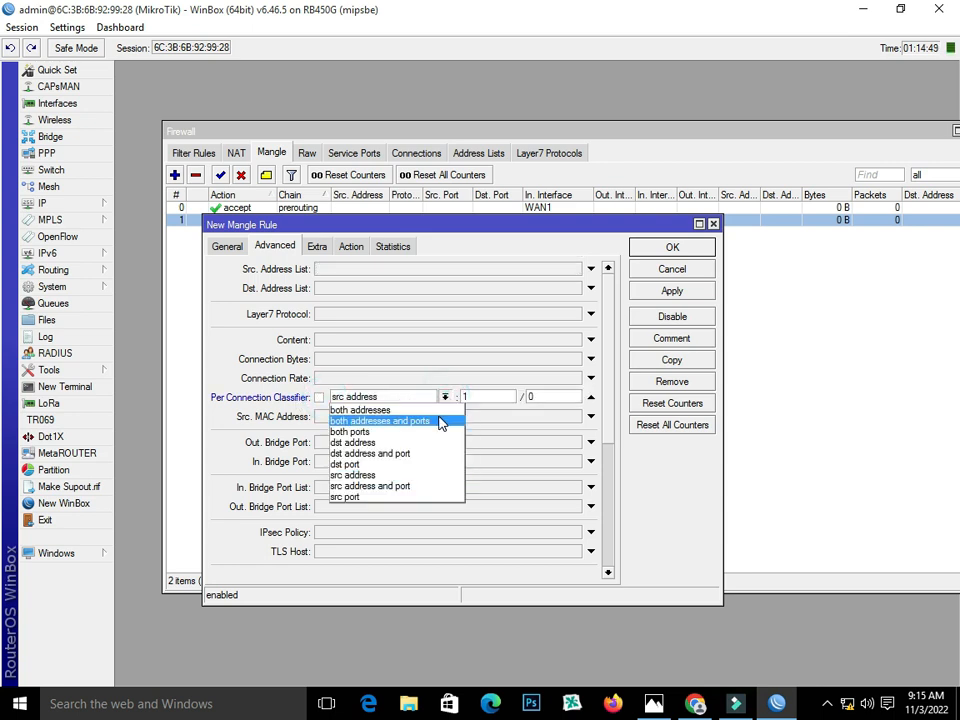
left_click(437, 421)
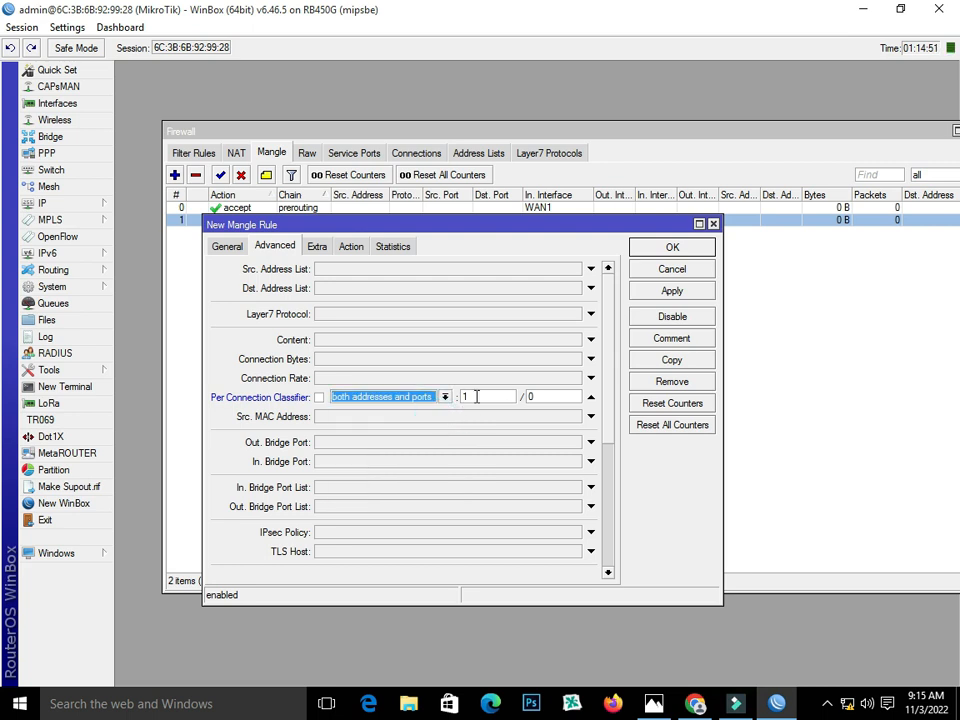
left_click(477, 397)
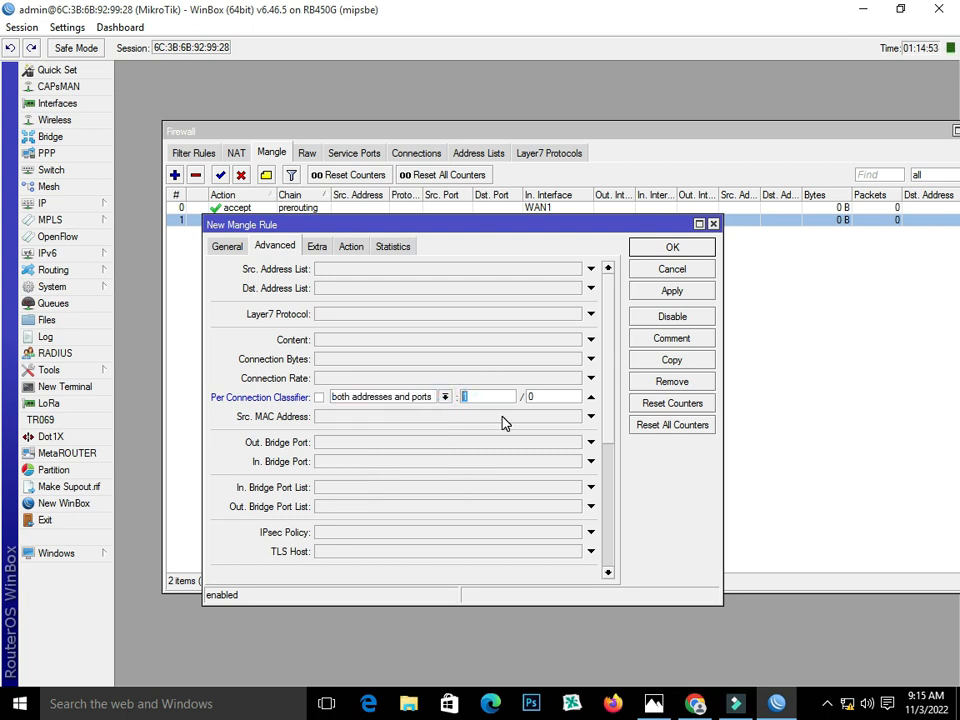
type("2")
left_click(654, 704)
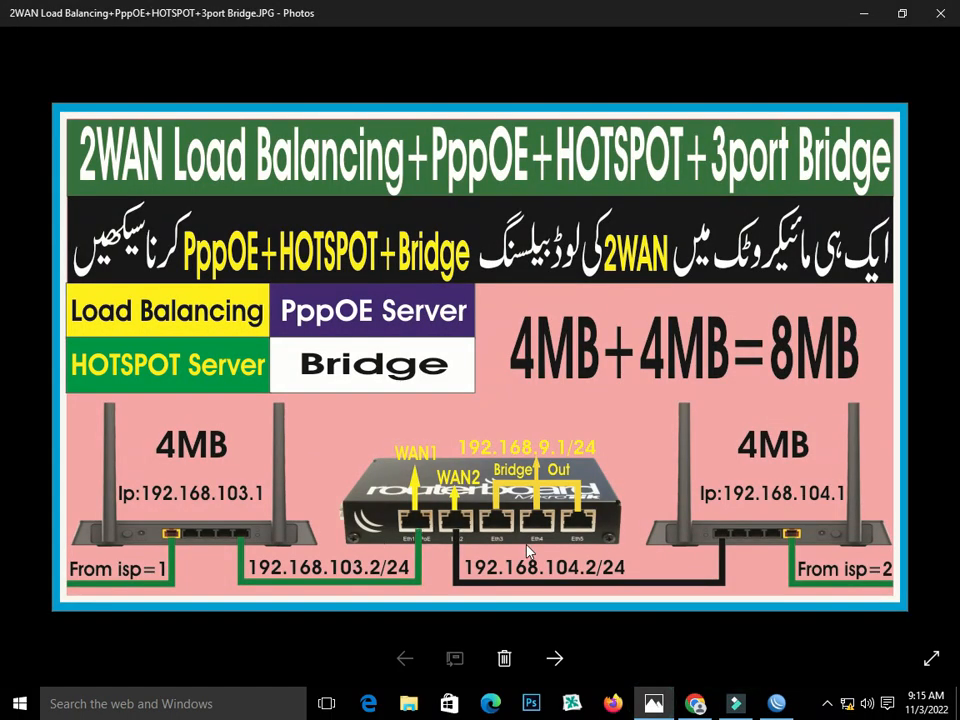
left_click(778, 704)
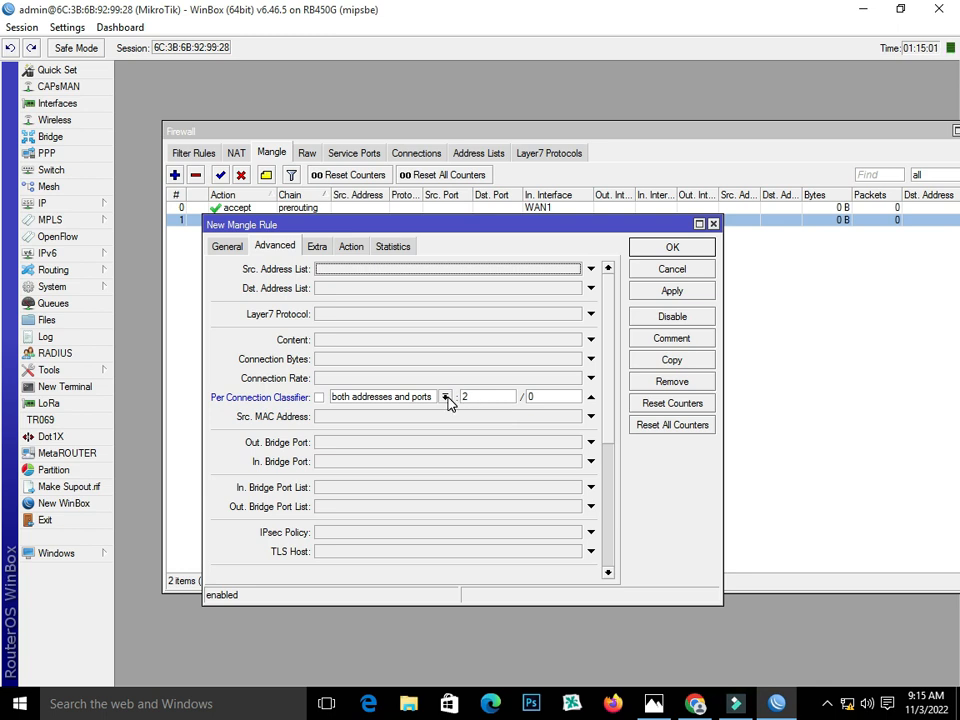
- Match Dst. Address Type local, inverted to non-local destinations
left_click(317, 246)
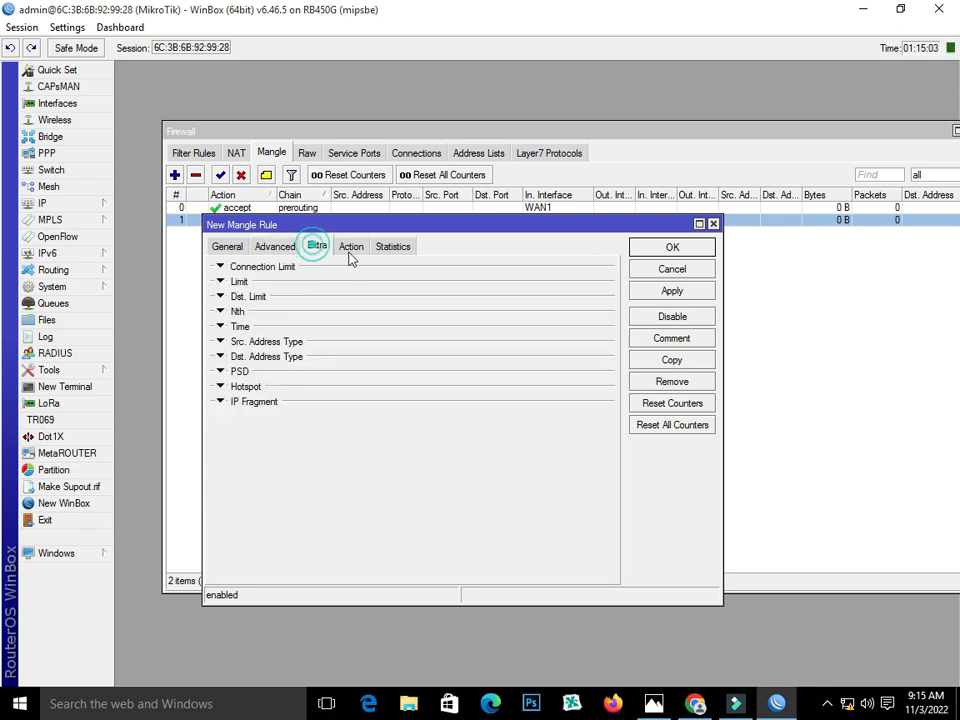
left_click(350, 246)
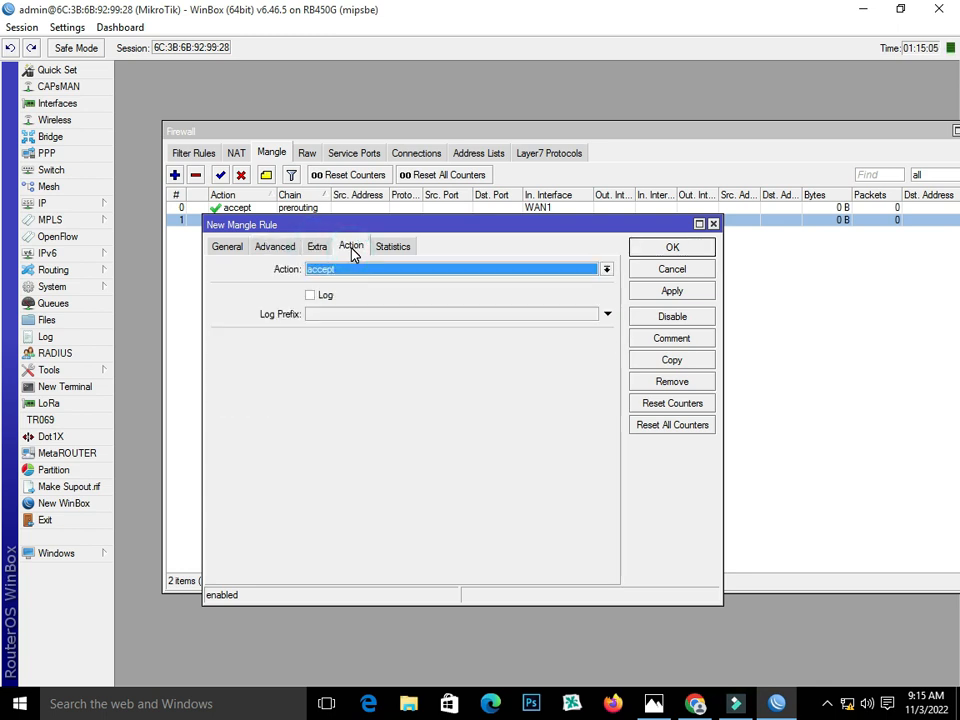
left_click(317, 247)
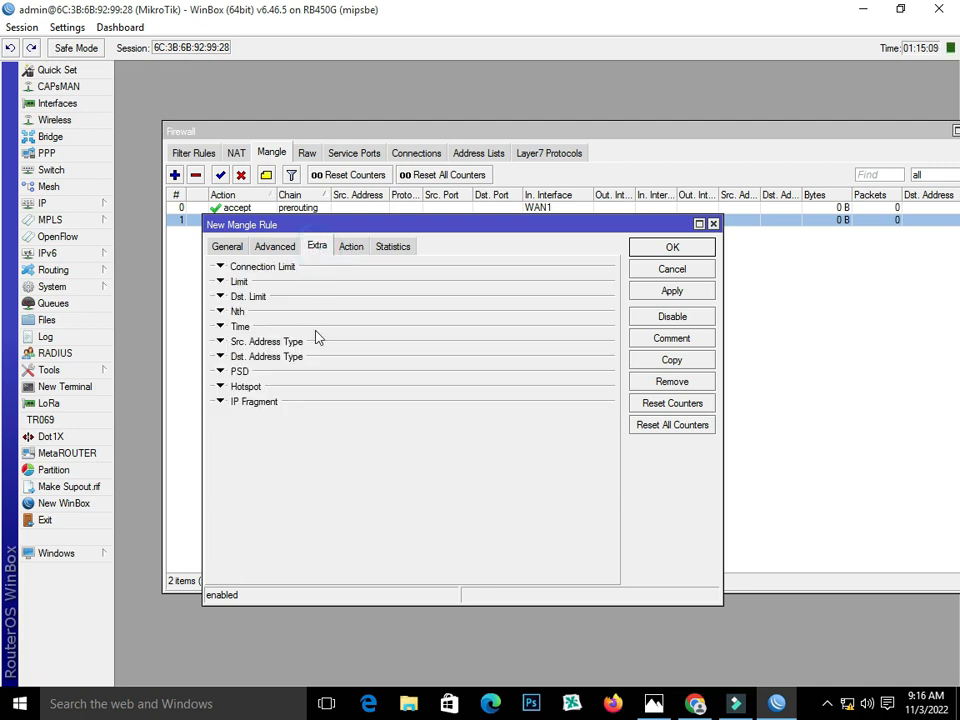
left_click(220, 357)
left_click(341, 375)
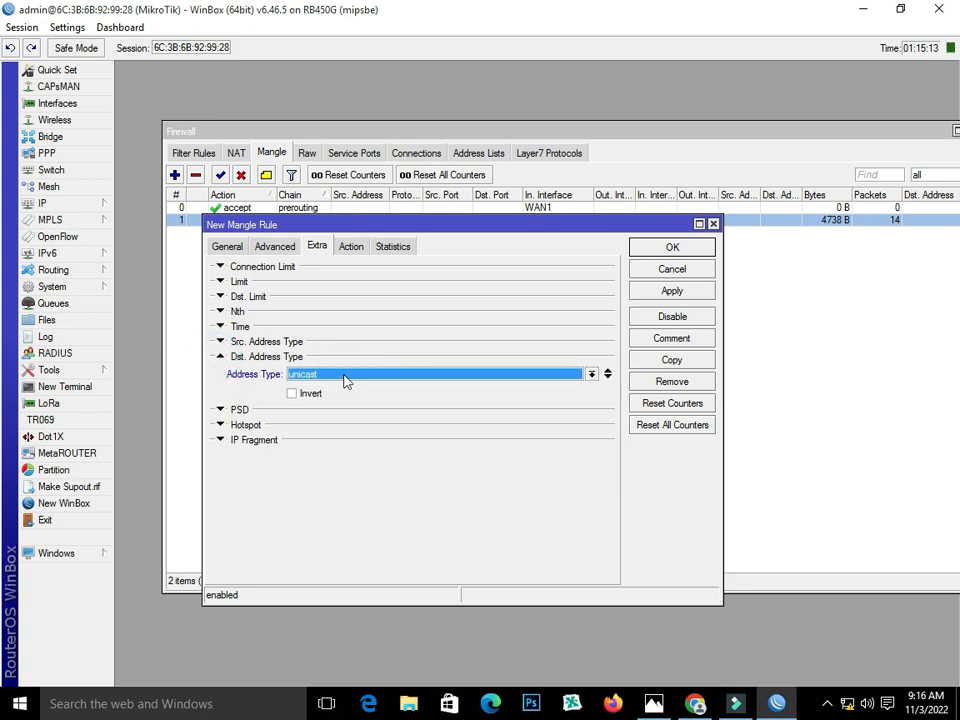
left_click(344, 377)
left_click(345, 397)
left_click(291, 393)
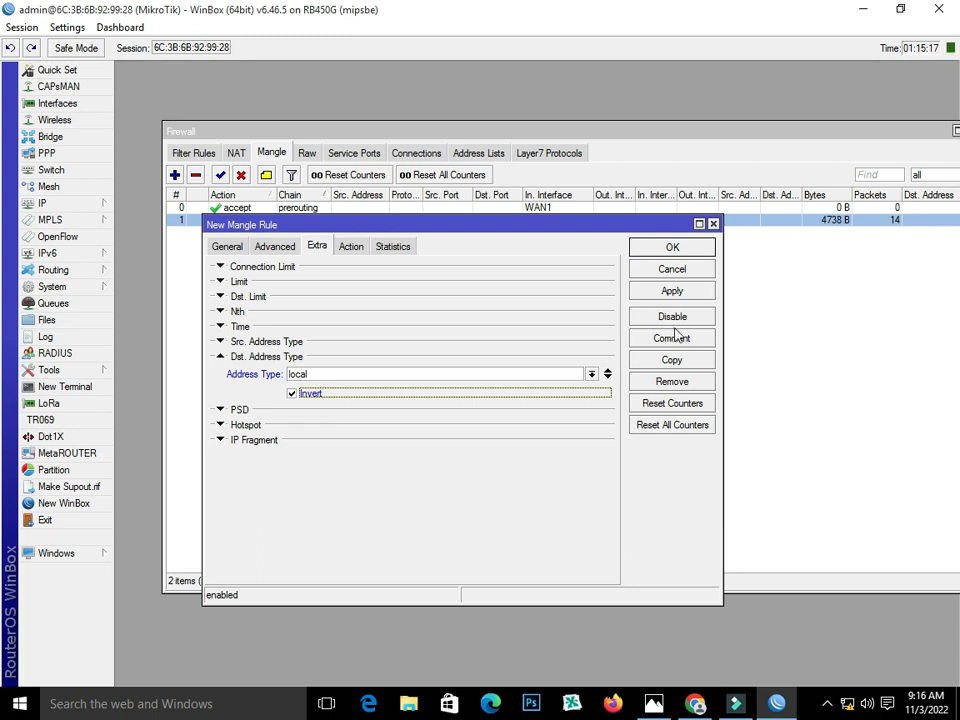
- Set the action to mark connection with New Connection Mark WAN1_Conn and apply
left_click(350, 246)
left_click(352, 272)
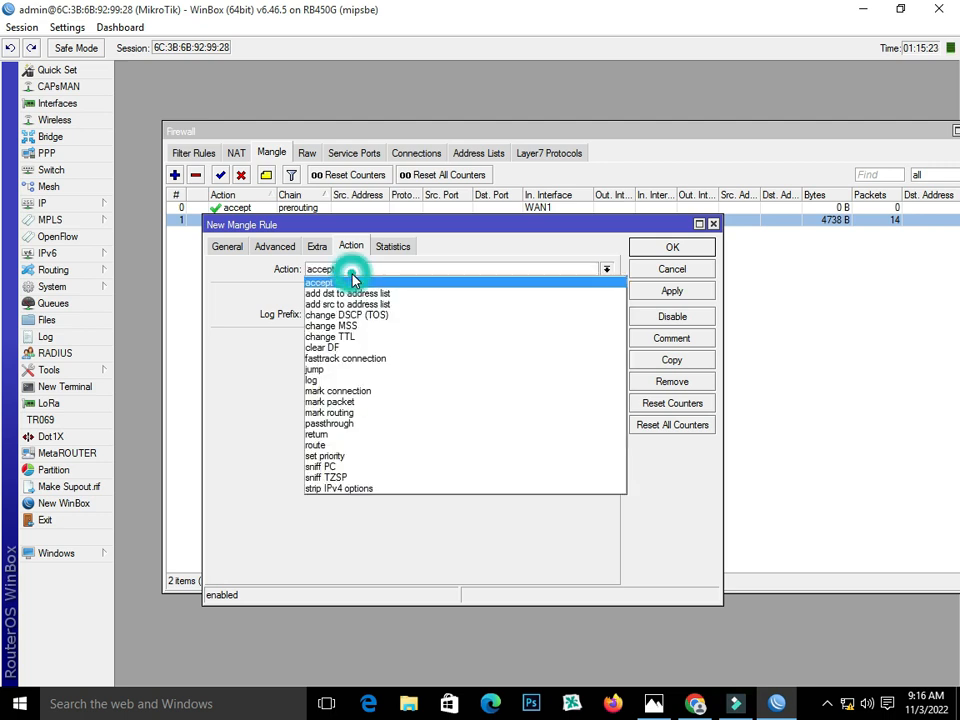
left_click(407, 390)
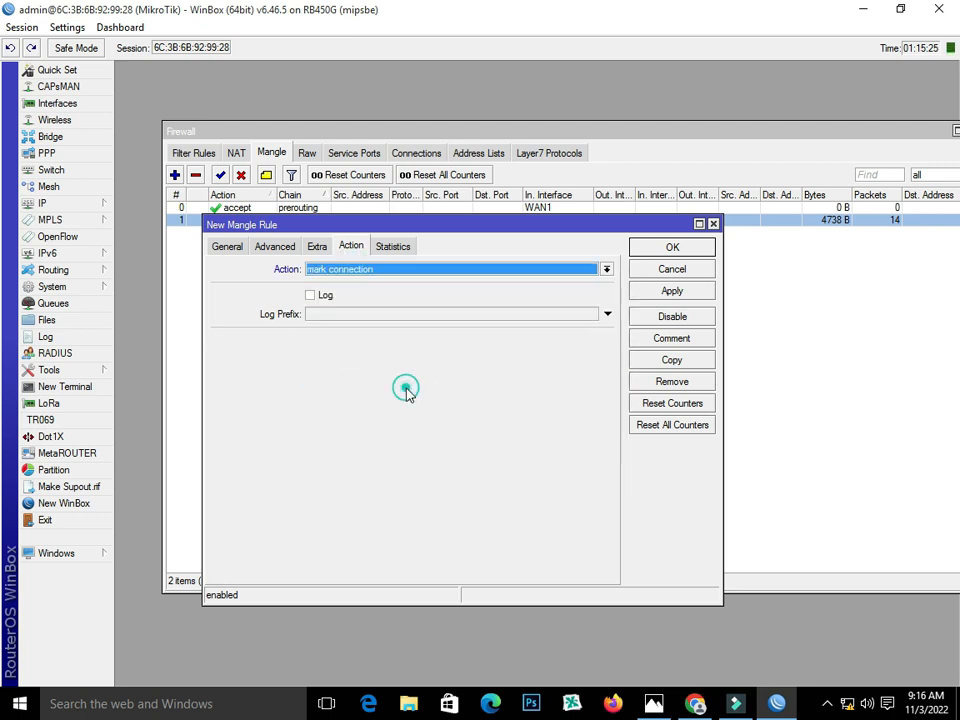
left_click(381, 341)
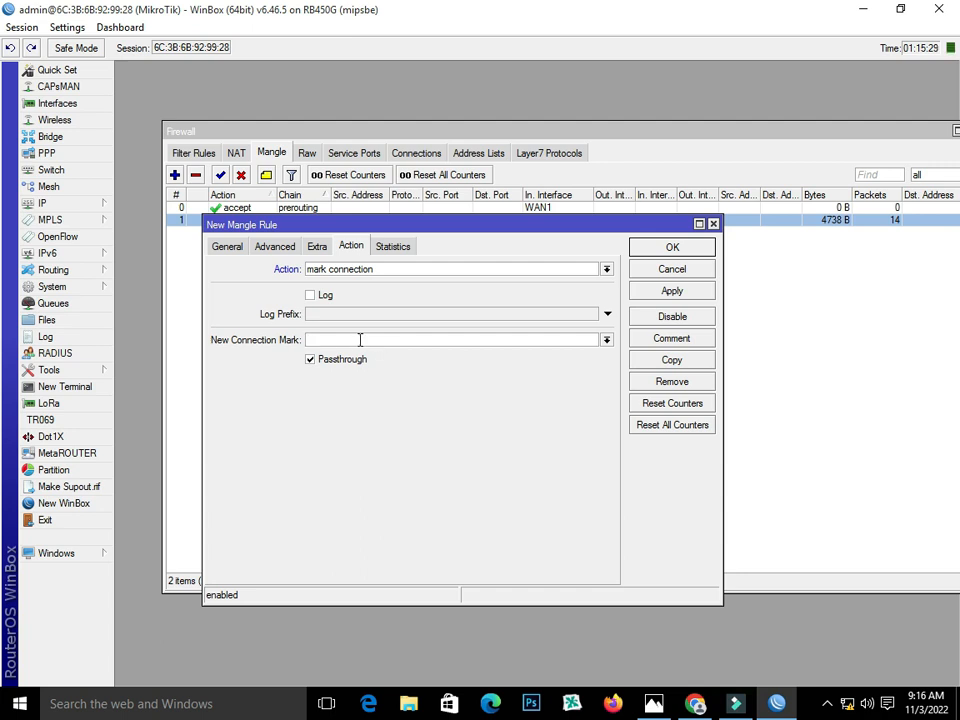
type("WAN1_Conn")
left_click(674, 292)
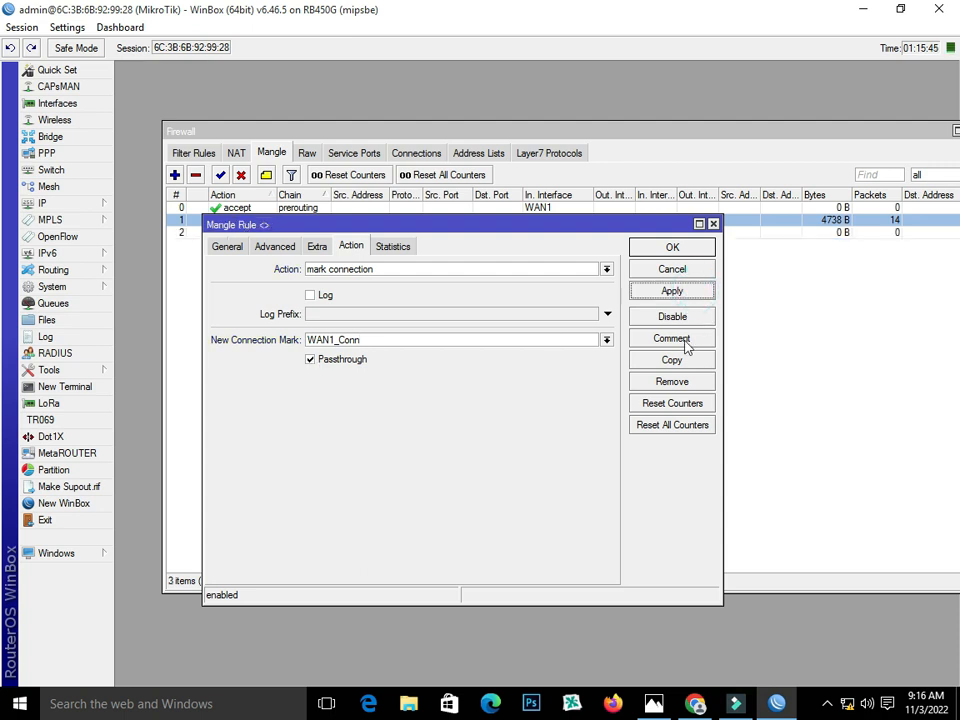
- Copy the rule and change its per-connection classifier to 2/1
left_click(686, 362)
left_click(230, 258)
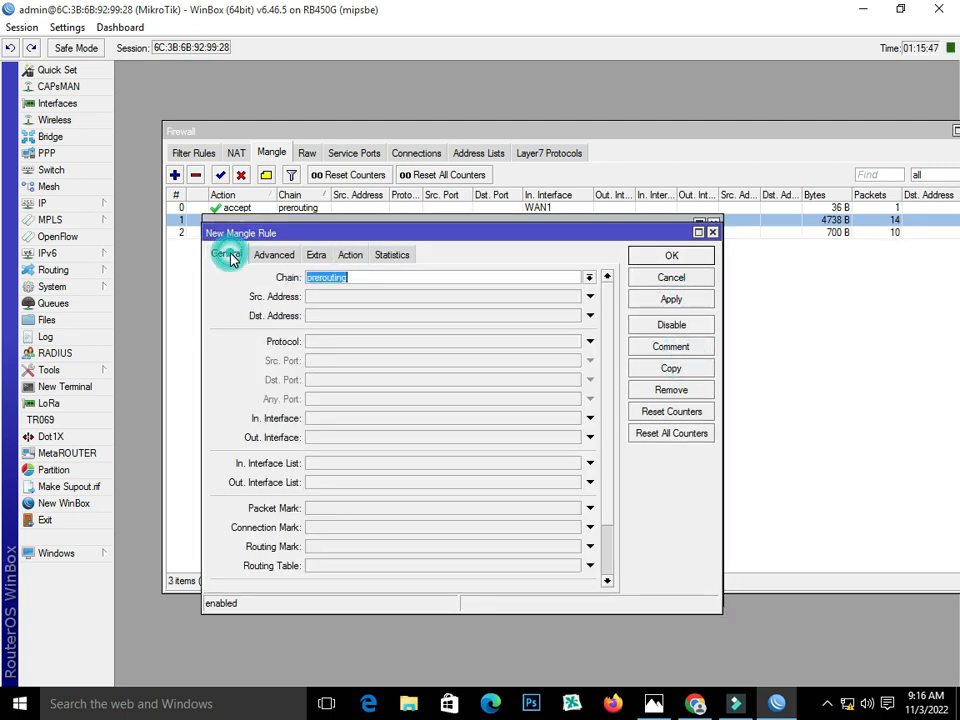
left_click(274, 254)
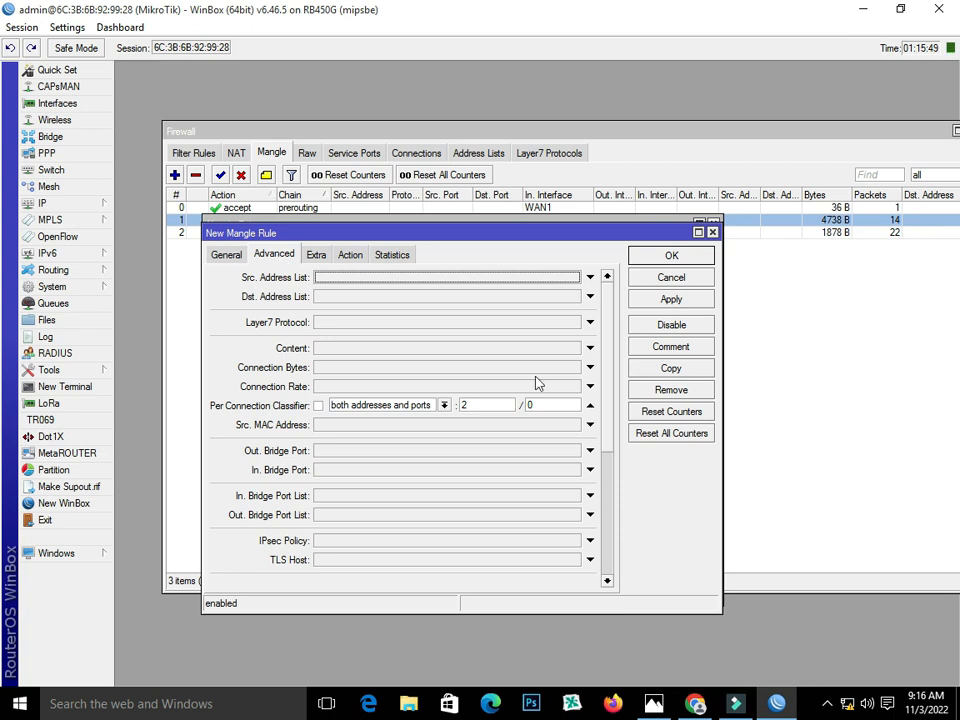
double_click(553, 405)
type("1")
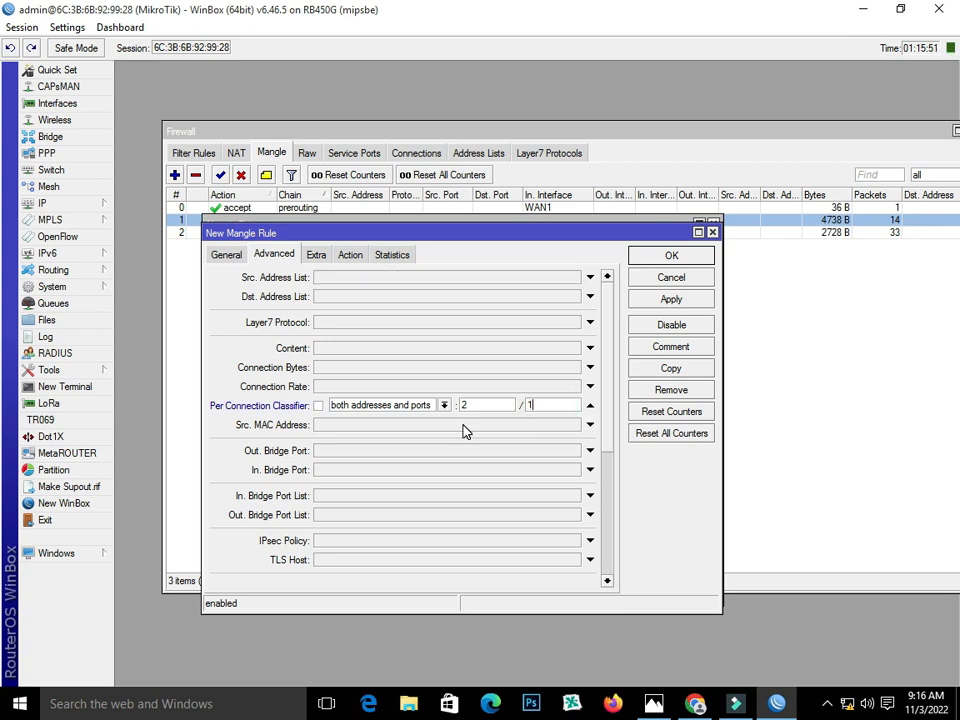
- Rename the connection mark to WAN2_Conn, save the rule, and close both dialogs
left_click(316, 255)
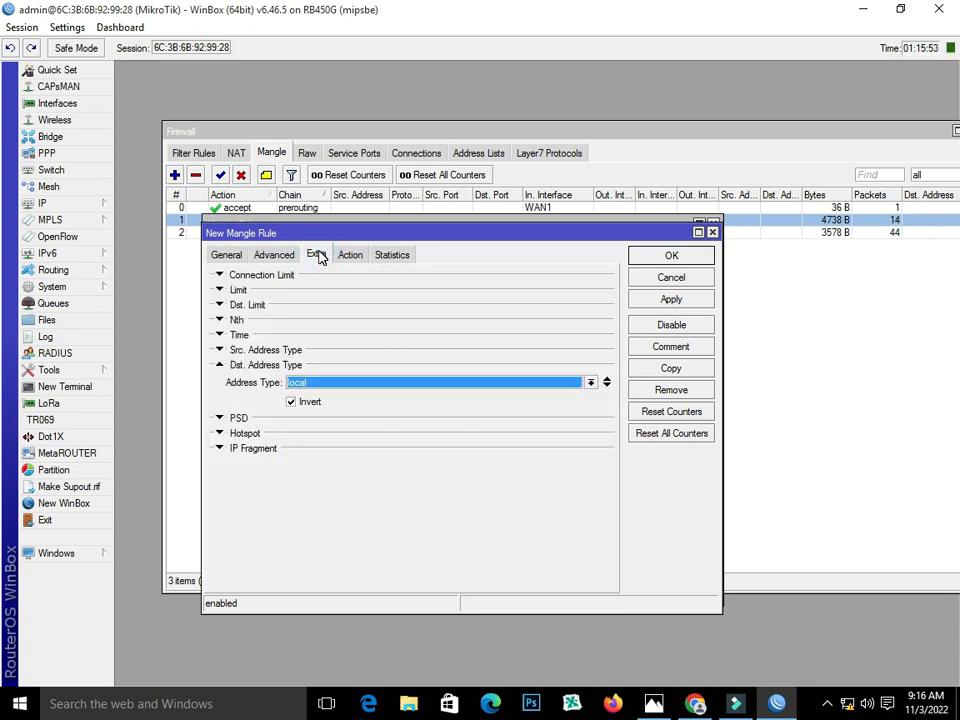
left_click(350, 255)
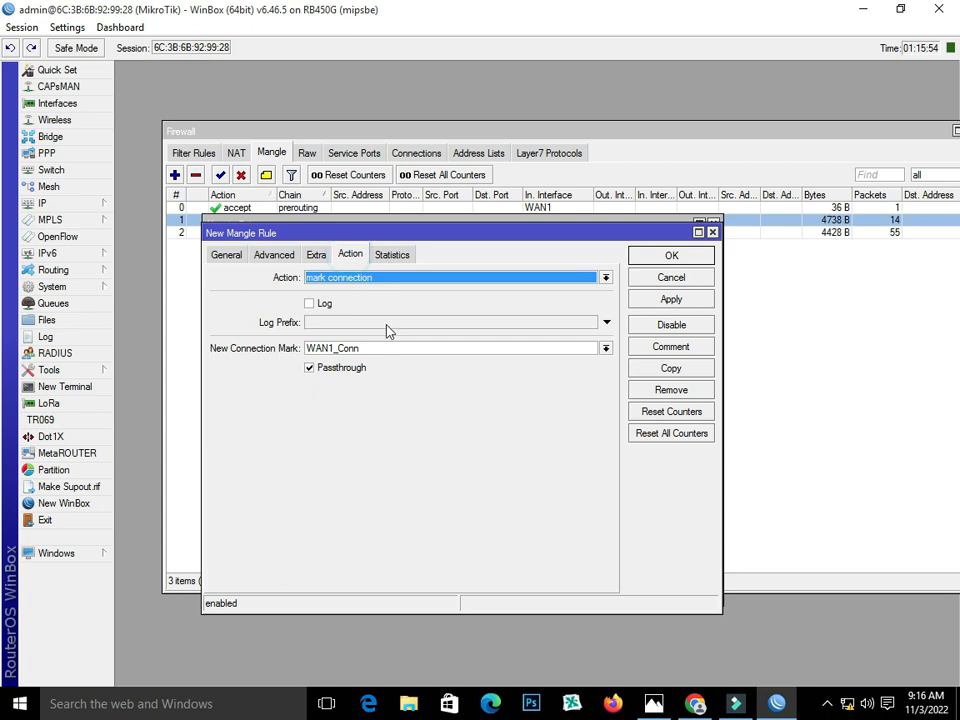
left_click(333, 348)
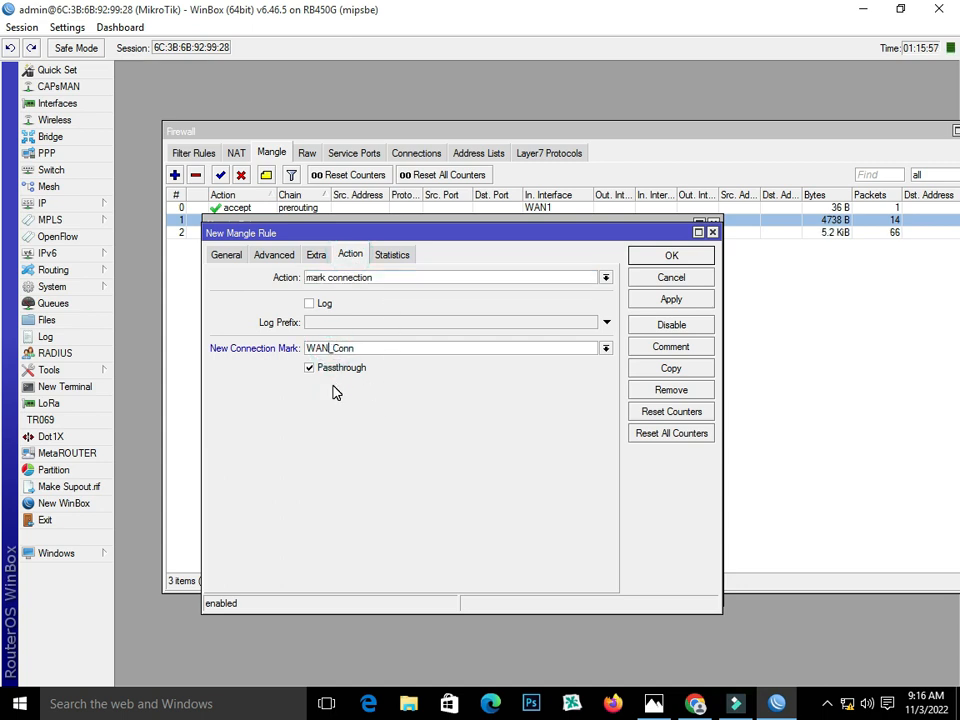
key("BackSpace")
type("2")
left_click(698, 301)
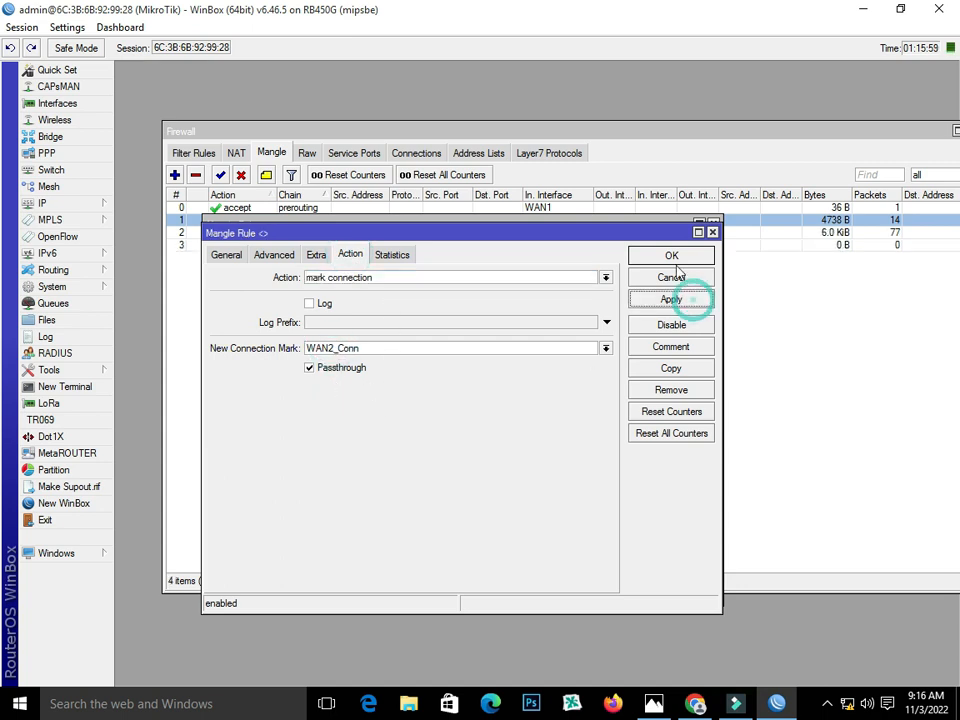
left_click(674, 258)
left_click(671, 251)
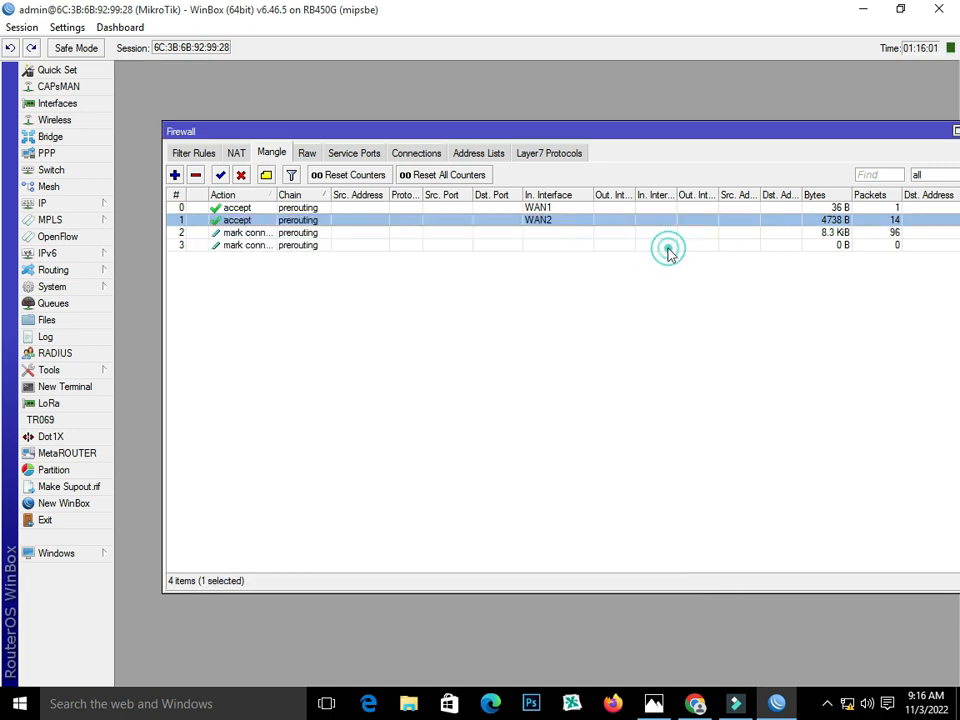
left_click(232, 234)
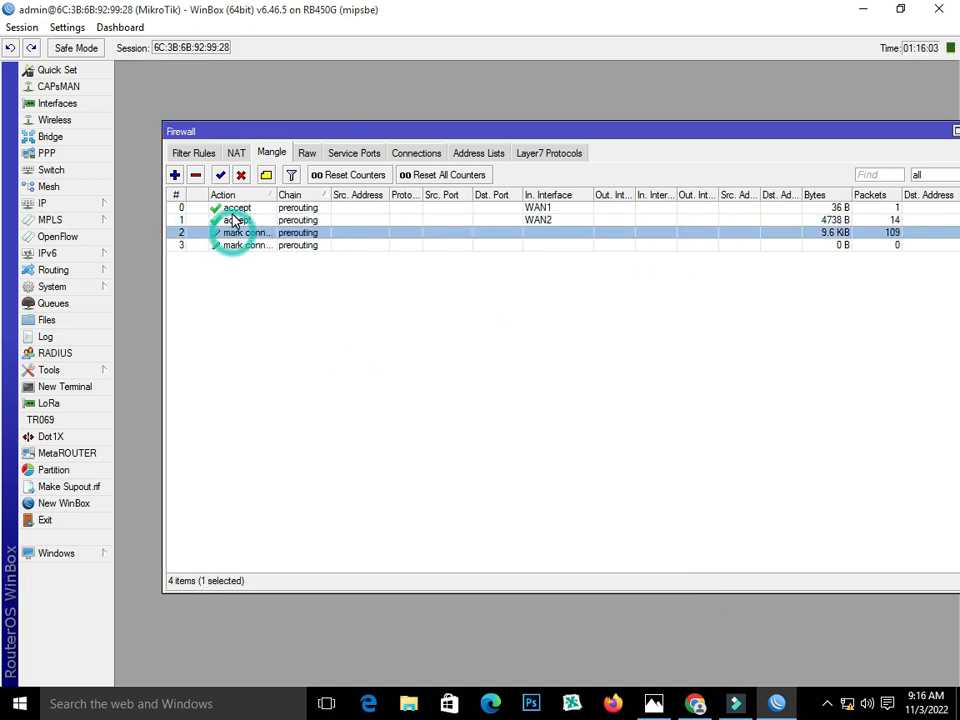
left_click(229, 246)
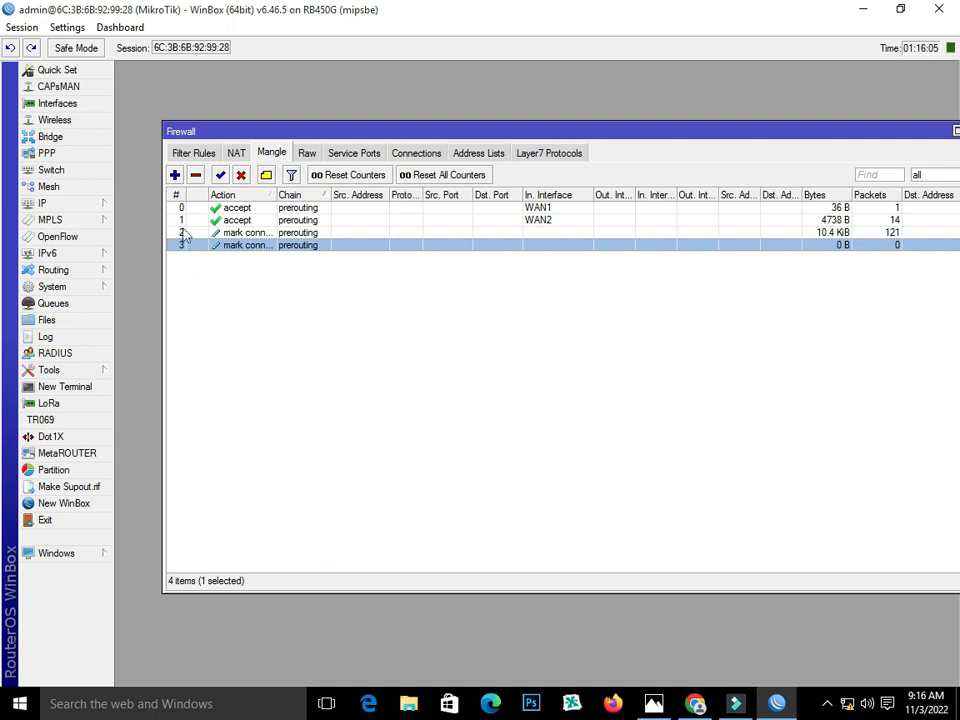
- Start a new mangle rule matching connection mark WAN1_Conn
left_click(175, 175)
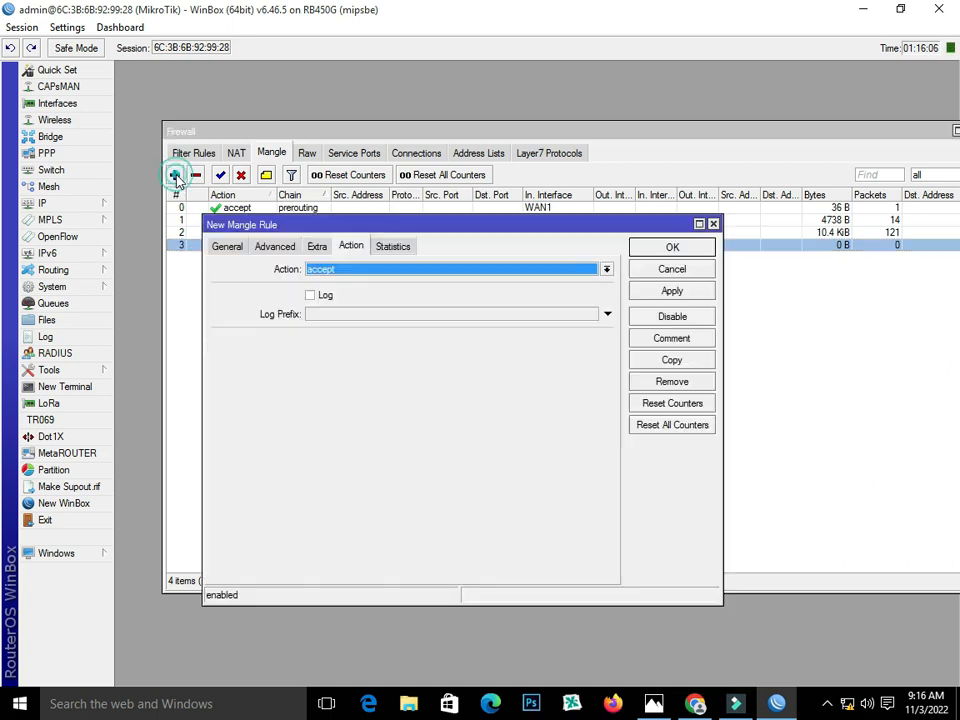
left_click(233, 250)
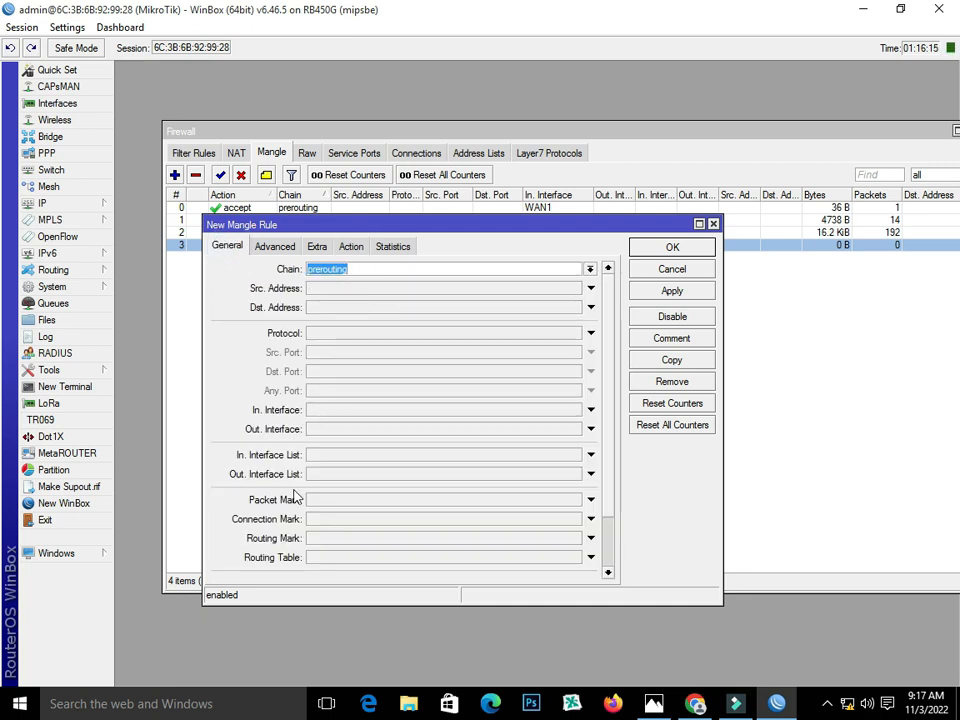
left_click(338, 519)
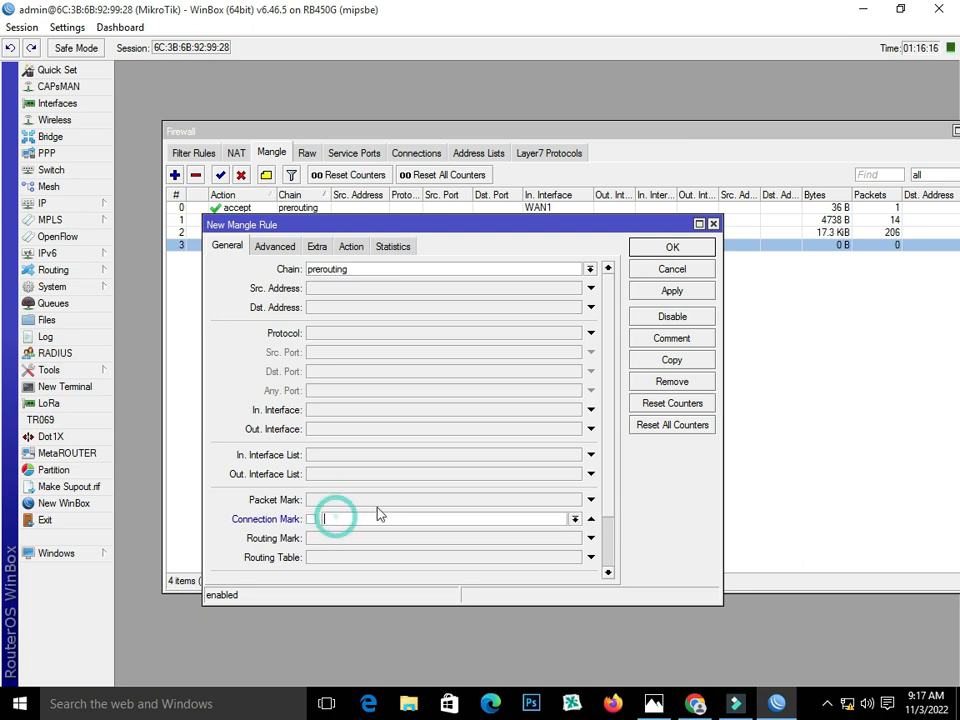
left_click(573, 521)
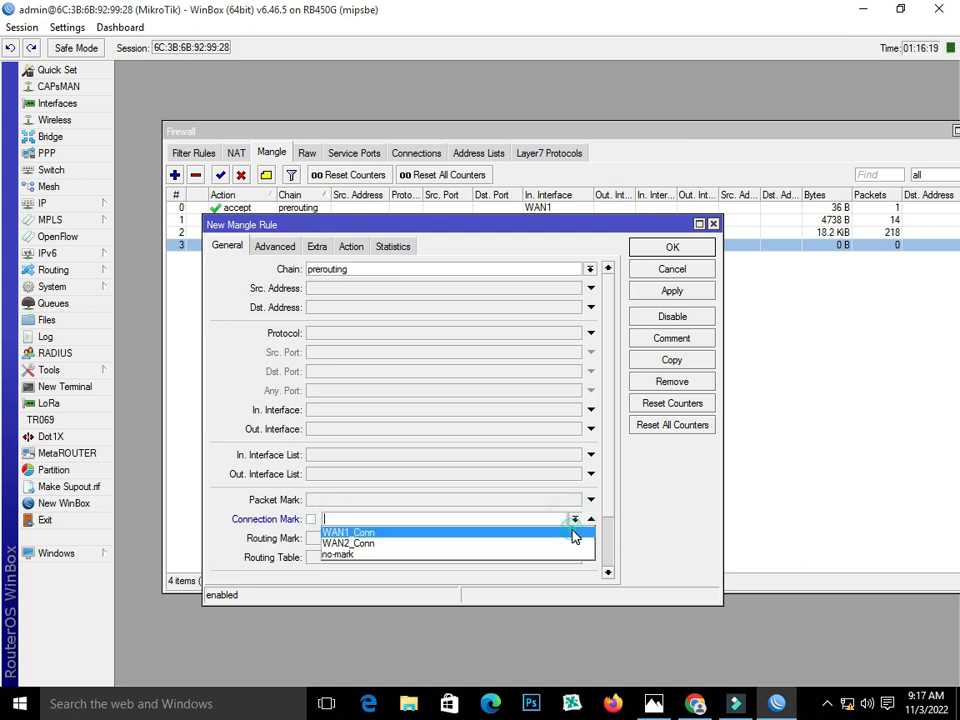
left_click(574, 533)
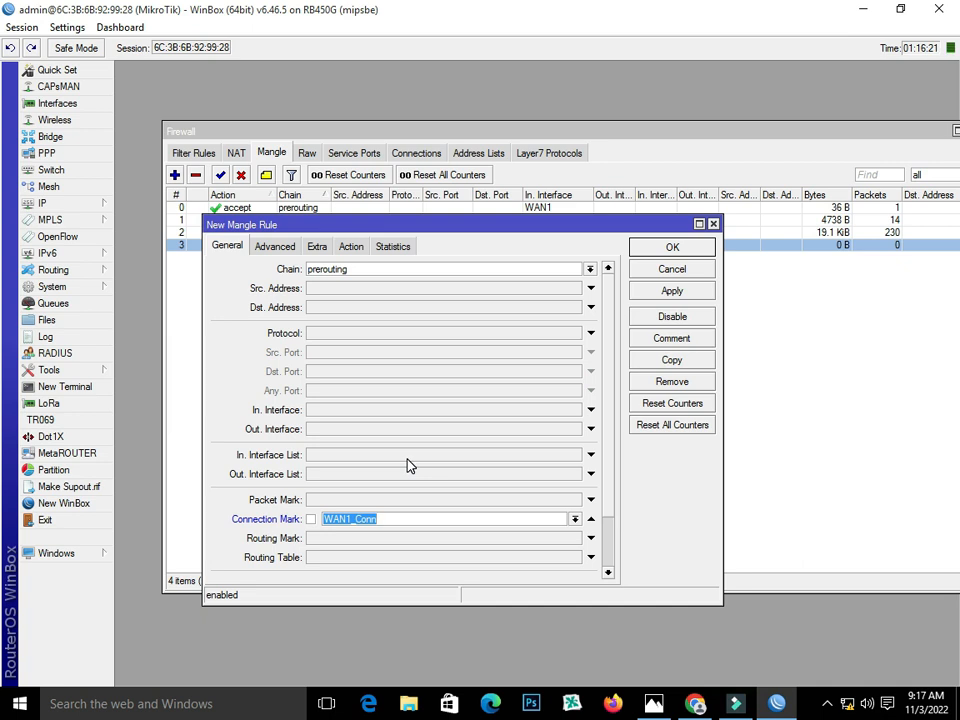
- Set the rule's action to mark routing with routing mark to_WAN1, apply it, and copy it
left_click(354, 248)
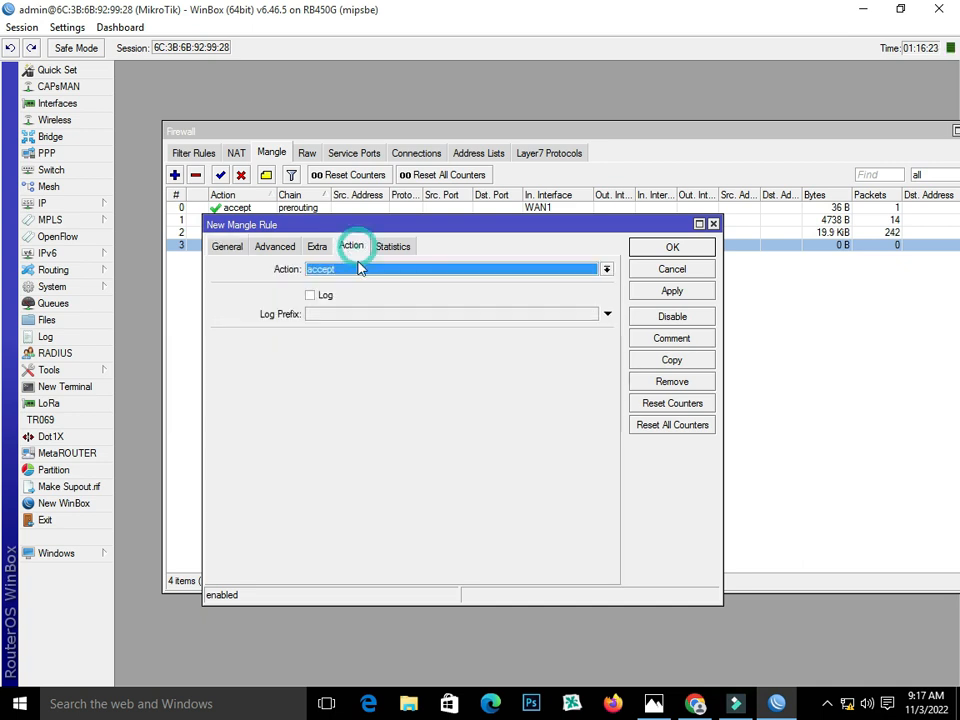
left_click(433, 273)
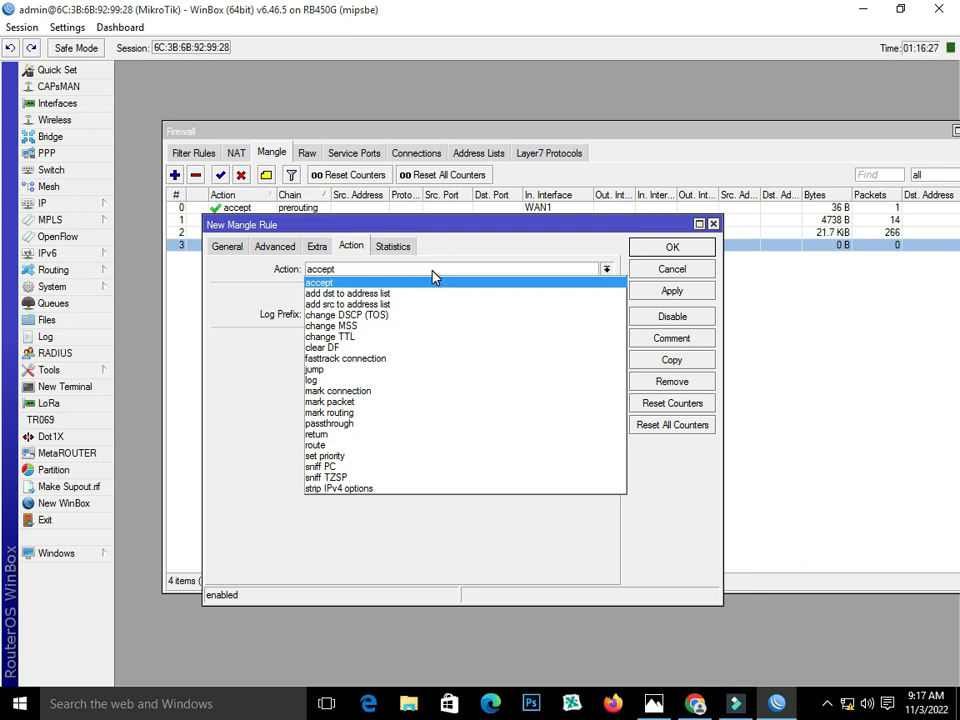
left_click(426, 416)
left_click(396, 341)
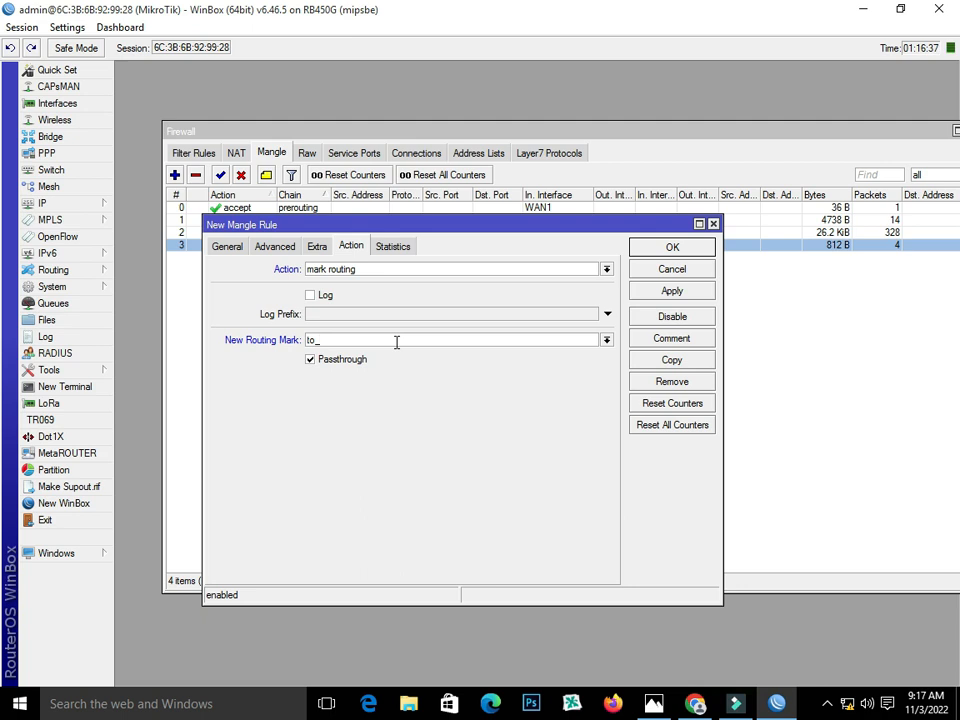
type("AN")
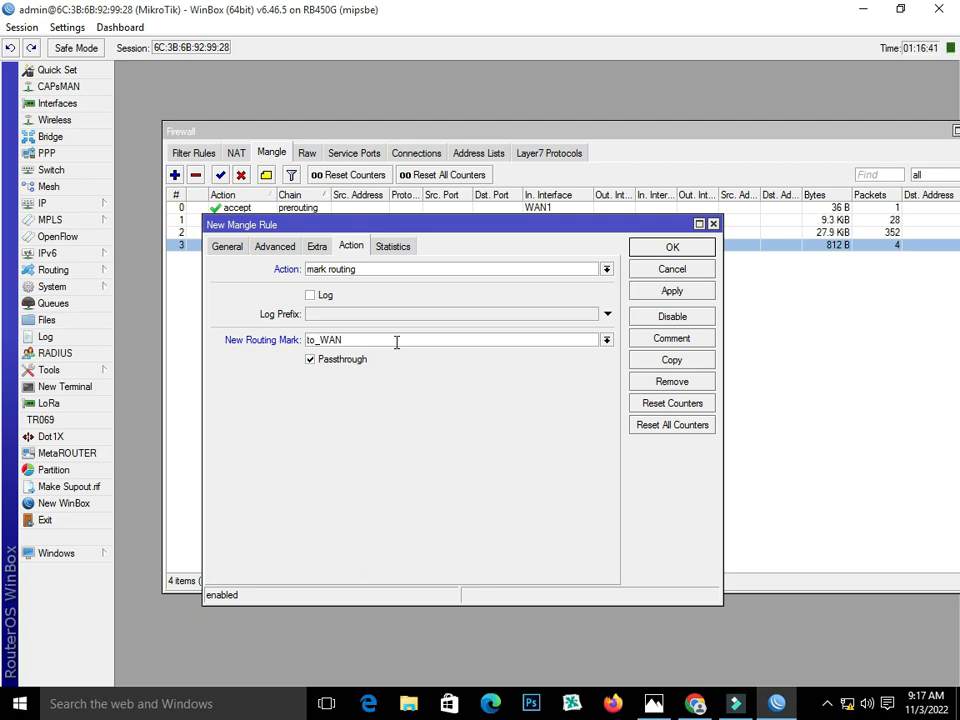
type("1")
left_click(680, 295)
left_click(685, 360)
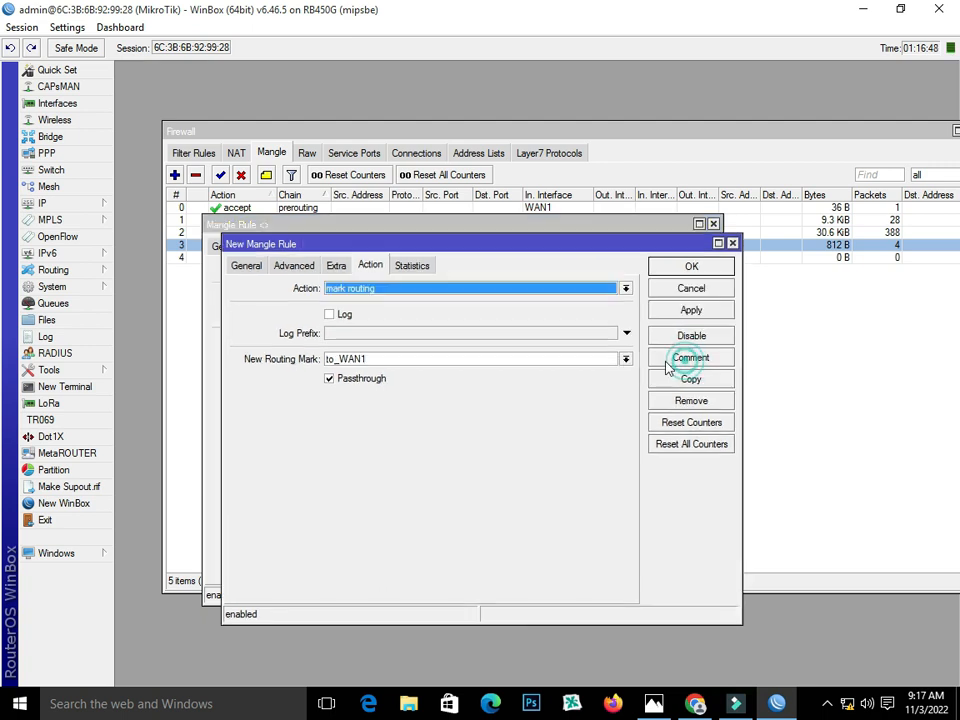
- Change the copy to match WAN2_Conn with routing mark to_WAN2, apply, and close both rules
left_click(245, 266)
left_click(595, 539)
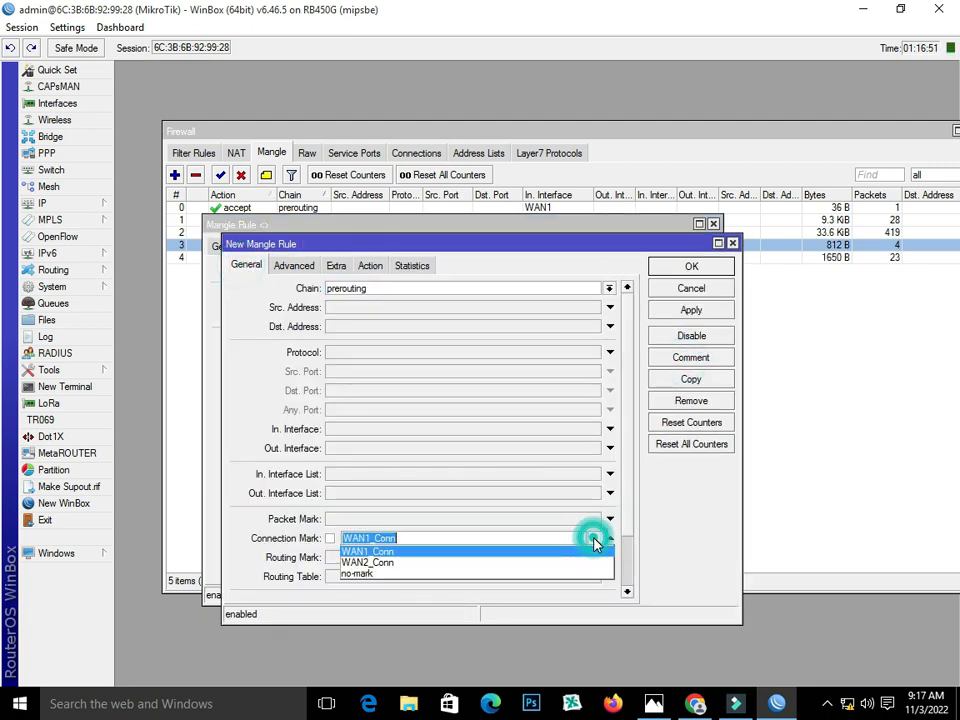
left_click(587, 564)
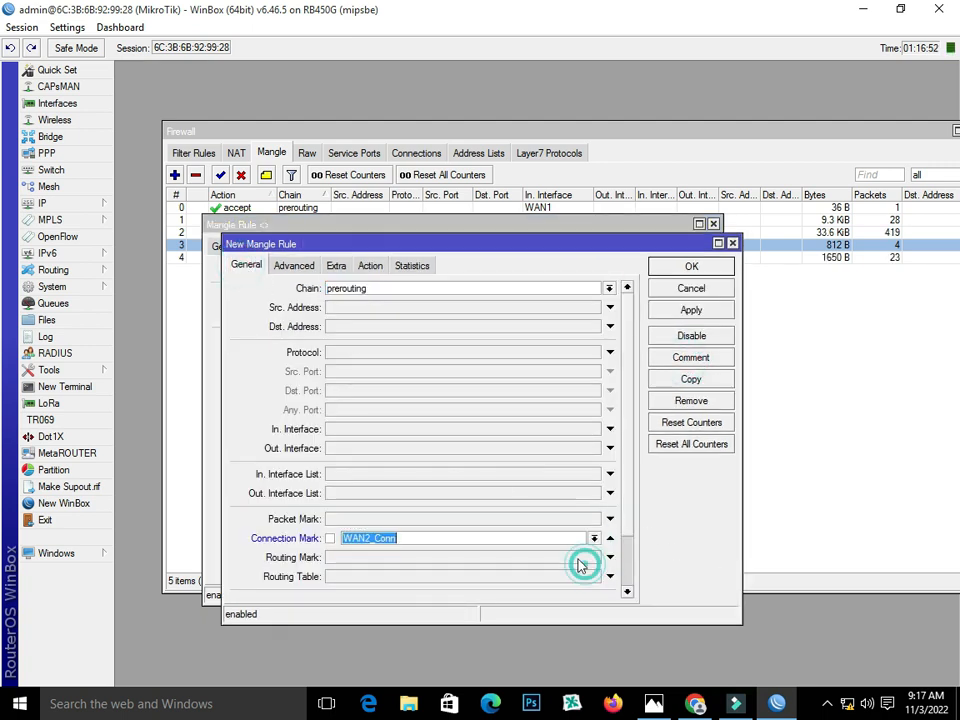
left_click(370, 265)
left_click(369, 359)
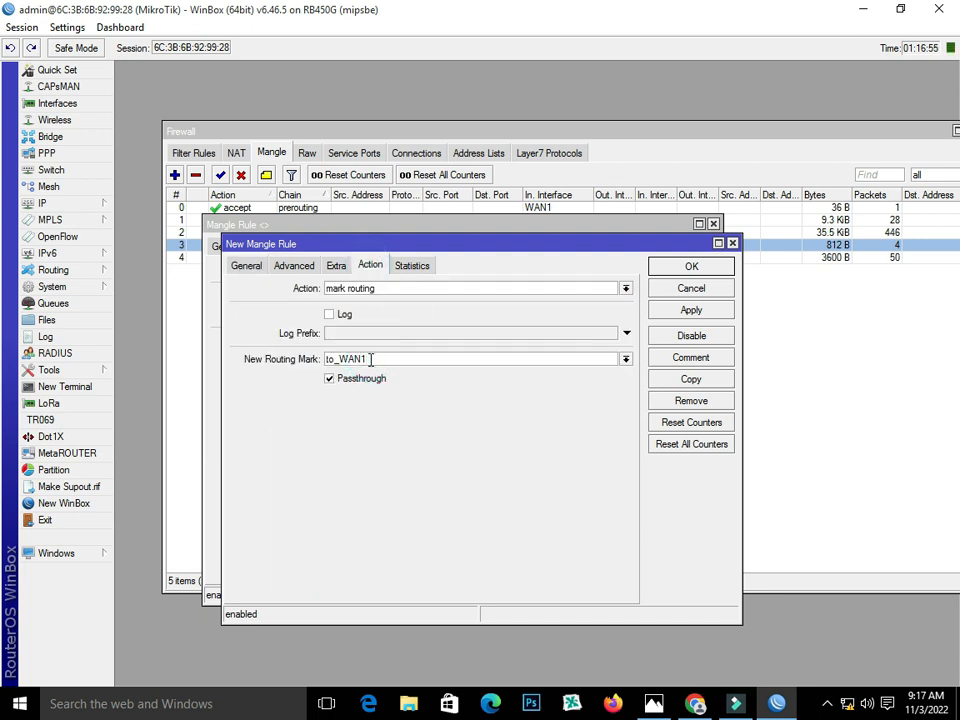
left_click(655, 311)
left_click(668, 264)
left_click(671, 253)
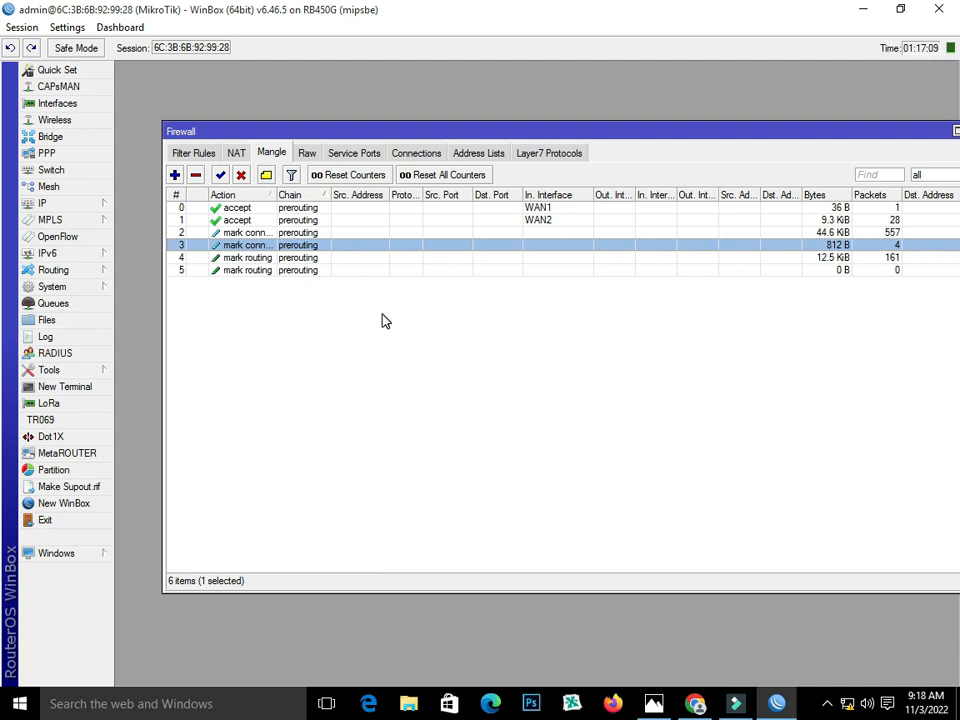
left_click(653, 704)
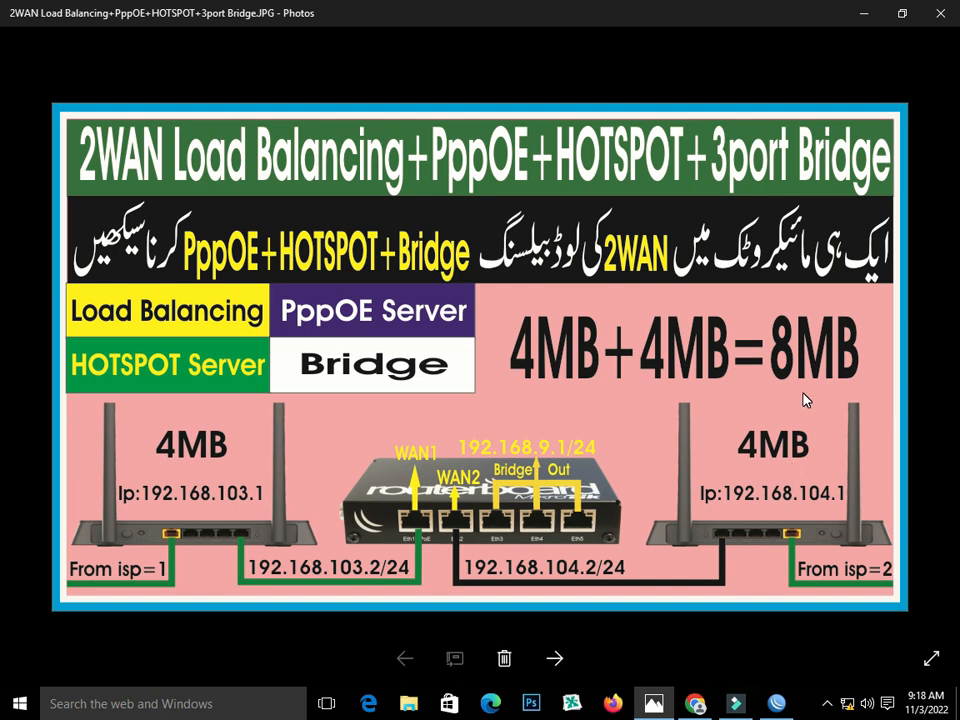
left_click(776, 704)
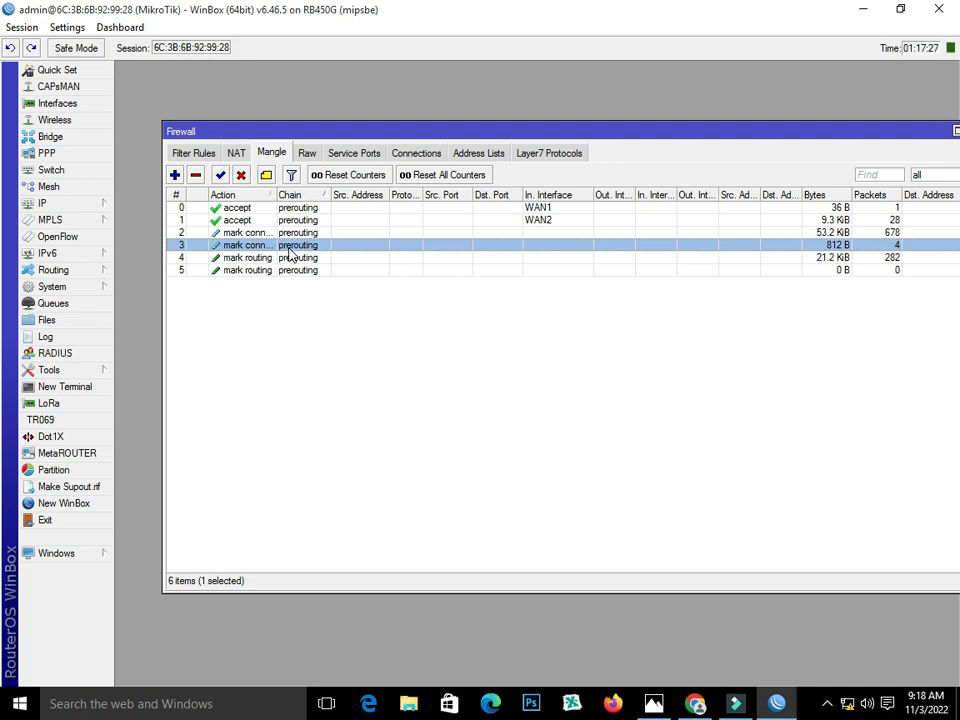
- Add a NAT masquerade rule for out interface WAN1
left_click(236, 154)
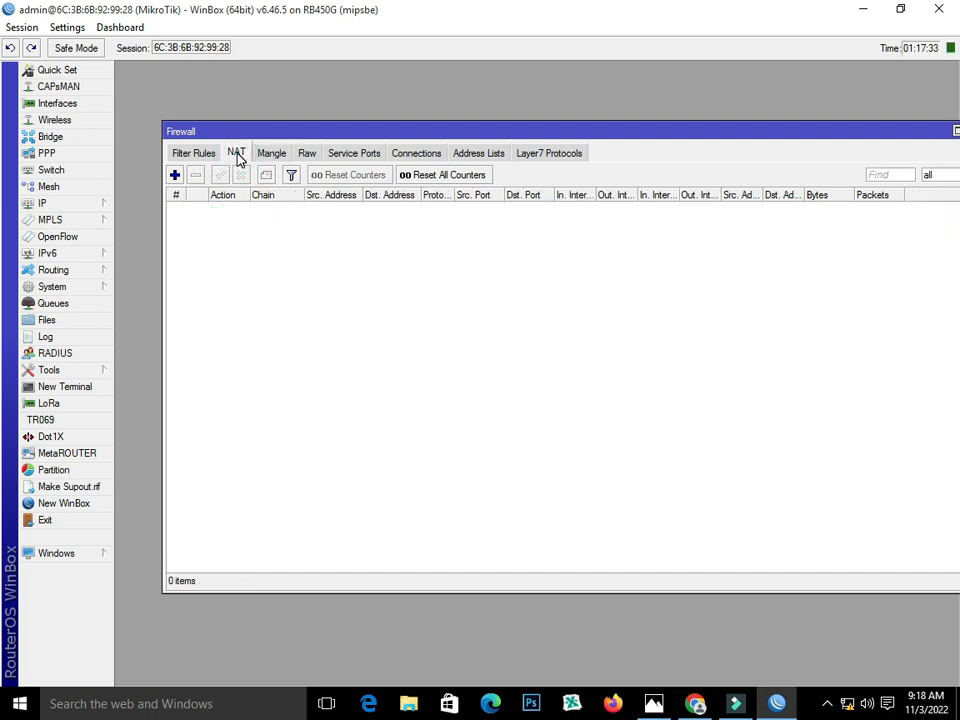
left_click(175, 175)
left_click(337, 285)
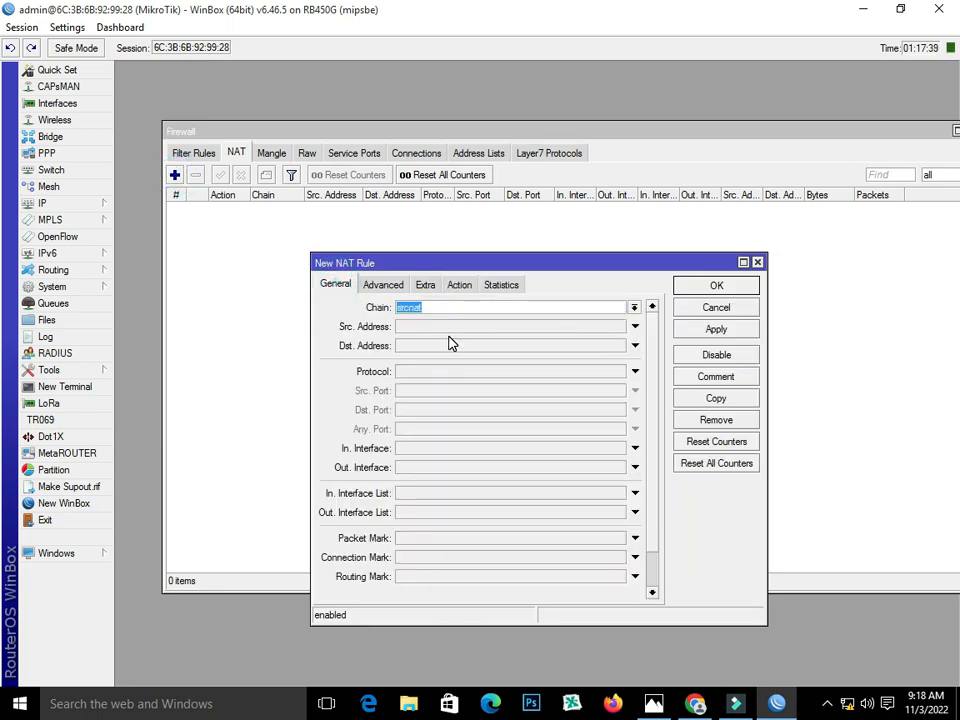
left_click(446, 469)
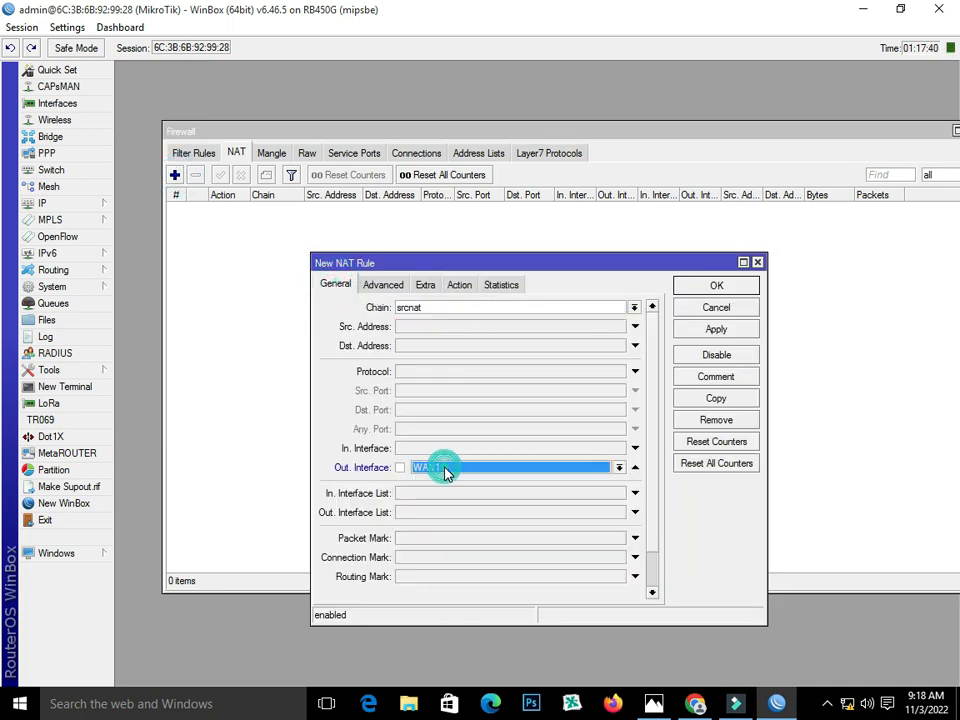
left_click(617, 467)
left_click(555, 480)
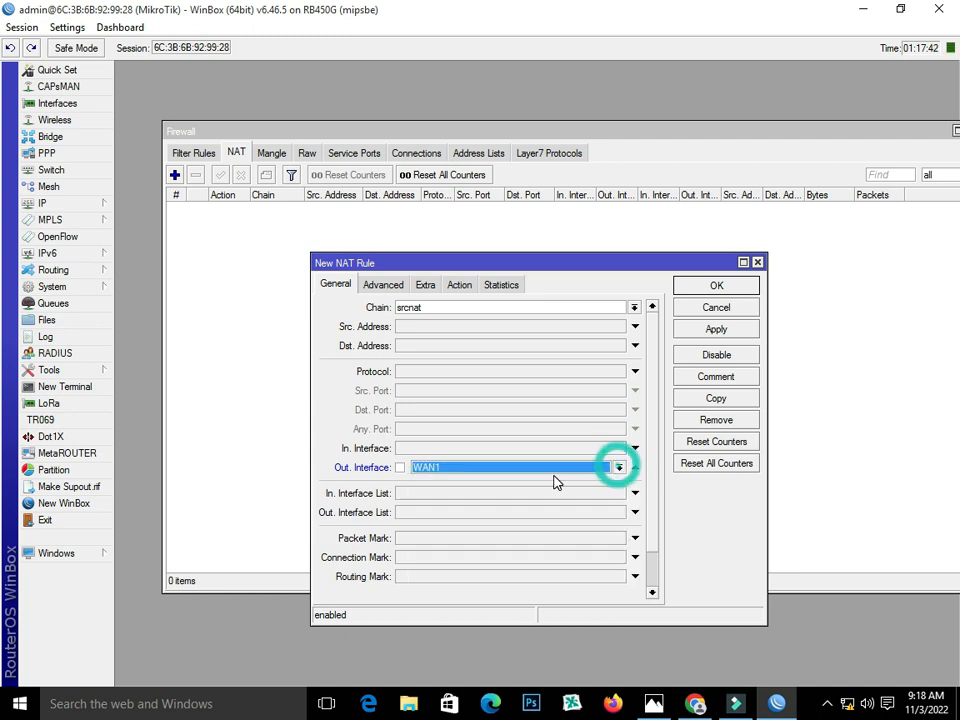
left_click(459, 286)
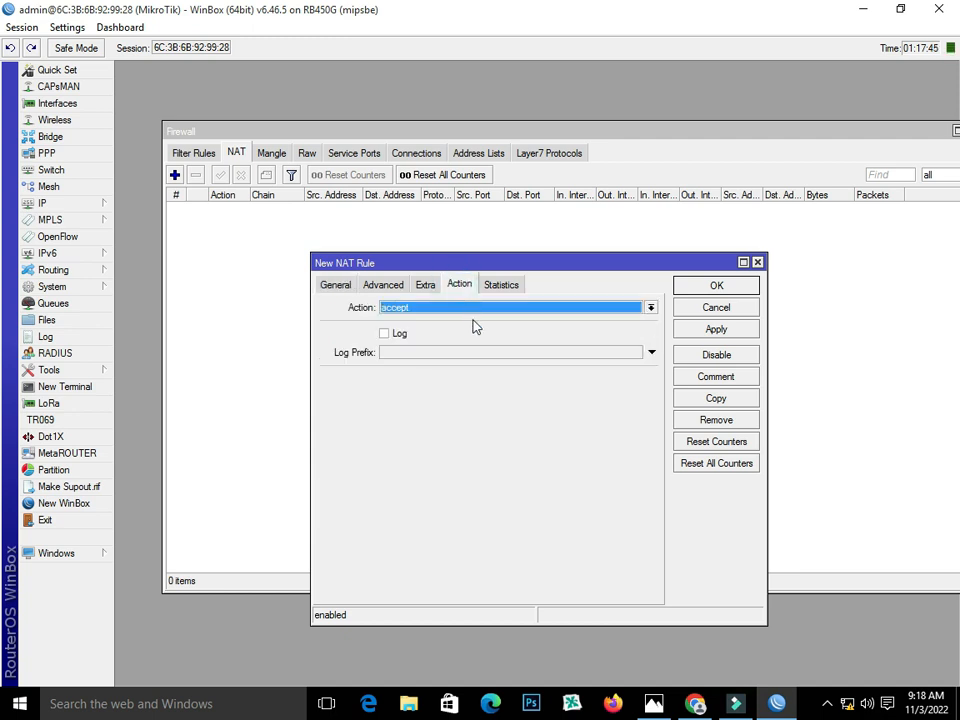
left_click(468, 312)
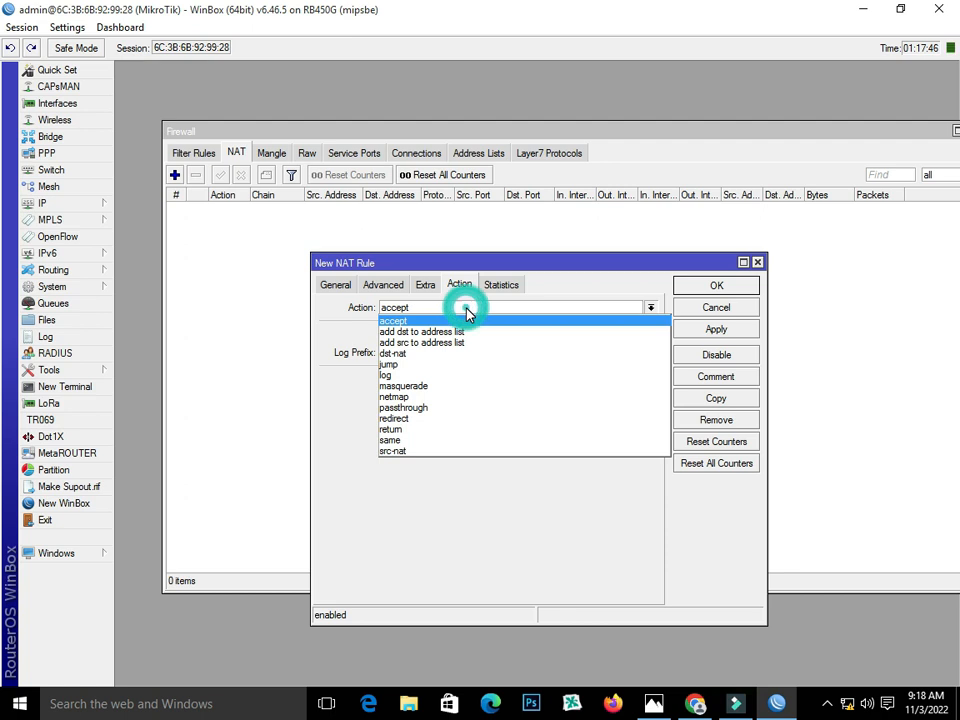
left_click(469, 389)
left_click(729, 333)
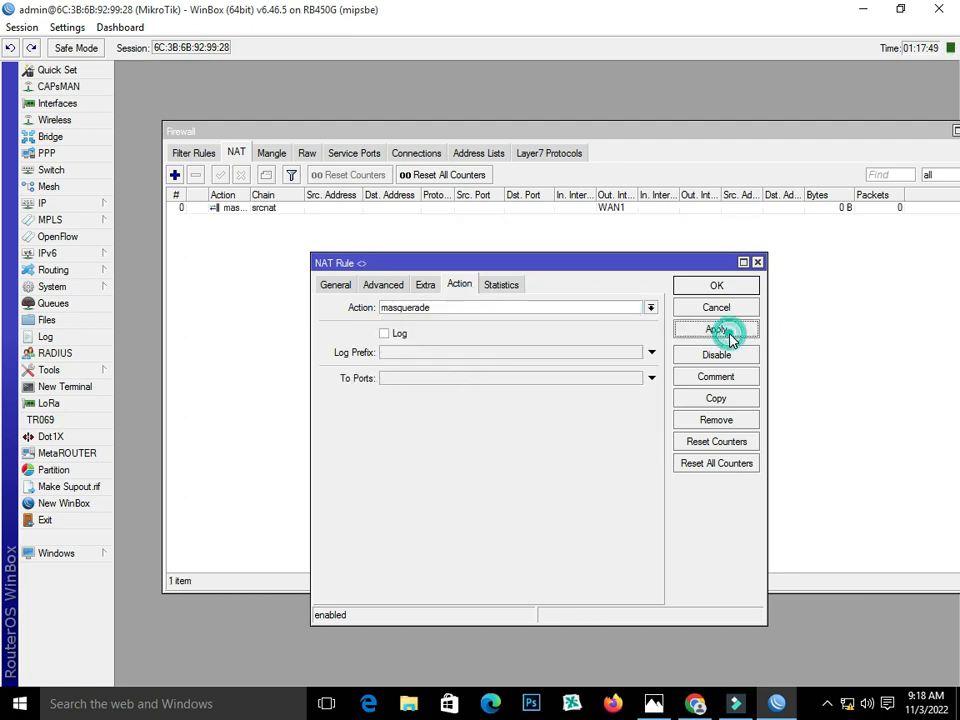
- Copy the rule with out interface WAN2, apply, and close both NAT rule dialogs
left_click(724, 399)
left_click(354, 303)
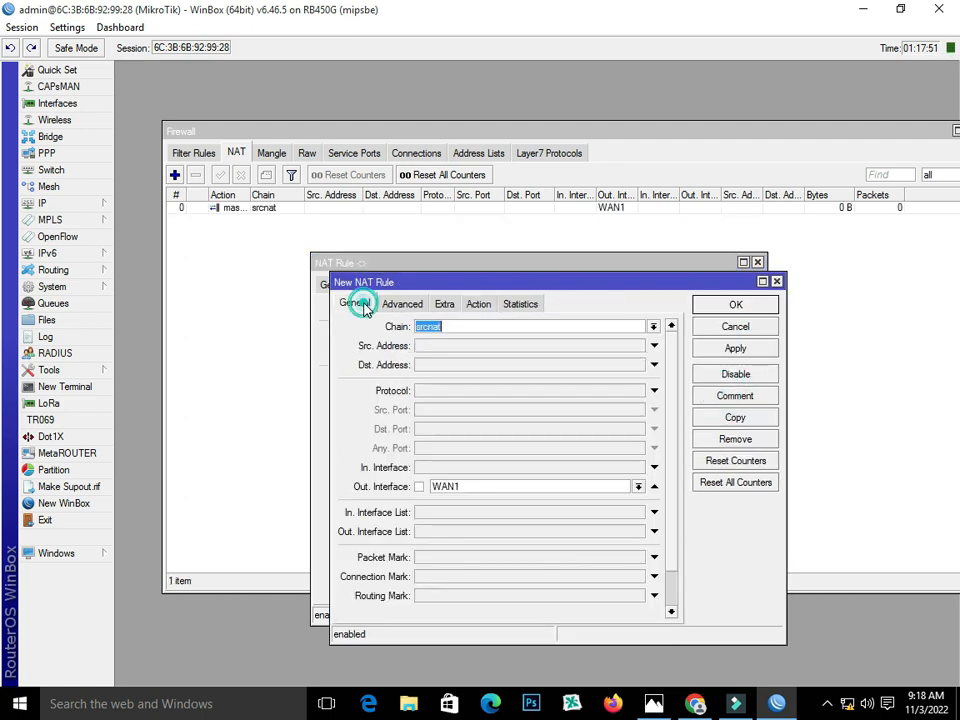
left_click(638, 487)
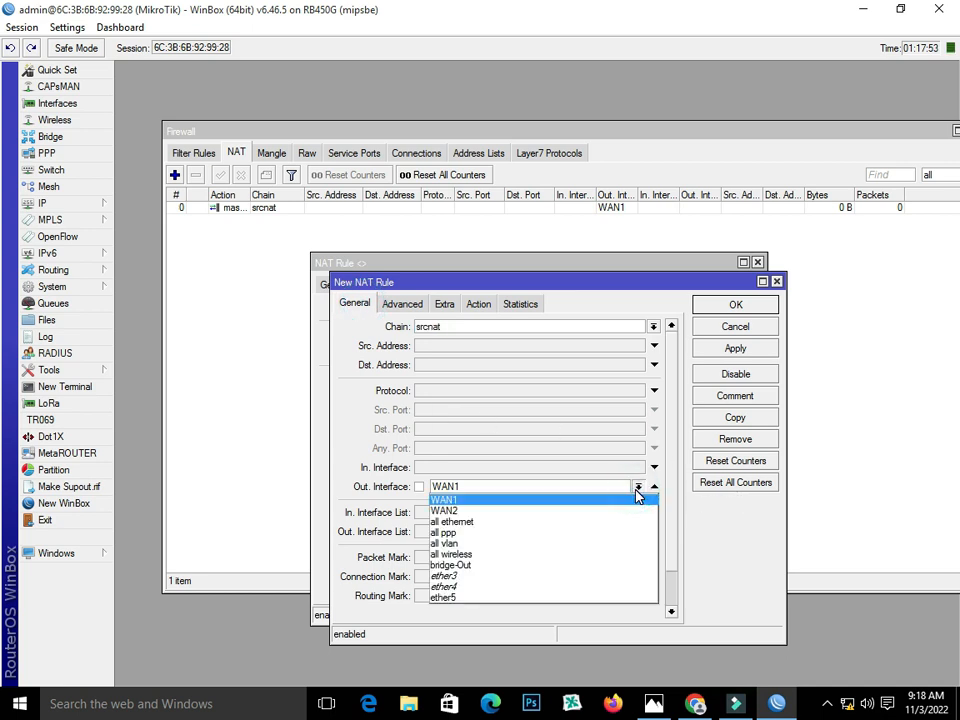
left_click(624, 509)
left_click(714, 349)
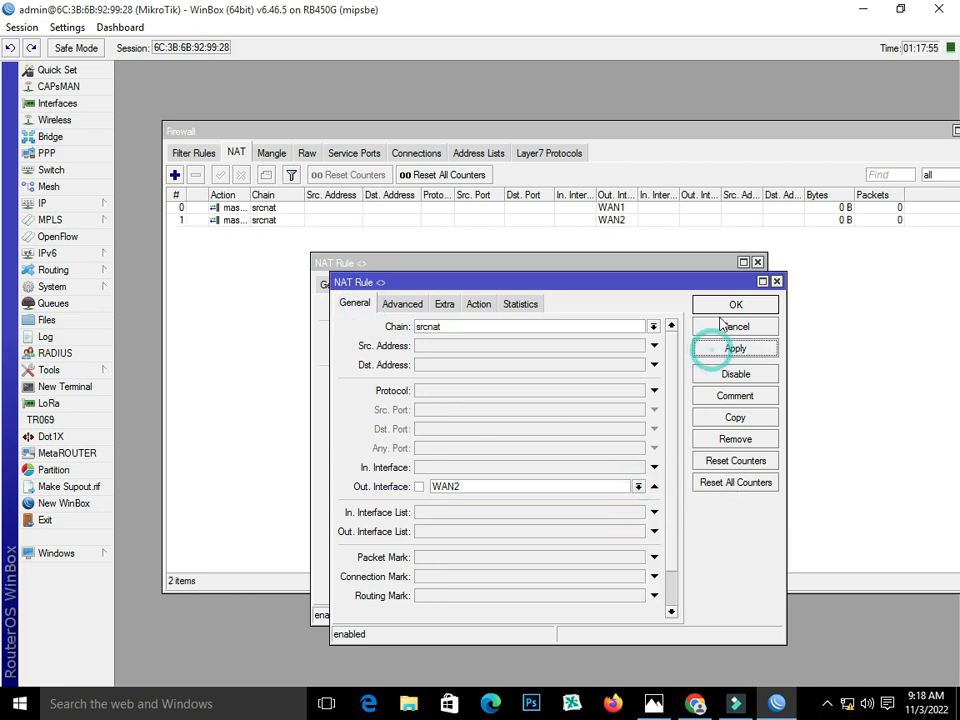
left_click(725, 306)
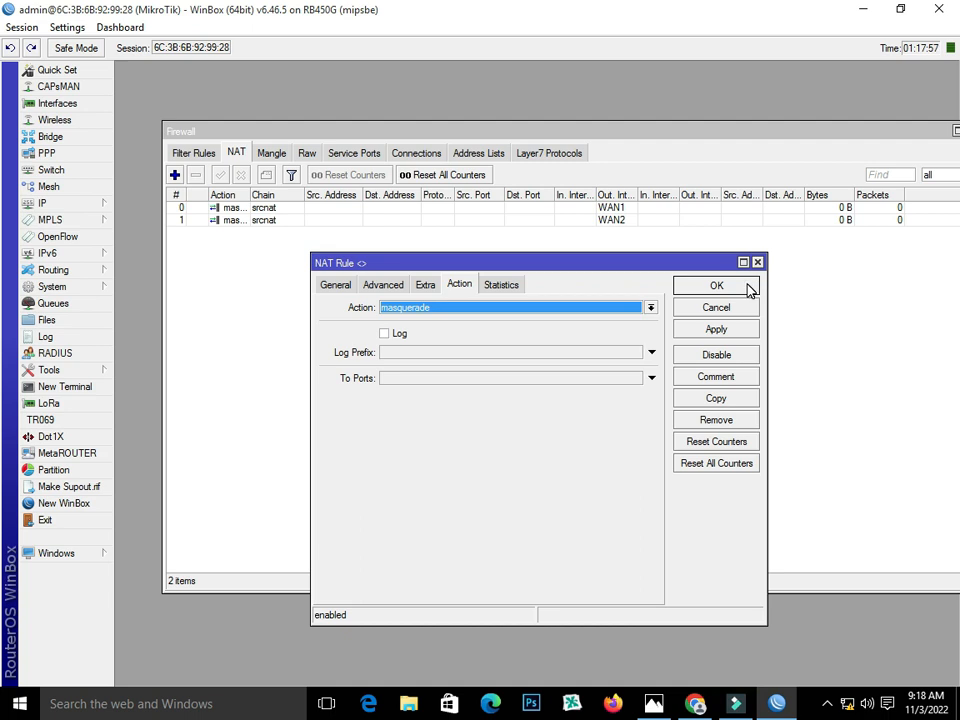
left_click(748, 289)
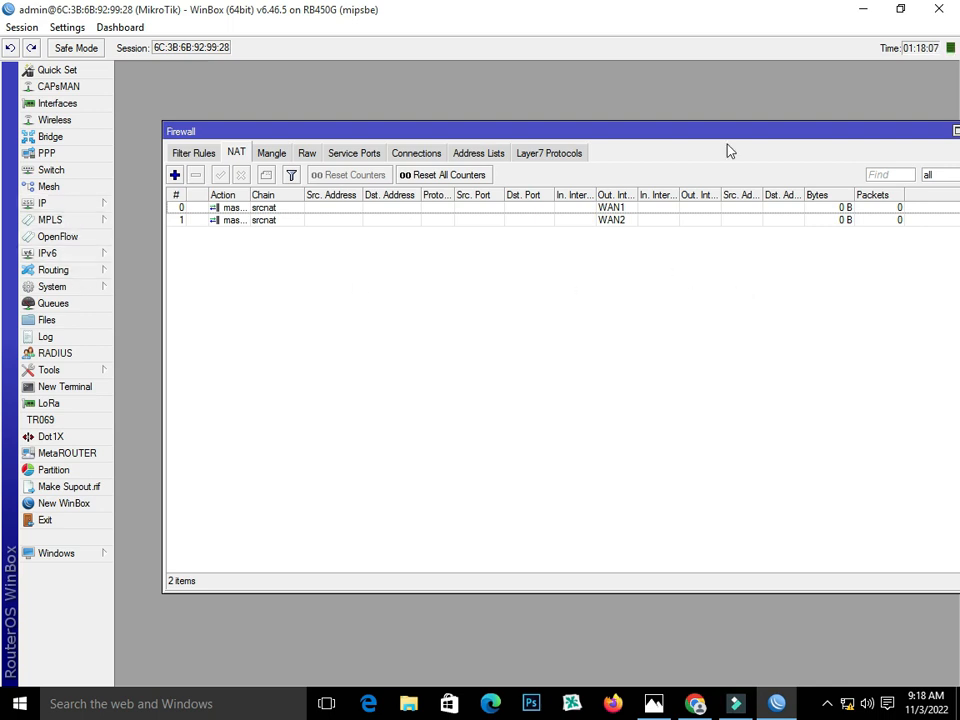
- Close the Firewall window and open the IP Routes list
left_click_drag(903, 132, 861, 133)
left_click(931, 131)
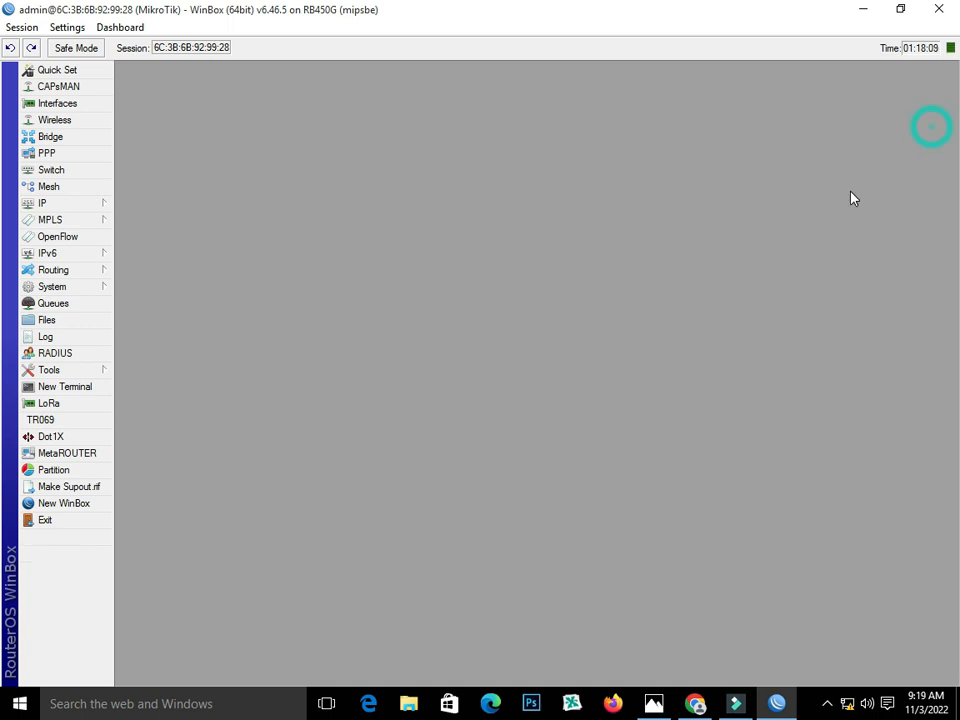
left_click(78, 210)
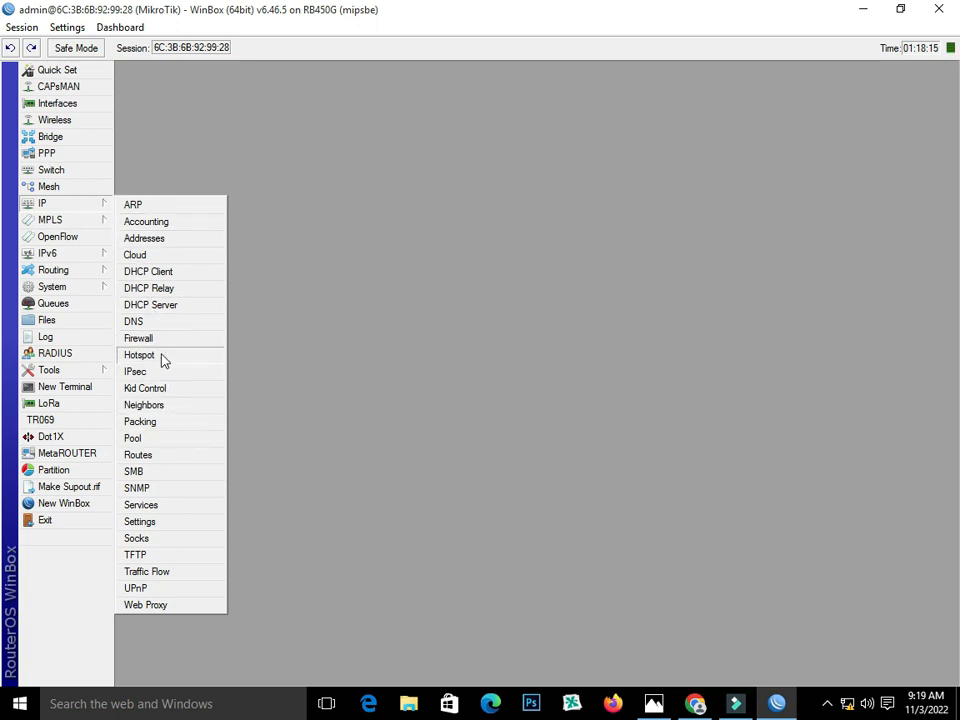
left_click(169, 455)
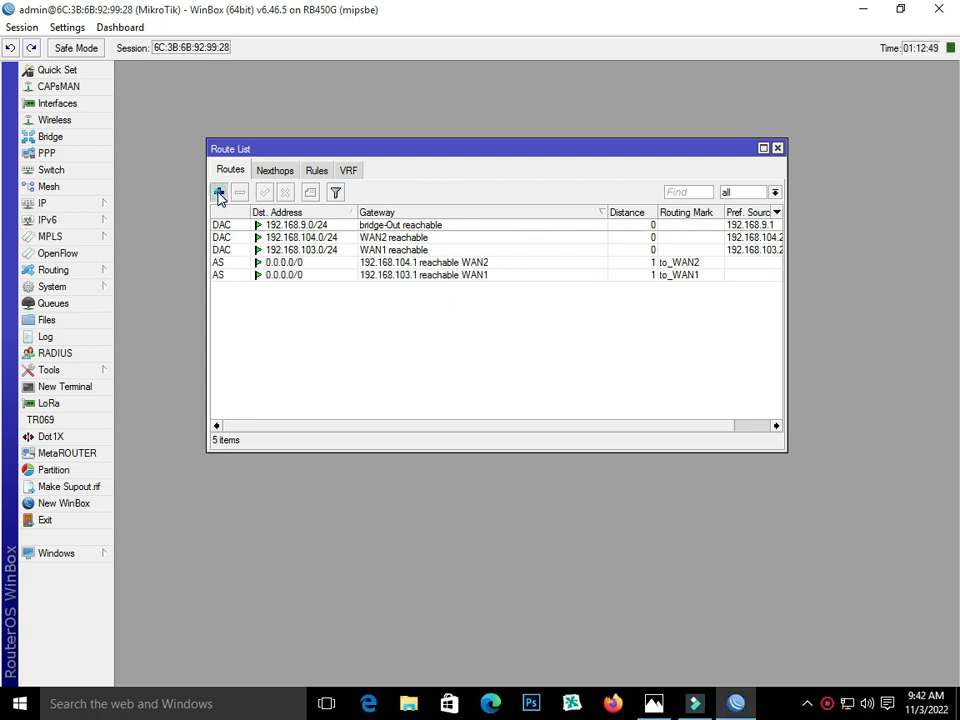
- Start a new 0.0.0.0/0 route and begin its gateway, referring to the network diagram
left_click(219, 193)
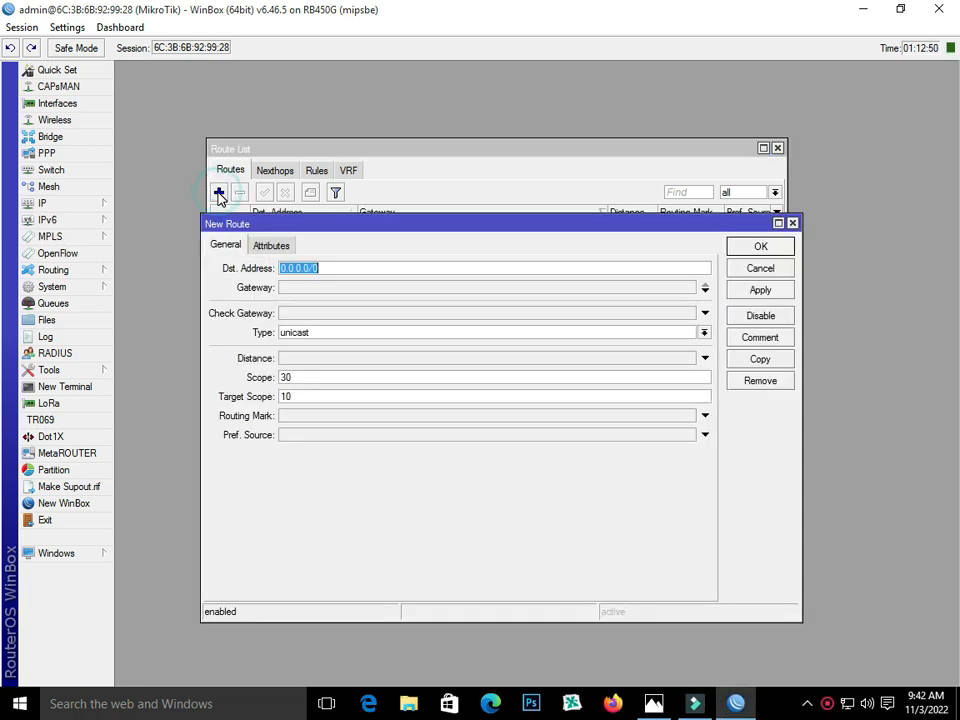
left_click(304, 290)
left_click(439, 288)
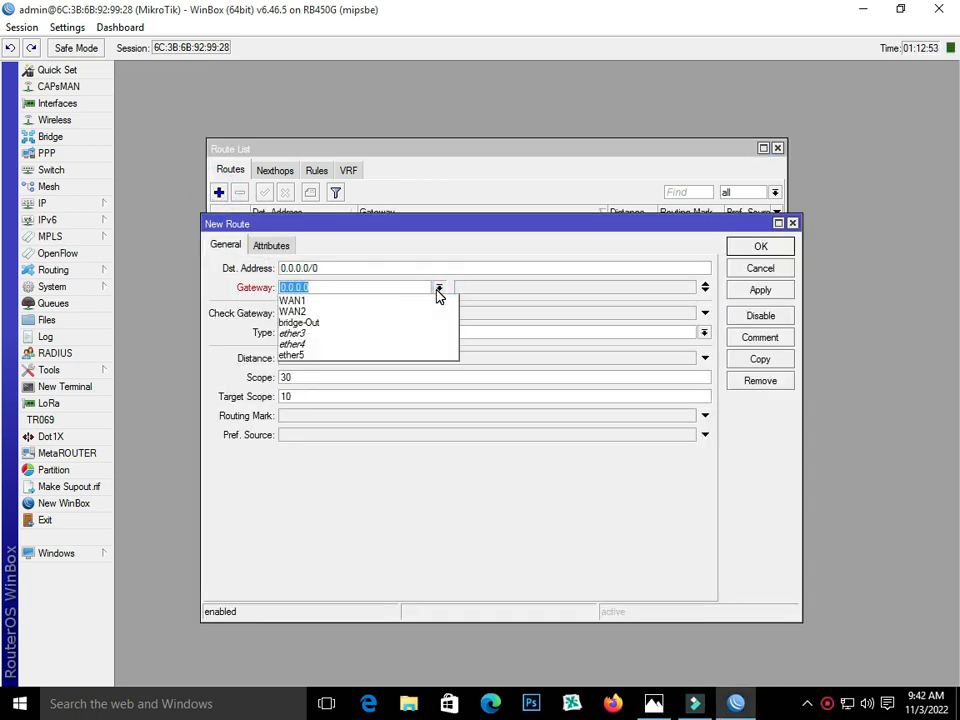
left_click(408, 286)
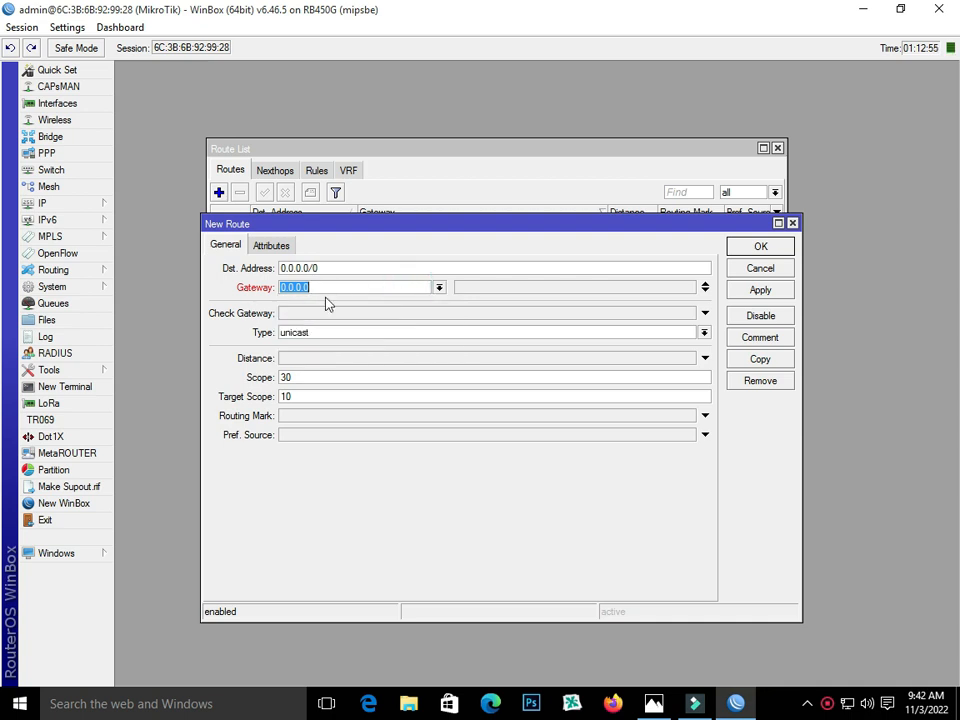
left_click(655, 704)
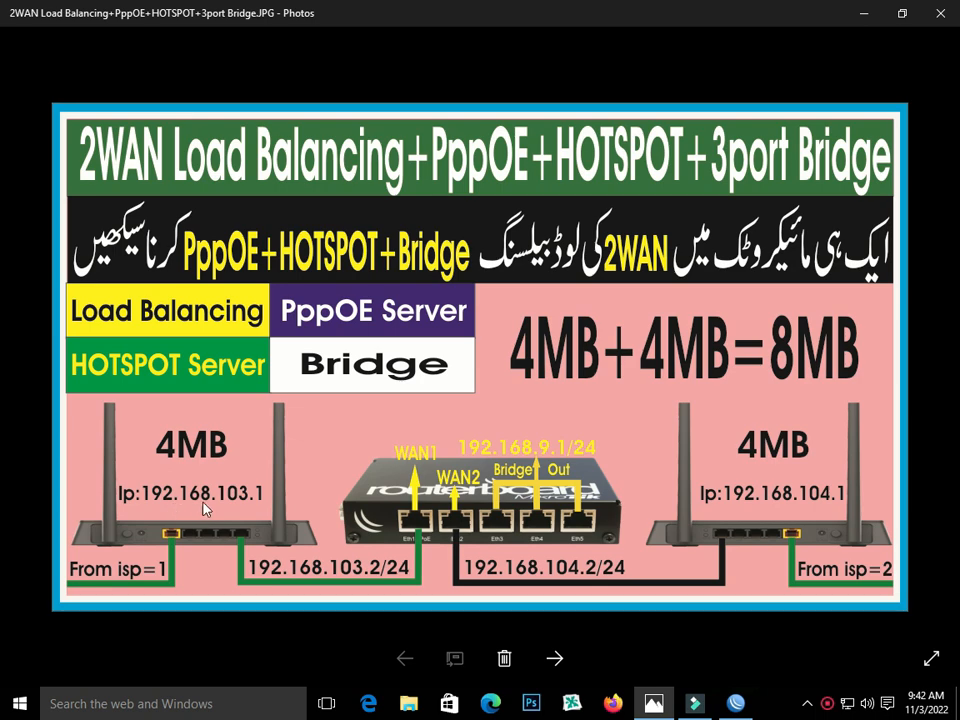
left_click(736, 704)
left_click(322, 287)
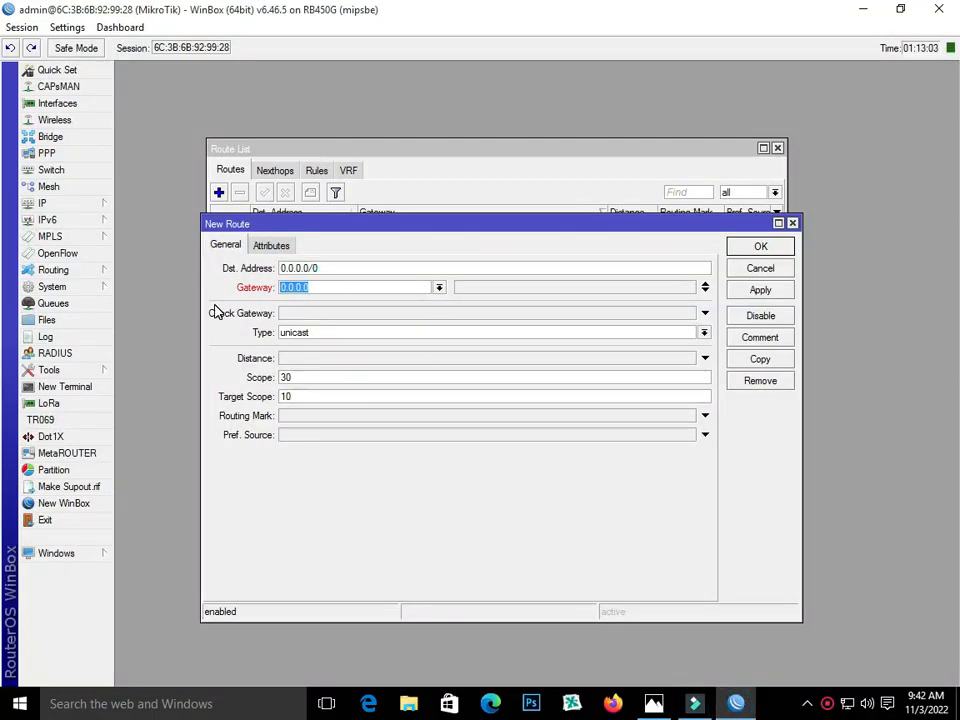
- Save the default route via gateway 192.168.103.1 with routing mark to_WAN1
type("192.168.103.1")
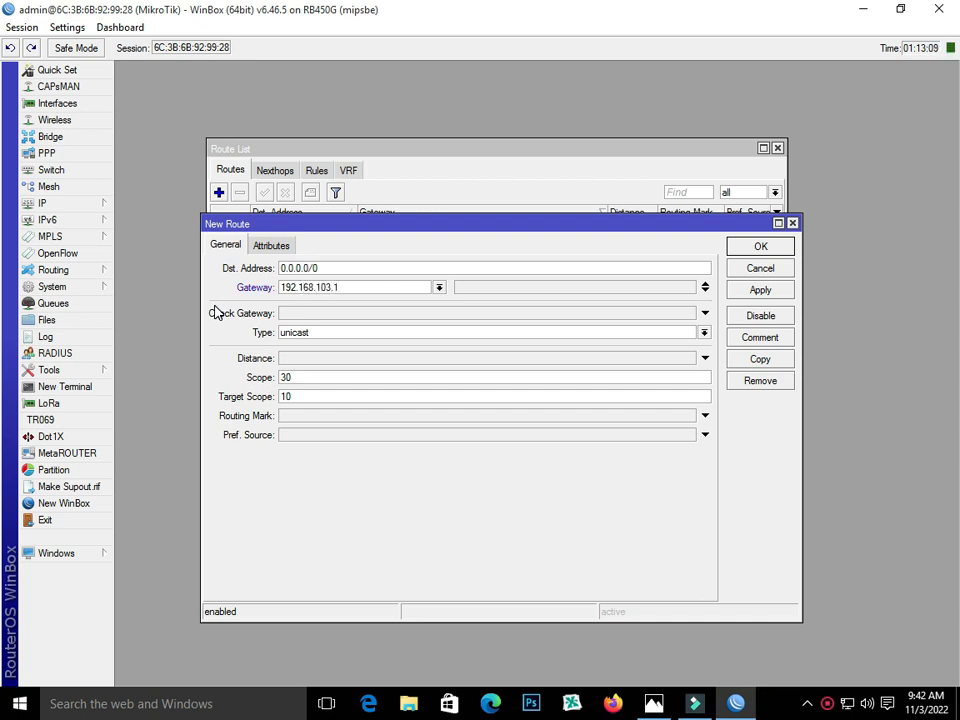
left_click(407, 416)
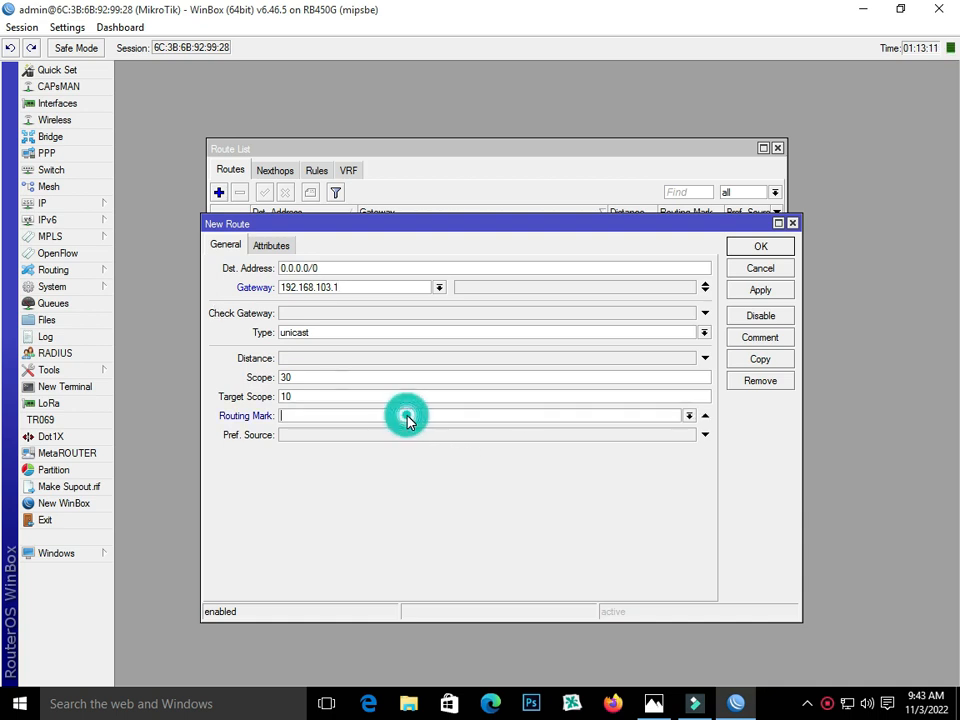
left_click(688, 415)
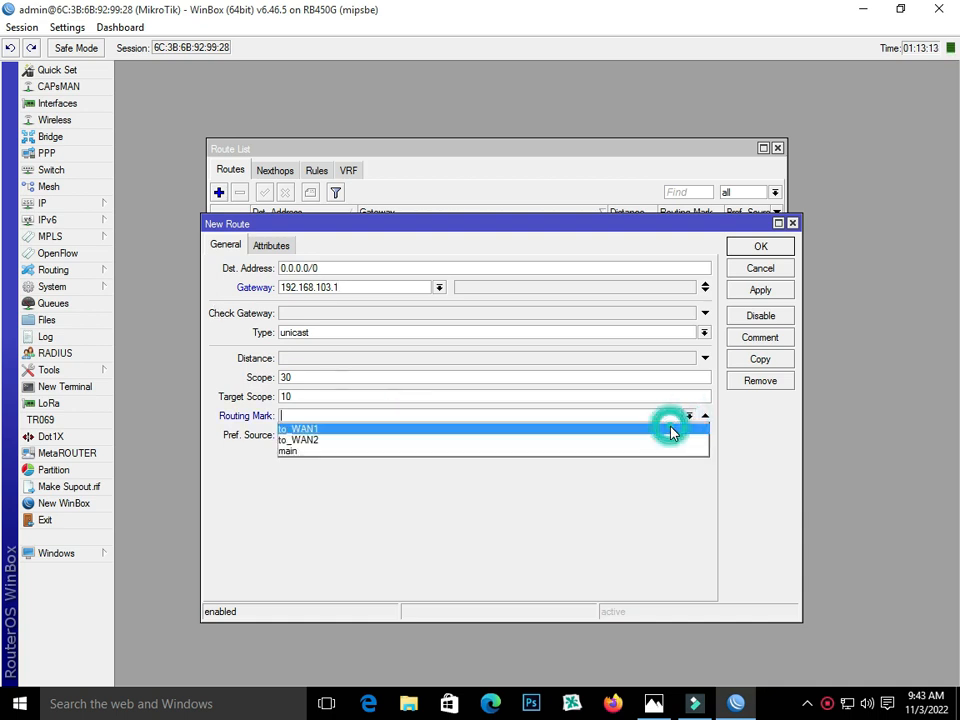
left_click(671, 430)
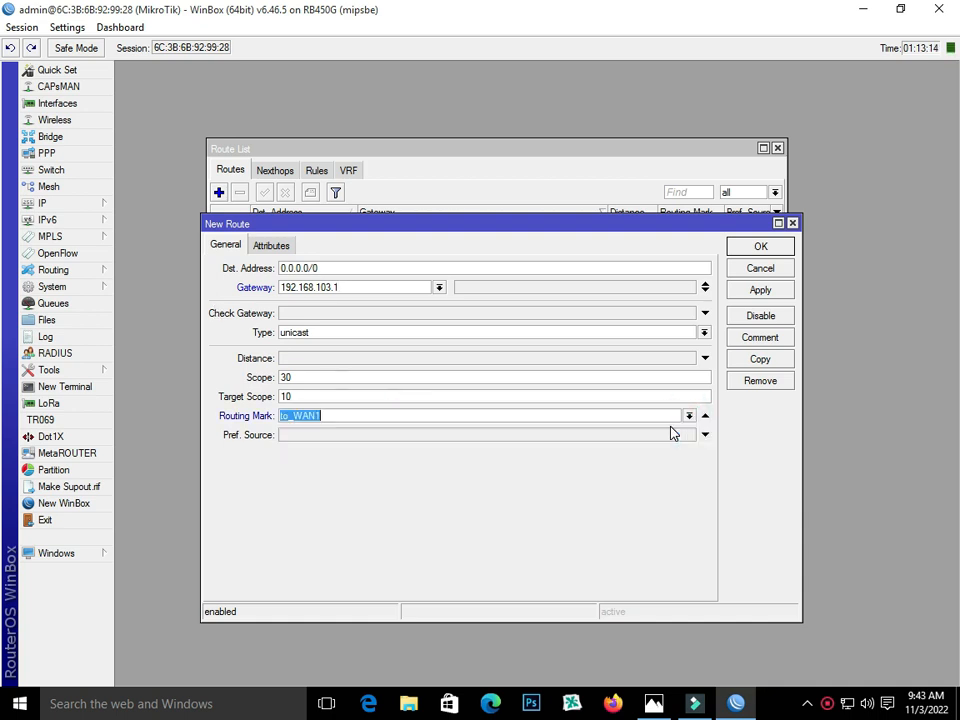
left_click(768, 291)
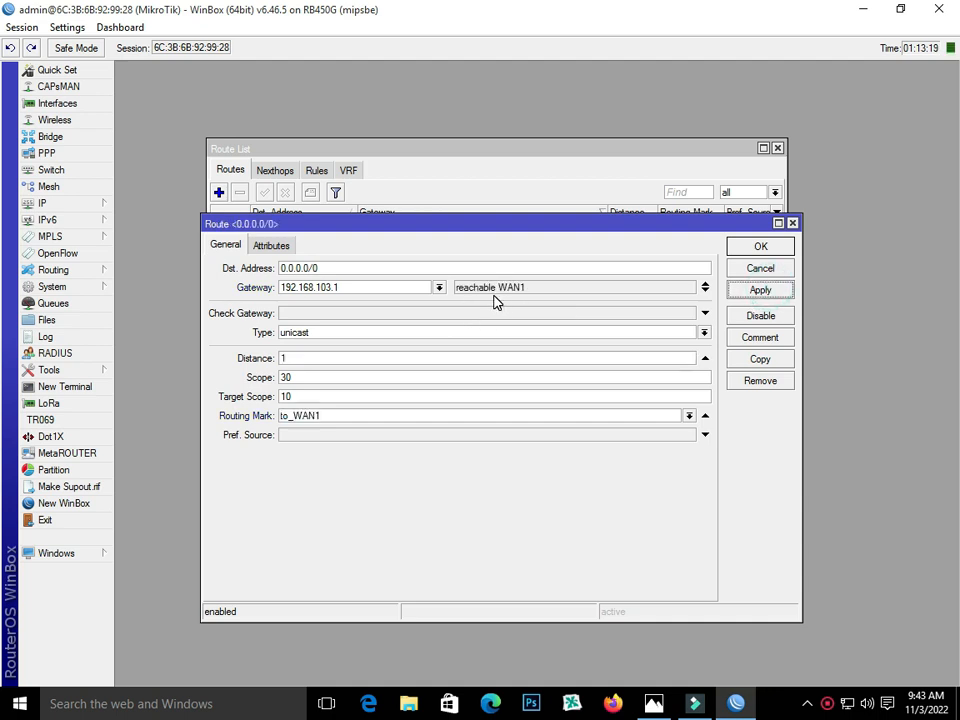
left_click(758, 247)
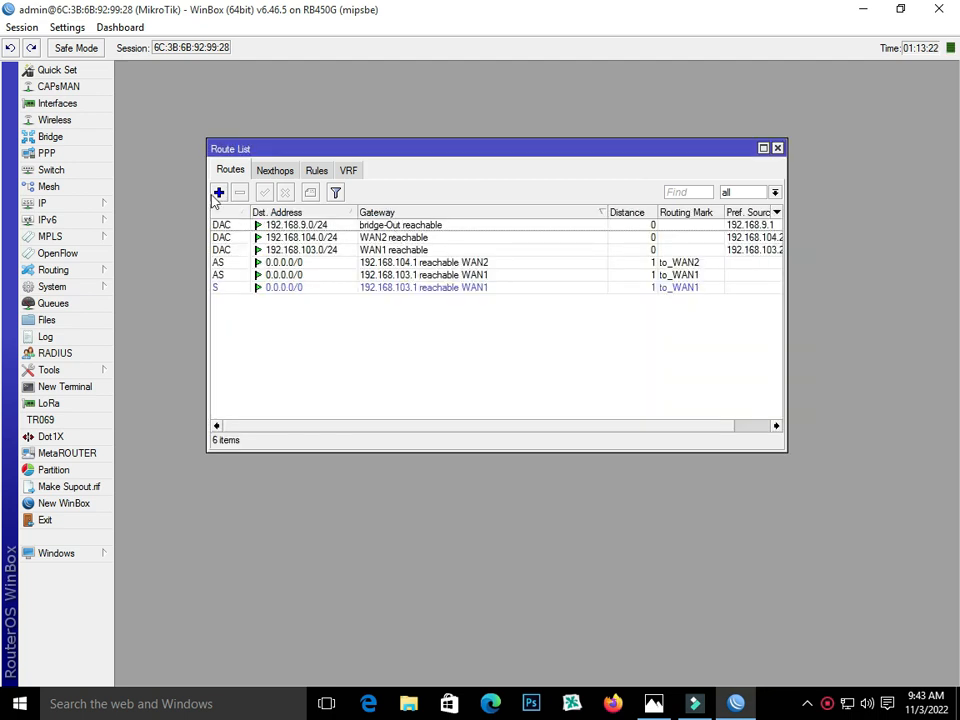
- Add a default route via gateway 192.168.104.1 with routing mark to_WAN2
left_click(218, 192)
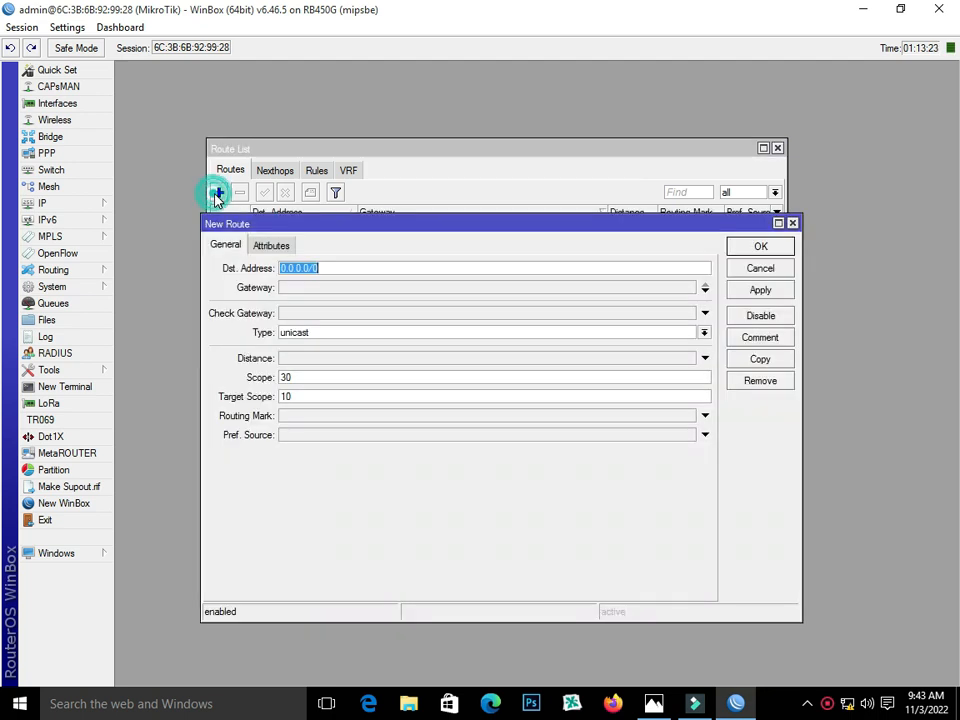
left_click(310, 290)
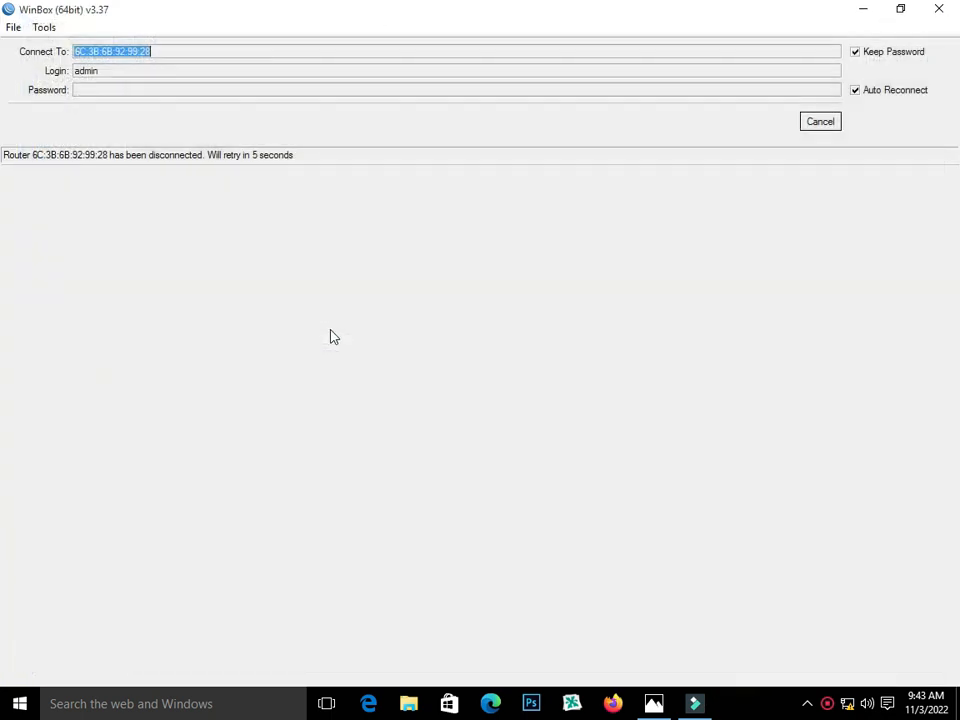
left_click(654, 705)
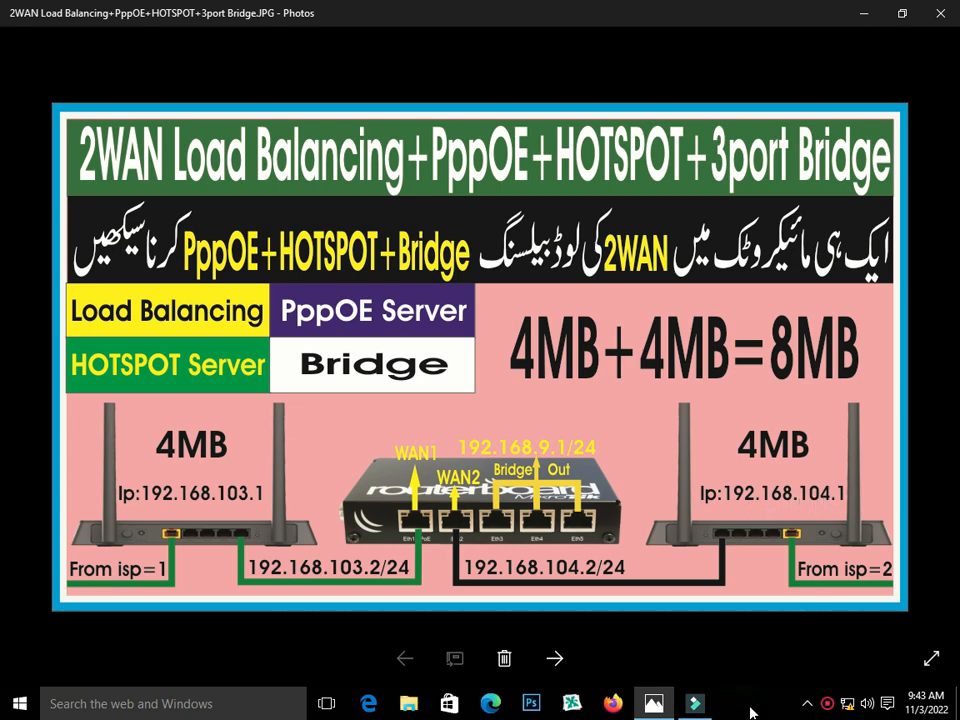
left_click(736, 705)
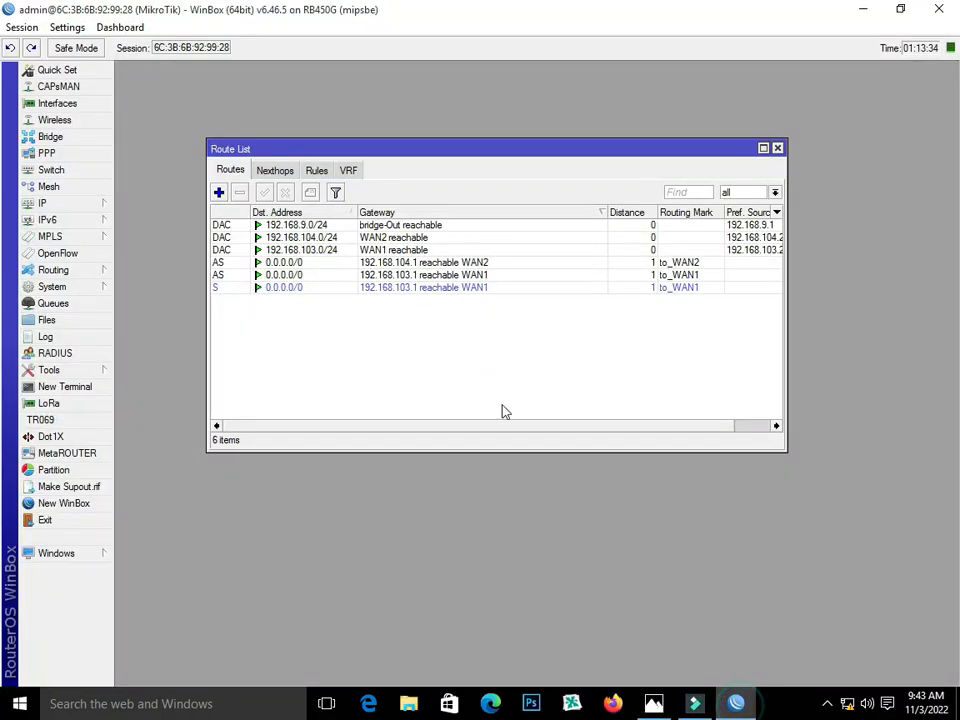
left_click(219, 192)
left_click(307, 287)
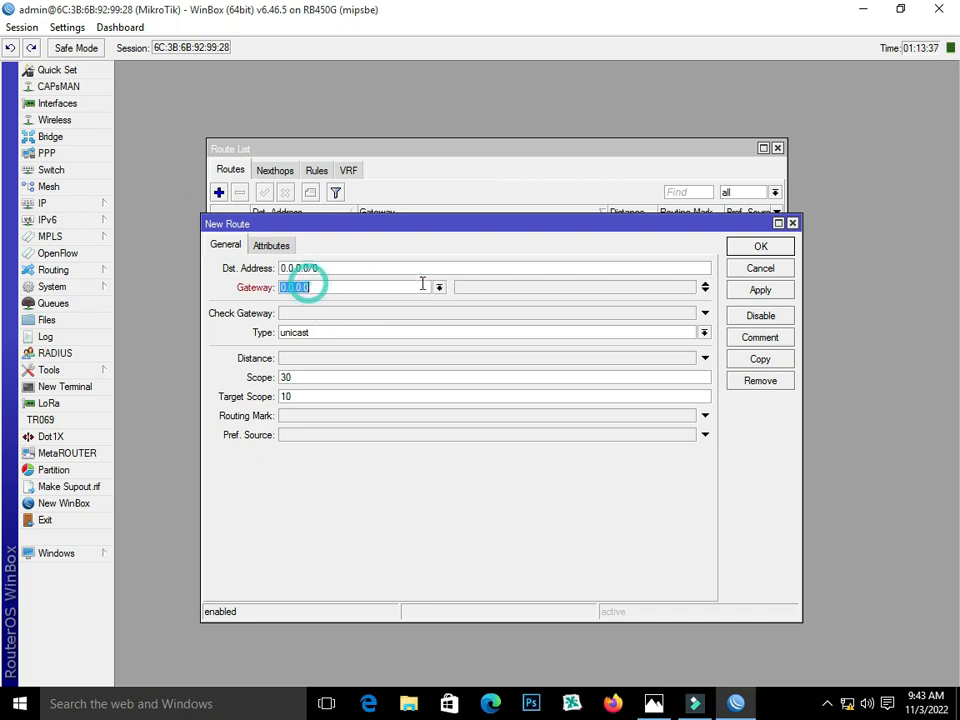
type("192.168.104.1")
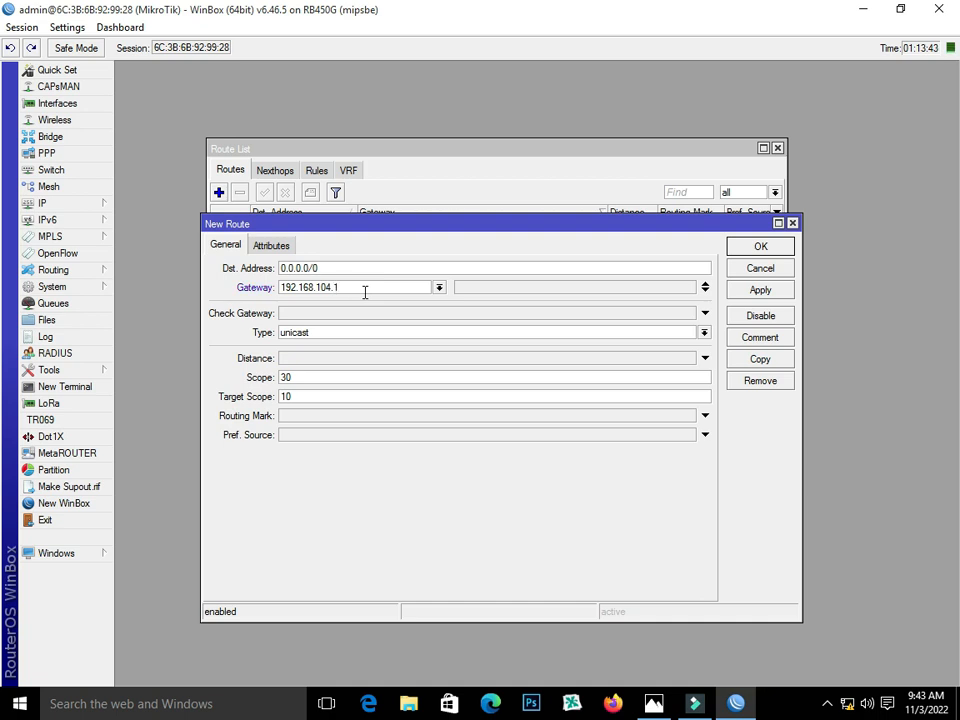
left_click(444, 412)
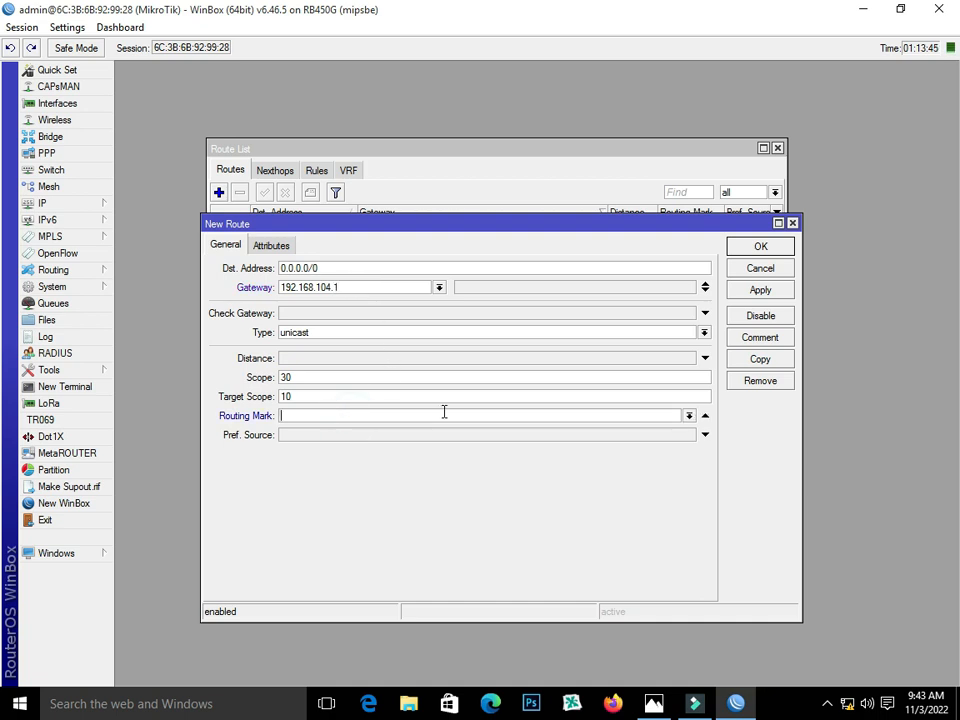
left_click(689, 415)
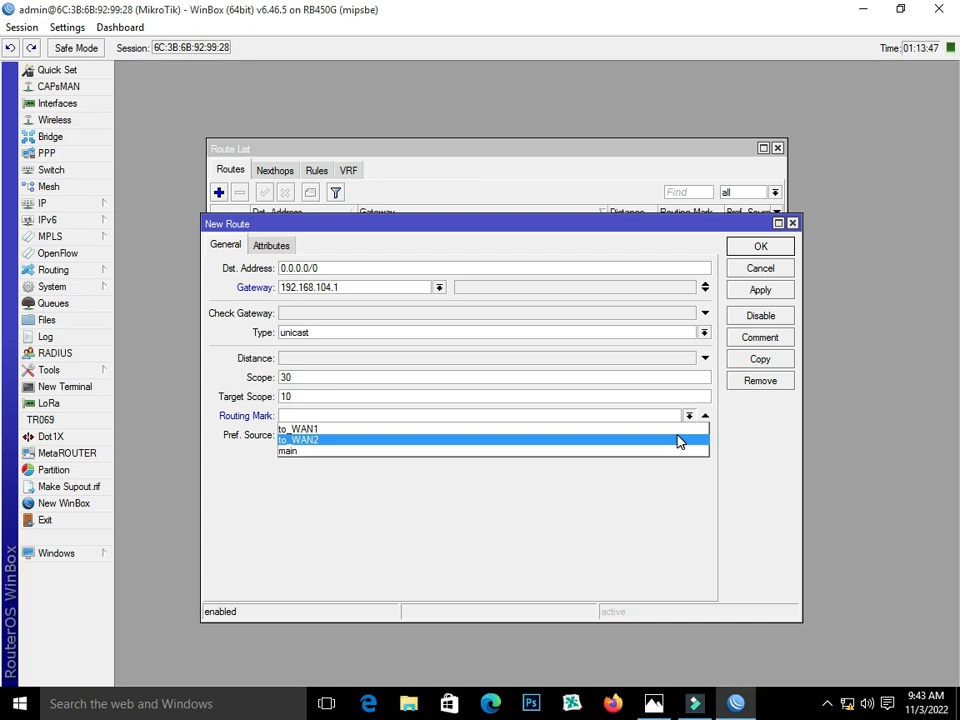
left_click(678, 441)
left_click(757, 291)
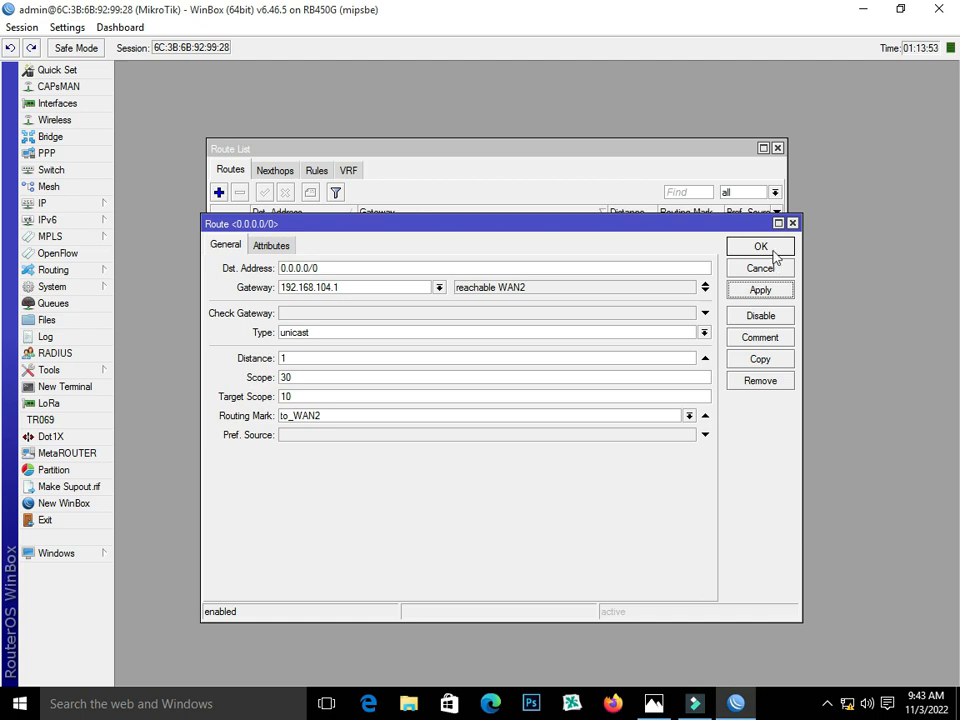
left_click(776, 252)
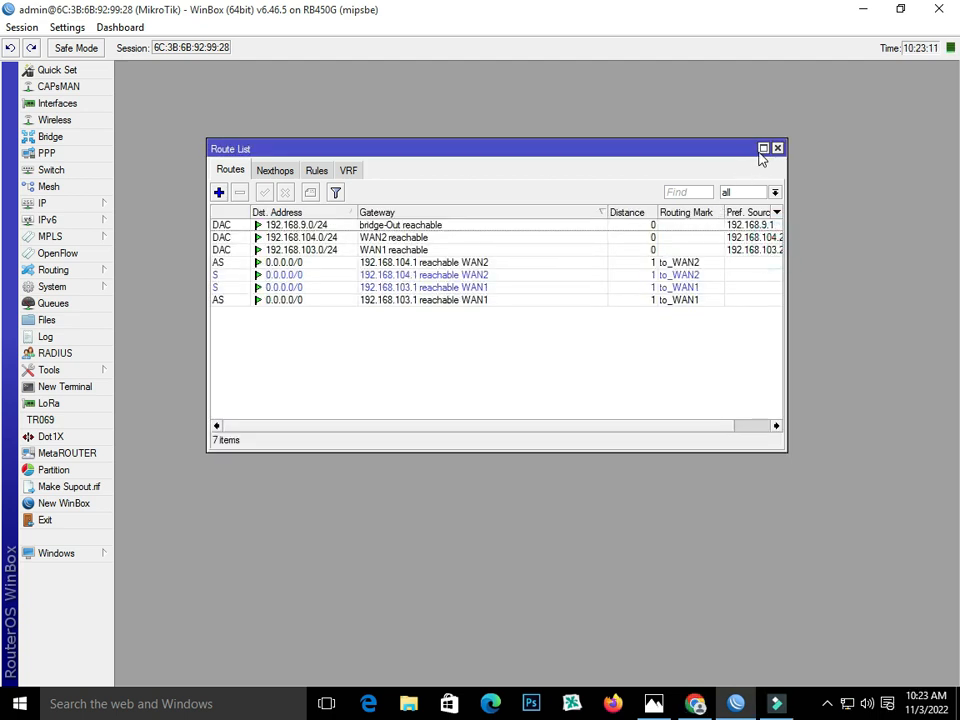
- Add an unmarked default route via gateway 192.168.103.1
left_click(218, 193)
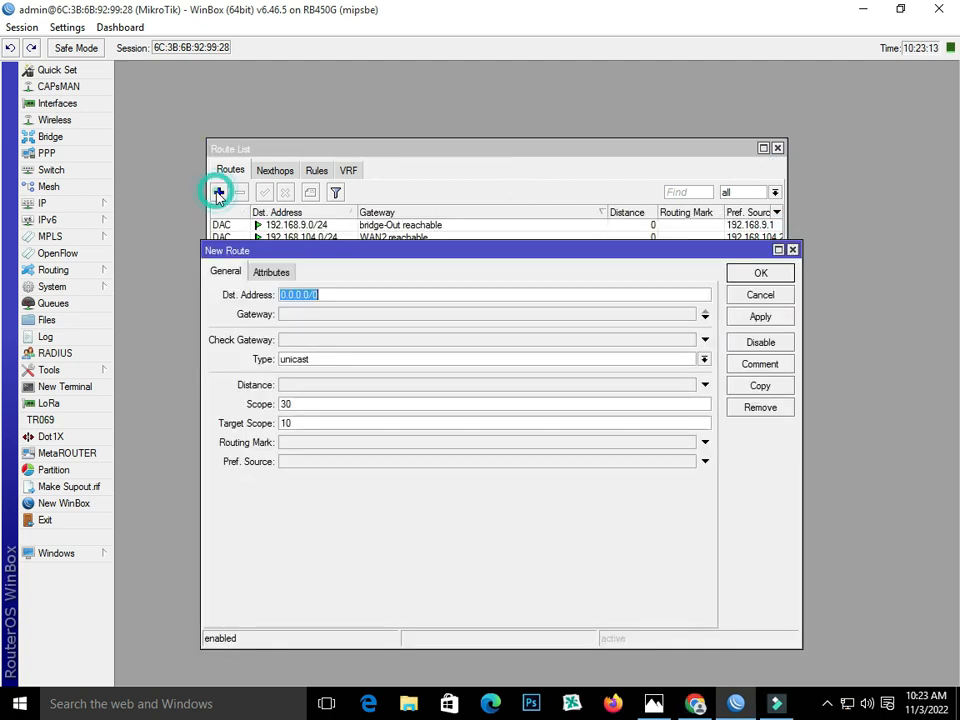
left_click(321, 313)
type("19")
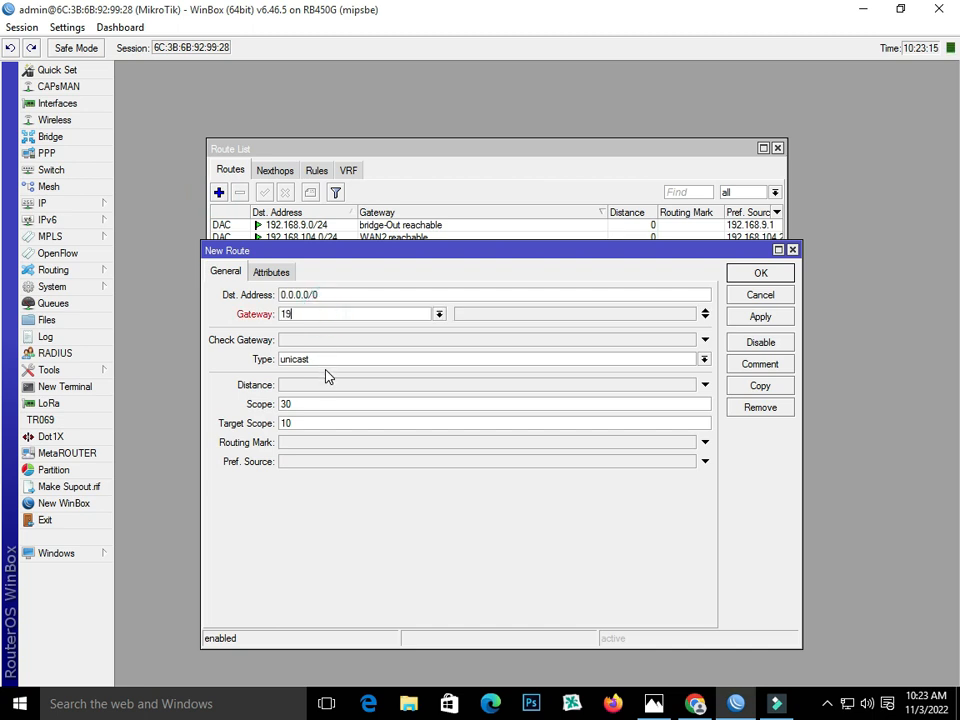
type("2.168.103.1")
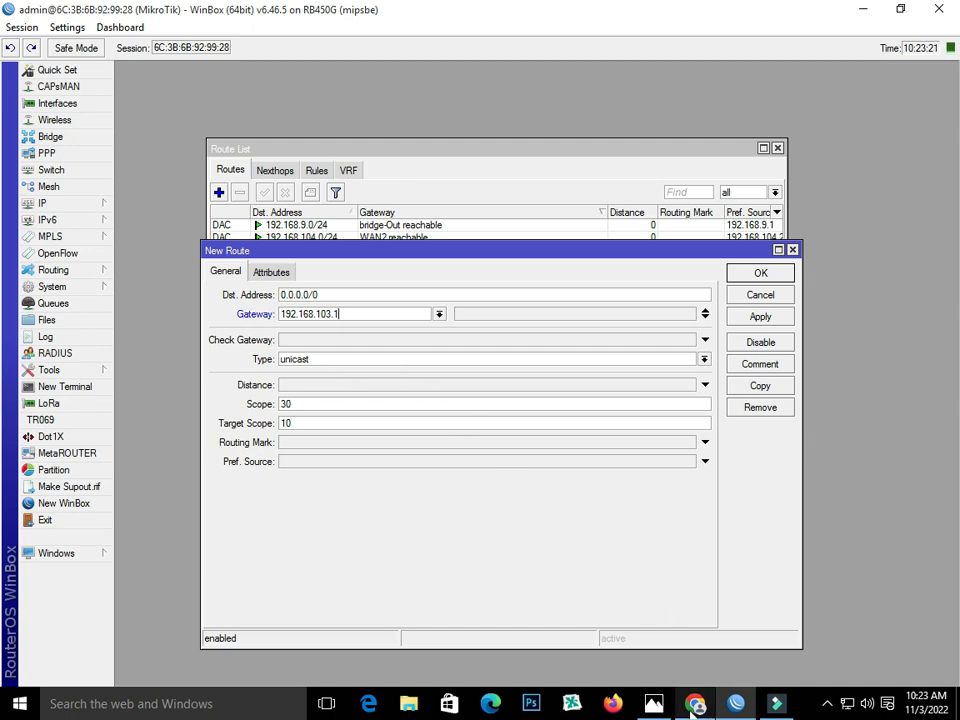
left_click(653, 703)
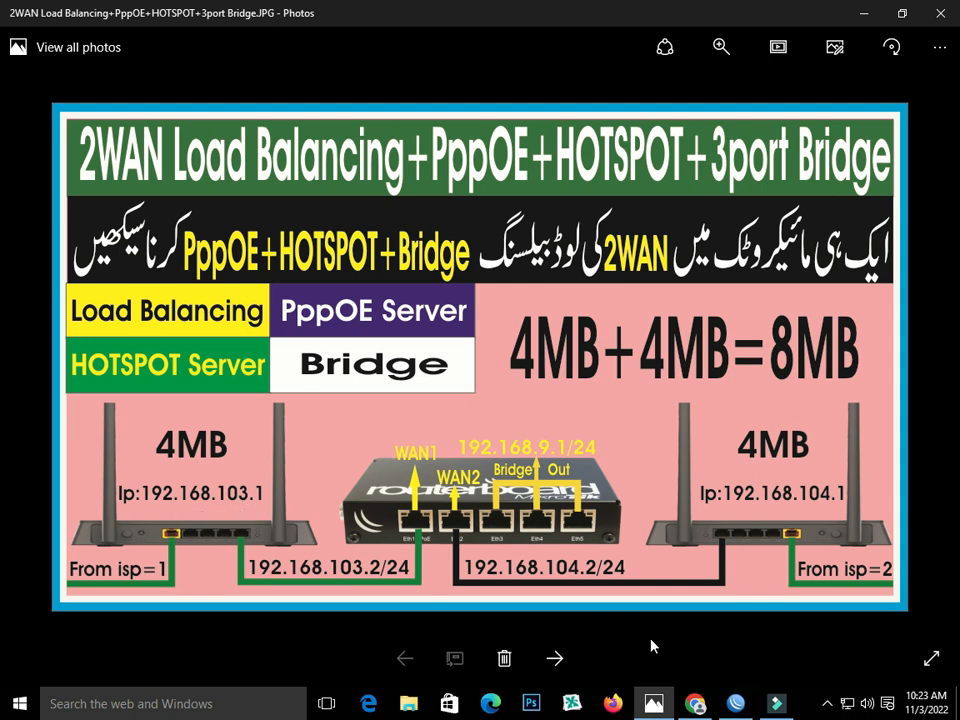
left_click(736, 703)
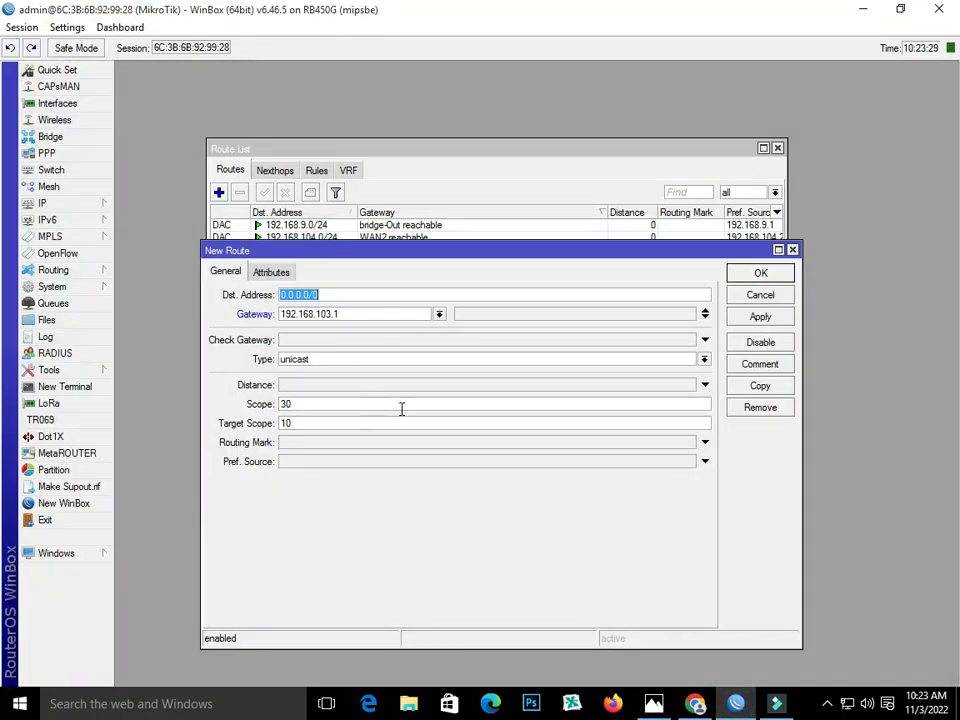
left_click(762, 317)
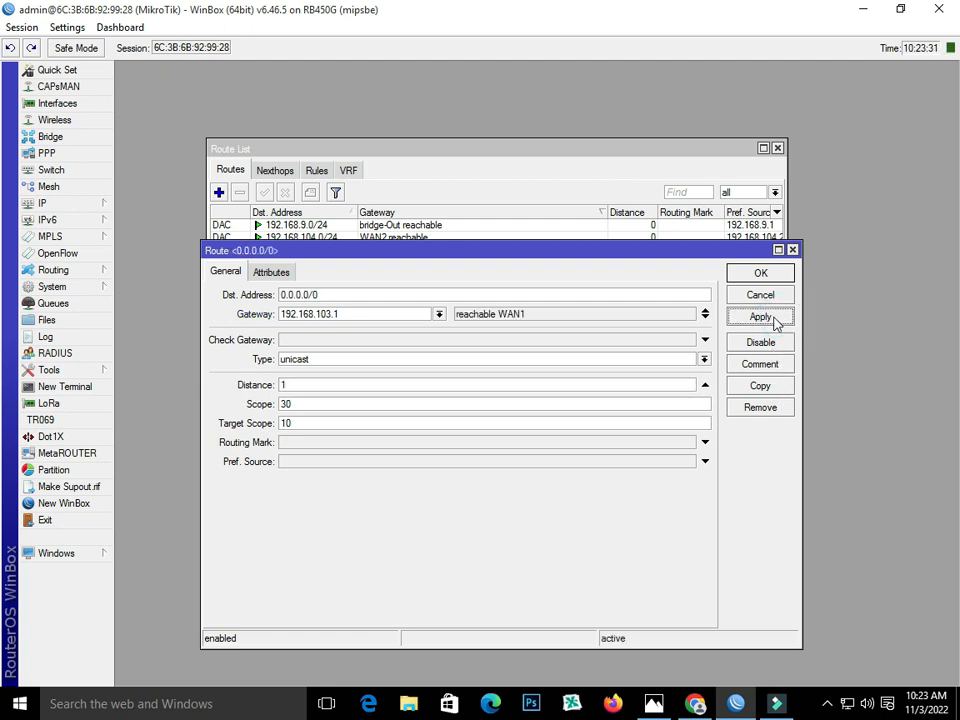
left_click(782, 275)
- Add a backup default route via gateway 192.168.104.1 with distance 2
left_click(219, 192)
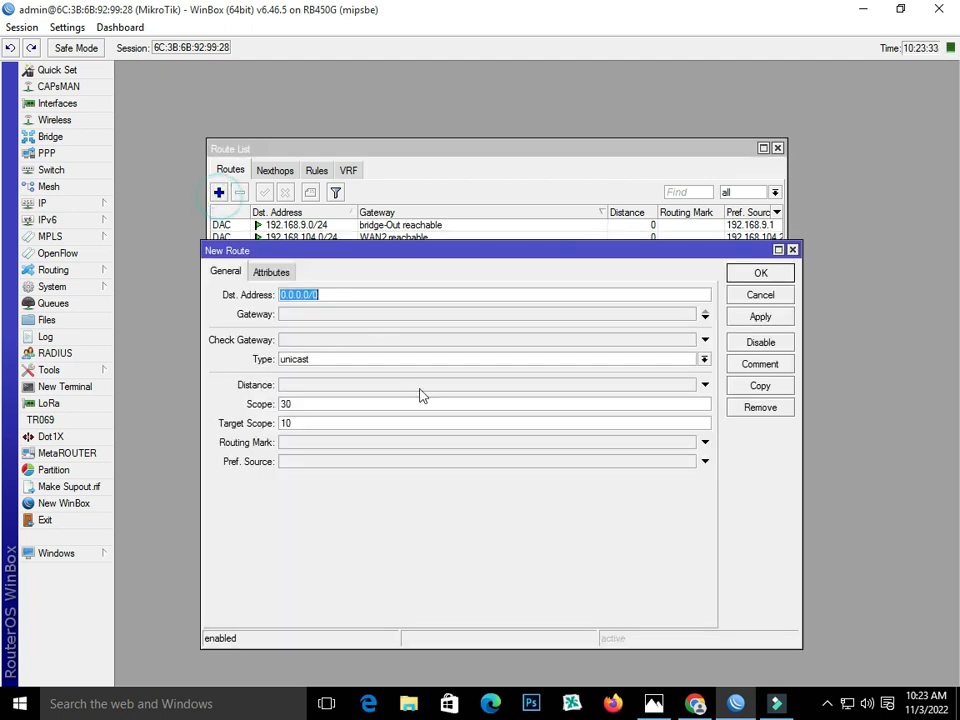
left_click(307, 313)
type("192.168.104.1")
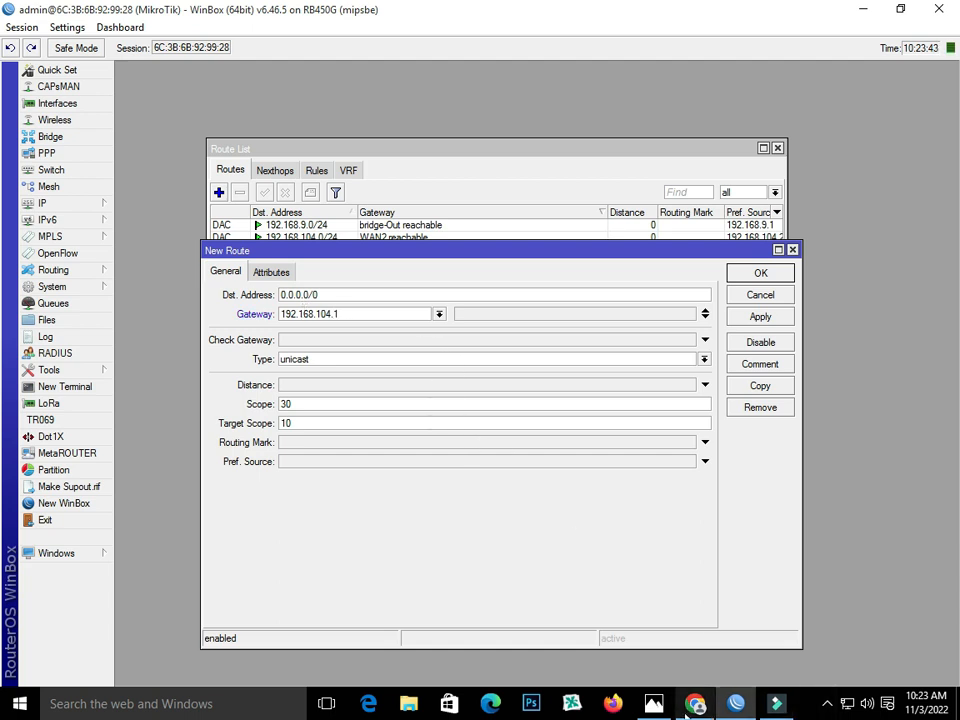
left_click(654, 703)
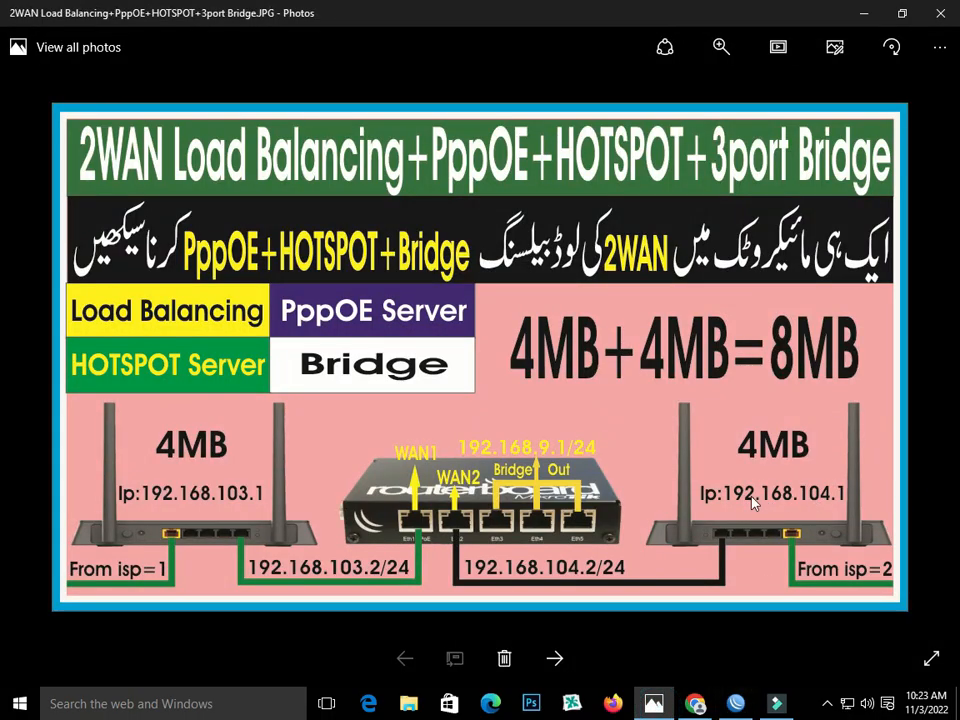
left_click(736, 703)
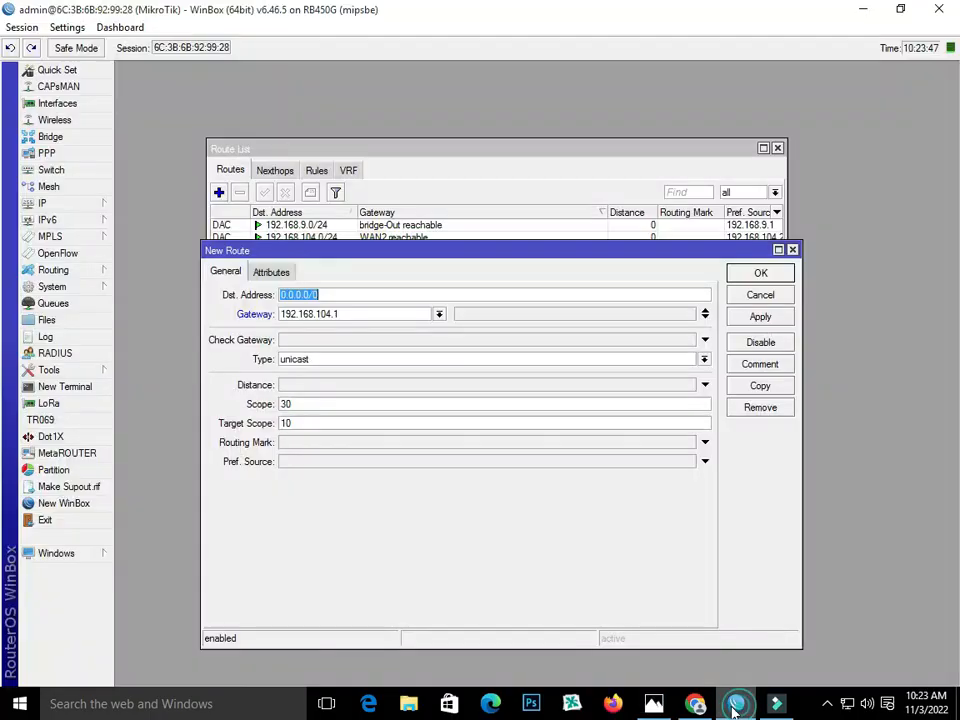
left_click(291, 386)
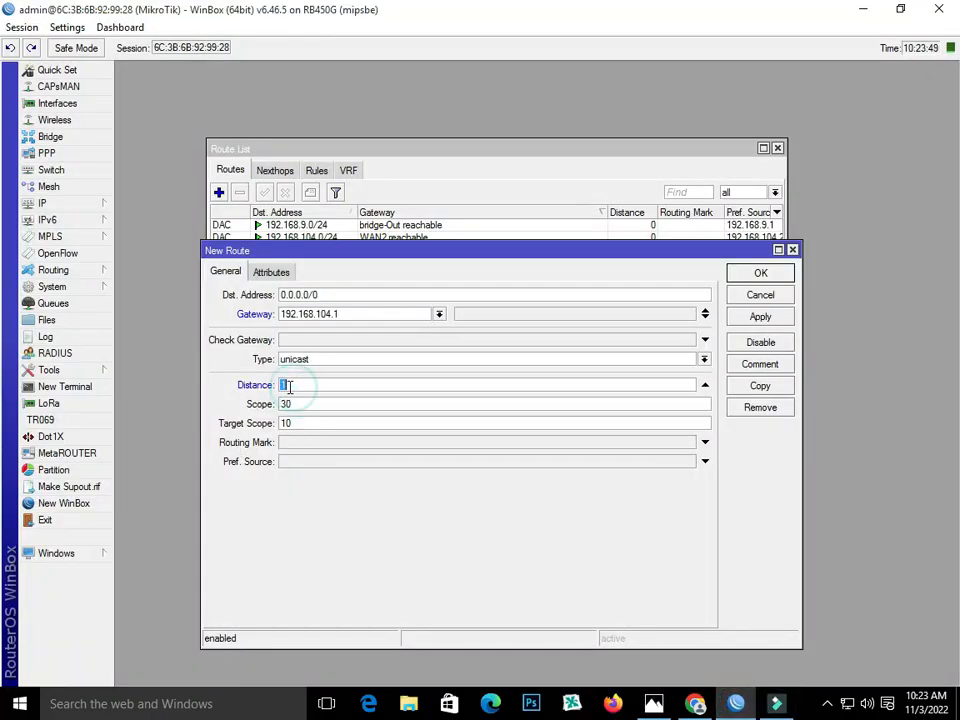
type("2")
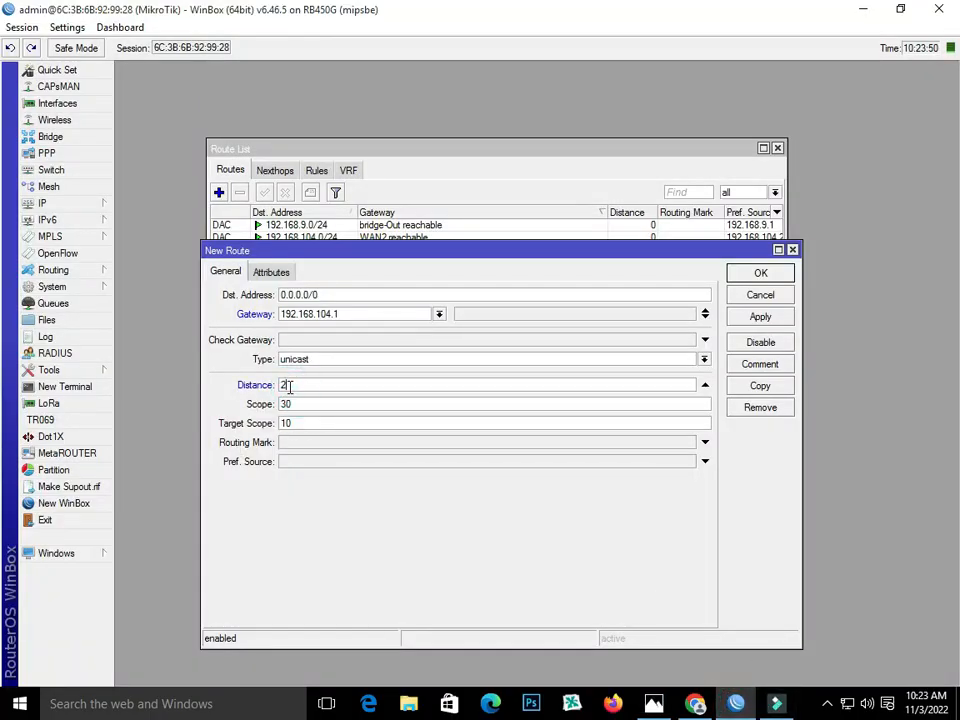
left_click(775, 316)
left_click(758, 277)
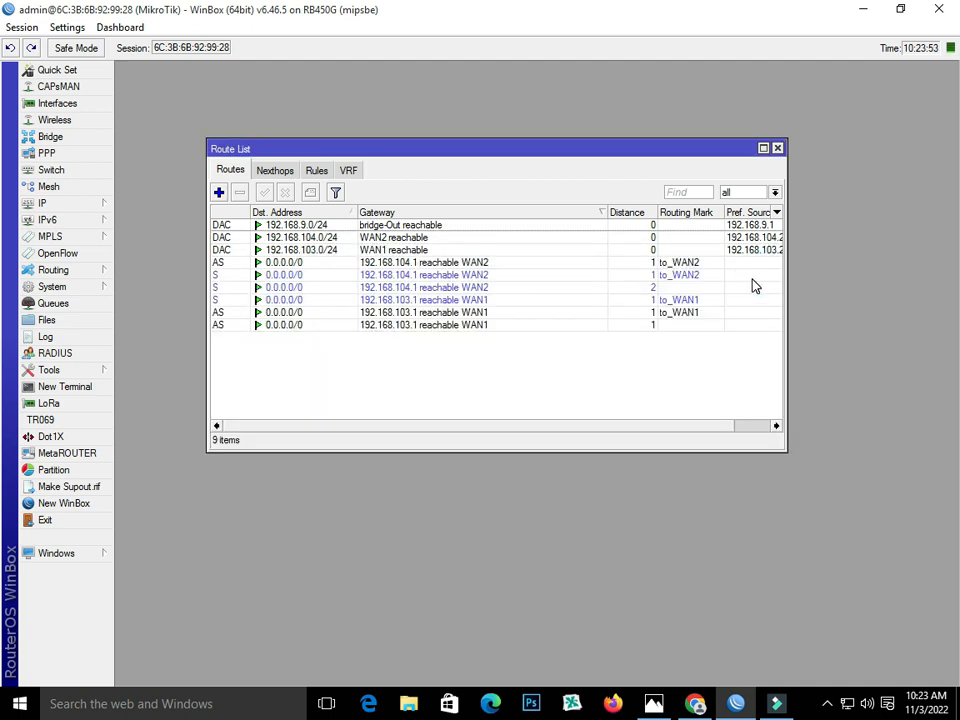
- Close the route list and start a new IP pool named PppOE
left_click(777, 148)
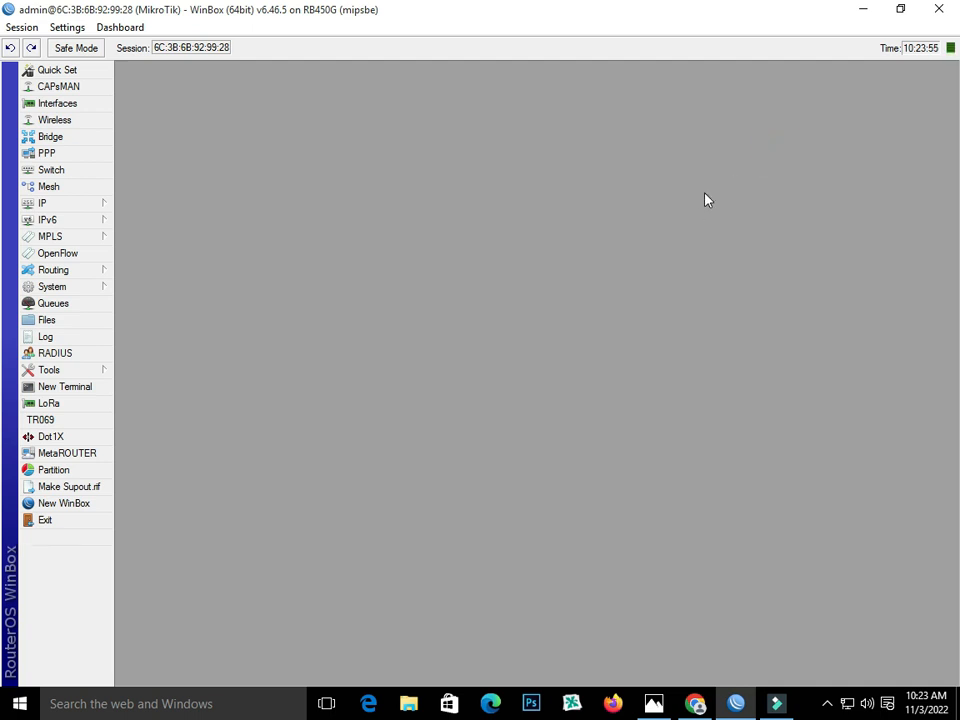
left_click(76, 202)
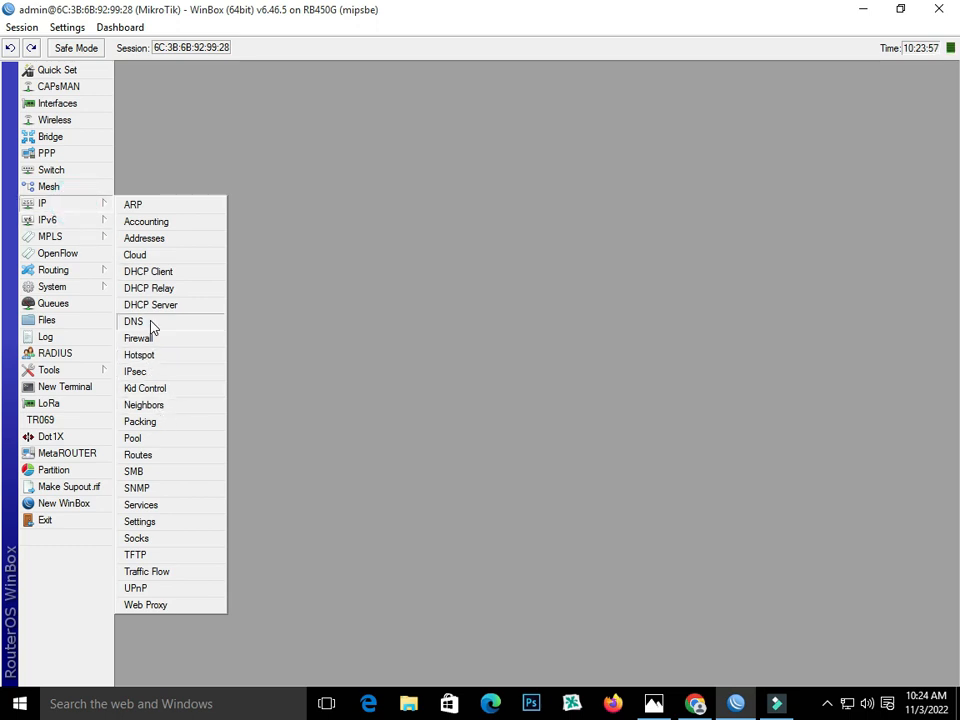
left_click(160, 440)
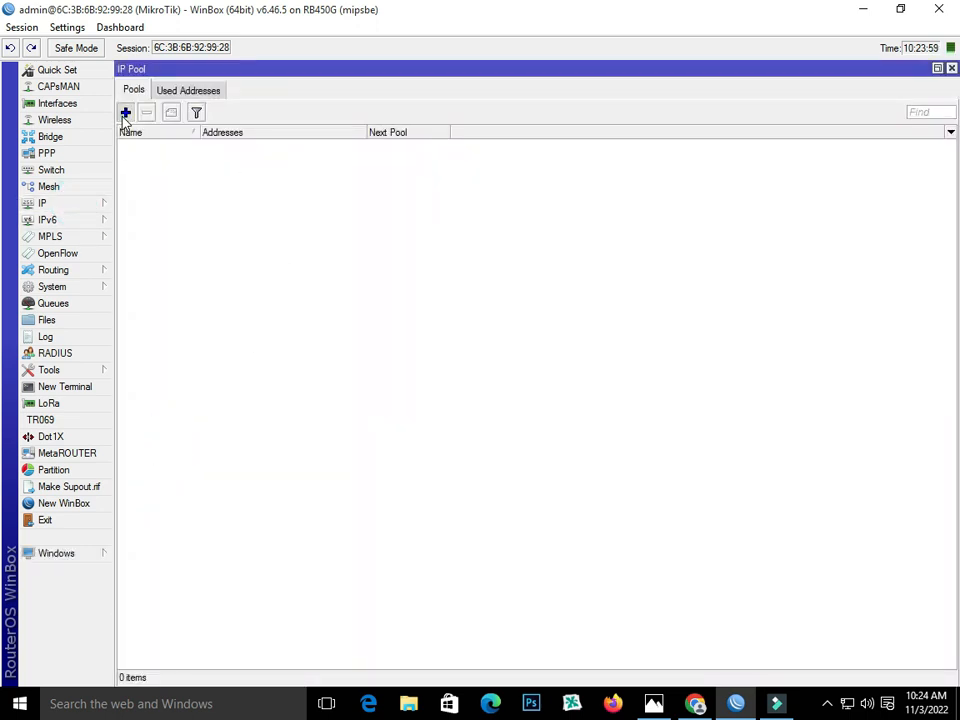
left_click(125, 112)
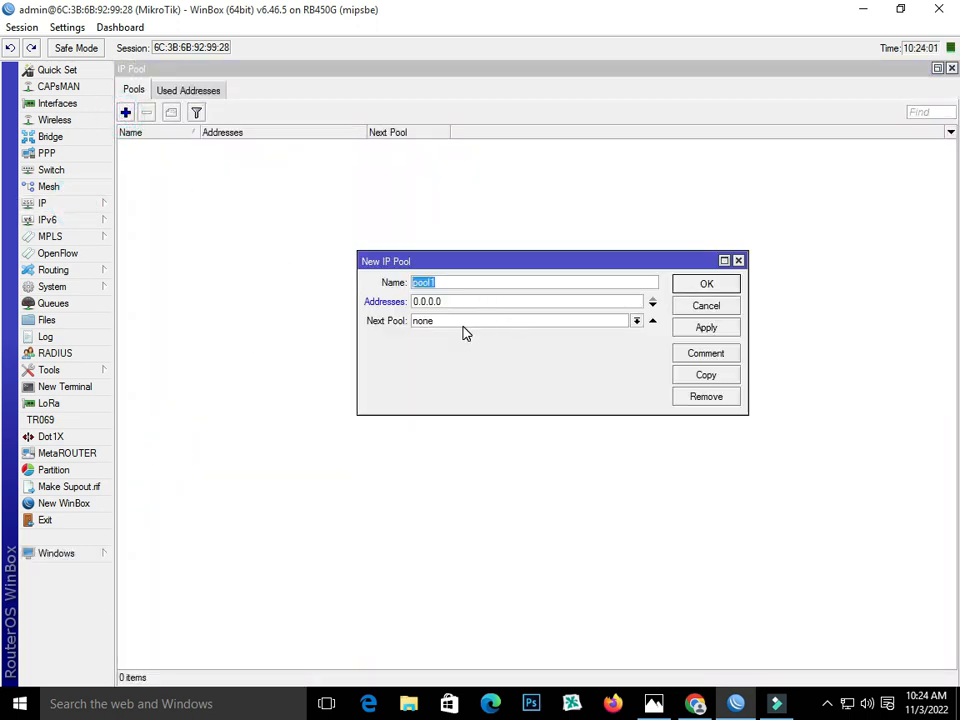
type("PppOE")
- Set the pool range to 13.13.13.2-13.13.13.254, copy the 13.13.13. prefix, and save
double_click(460, 301)
type("13.13.13.2")
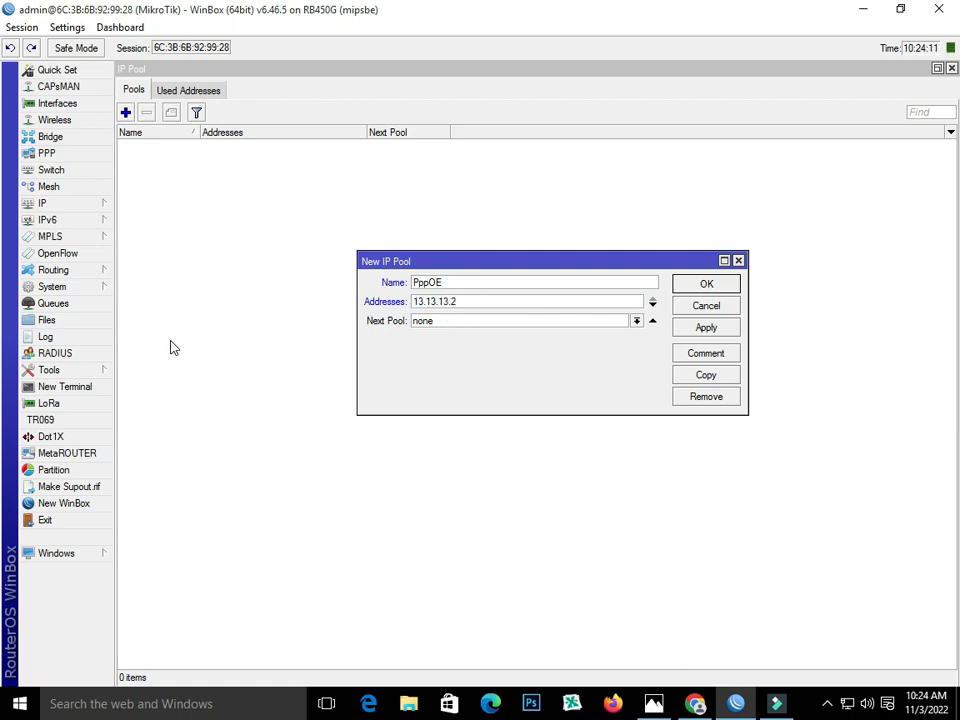
type("-13.13.13.254")
double_click(478, 302)
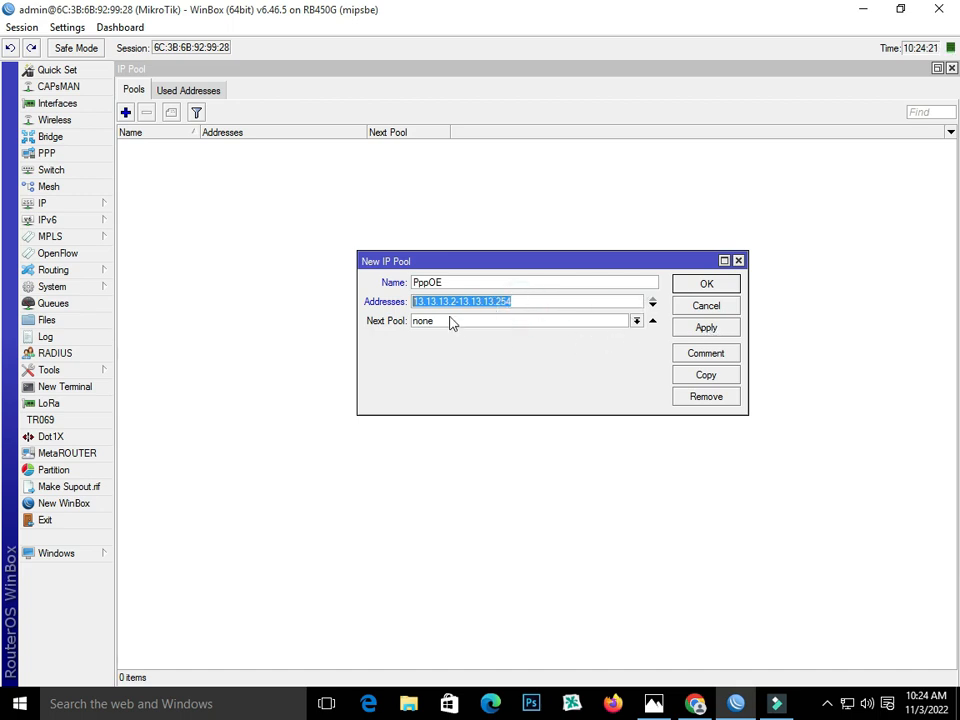
left_click(414, 301)
left_click_drag(414, 301, 450, 302)
right_click(448, 302)
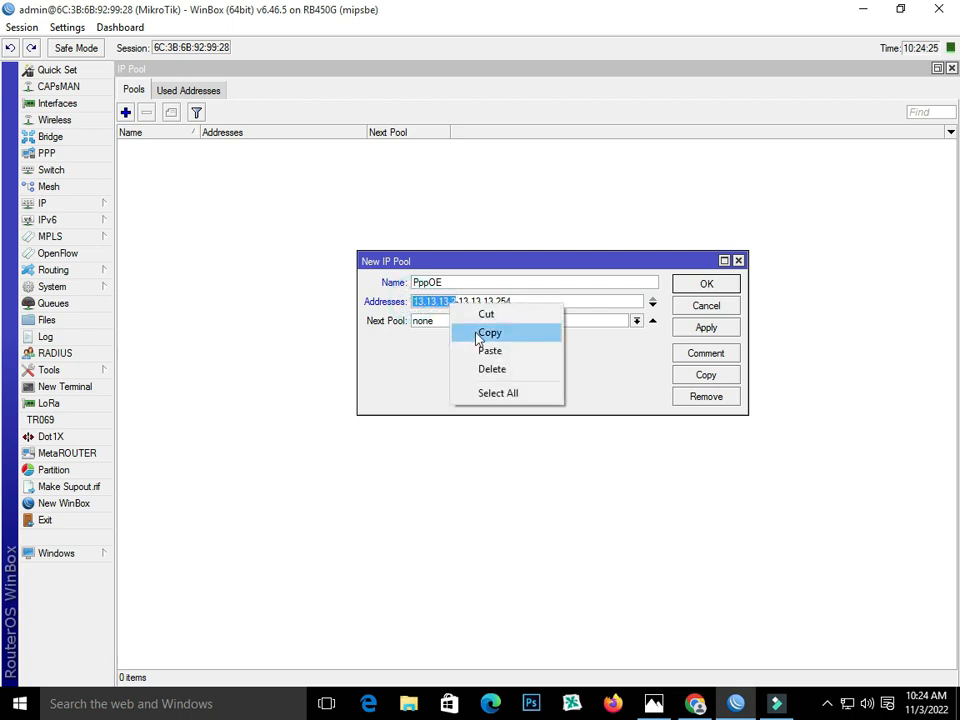
left_click(482, 337)
left_click(706, 327)
left_click(691, 284)
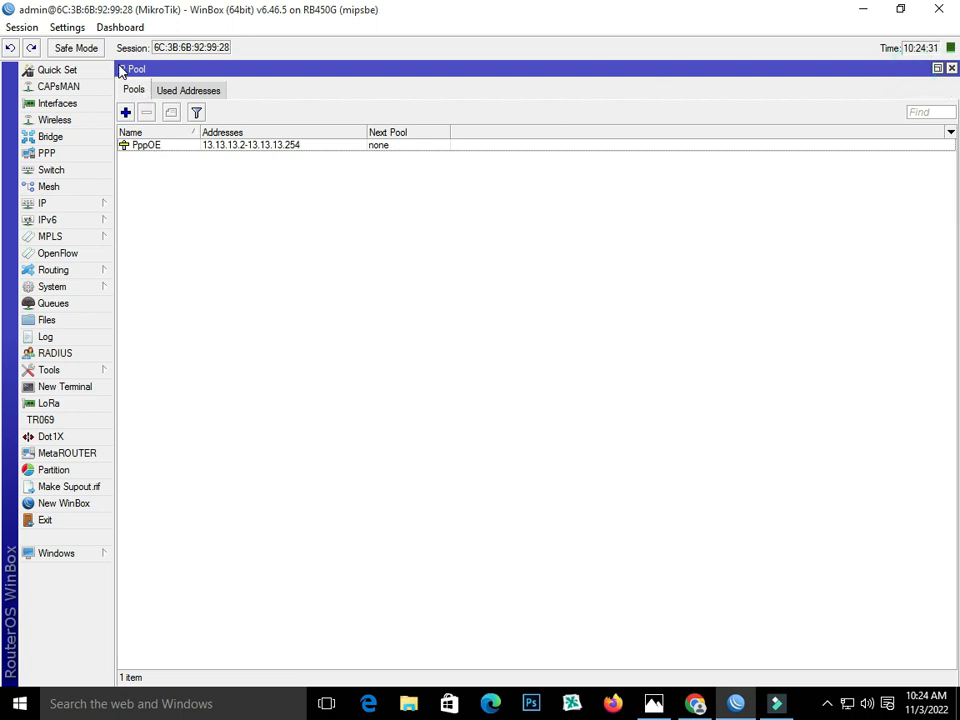
double_click(272, 70)
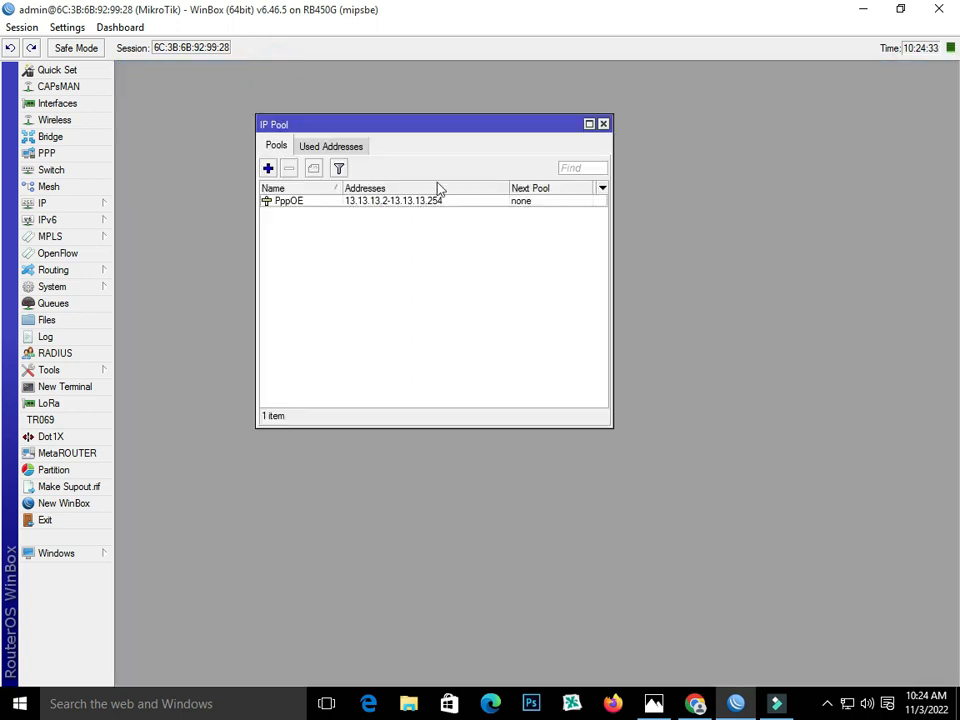
left_click_drag(435, 128, 297, 78)
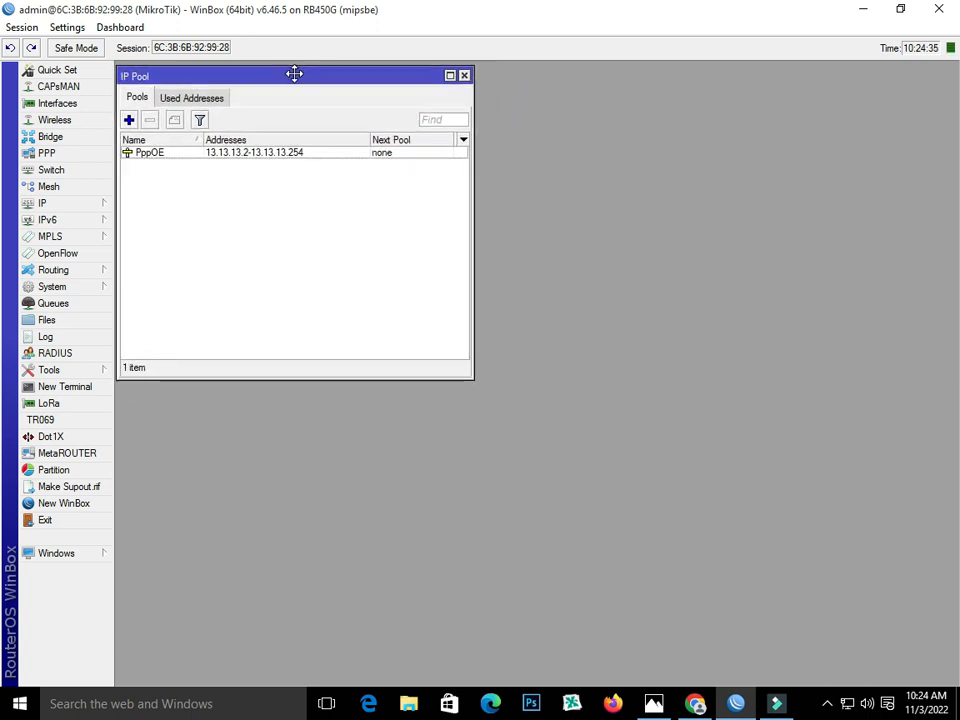
- Start a new NAT rule with source address 13.13.13.0/24
left_click(82, 204)
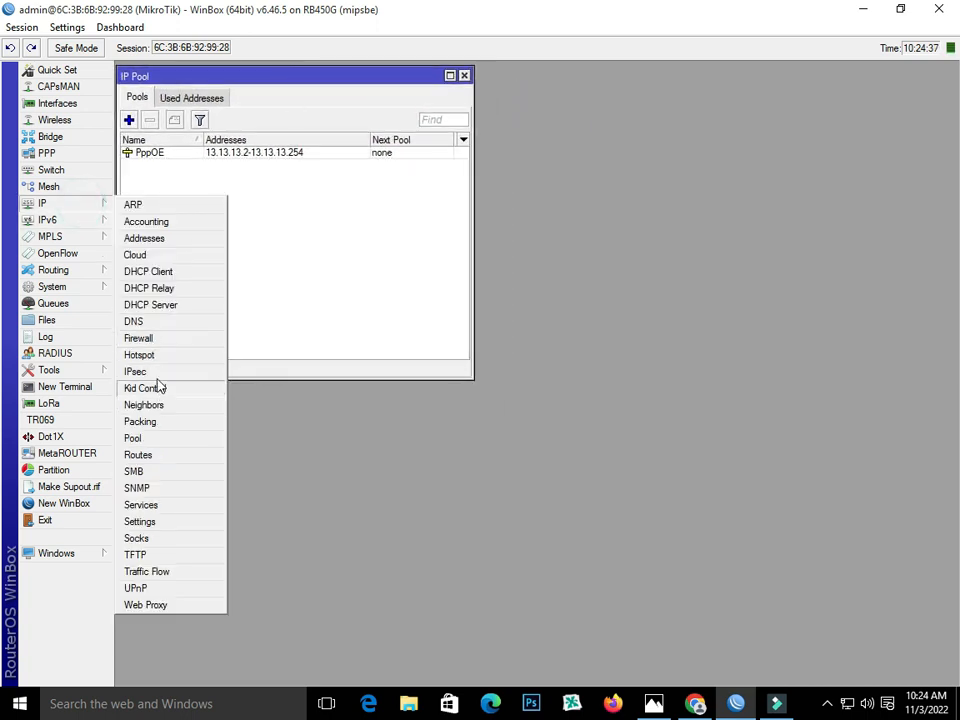
left_click(156, 337)
left_click(160, 154)
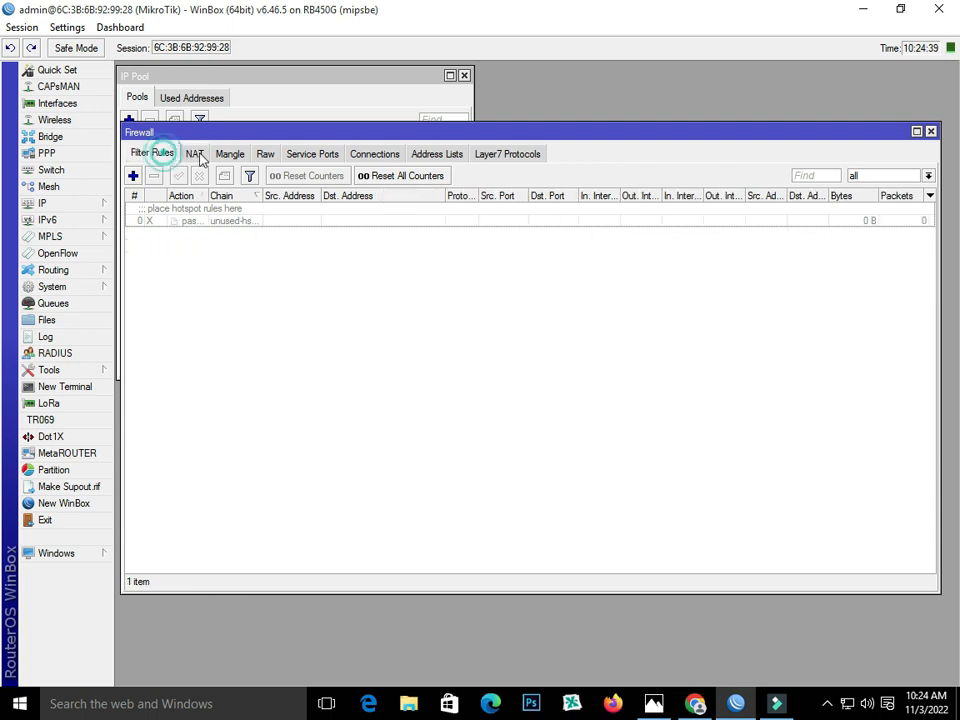
left_click(193, 154)
left_click(133, 176)
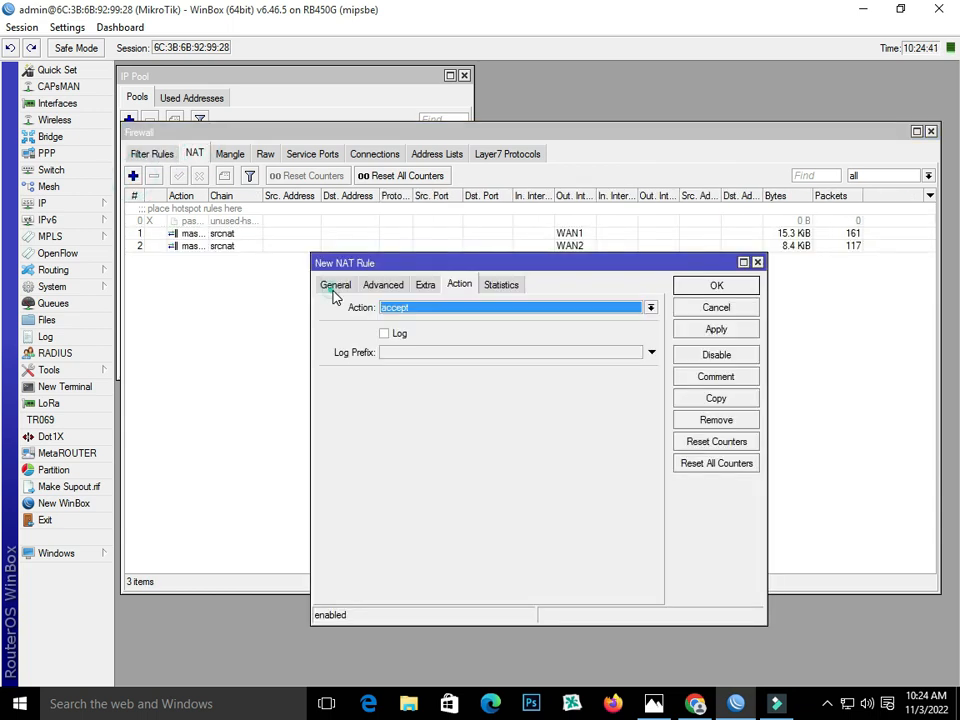
left_click(334, 285)
right_click(437, 331)
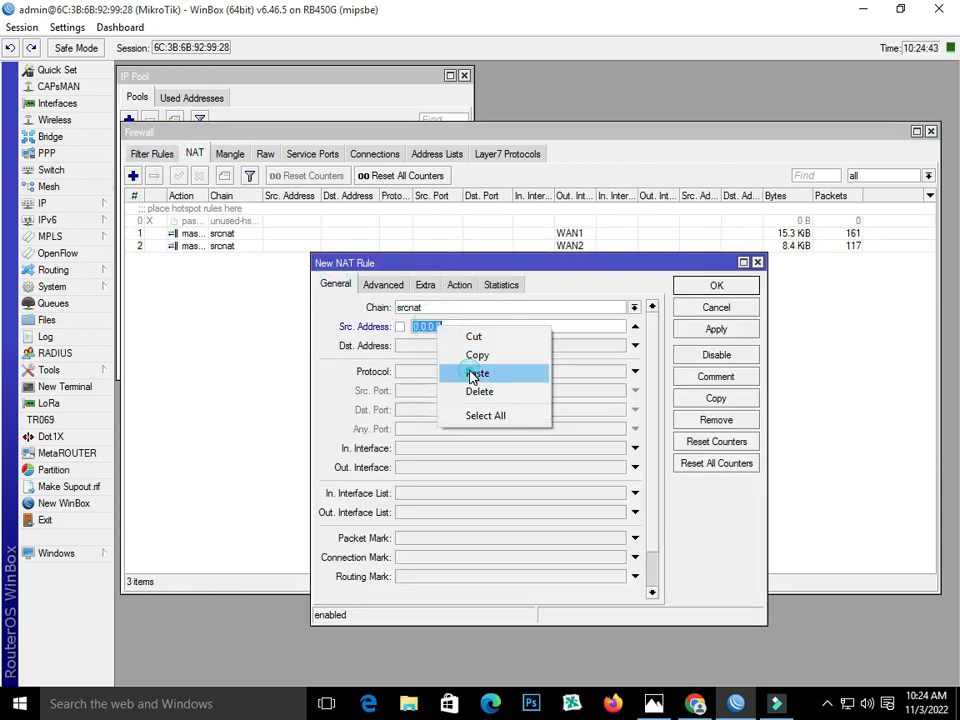
left_click(467, 373)
type("0")
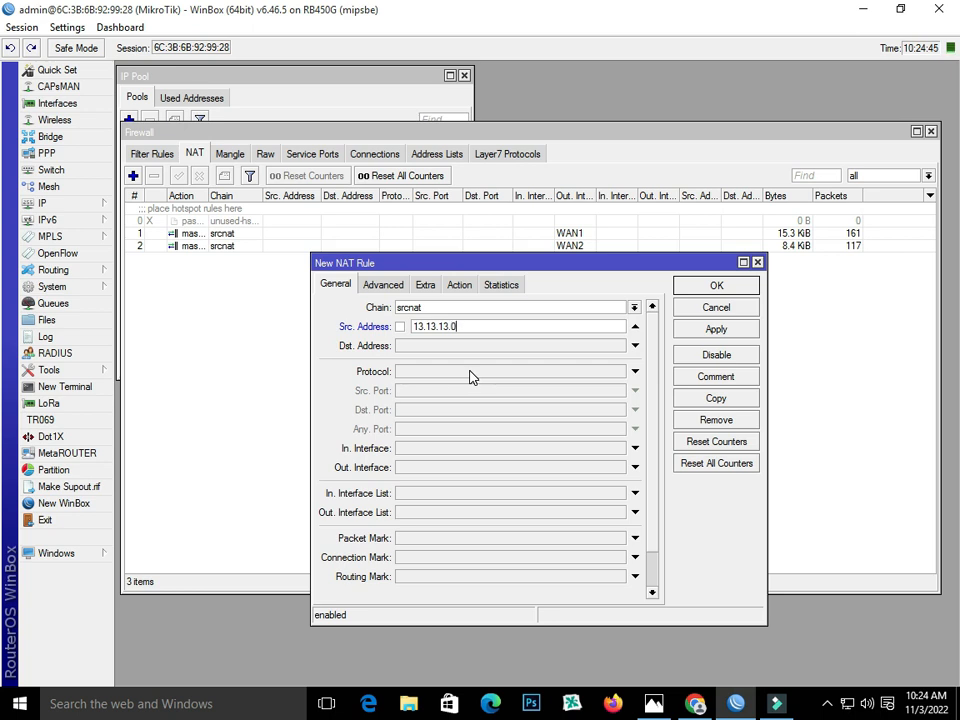
type("/24")
- Set the rule's action to masquerade and save it
left_click(459, 288)
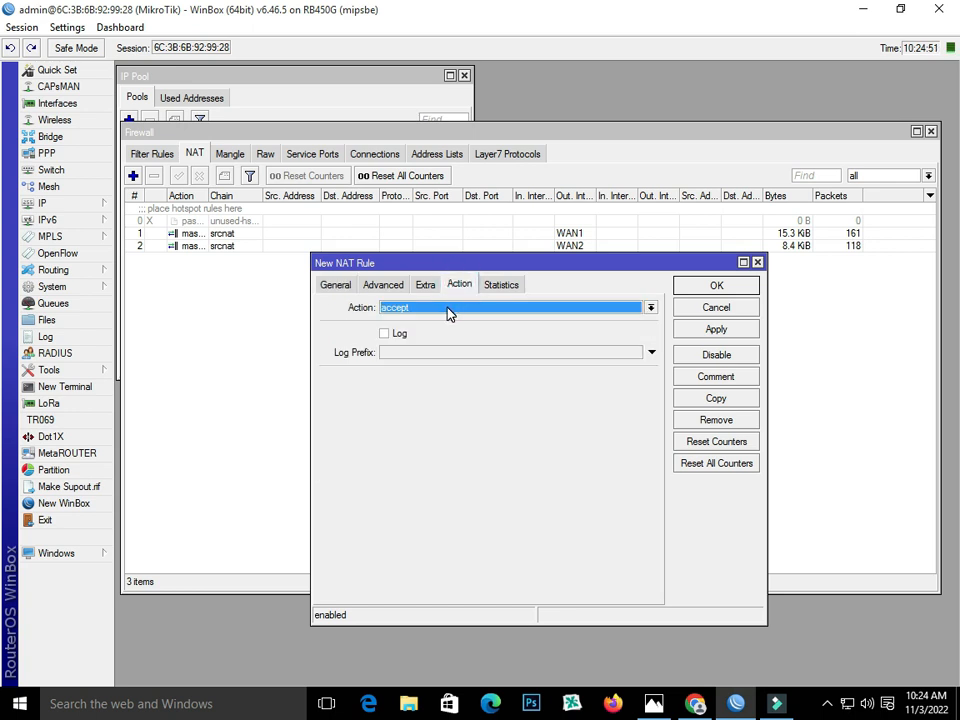
left_click(449, 311)
left_click(452, 386)
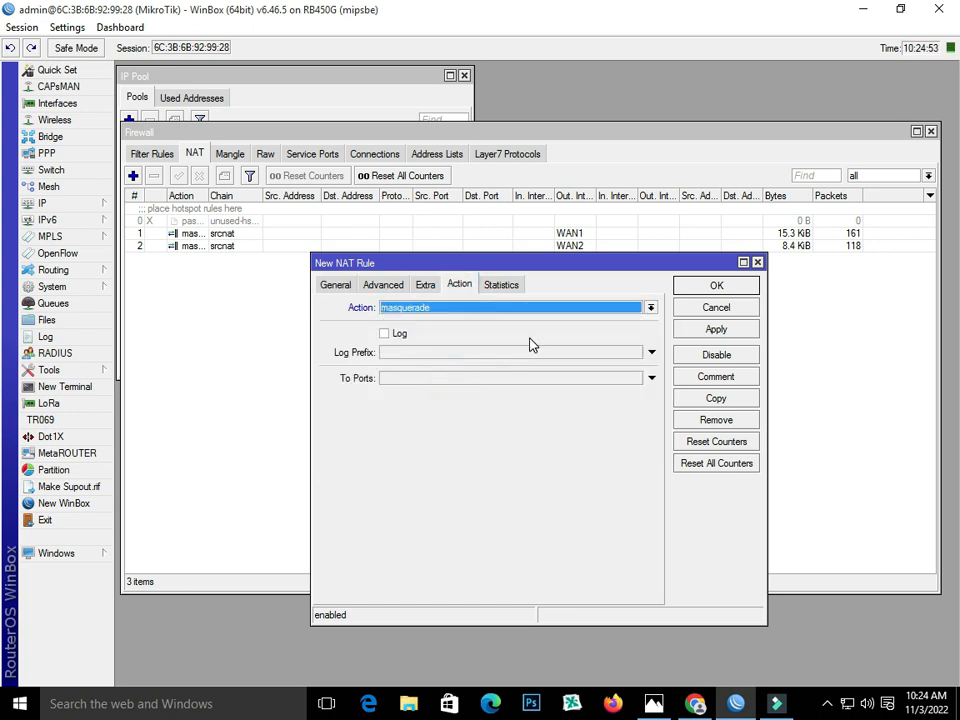
left_click(714, 331)
left_click(712, 287)
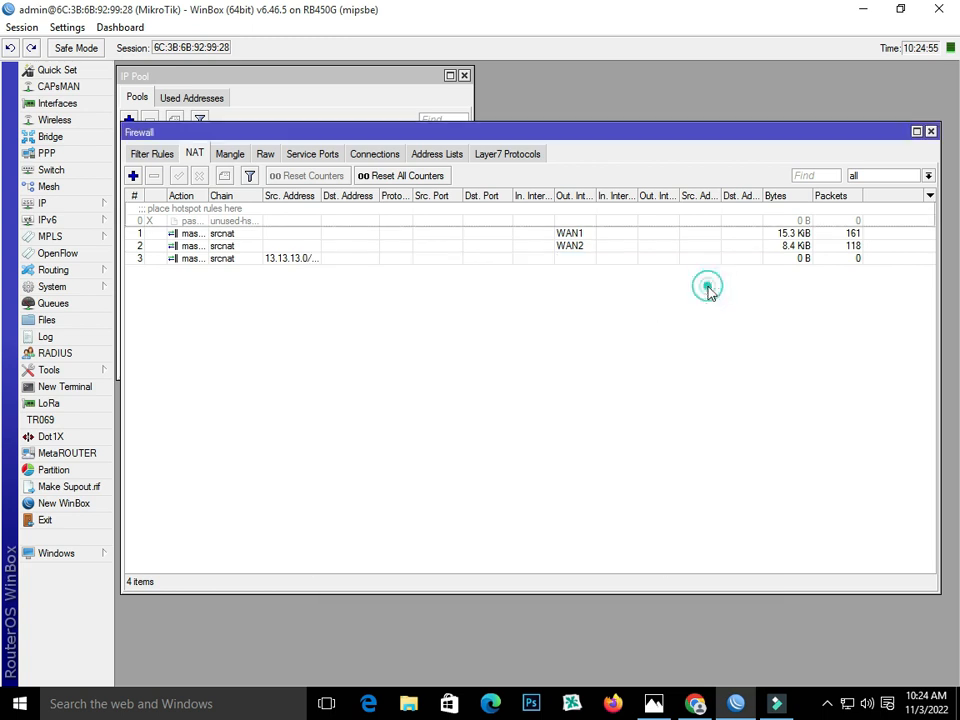
- Close Firewall and start a new PPPoE server on interface bridge-Out
left_click(931, 132)
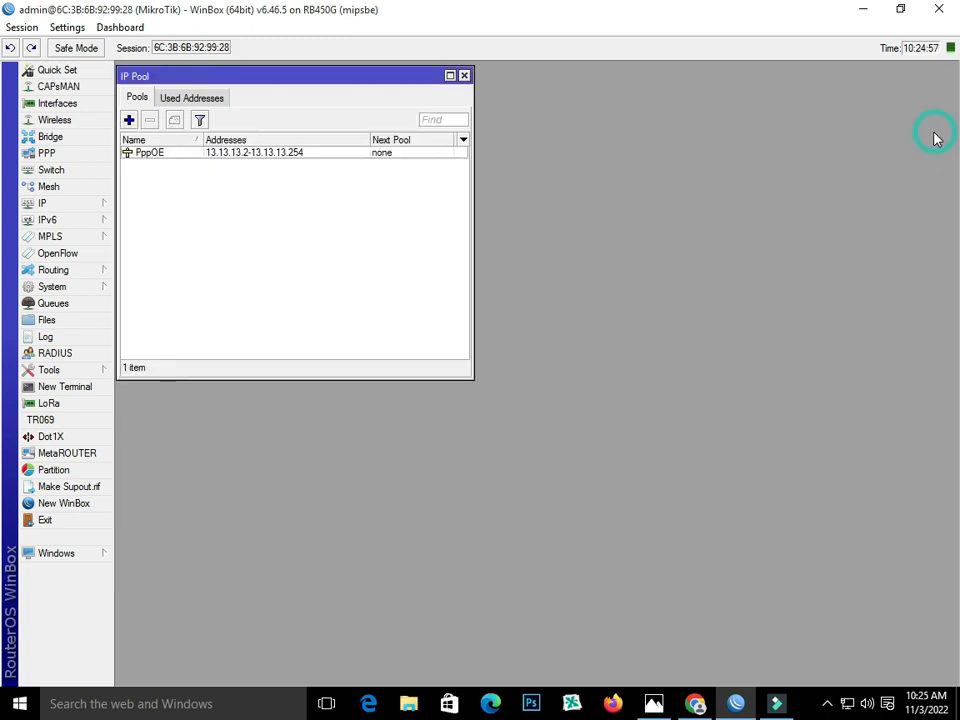
left_click(90, 155)
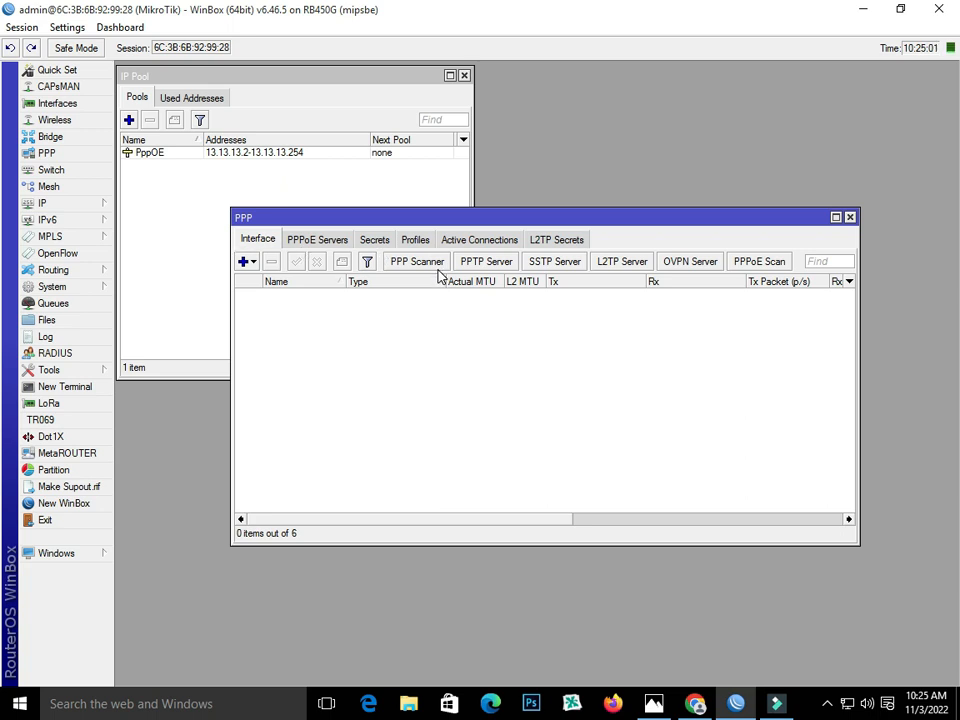
left_click(320, 243)
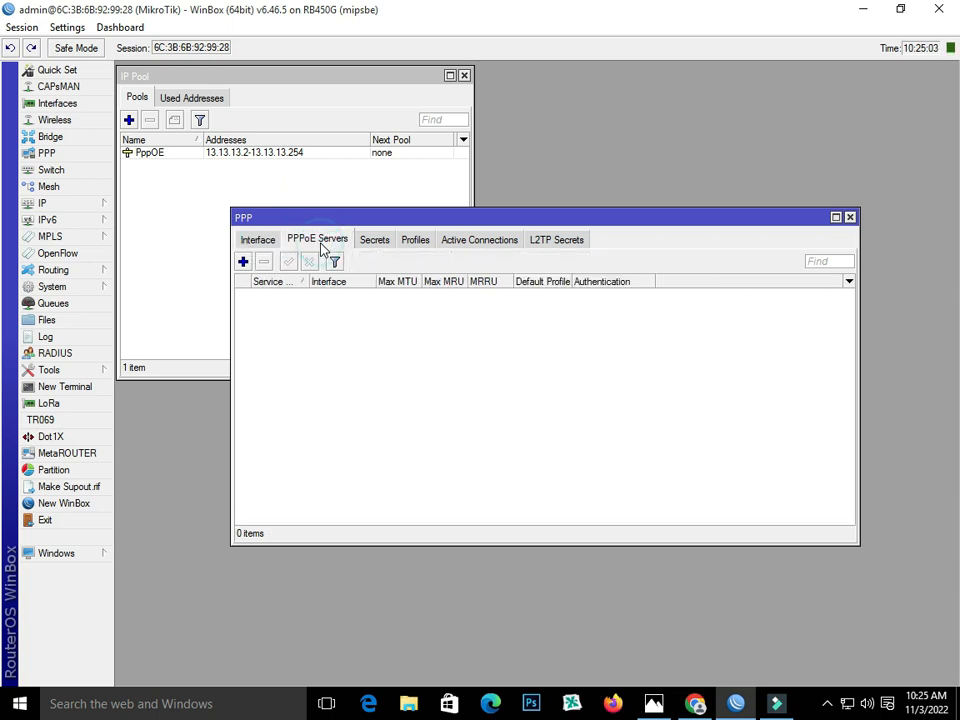
left_click(244, 264)
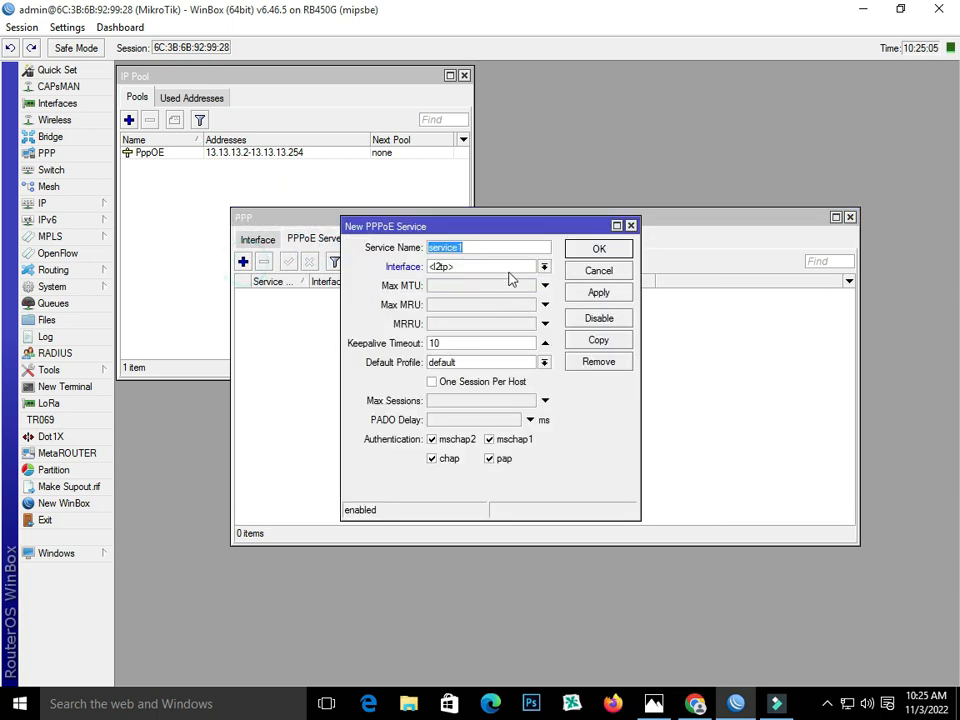
left_click(518, 267)
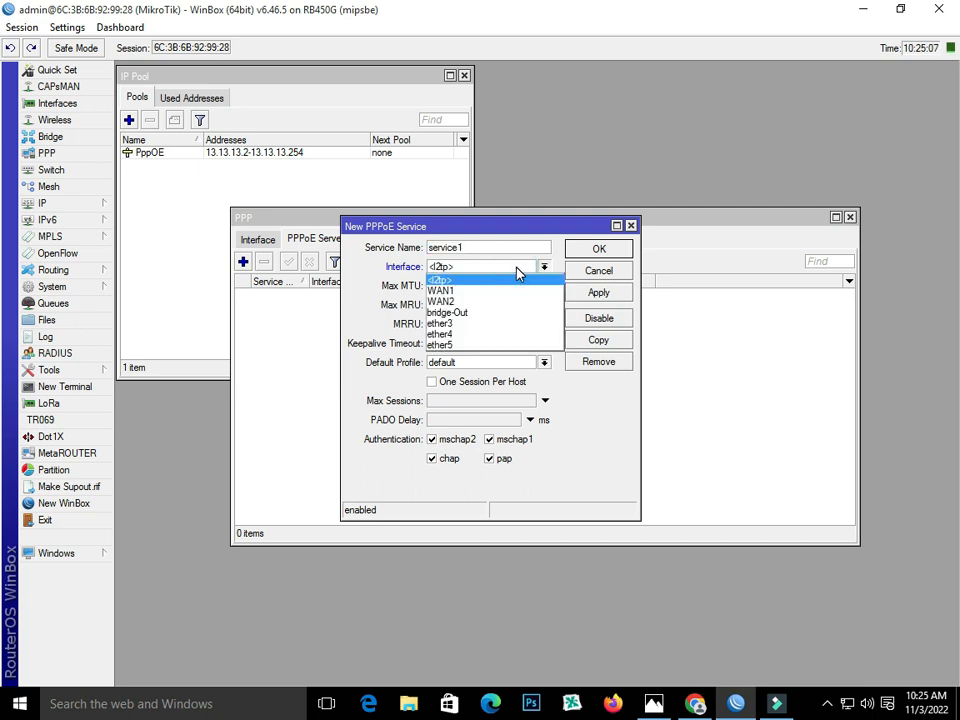
left_click(514, 311)
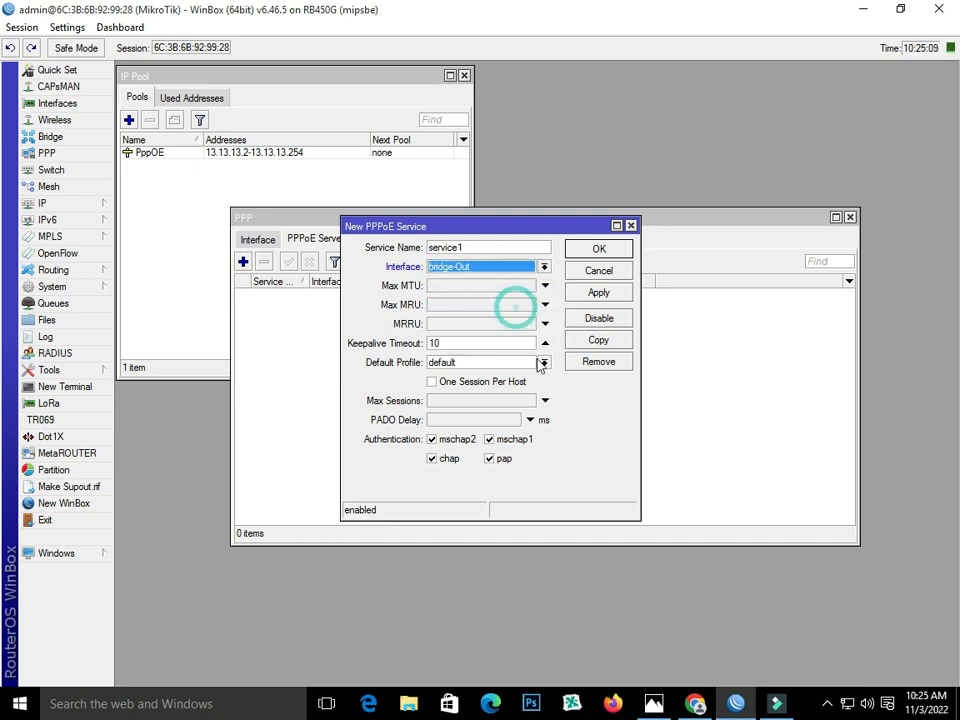
- Enable One Session Per Host and save the PPPoE service service1
left_click(653, 703)
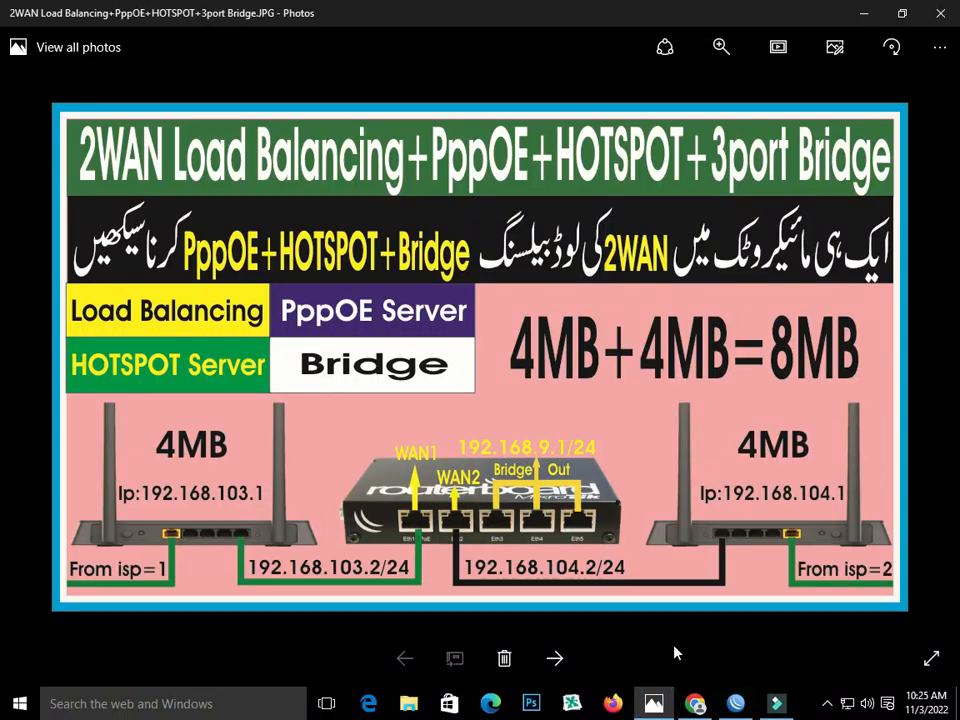
left_click(735, 703)
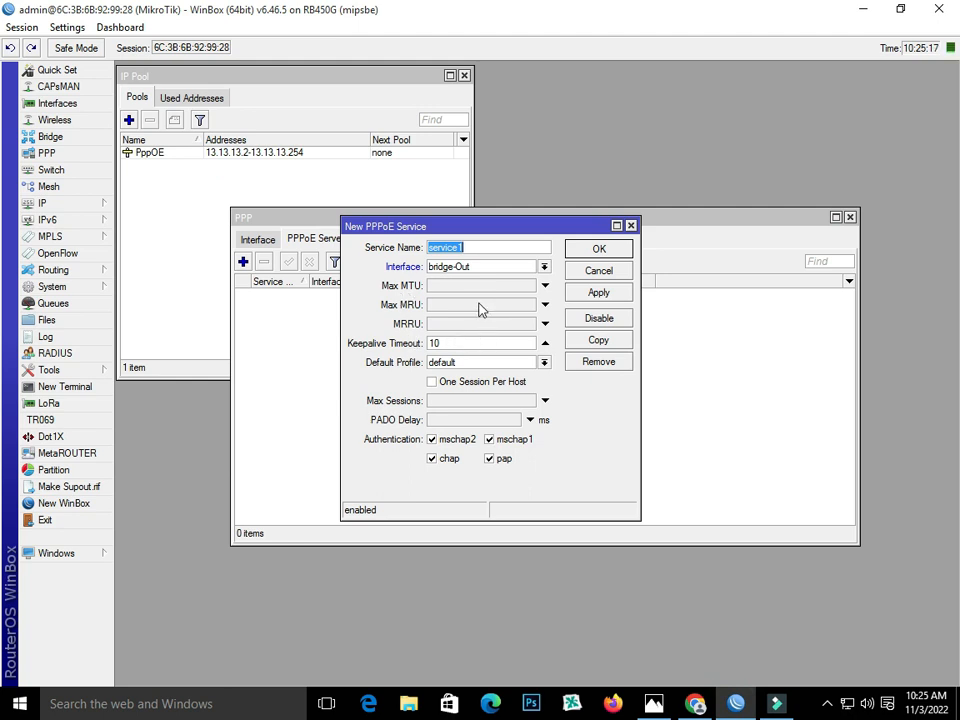
left_click(453, 383)
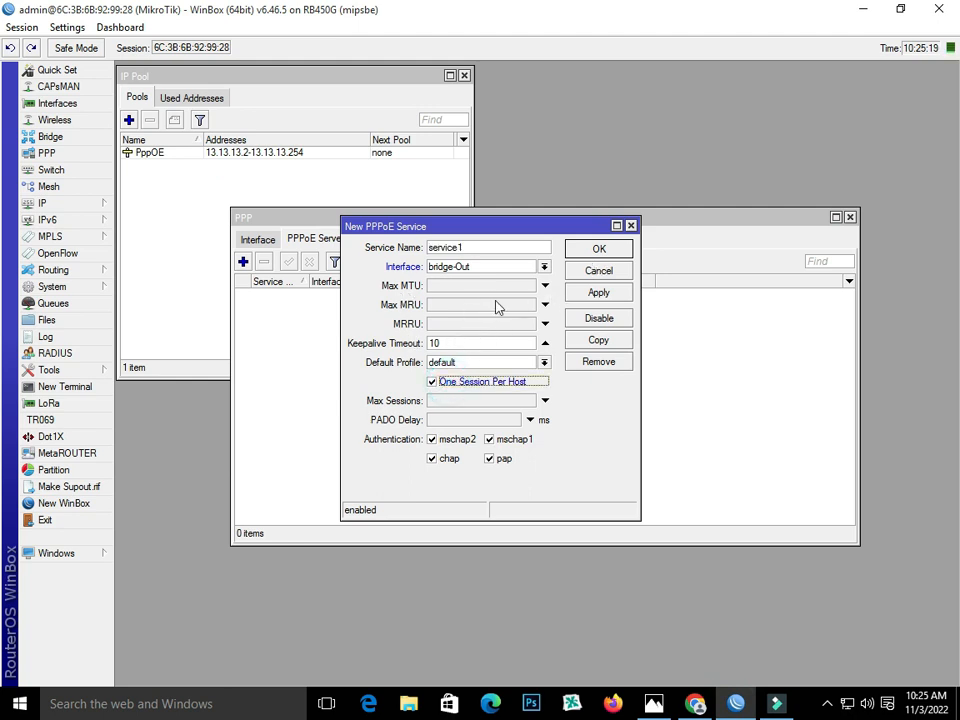
left_click(596, 294)
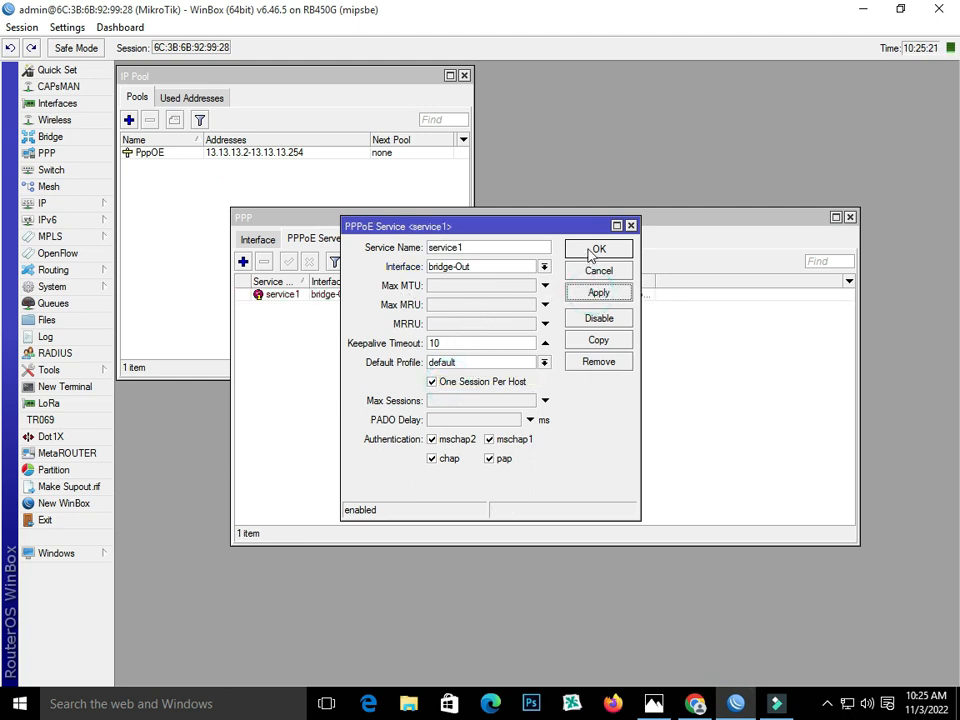
left_click(596, 249)
left_click(415, 240)
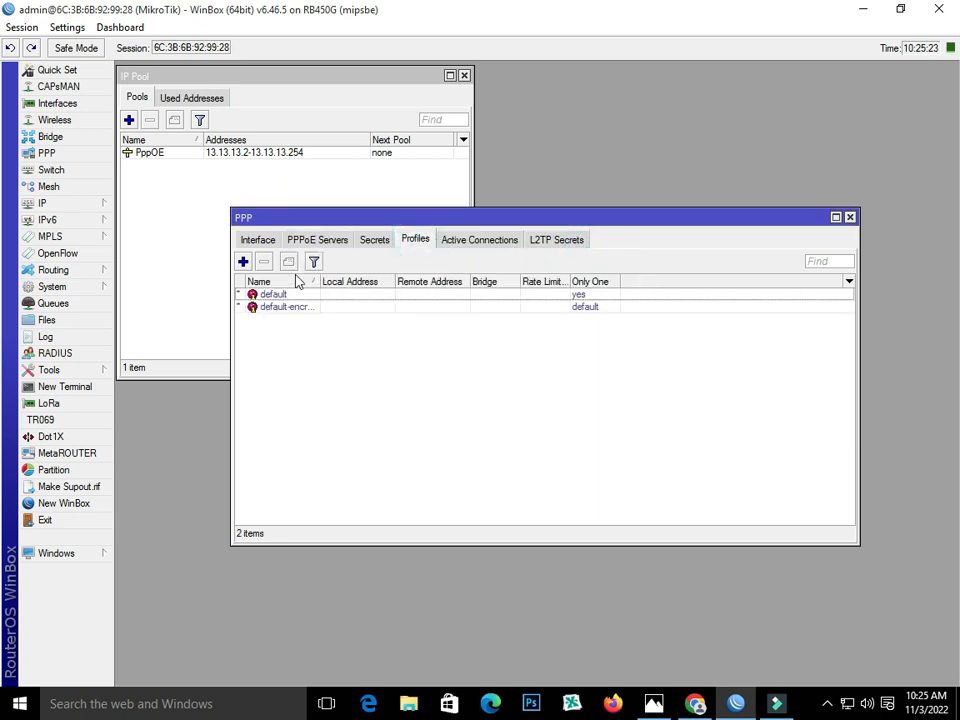
- Start a new PPP profile and set its local address to 192.168.9.1
left_click(243, 261)
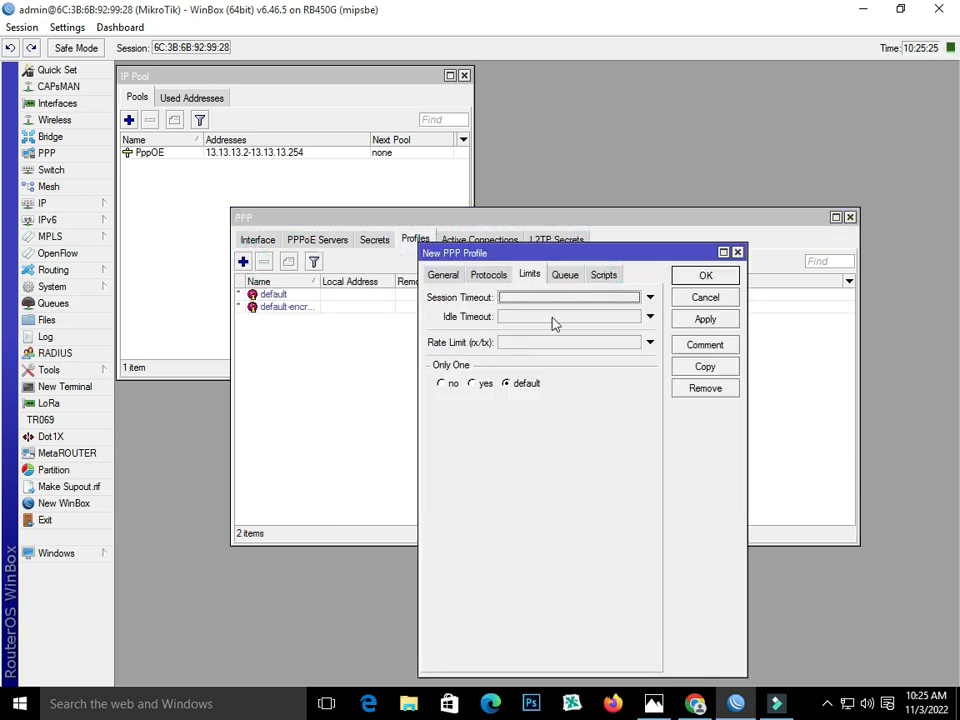
left_click(444, 275)
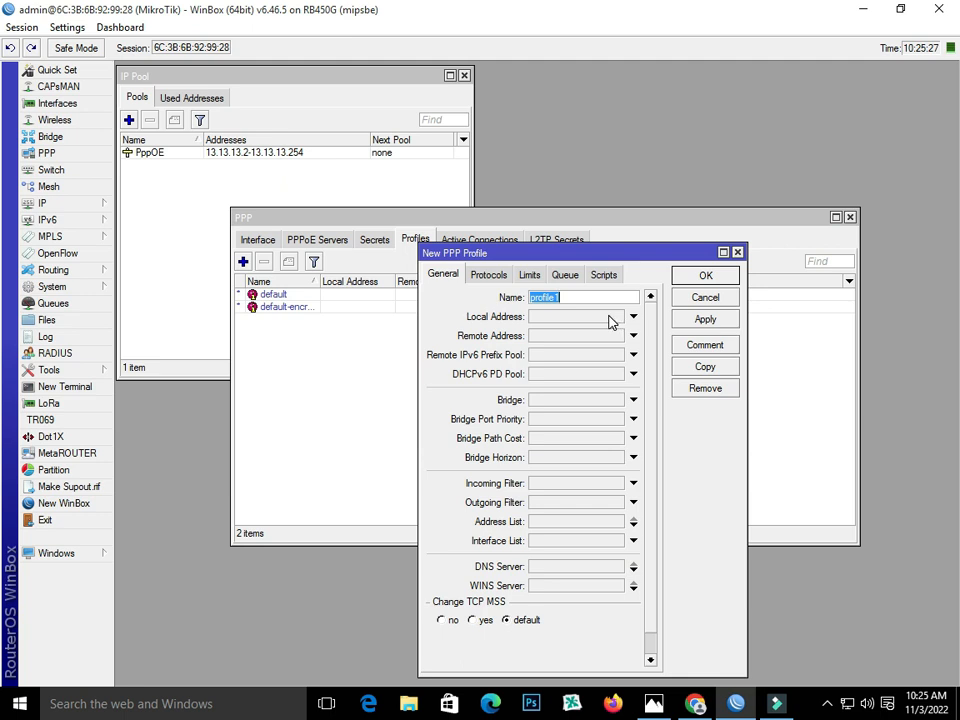
type("10MB")
left_click(553, 320)
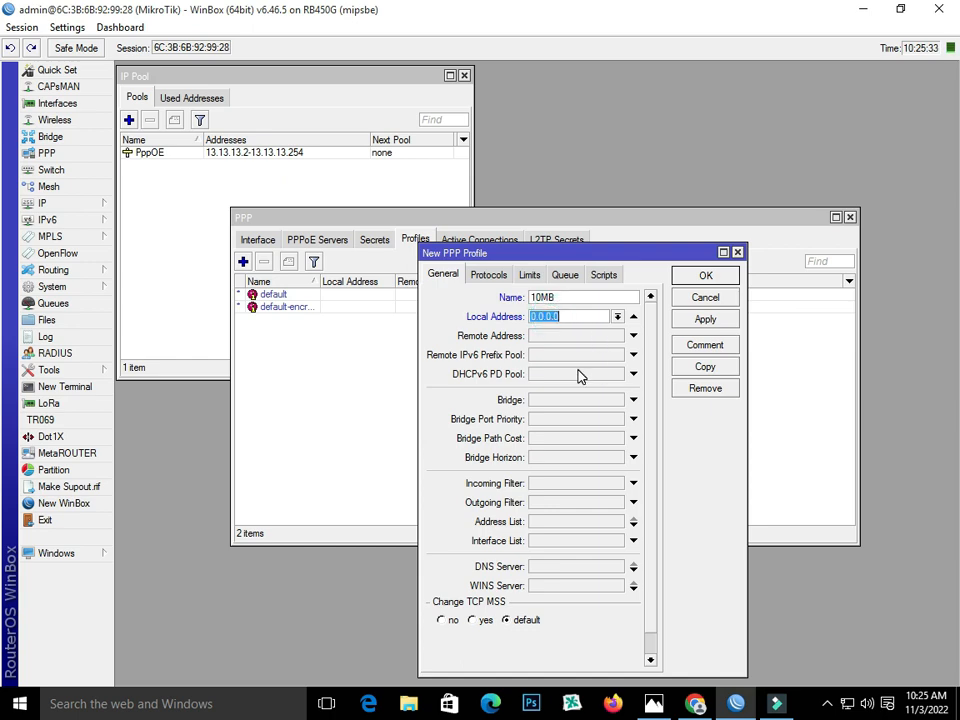
left_click(656, 703)
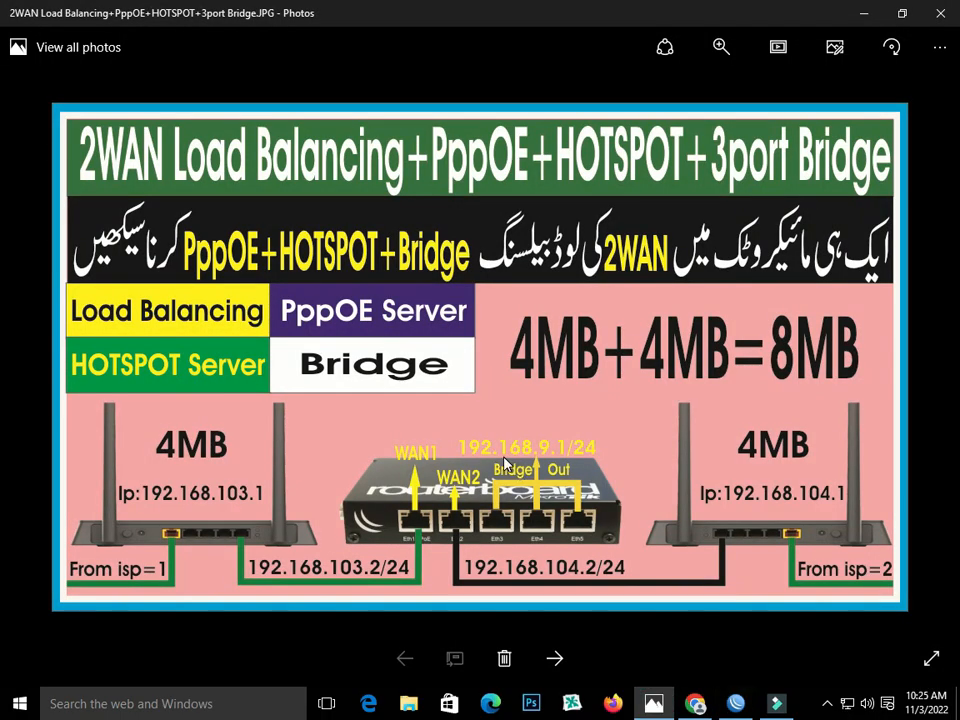
left_click(736, 703)
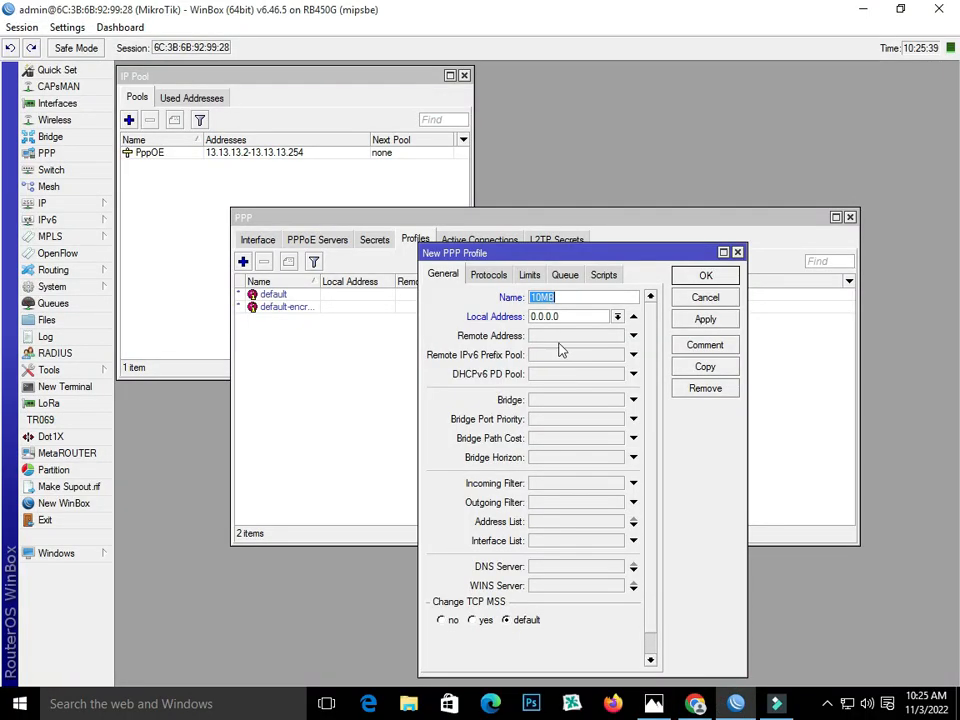
left_click(574, 316)
type("192.168.9.1")
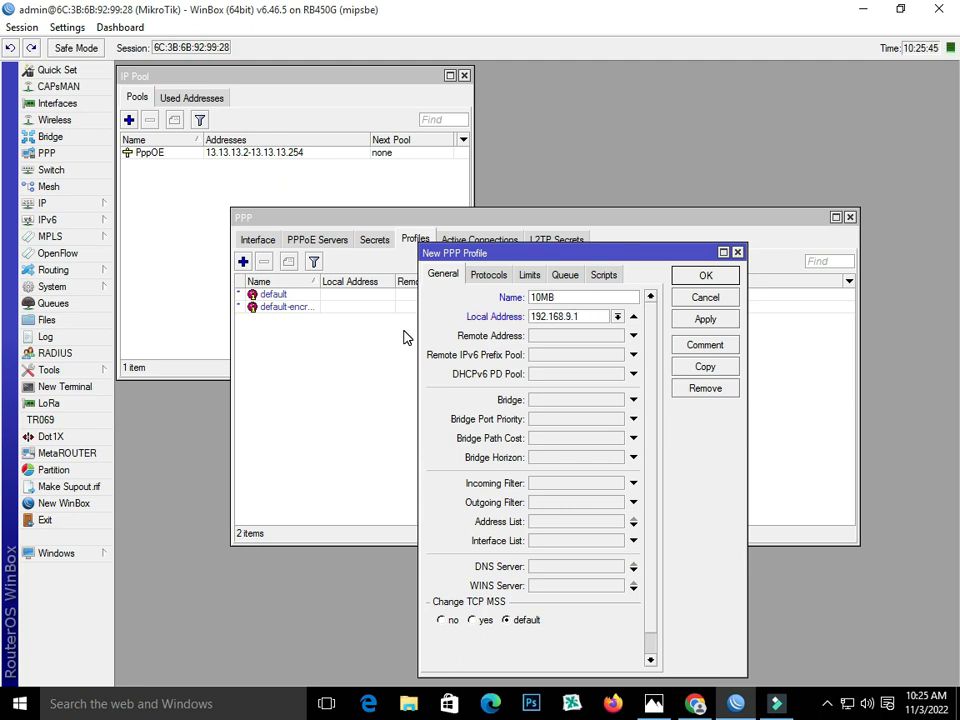
- Give the profile remote pool PppOE, rate limit 10M/10M and Only One yes, then save it
left_click(567, 336)
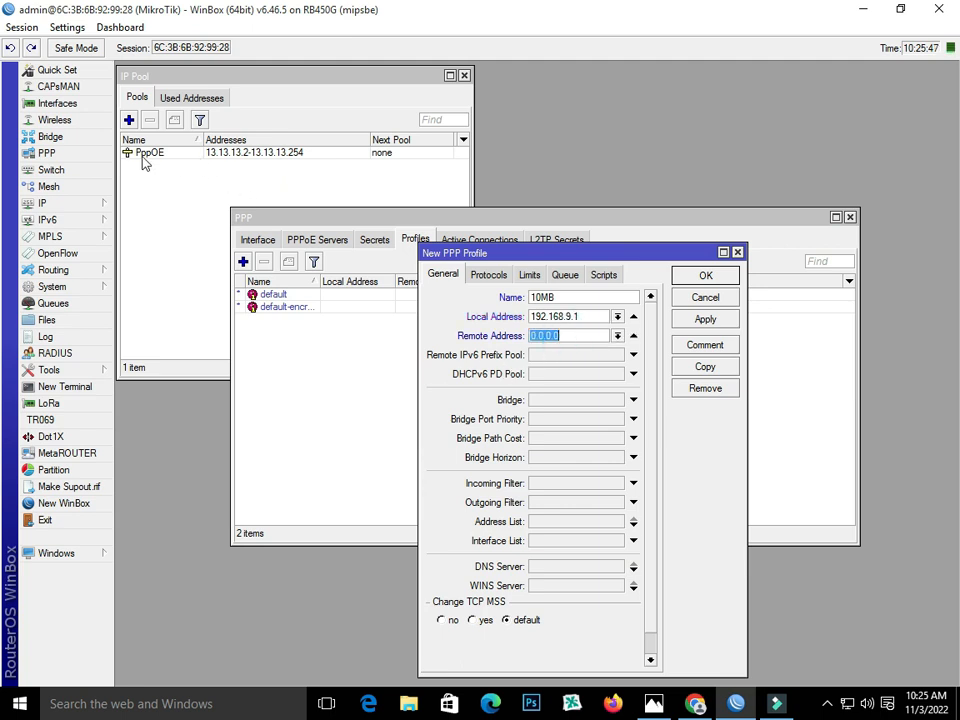
left_click(613, 337)
left_click(616, 354)
left_click(528, 275)
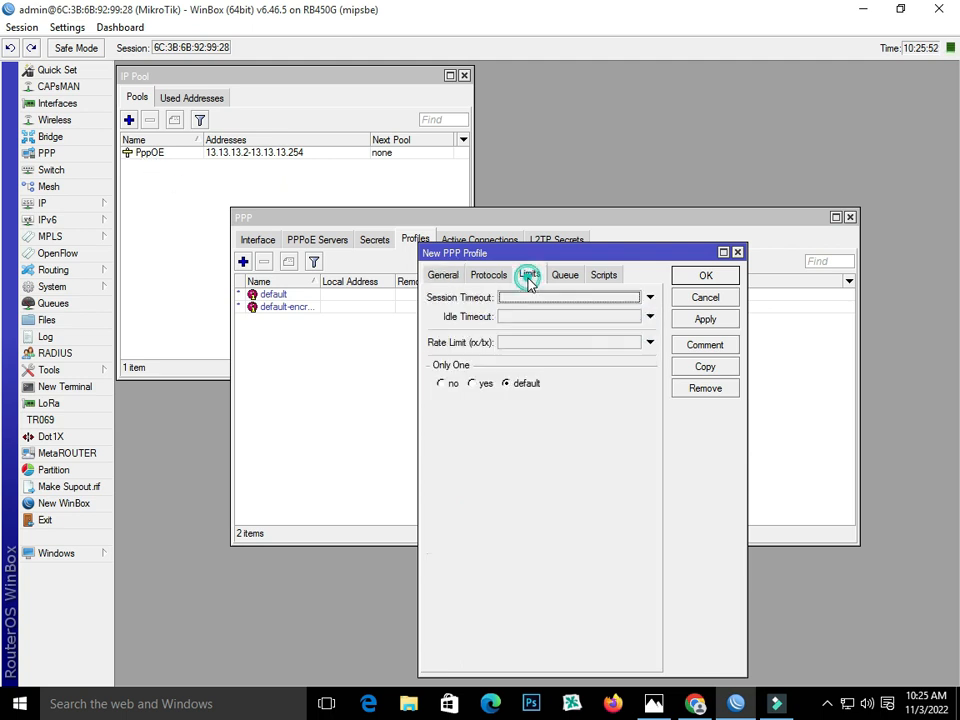
left_click(523, 341)
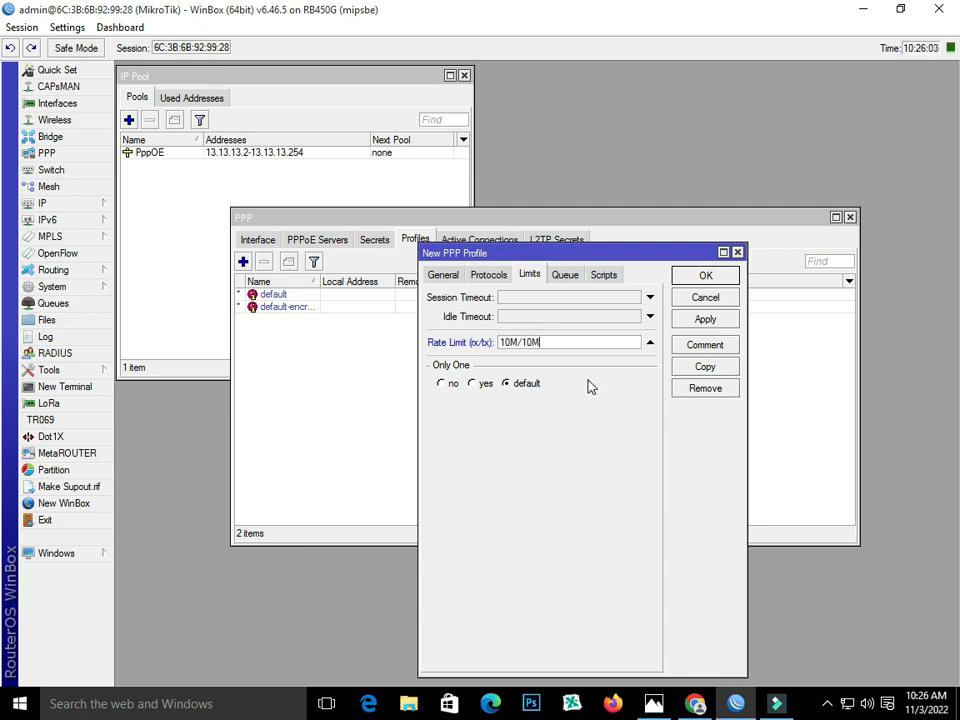
left_click(474, 384)
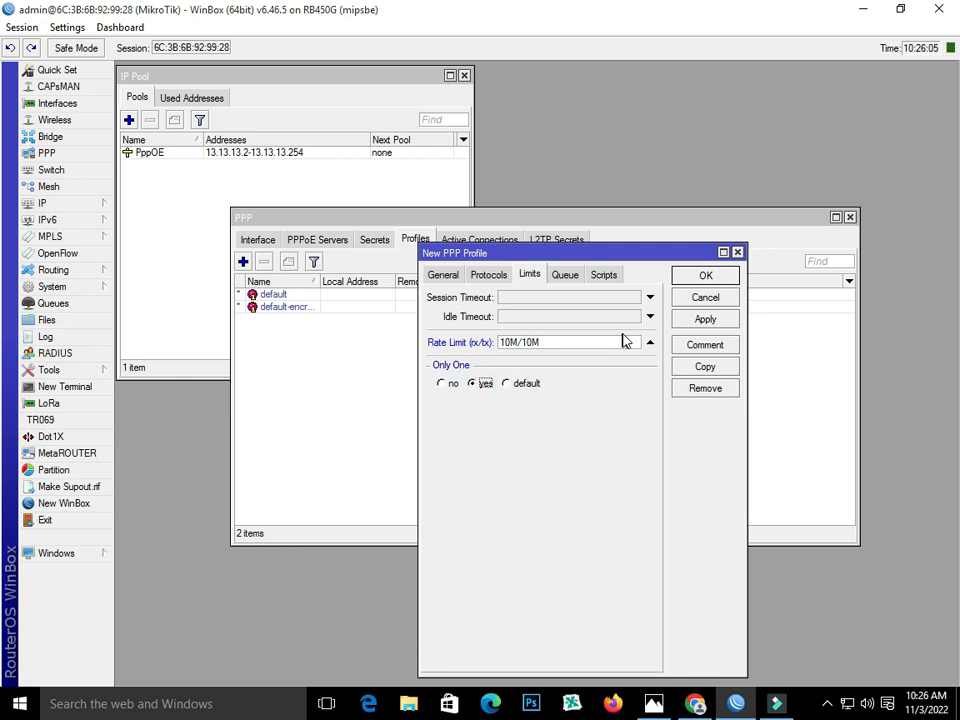
left_click(714, 320)
left_click(705, 276)
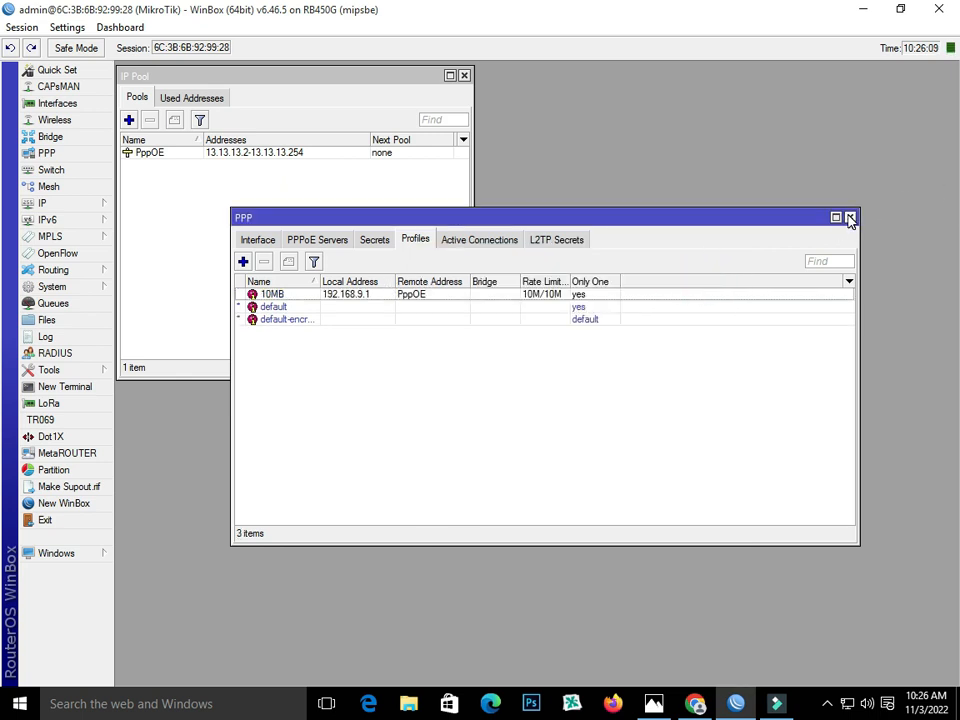
- Close the PPP and IP Pool windows and select WAN1 and WAN2 in the Interface List
left_click(850, 218)
left_click(464, 75)
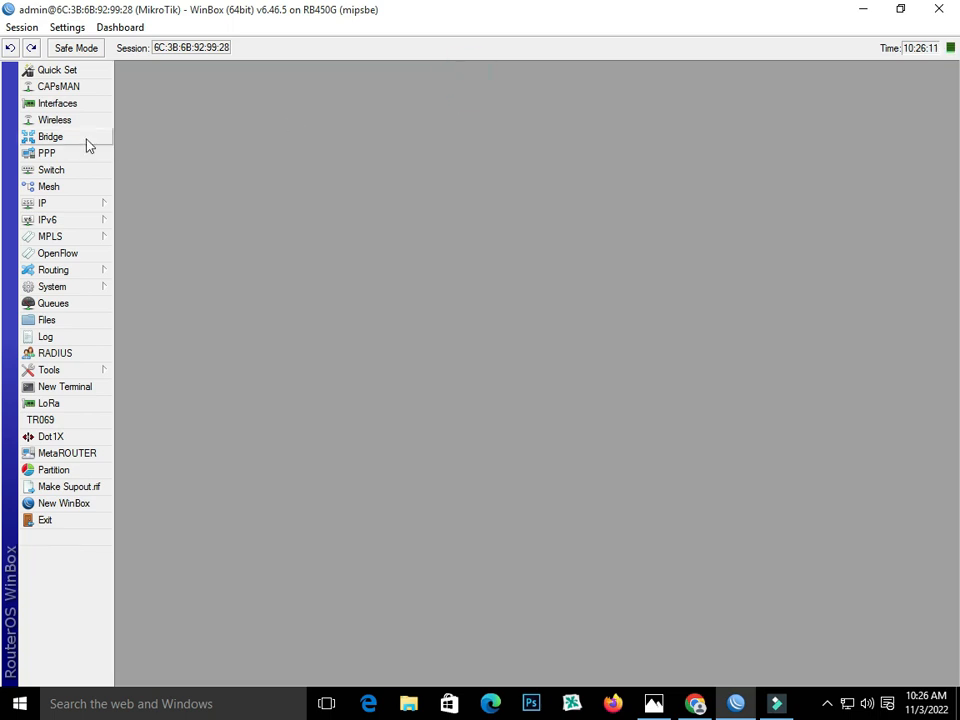
left_click(70, 105)
left_click(392, 148)
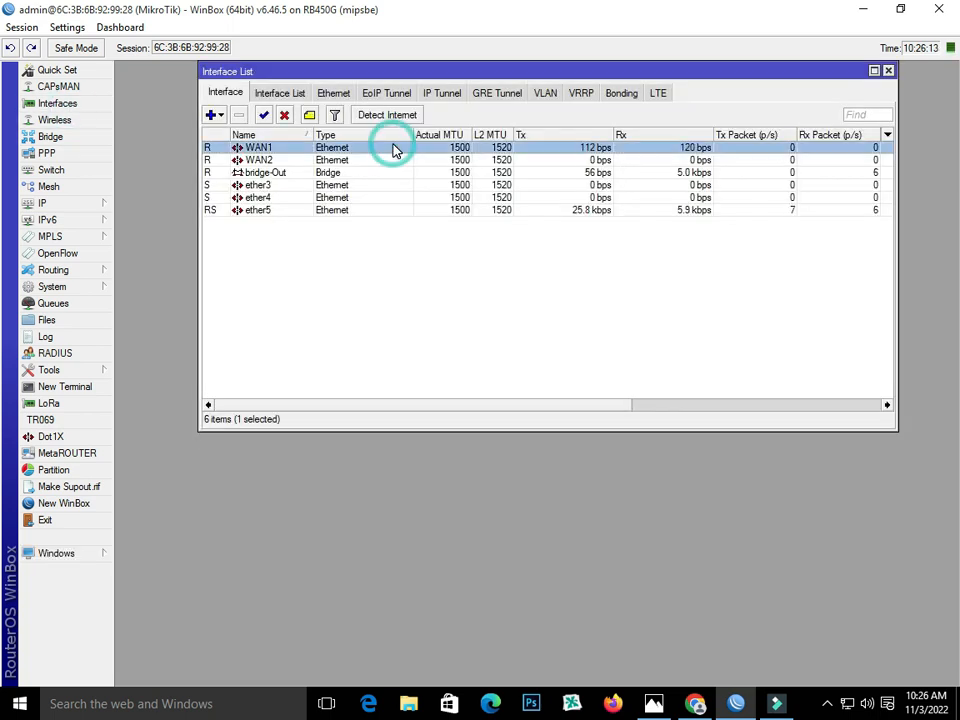
left_click(400, 160, "ctrl")
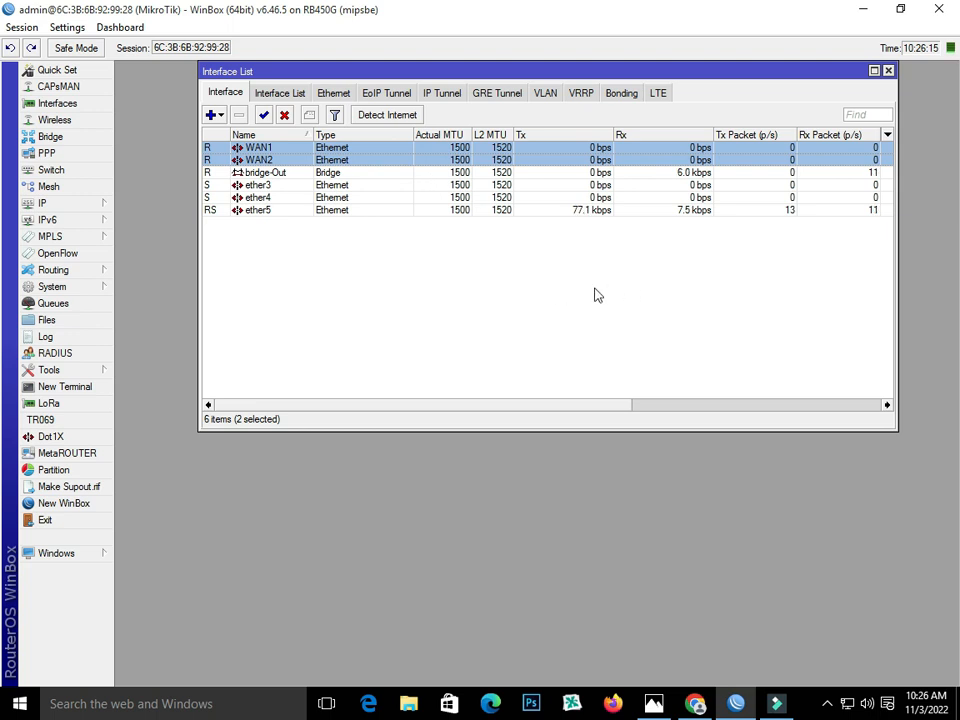
- Dial the Windows Broadband Connection, then bring back the PPP window
left_click(846, 704)
left_click(785, 300)
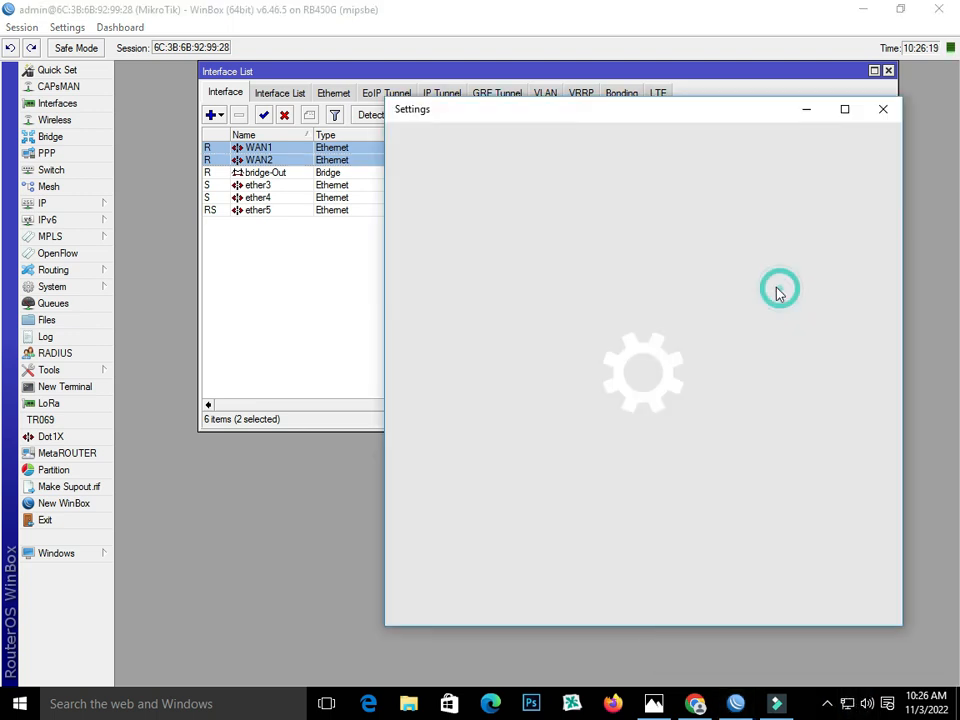
left_click(500, 256)
left_click(529, 301)
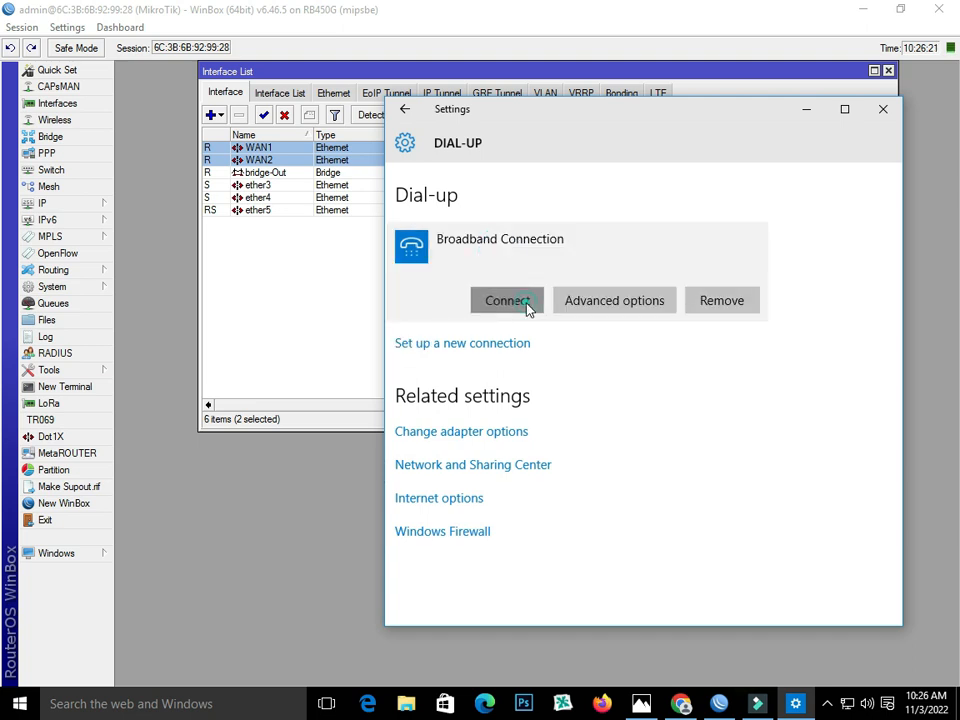
left_click(882, 110)
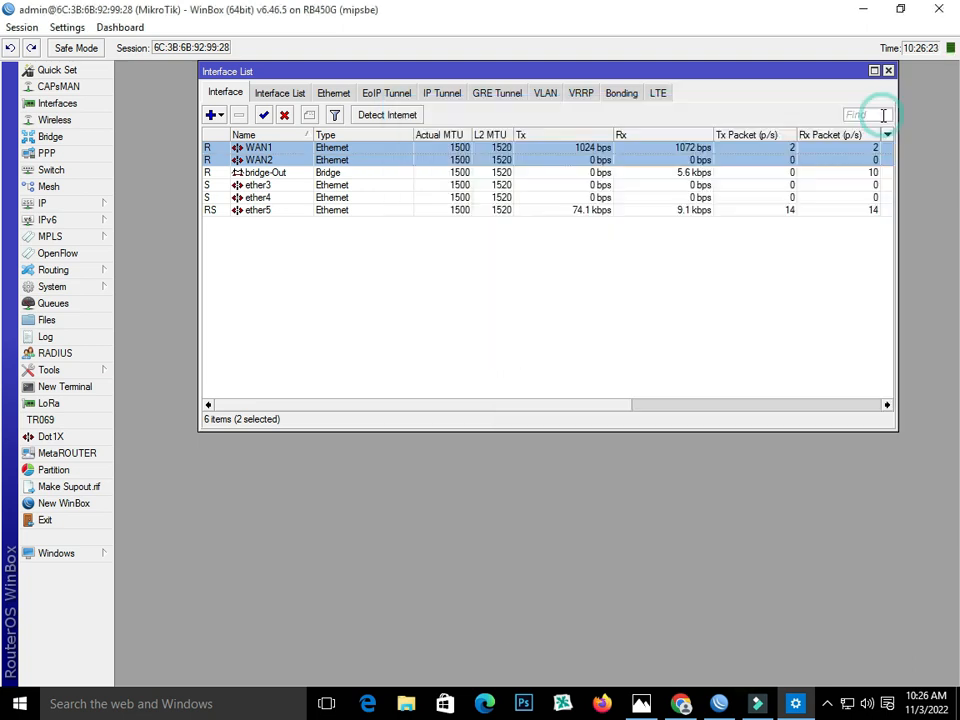
left_click(62, 155)
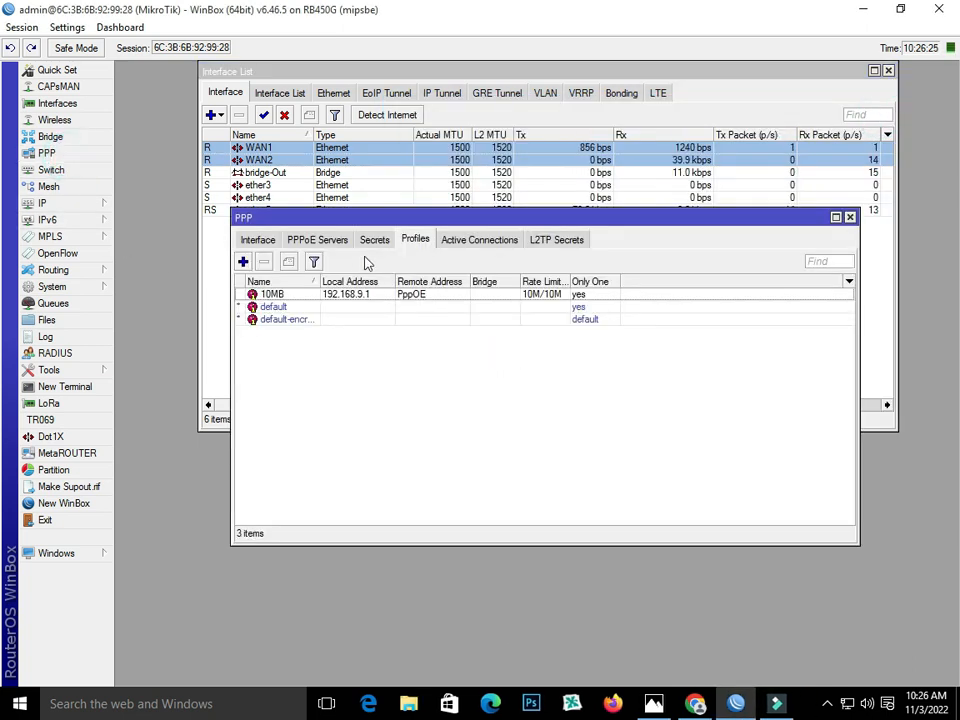
- Add a PPP secret with a user name and password, service pppoe and profile 10MB
left_click(373, 240)
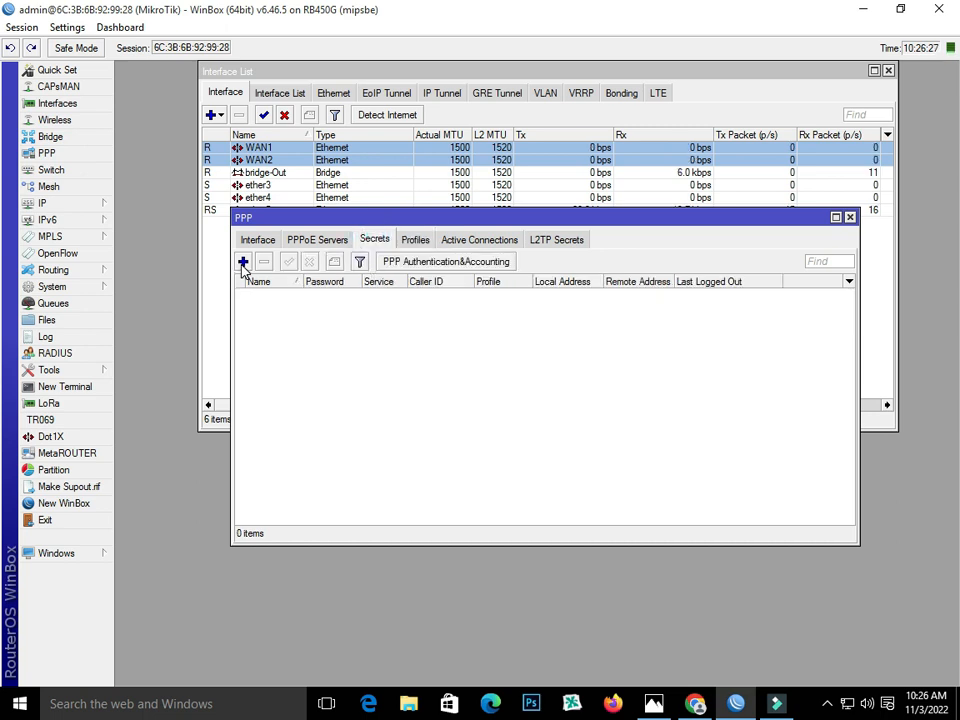
left_click(242, 262)
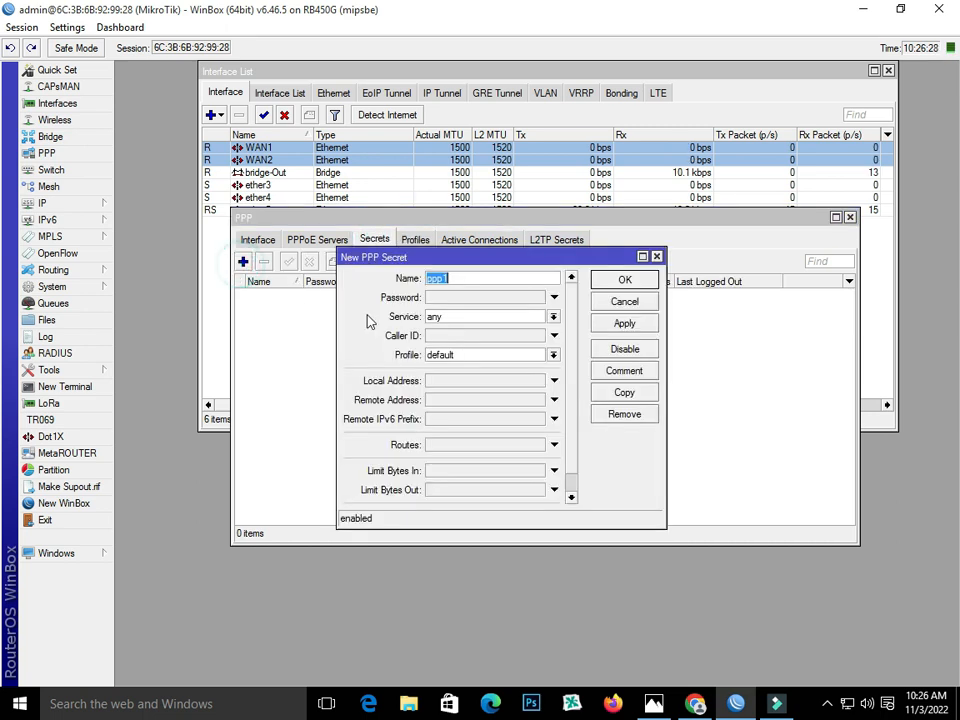
type("Ali")
left_click(460, 293)
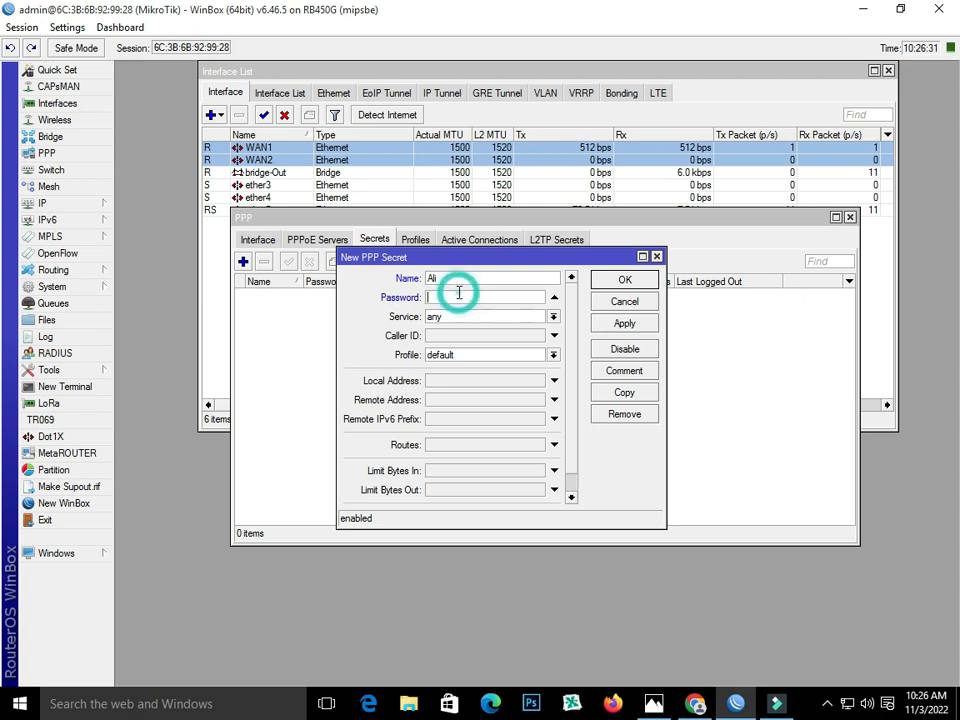
type("1")
left_click(488, 316)
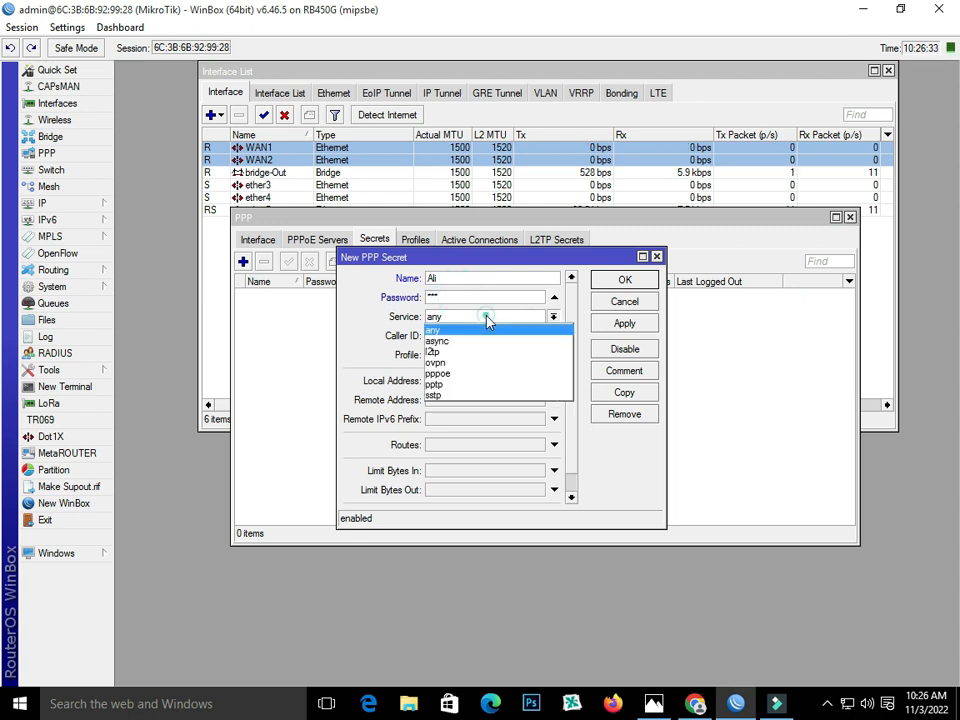
left_click(489, 374)
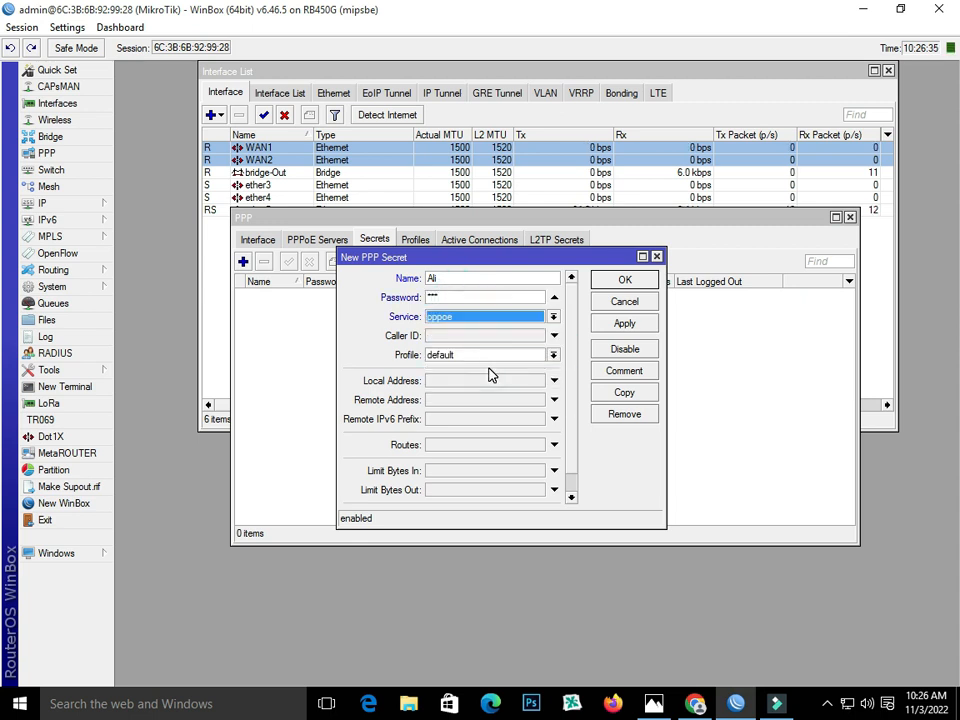
left_click(511, 357)
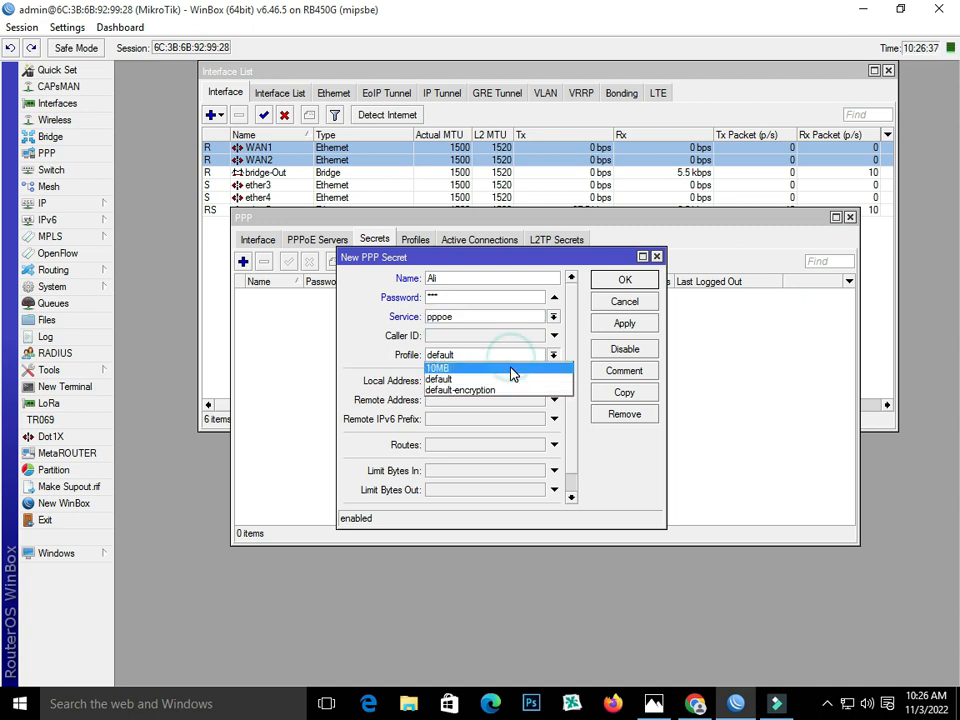
left_click(506, 367)
left_click(624, 323)
left_click(626, 281)
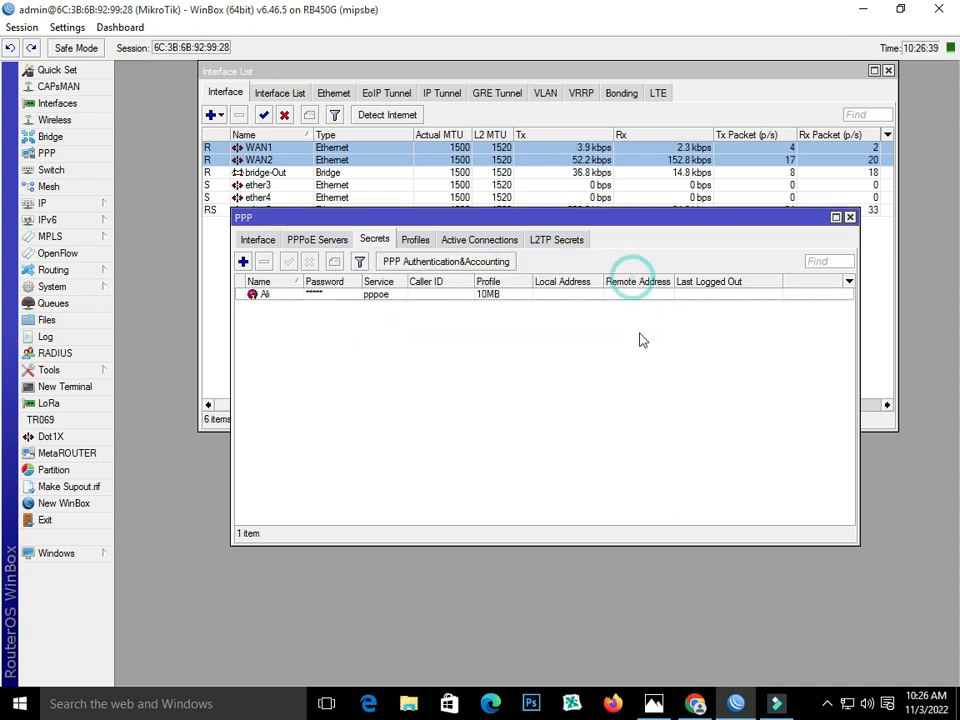
- Dial the Windows Broadband Connection, signing in with the new PPP secret's user name and password
left_click(850, 217)
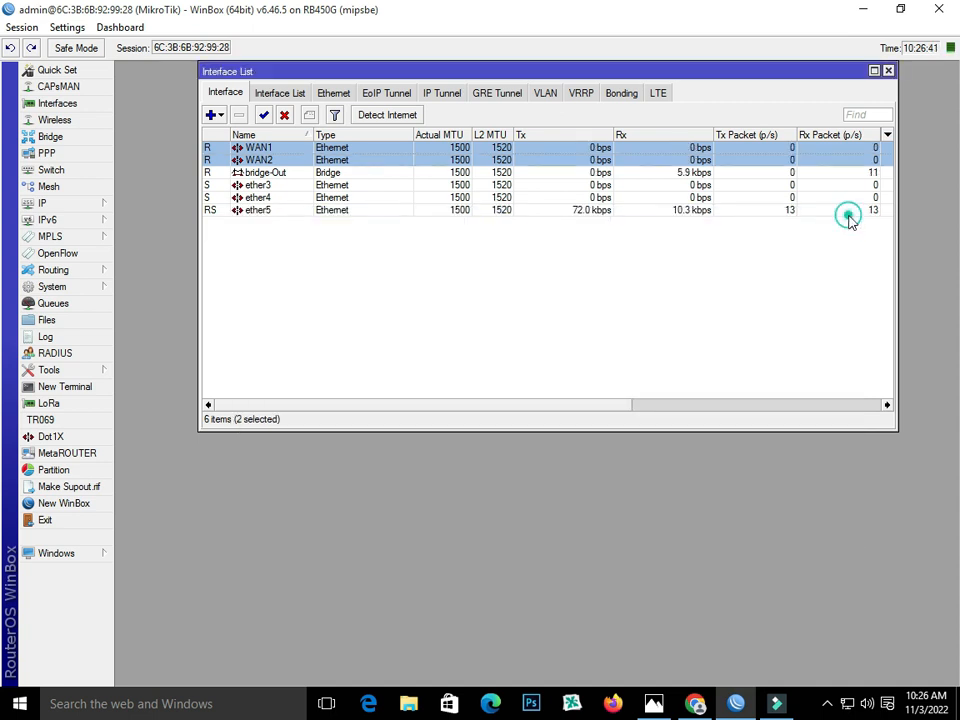
left_click(846, 704)
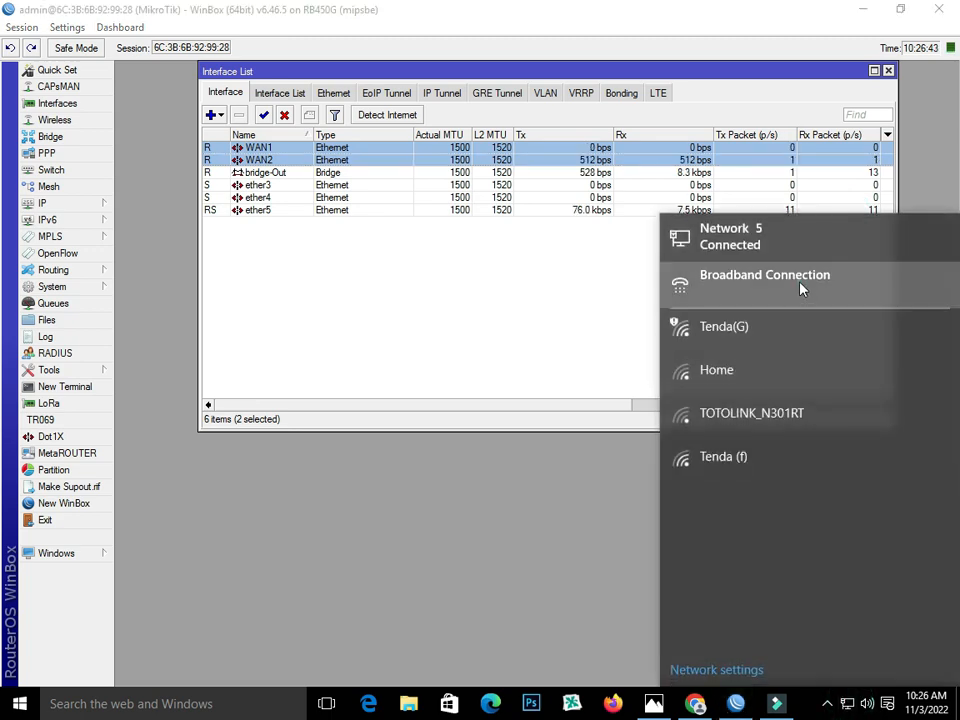
left_click(801, 285)
left_click(509, 255)
left_click(508, 300)
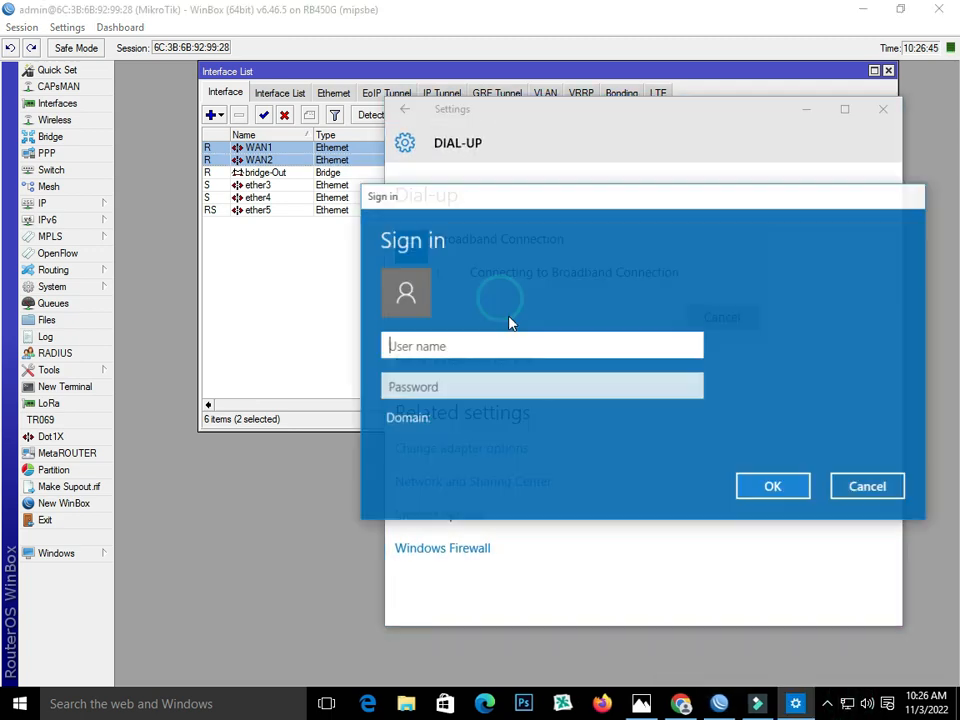
type("Ali")
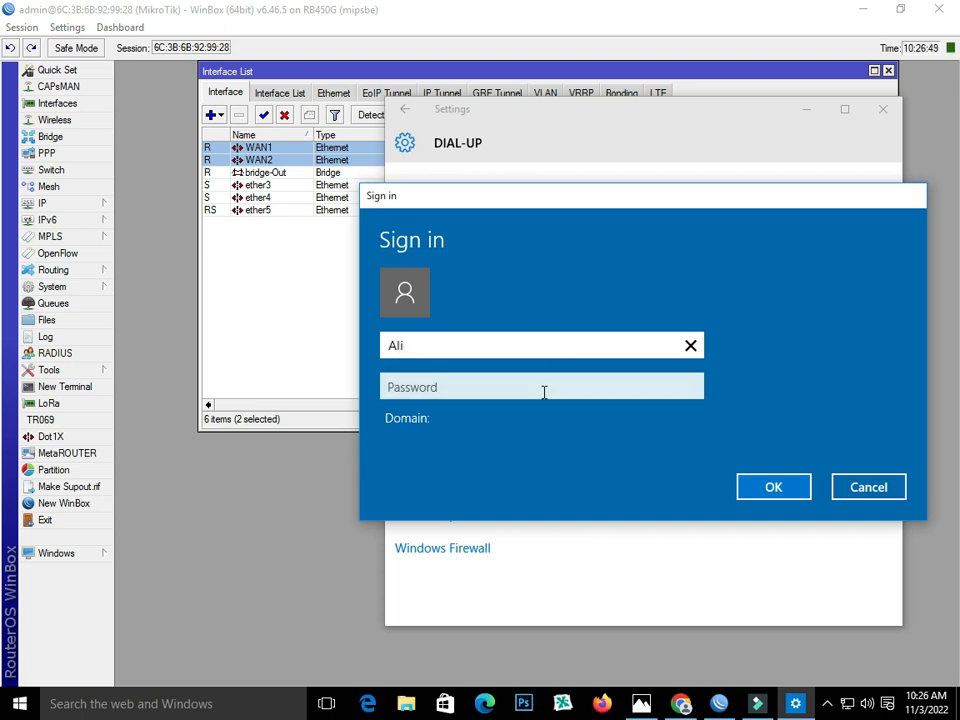
left_click(542, 390)
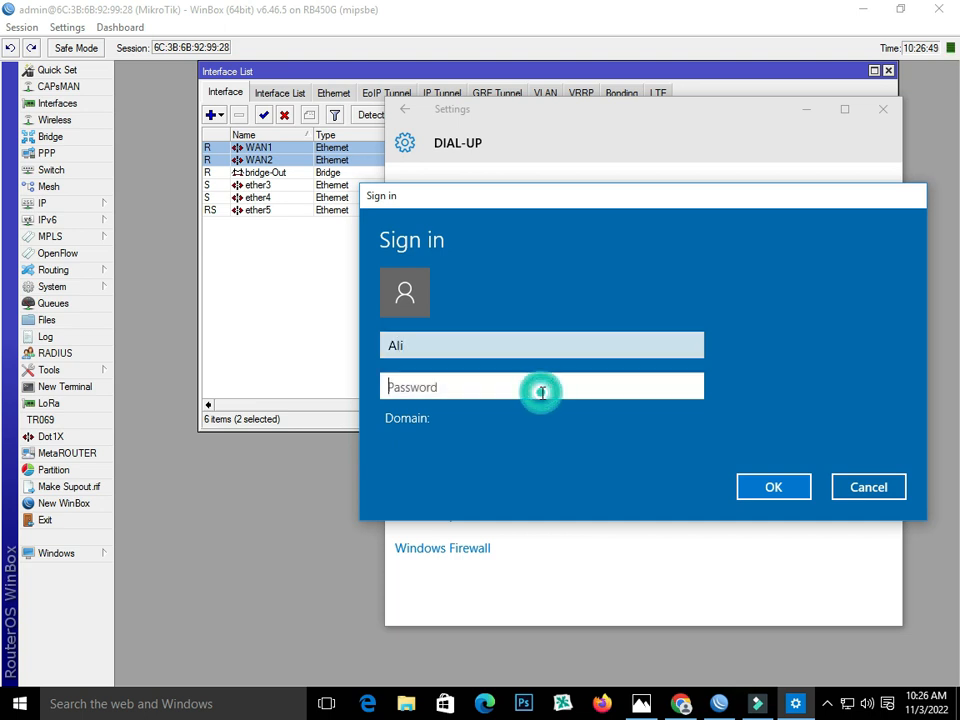
type("1")
left_click(767, 488)
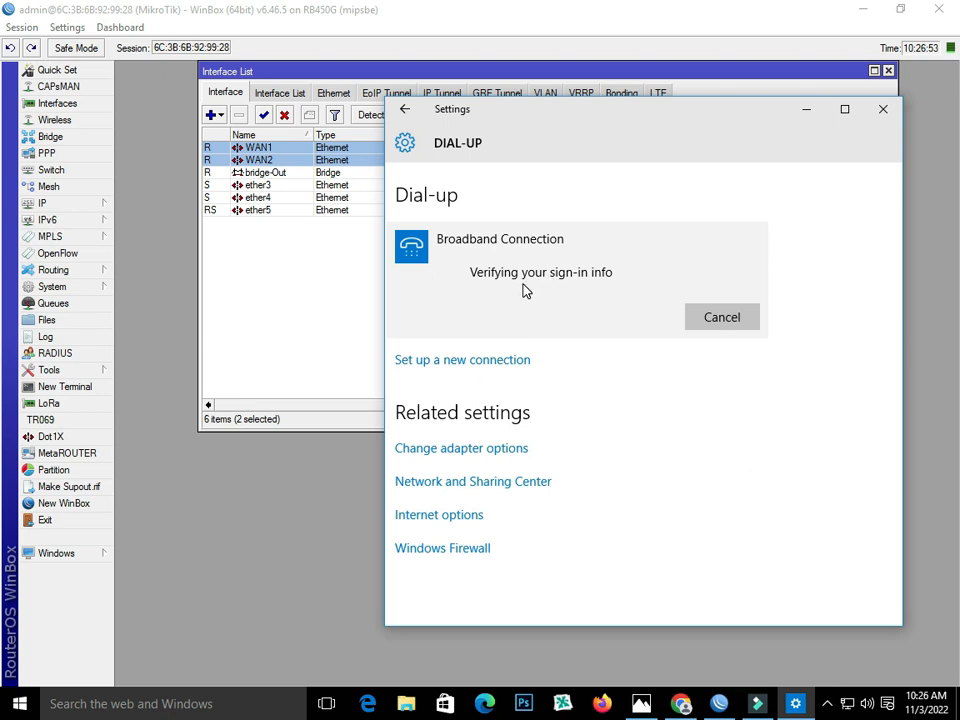
left_click(882, 110)
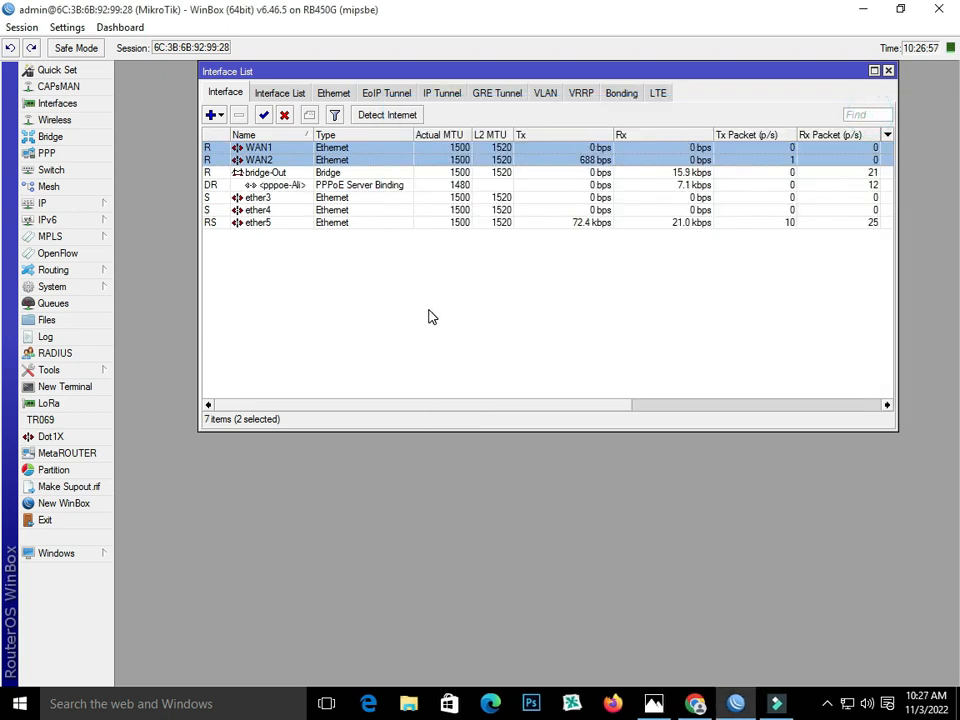
- Load Speedtest by Ookla in Chrome, close the Google tab, and start a speed test
left_click(697, 706)
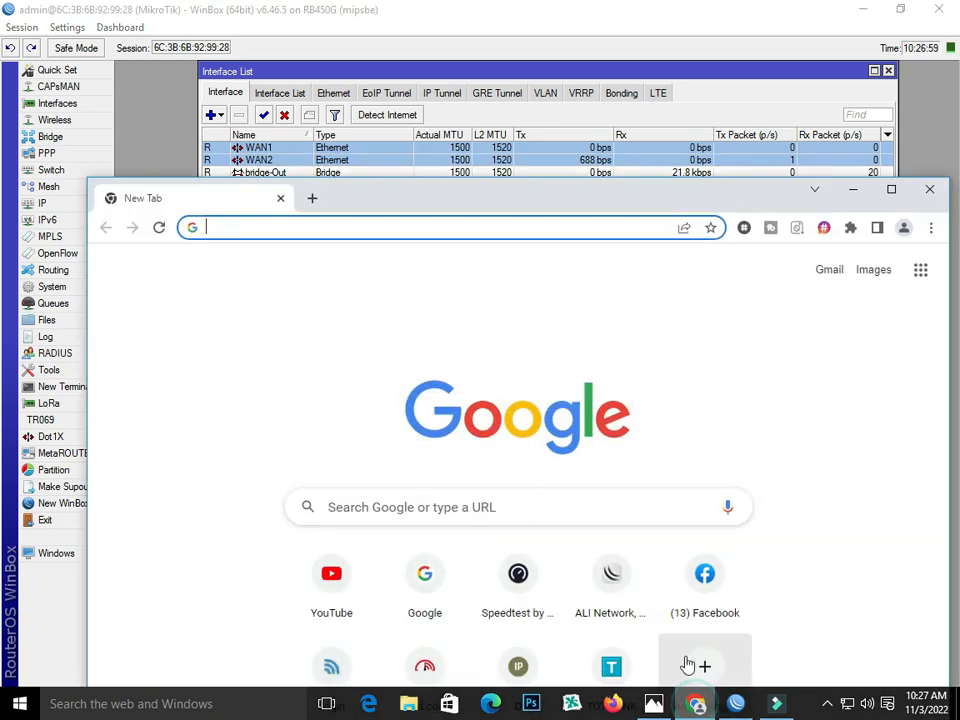
left_click(427, 568)
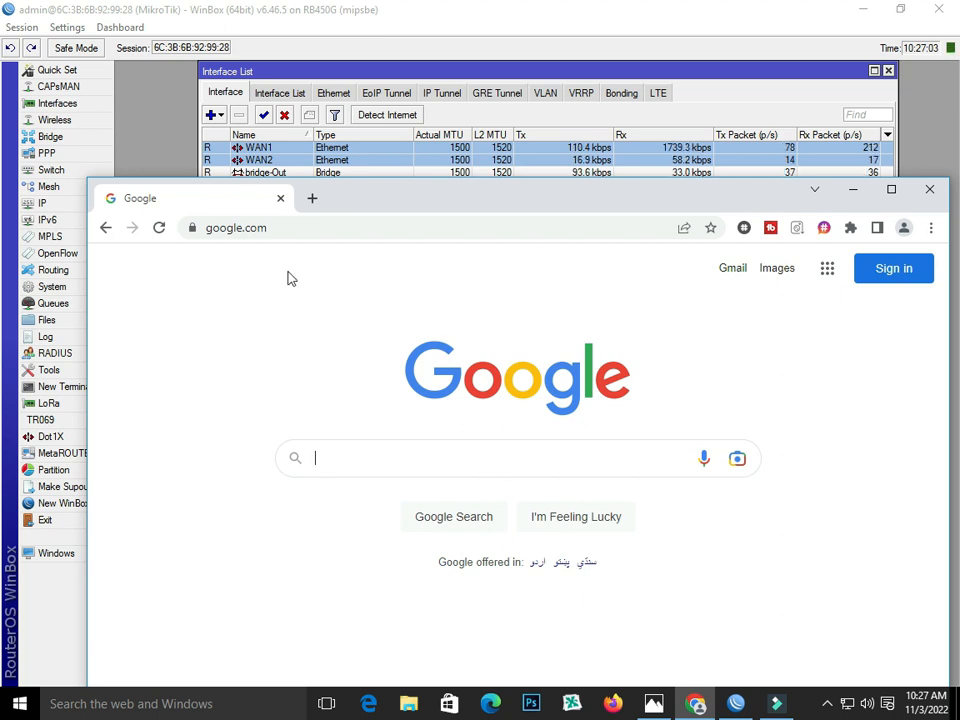
left_click(312, 198)
left_click(512, 590)
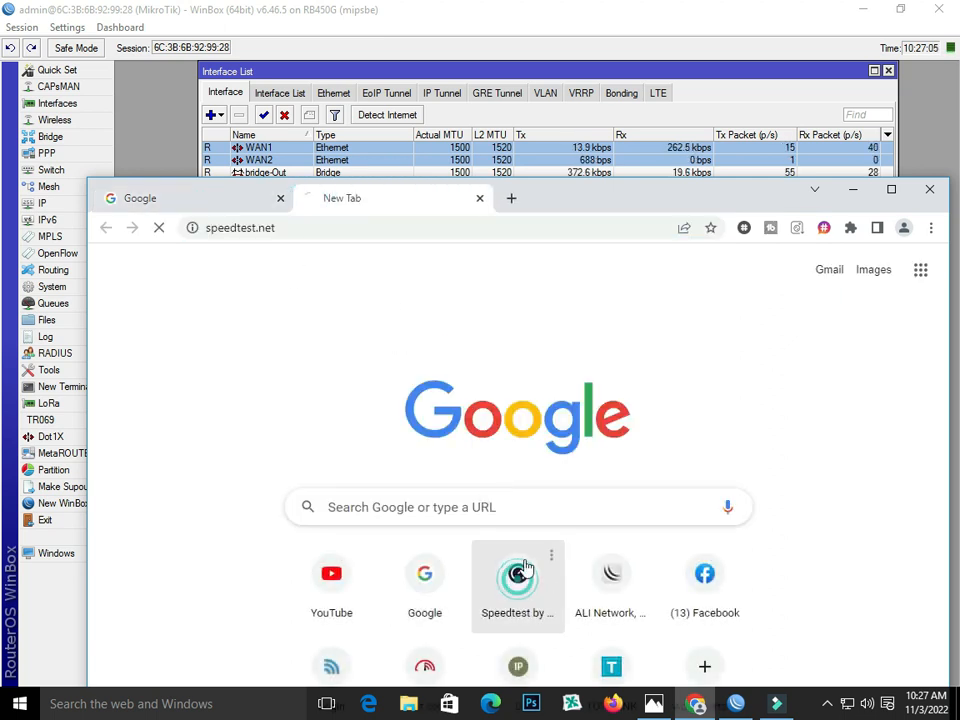
left_click(279, 199)
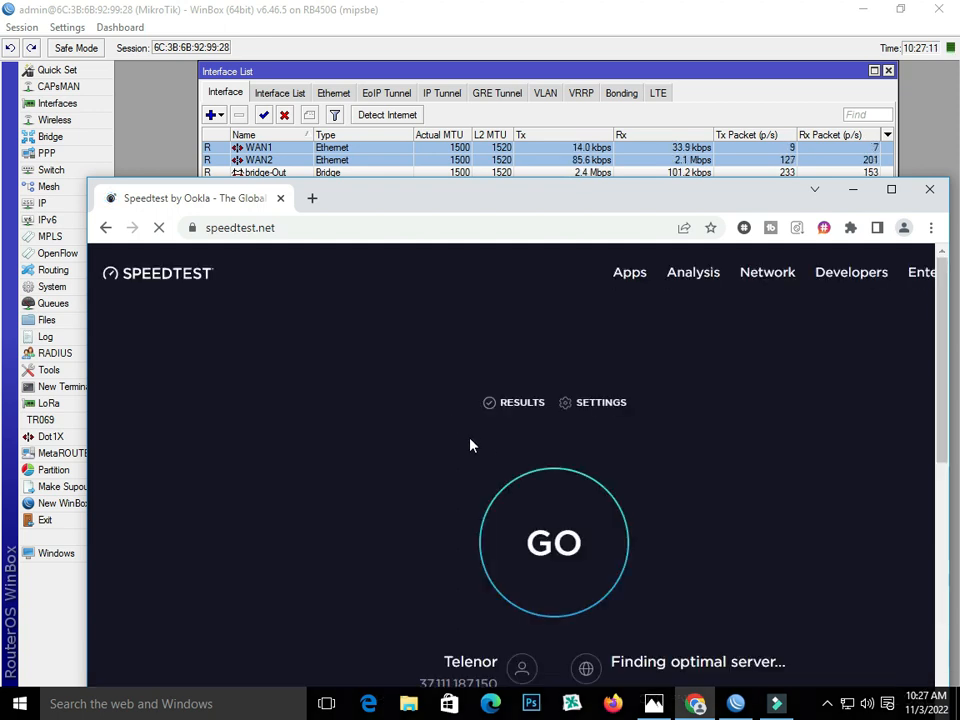
left_click(566, 530)
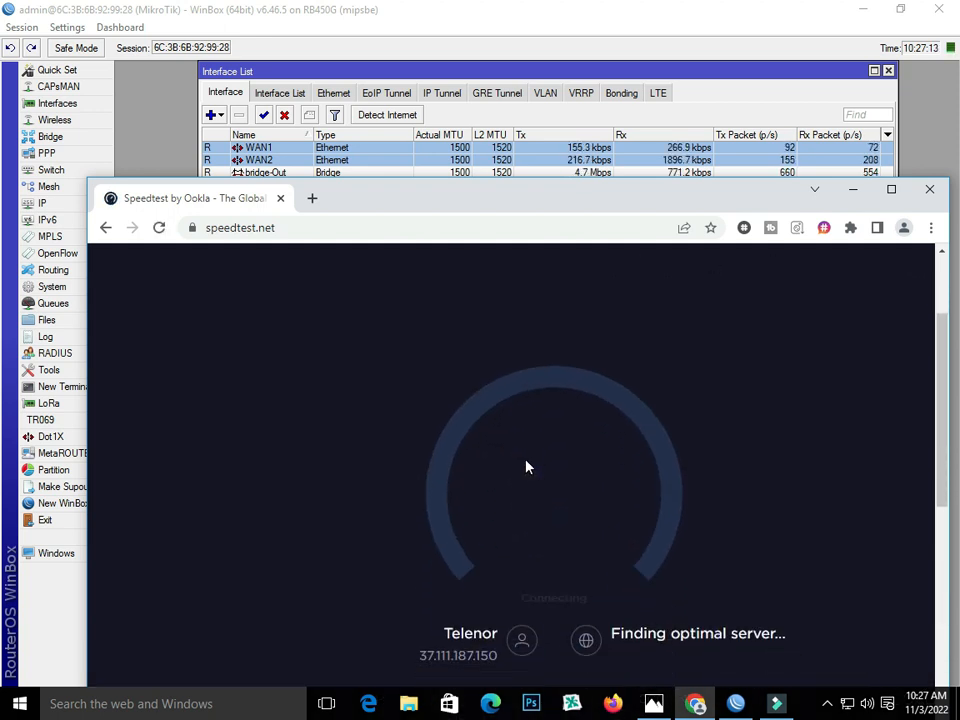
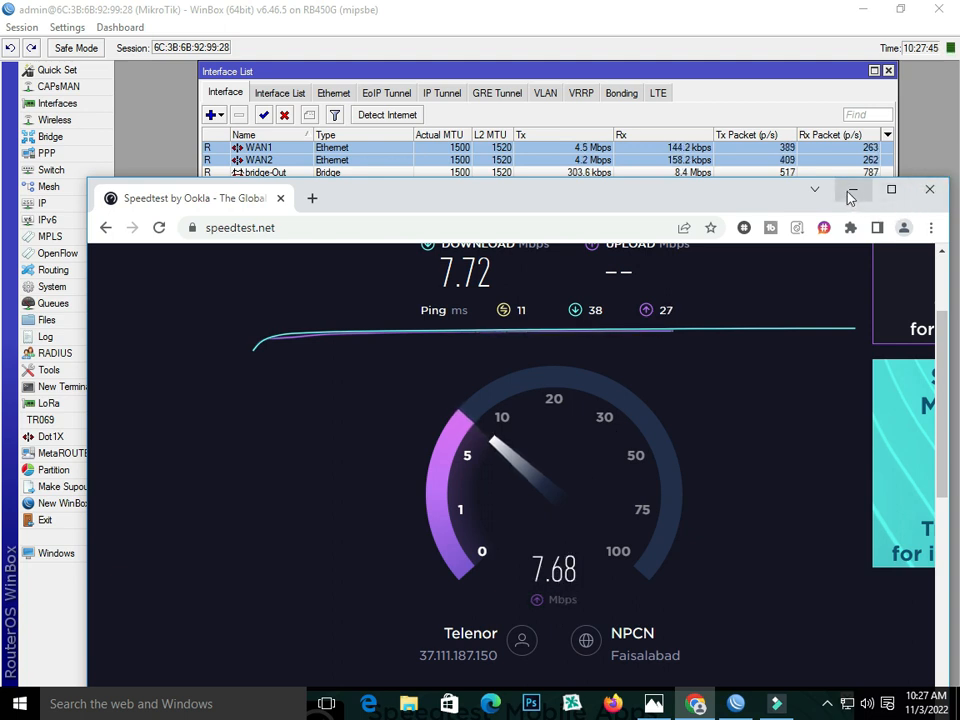
- Close the 7.72 Mbps Speedtest tab in Chrome and minimize the browser to reveal WinBox
left_click(312, 198)
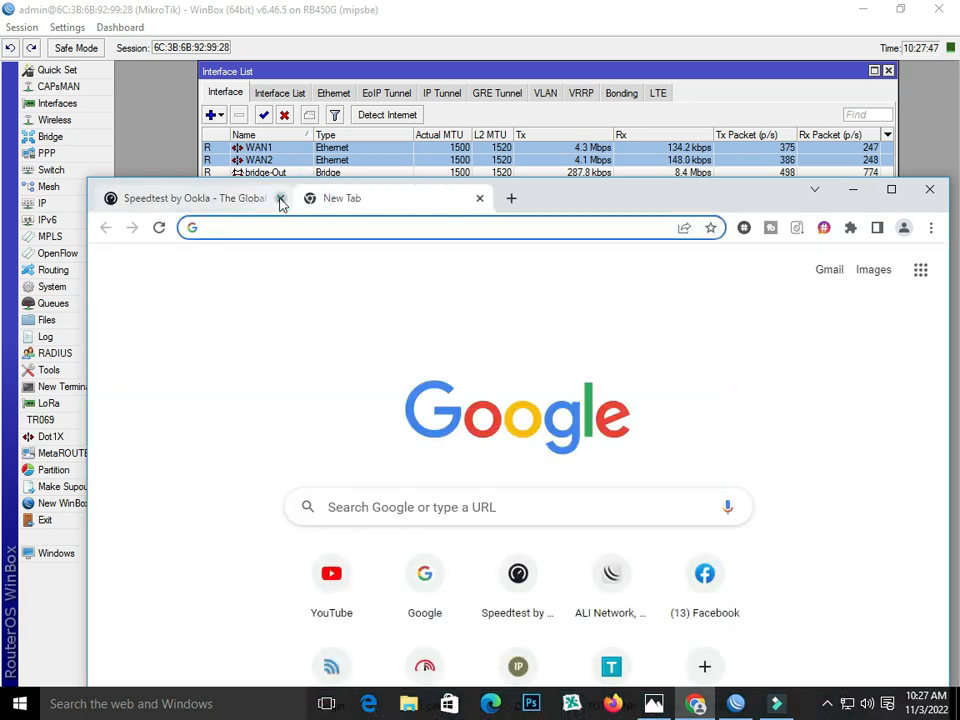
left_click(280, 198)
left_click(850, 189)
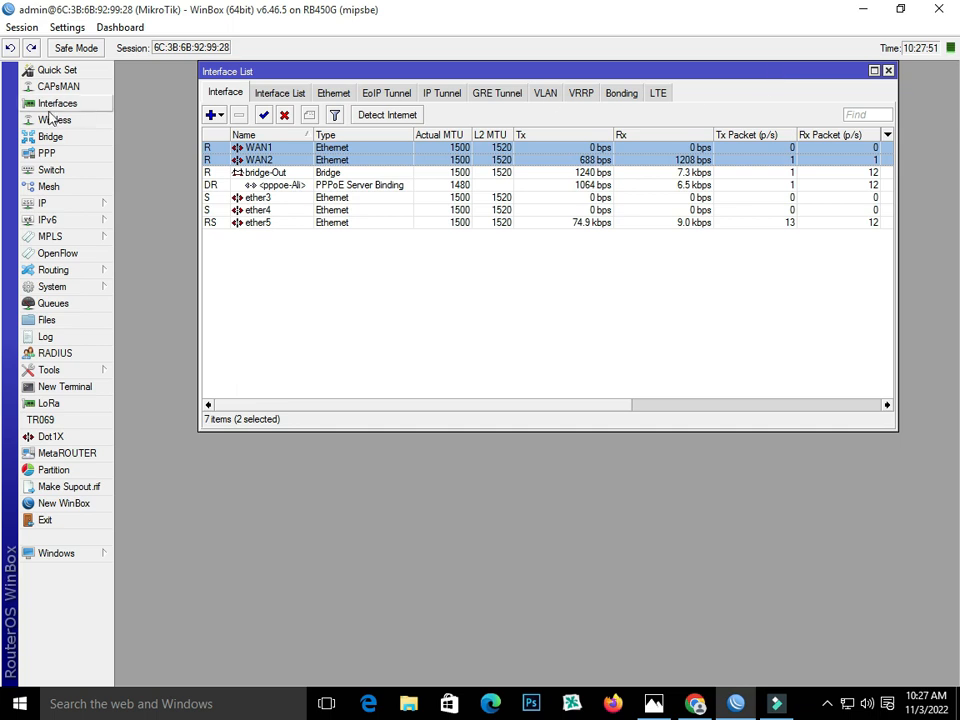
- Close the Interface List and launch Hotspot Setup from IP > Hotspot > Servers
left_click(62, 205)
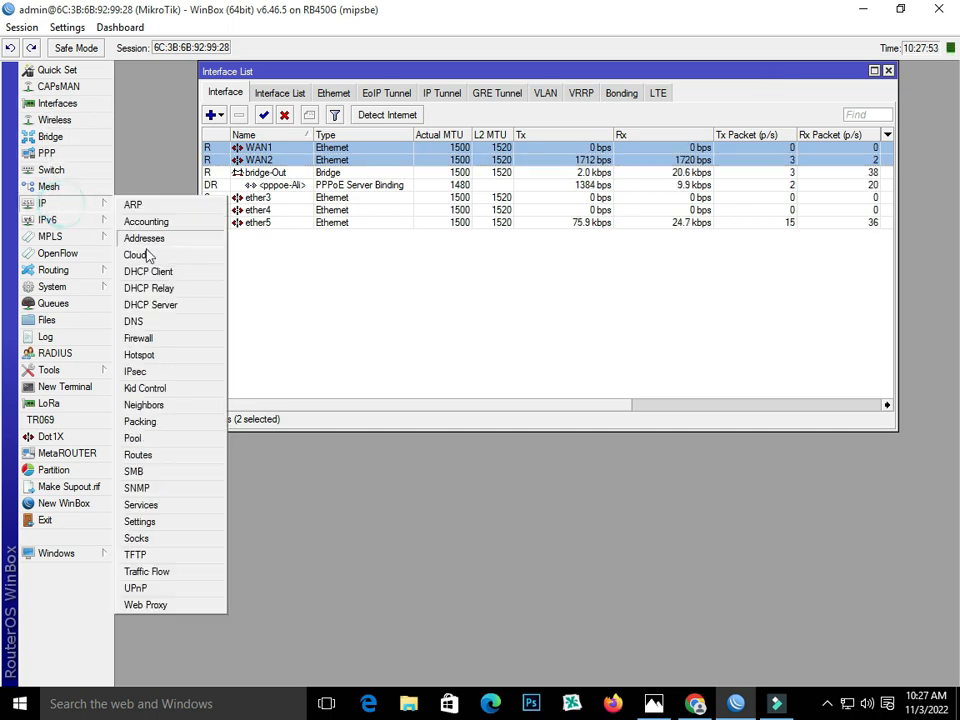
left_click(887, 72)
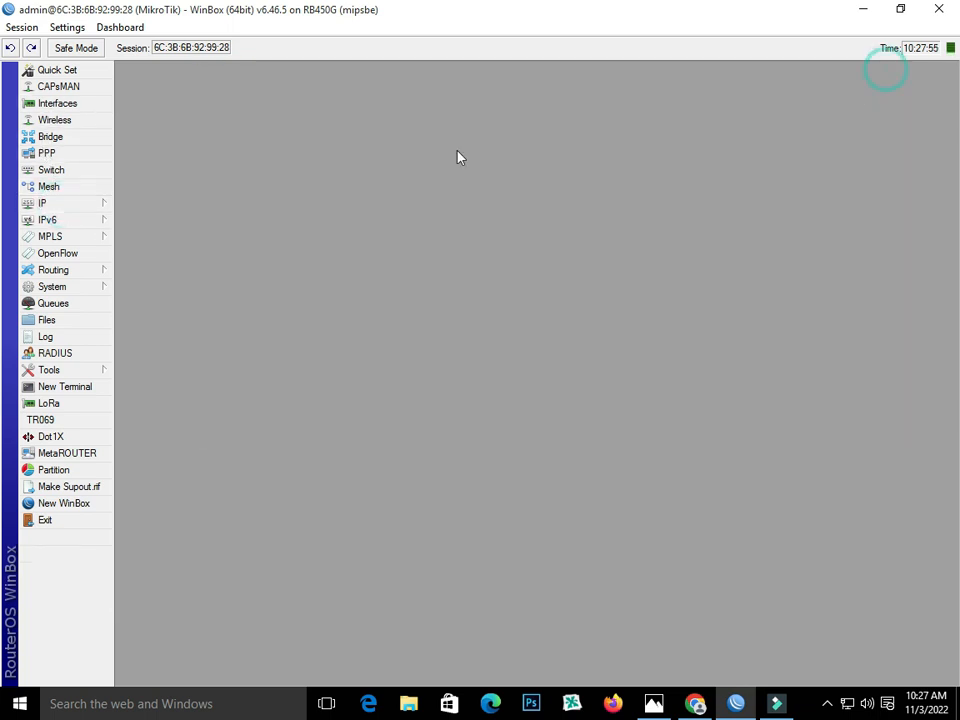
left_click(73, 202)
left_click(164, 355)
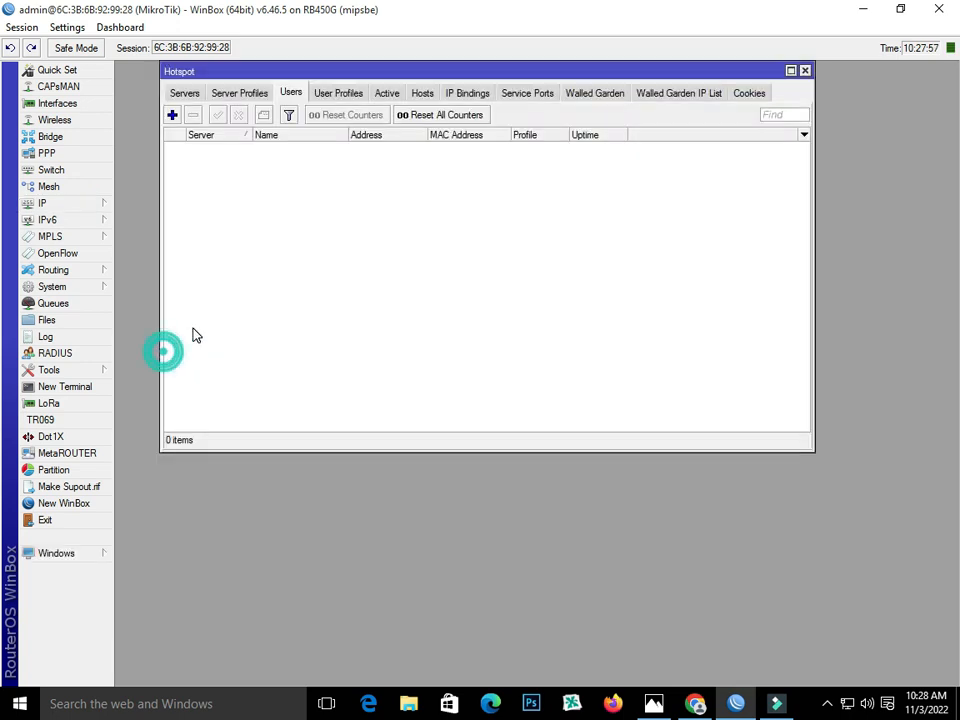
left_click(190, 94)
left_click(370, 114)
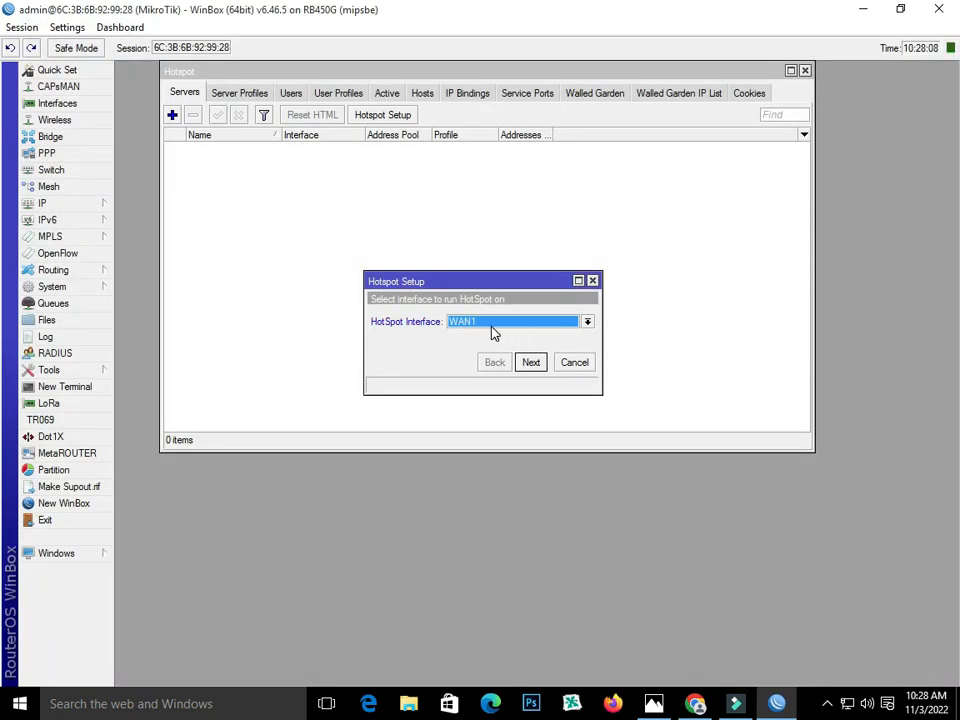
- Run the setup wizard on bridge-Out, accepting the default address, pool, certificate, SMTP and DNS servers
left_click(493, 325)
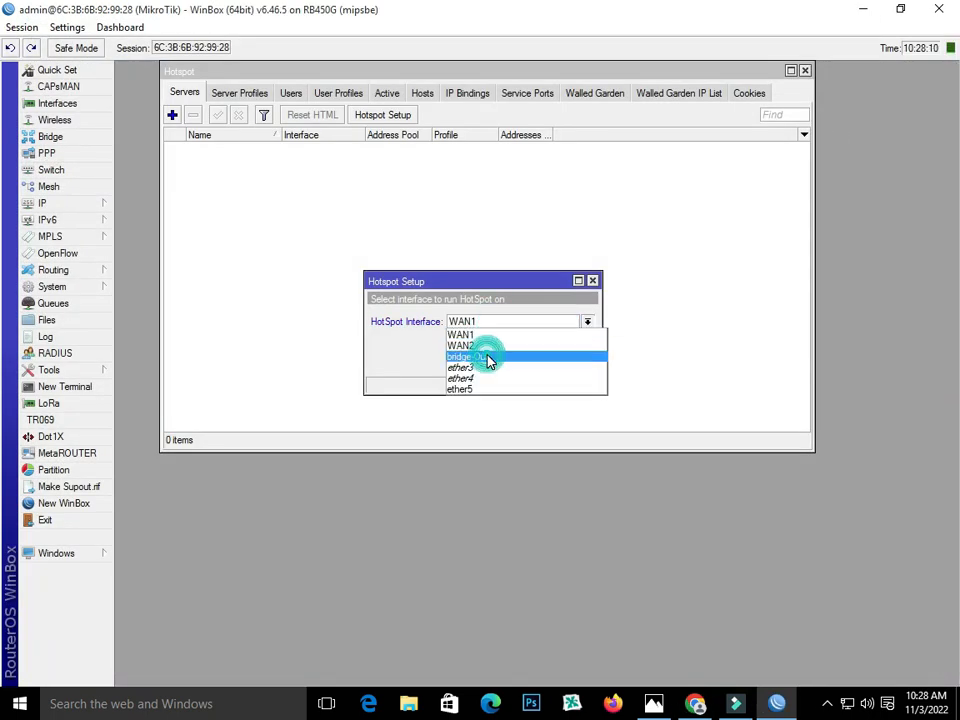
left_click(489, 361)
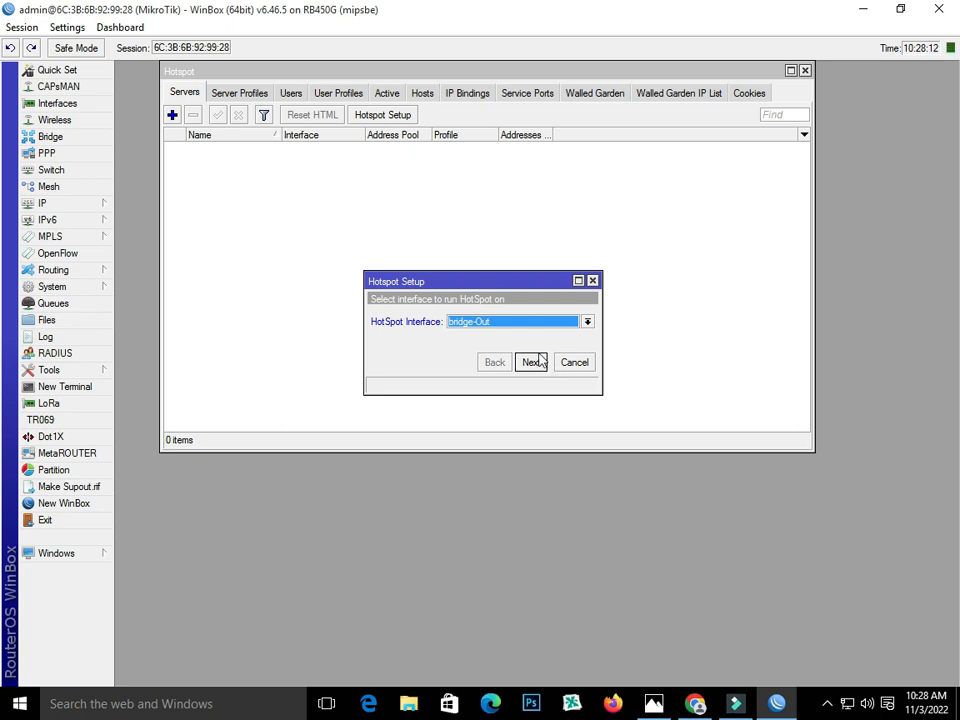
left_click(530, 364)
left_click(530, 364)
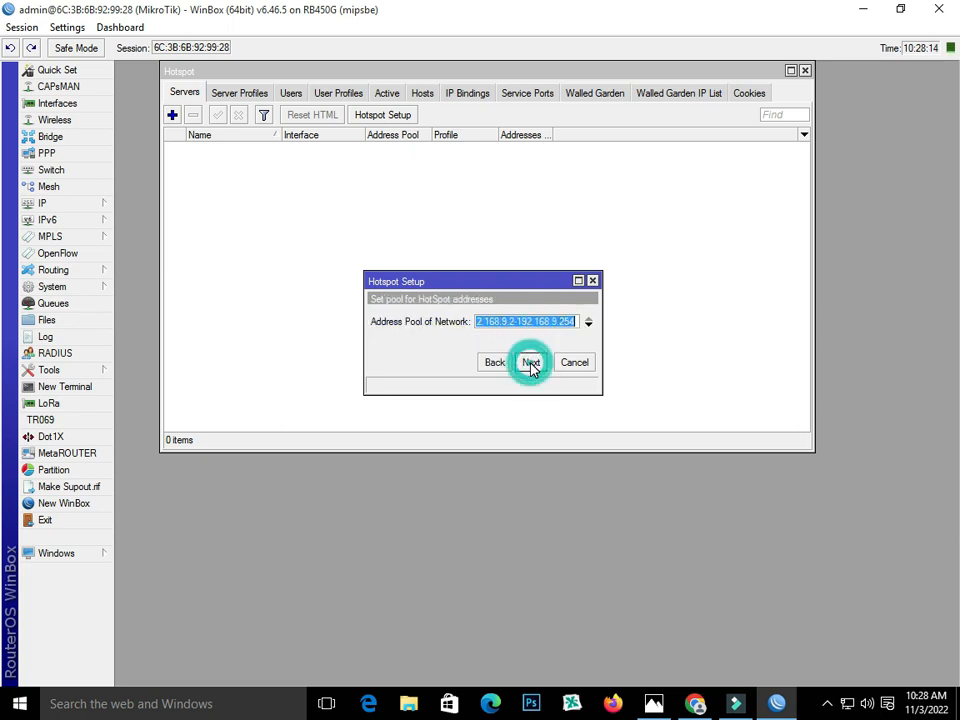
left_click(530, 364)
left_click(530, 364)
left_click(530, 364)
left_click(530, 364)
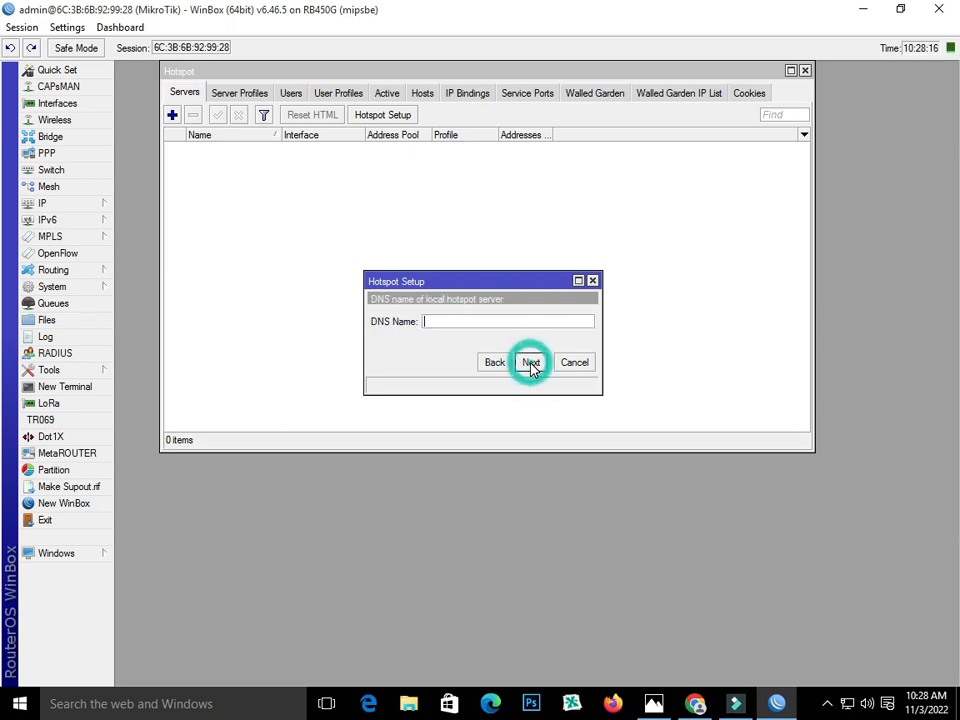
- Bring the wizard back into view, copy its DNS name, and finish creating server hotspot1
left_click(695, 704)
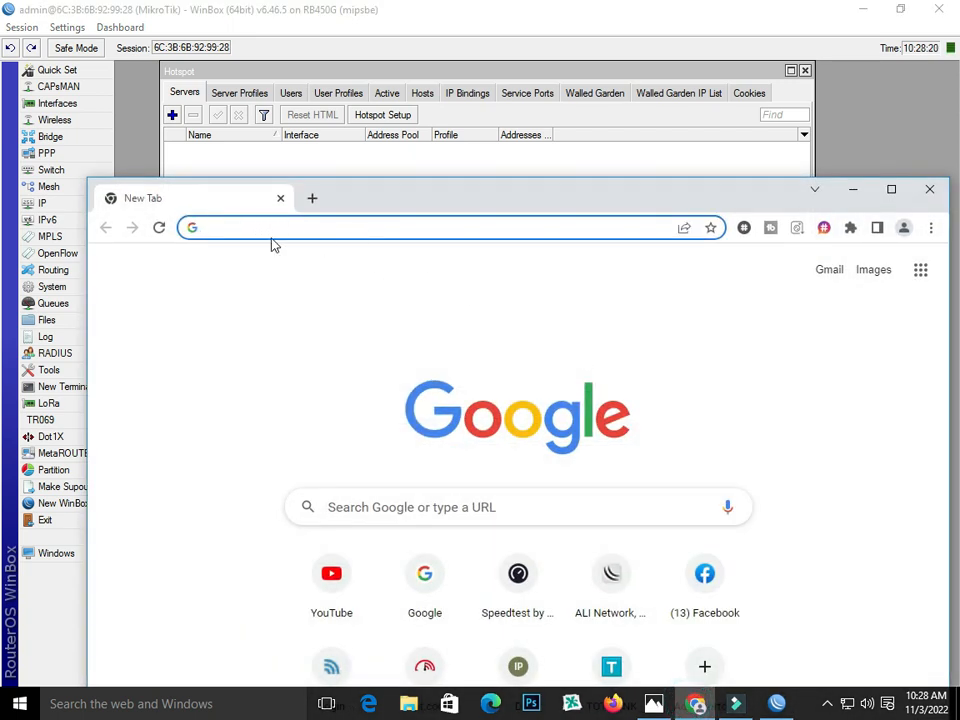
left_click(572, 73)
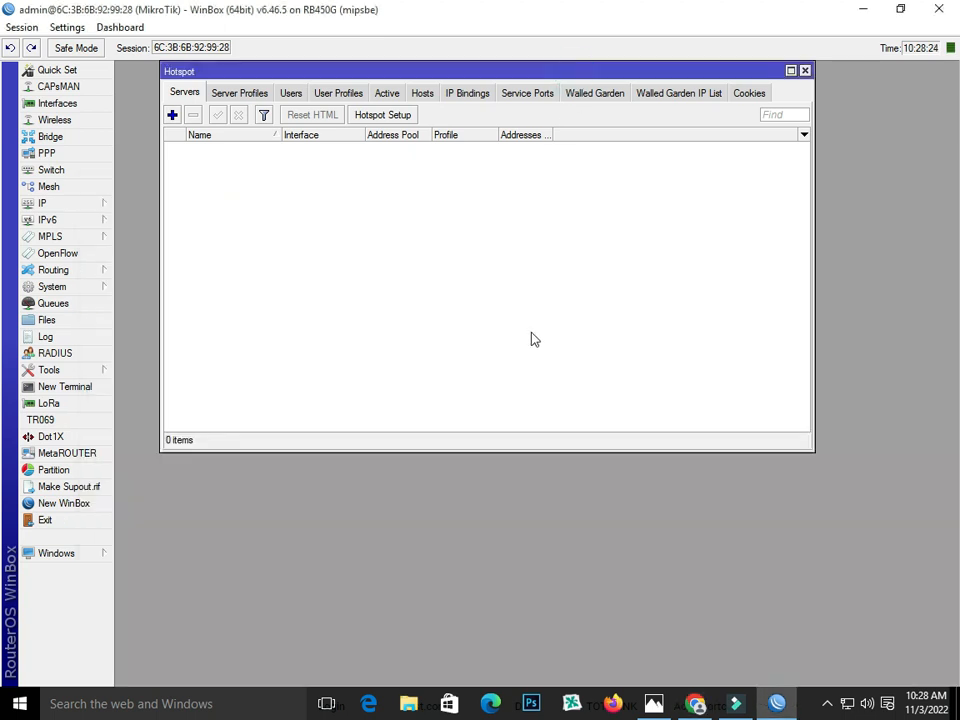
left_click_drag(582, 80, 868, 205)
left_click_drag(436, 283, 285, 487)
left_click_drag(690, 198, 360, 72)
left_click_drag(381, 480, 550, 269)
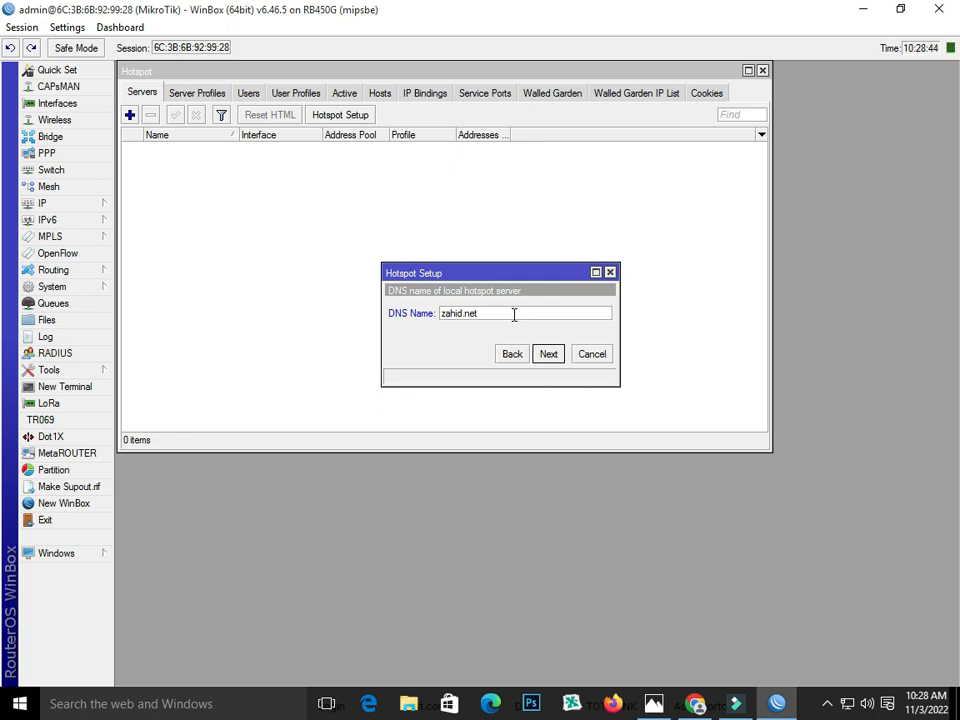
double_click(504, 317)
right_click(465, 316)
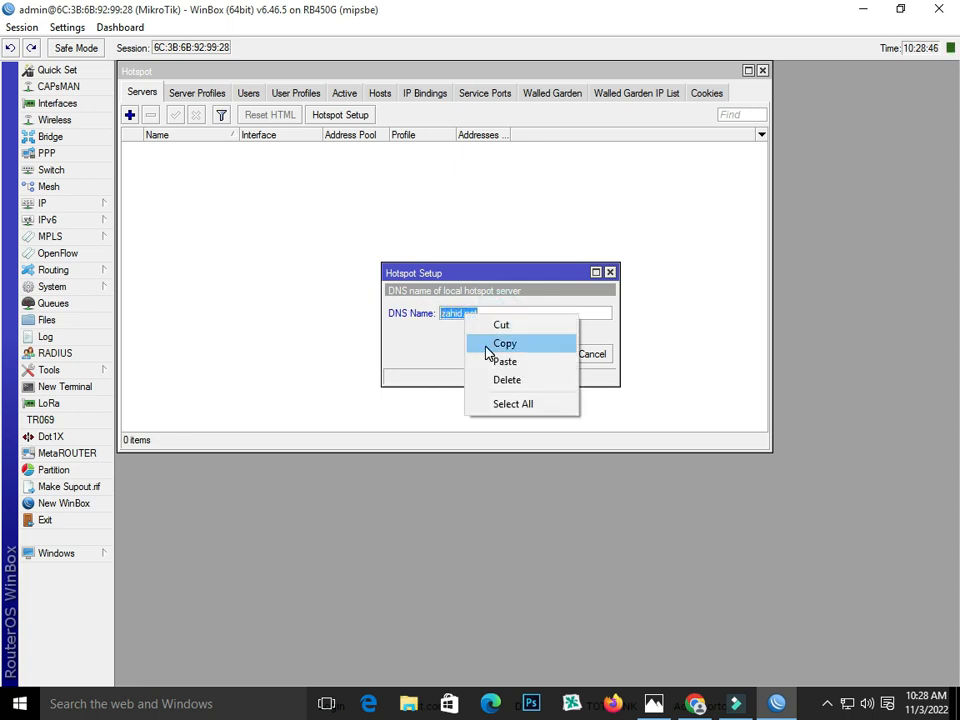
left_click(488, 343)
left_click(549, 354)
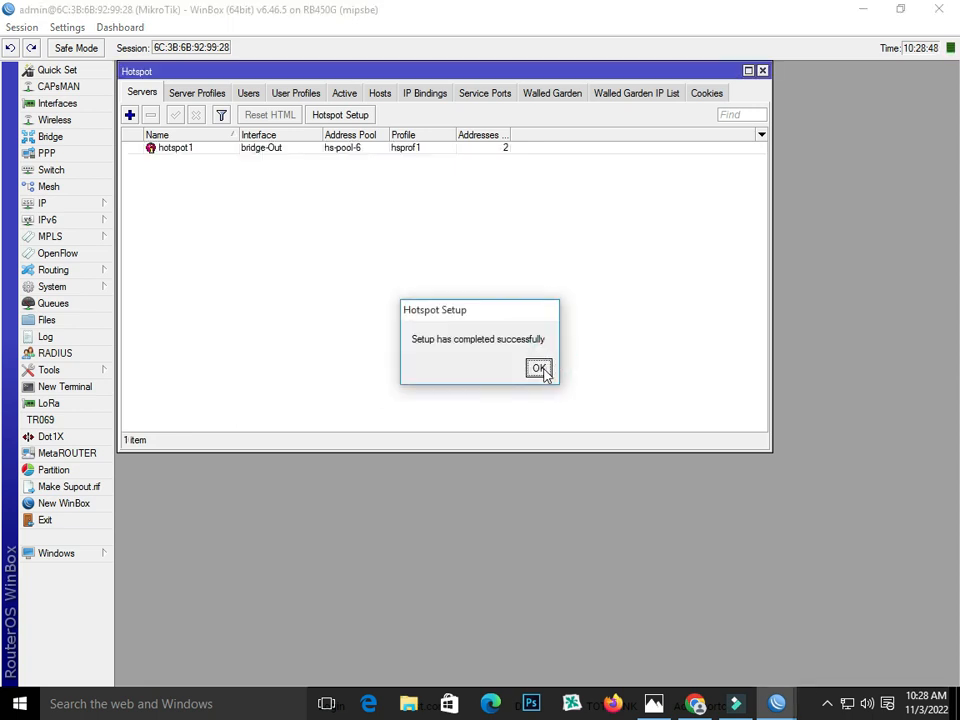
left_click(540, 368)
left_click(166, 150)
- Set hotspot1's Addresses Per MAC to 1
double_click(166, 150)
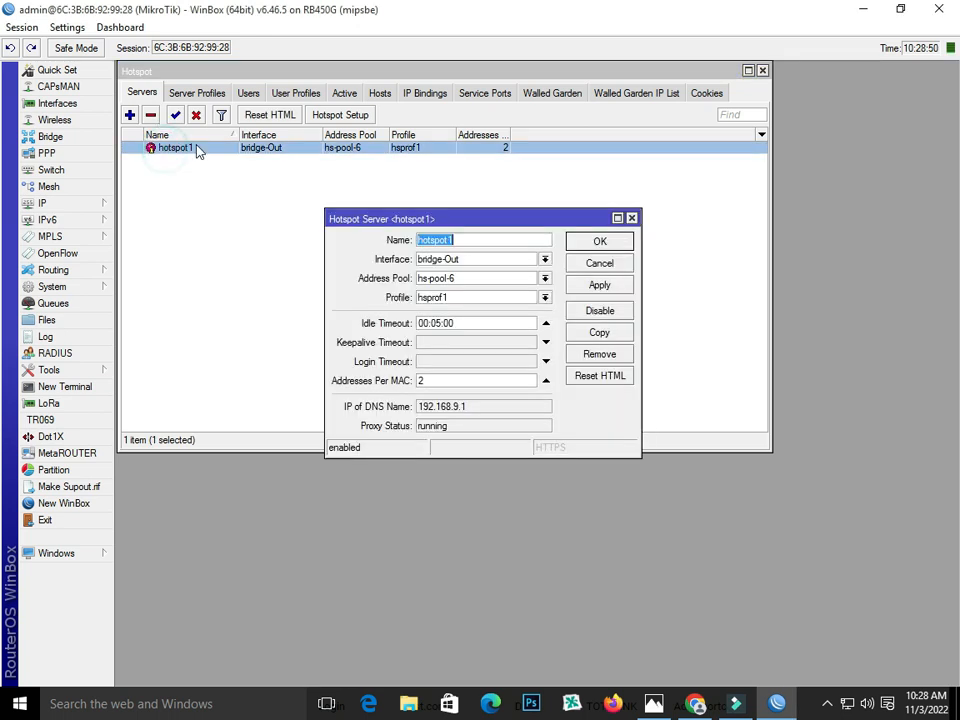
left_click(455, 383)
double_click(455, 381)
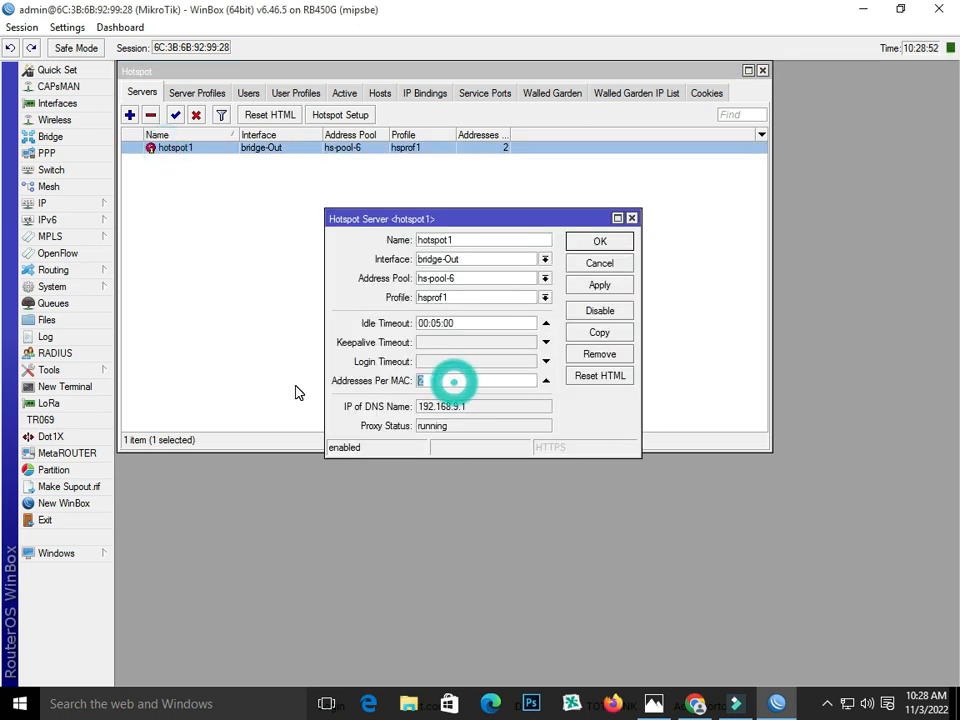
type("1")
left_click(610, 285)
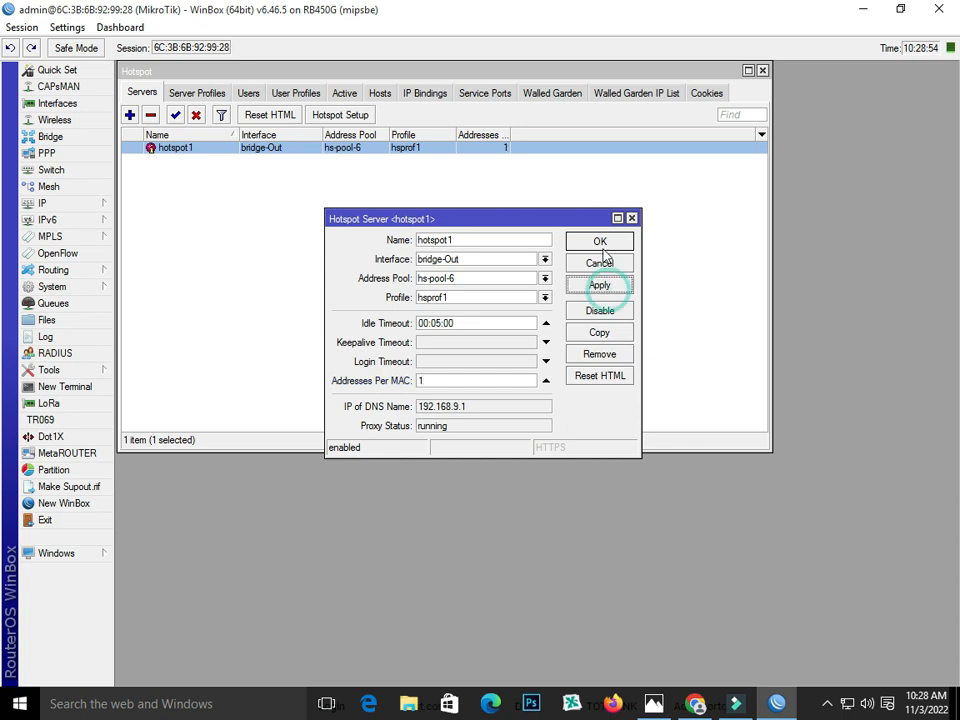
left_click(600, 241)
- Make server profile hsprof1 log in by HTTP CHAP only, clearing MAC and Cookie
left_click(186, 95)
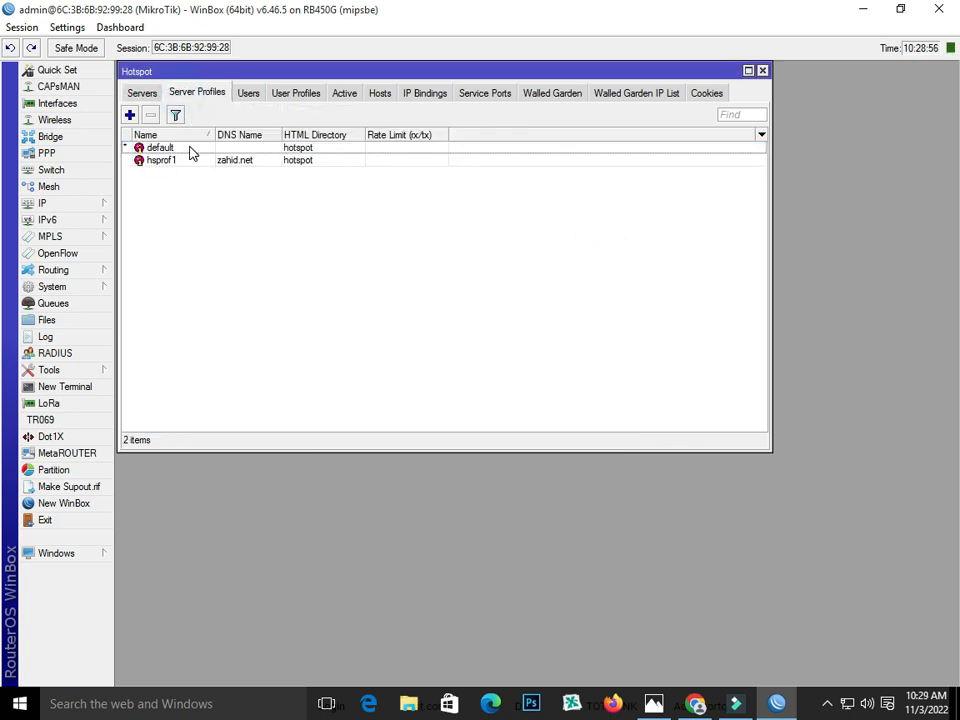
double_click(190, 162)
double_click(471, 257)
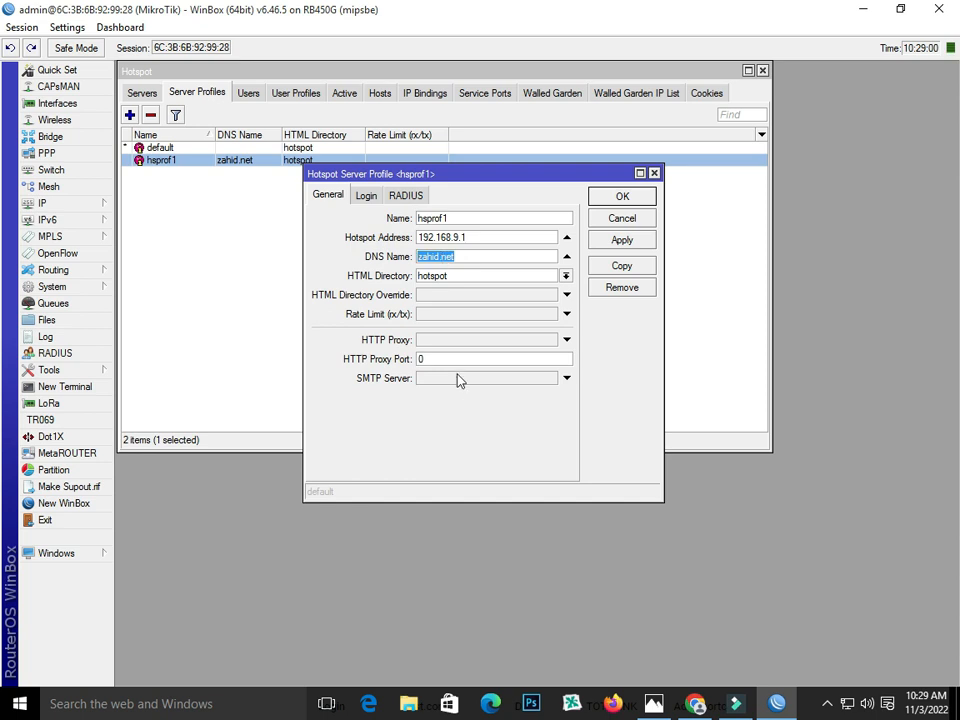
left_click(367, 196)
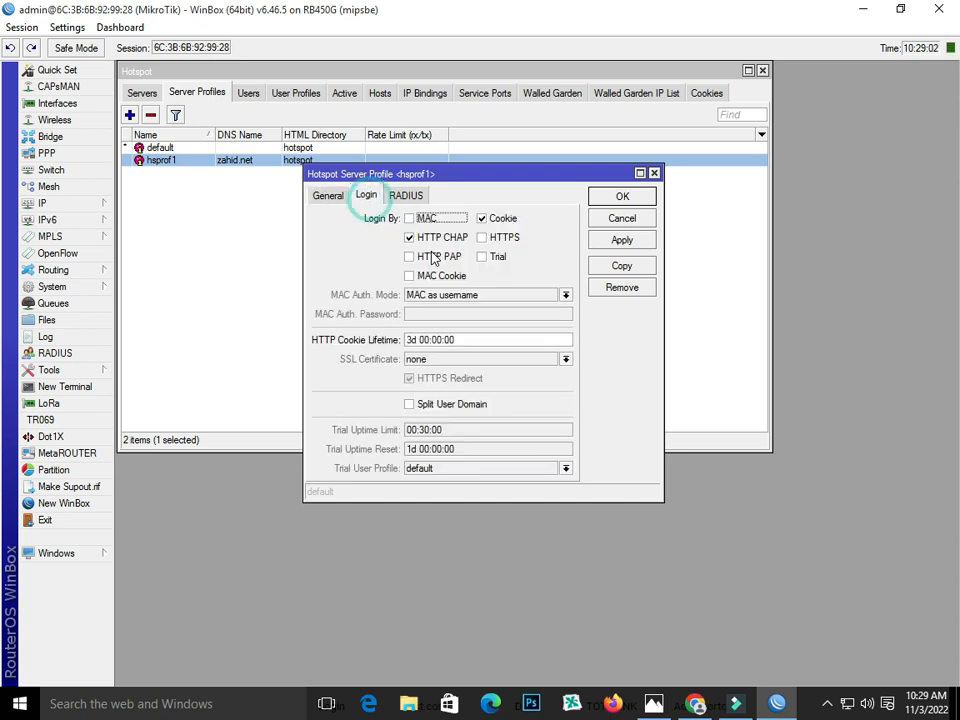
left_click(411, 219)
left_click(413, 219)
left_click(496, 218)
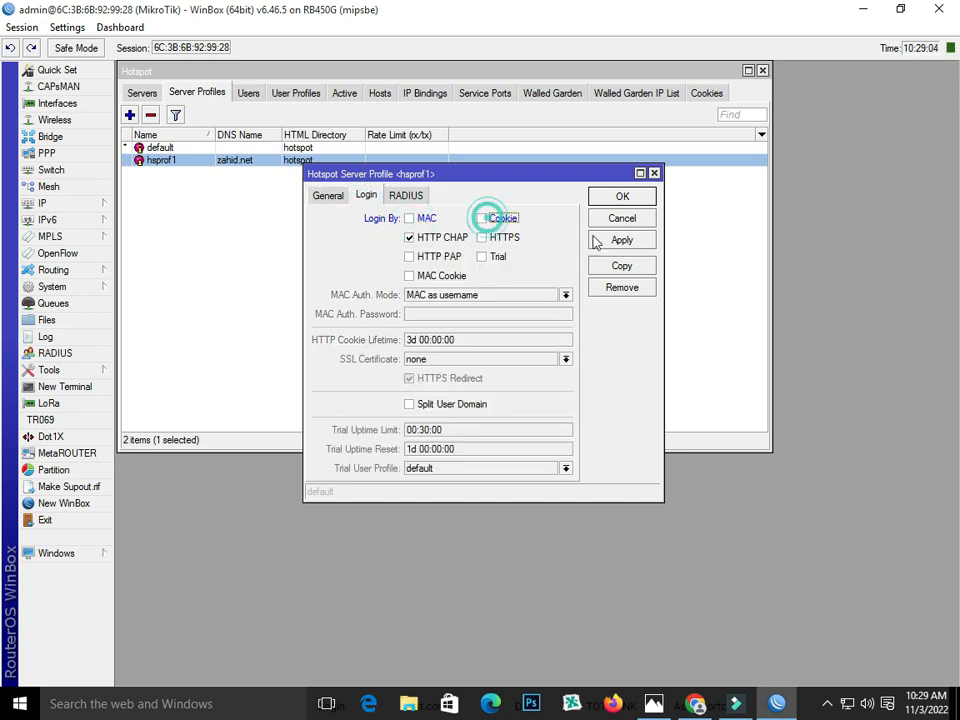
left_click(636, 241)
left_click(622, 198)
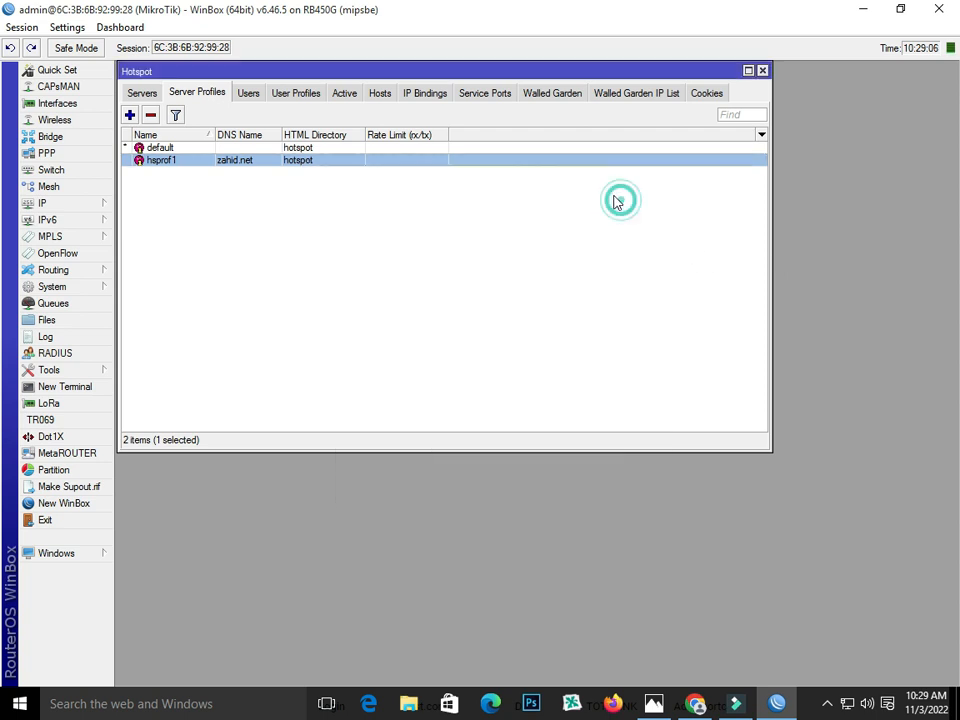
left_click(300, 92)
- Start a new user profile named 10MB and assign pool hs-pool-6 after checking the IP pools
left_click(129, 115)
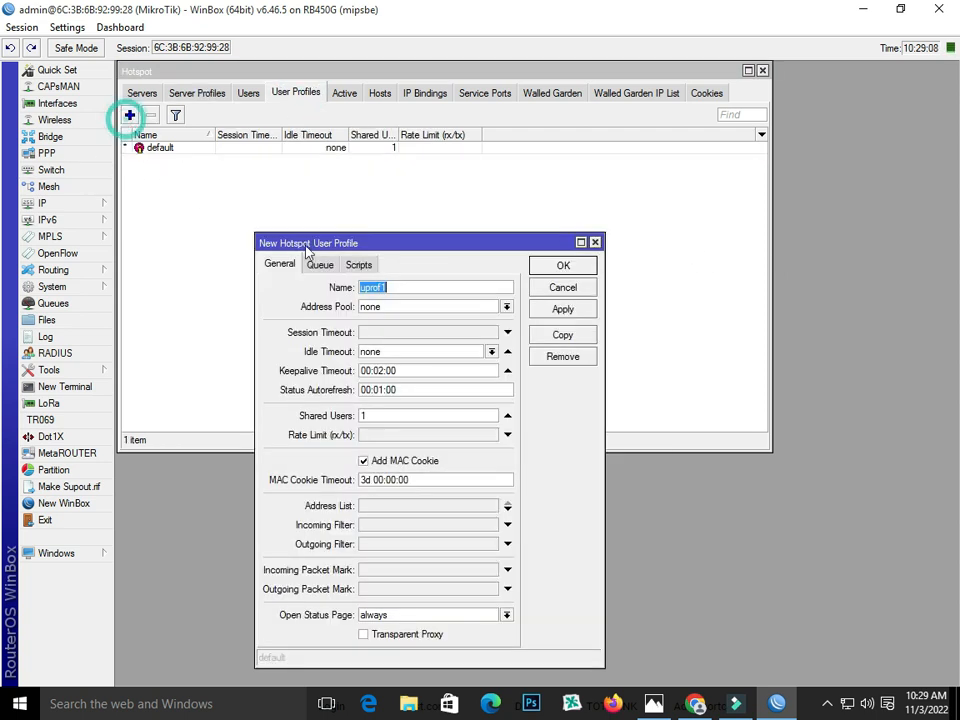
type("10MB")
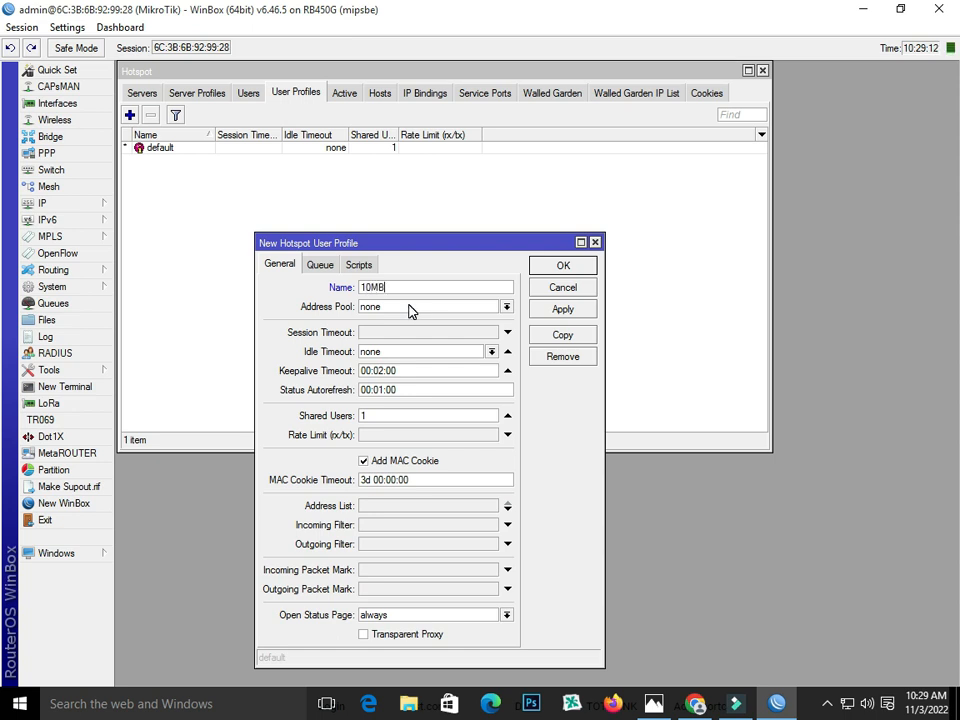
left_click(418, 312)
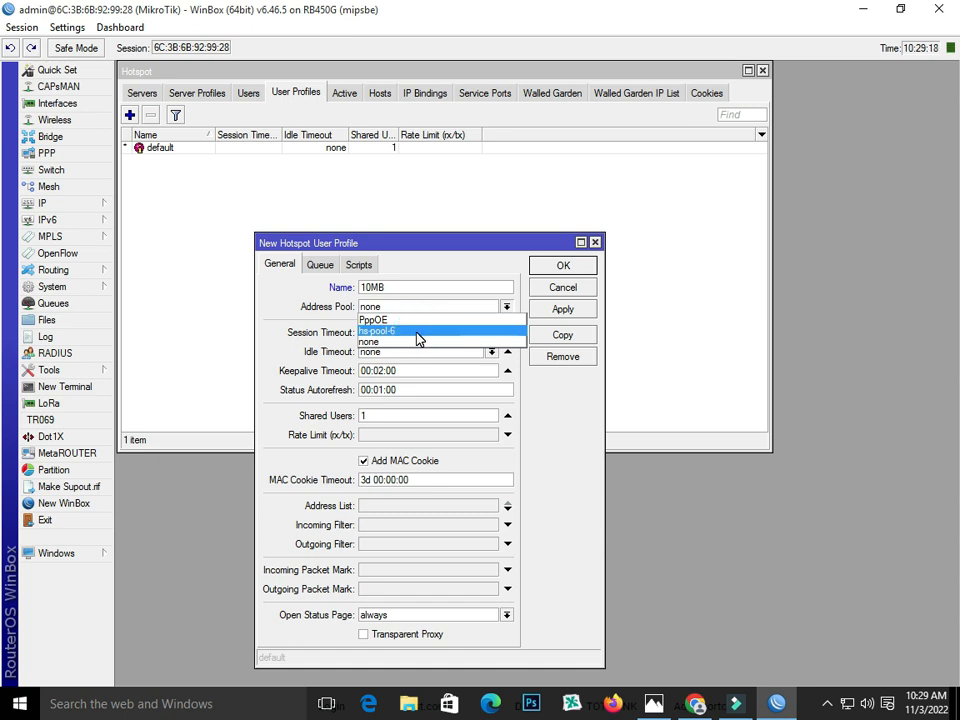
left_click(413, 331)
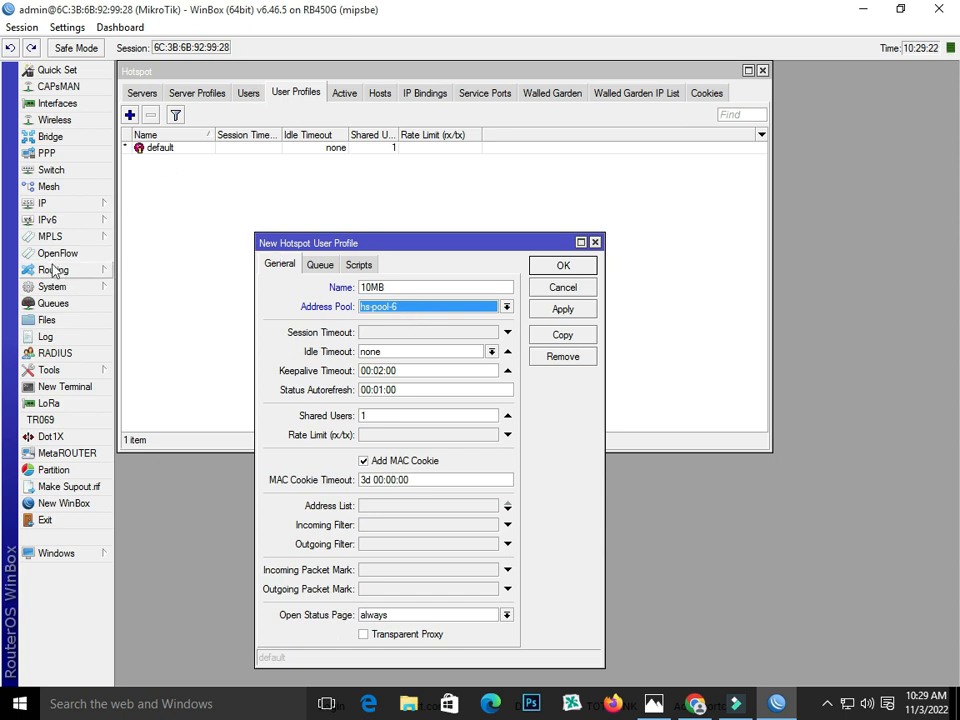
left_click(42, 203)
left_click(165, 441)
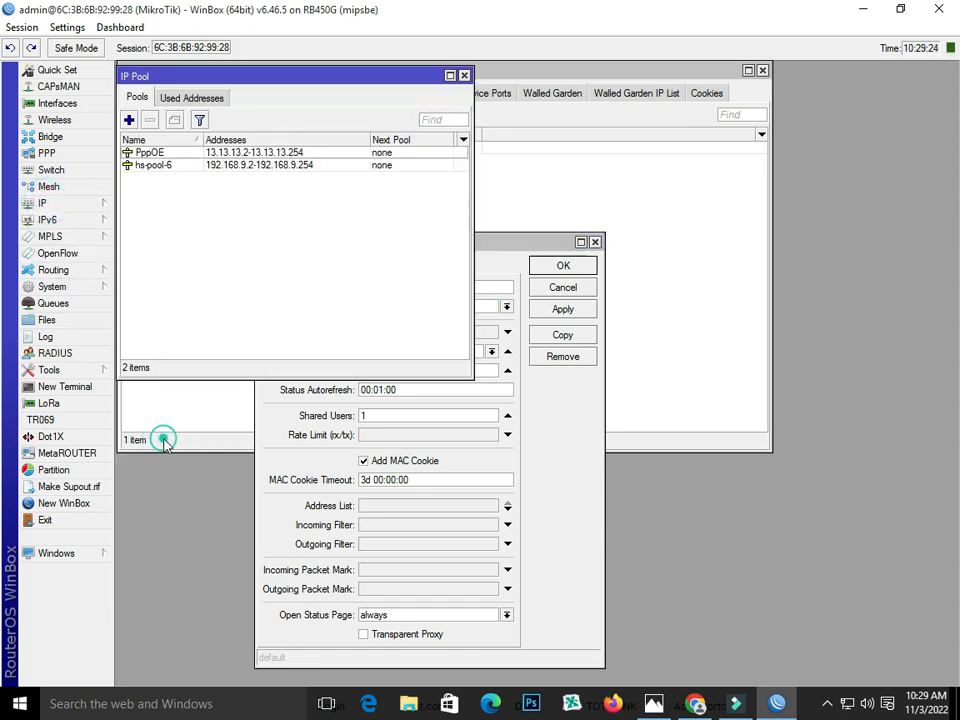
left_click(152, 153)
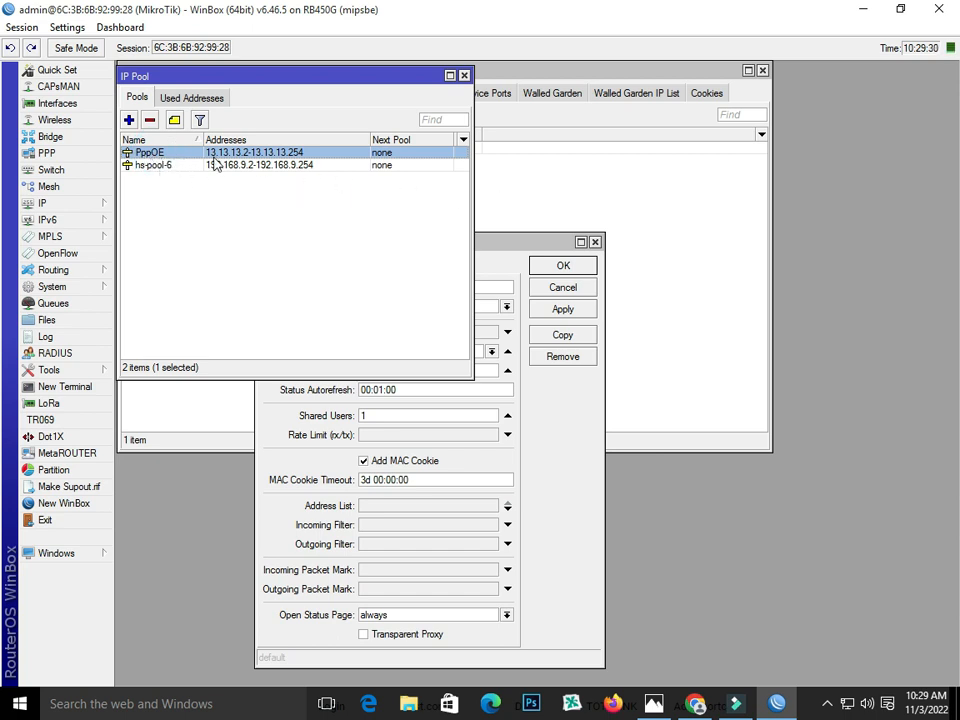
left_click(162, 166)
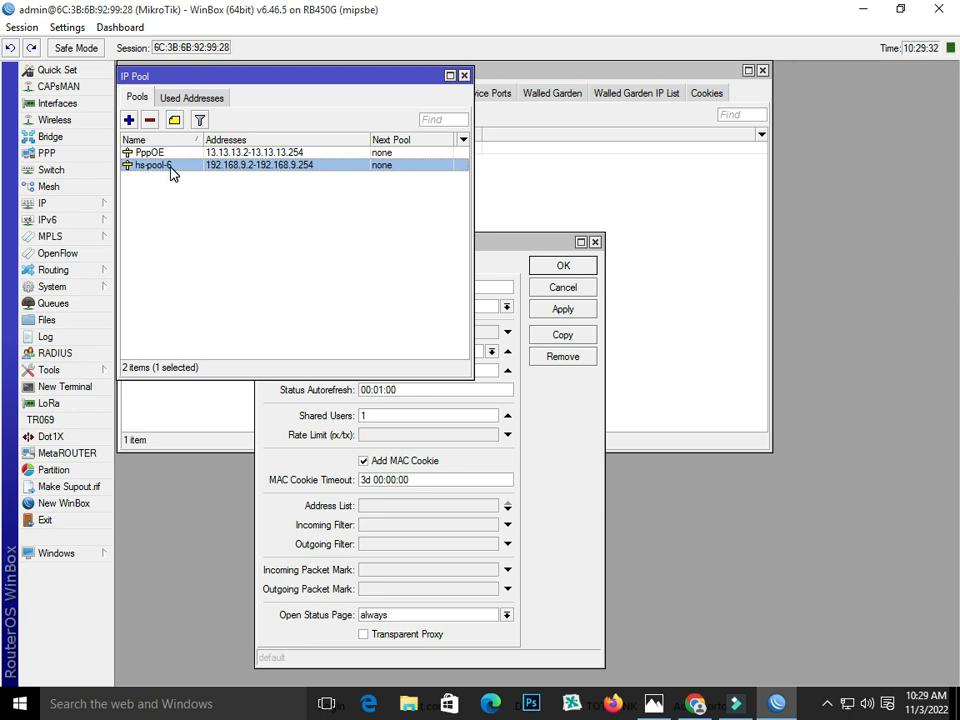
left_click(464, 75)
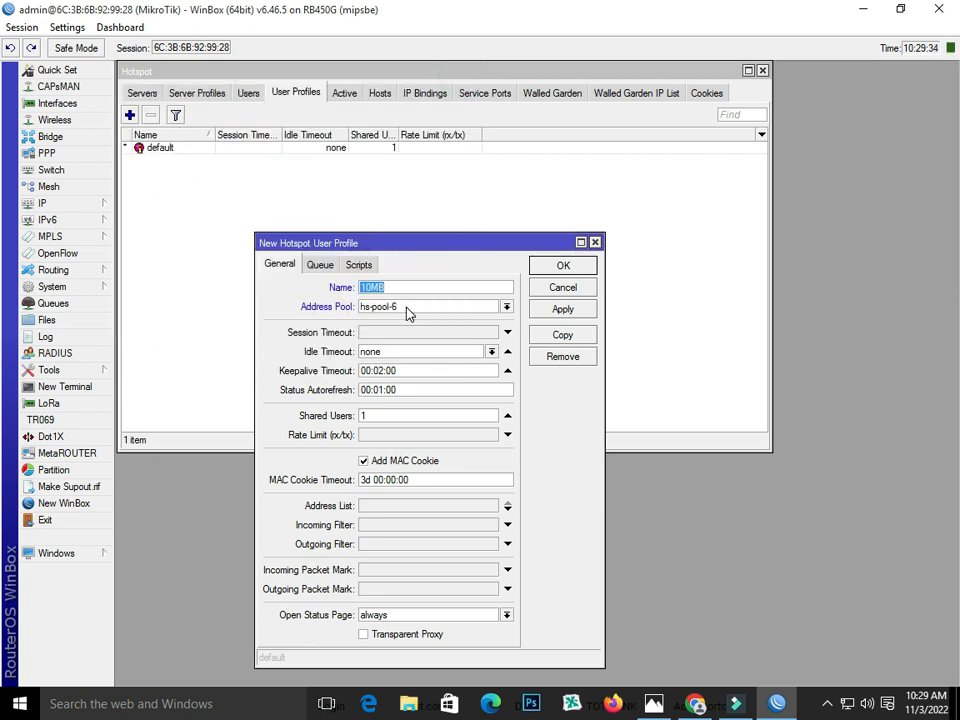
left_click(443, 310)
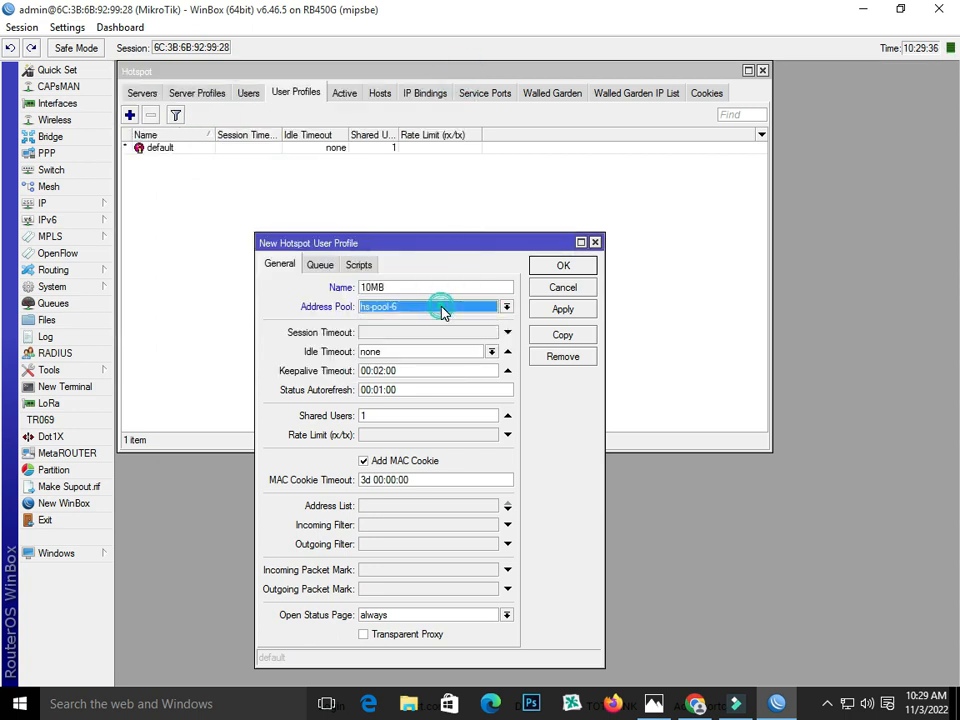
- Give the 10MB profile rate limit 10M/10M with Transparent Proxy on, and save it
left_click(395, 435)
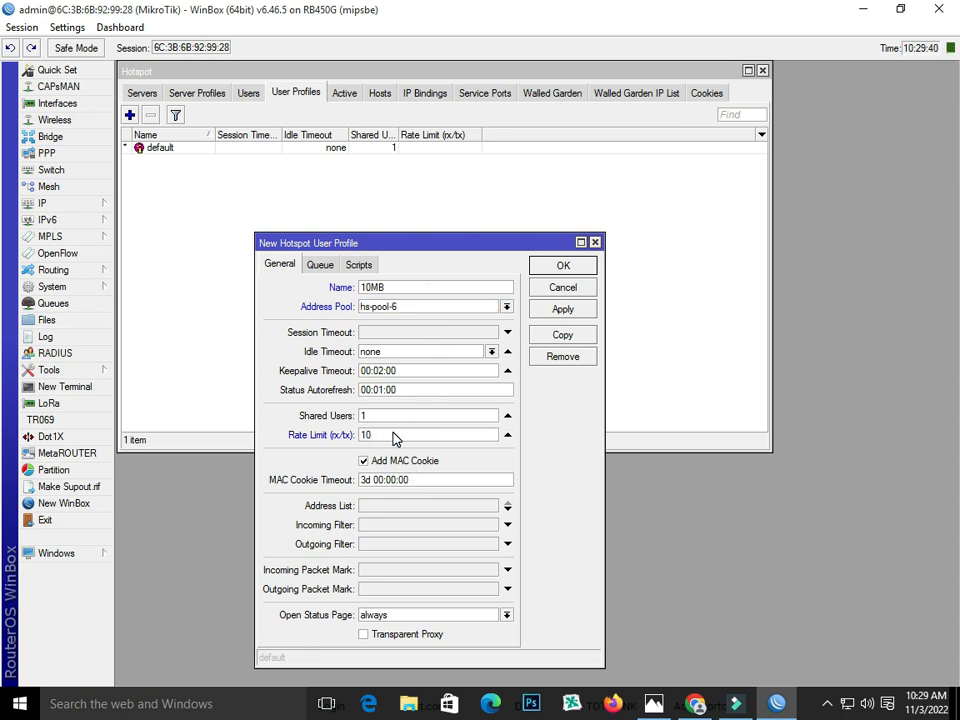
type("10M/10M")
left_click(381, 634)
left_click(563, 309)
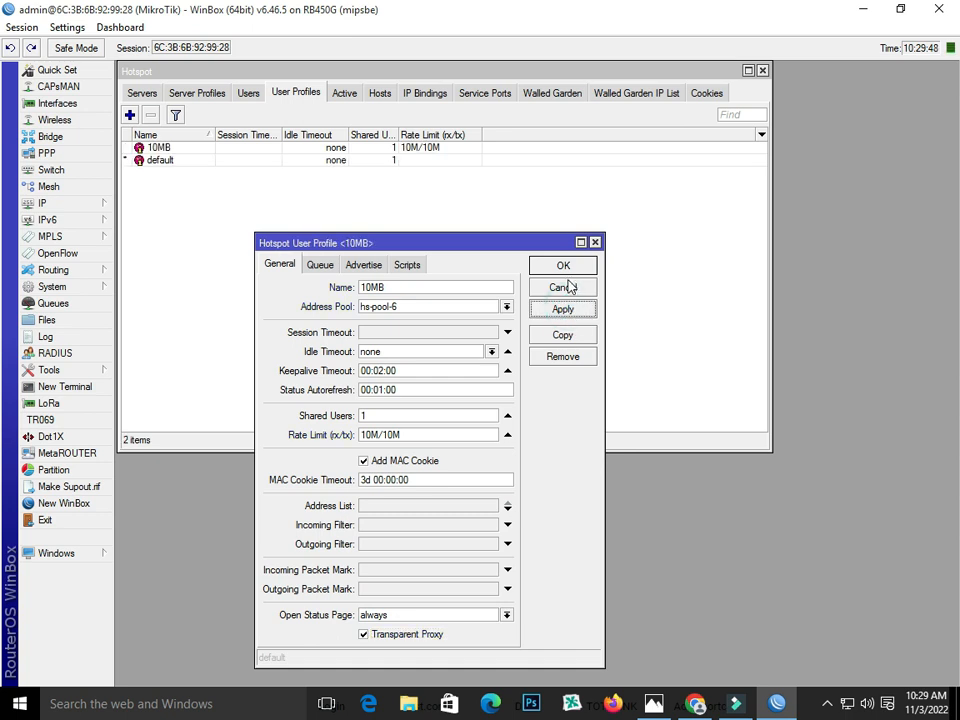
left_click(563, 265)
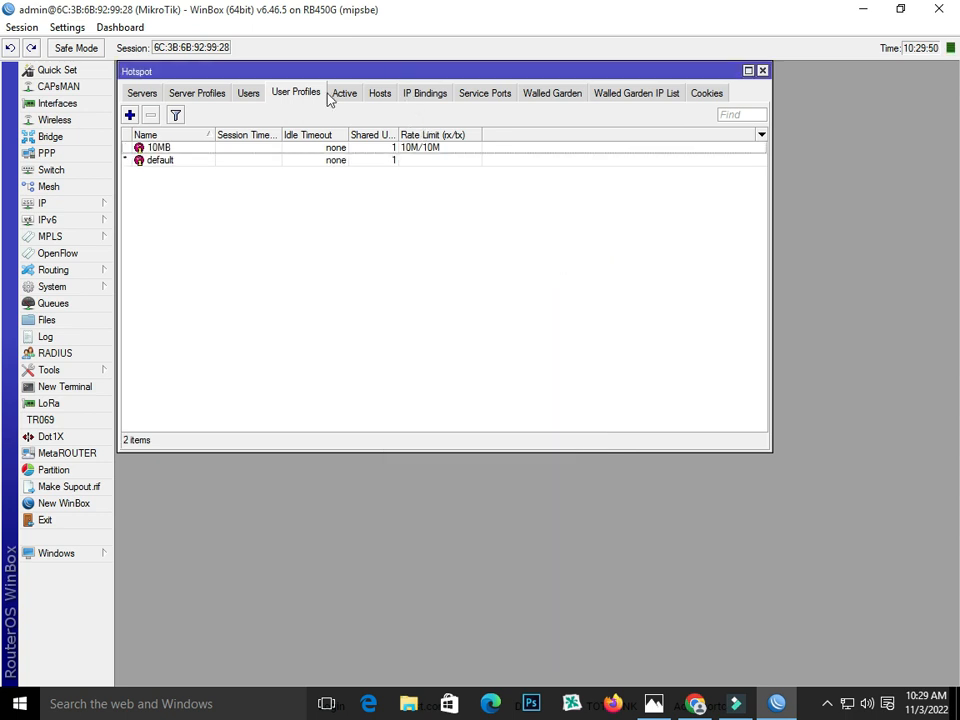
- Add a new hotspot user on server hotspot1 and enter its name and password
left_click(246, 95)
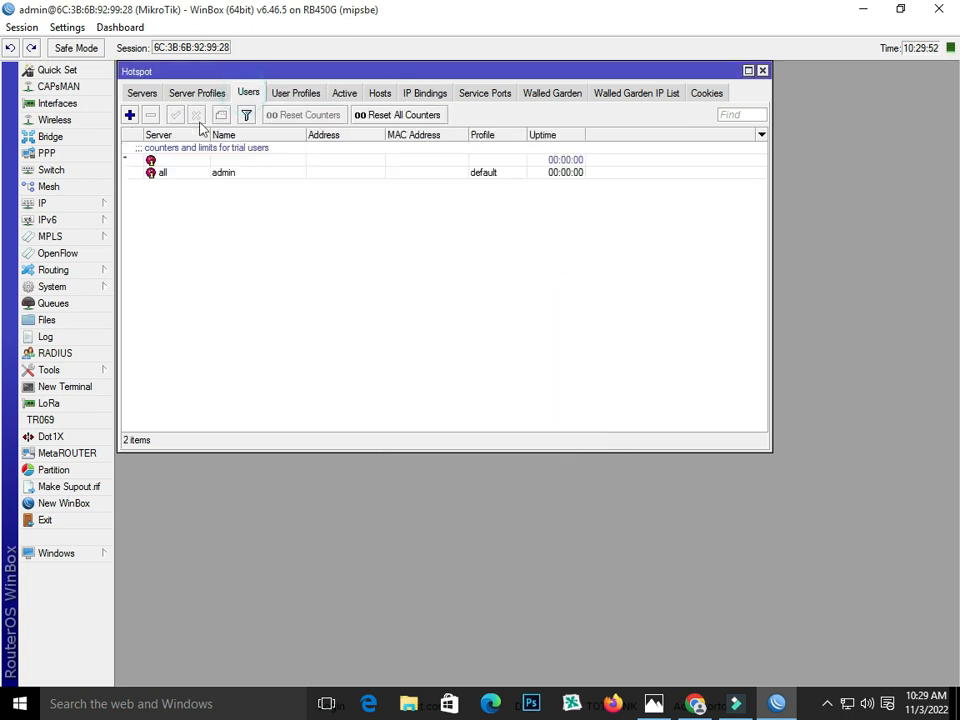
left_click(129, 115)
left_click(563, 377)
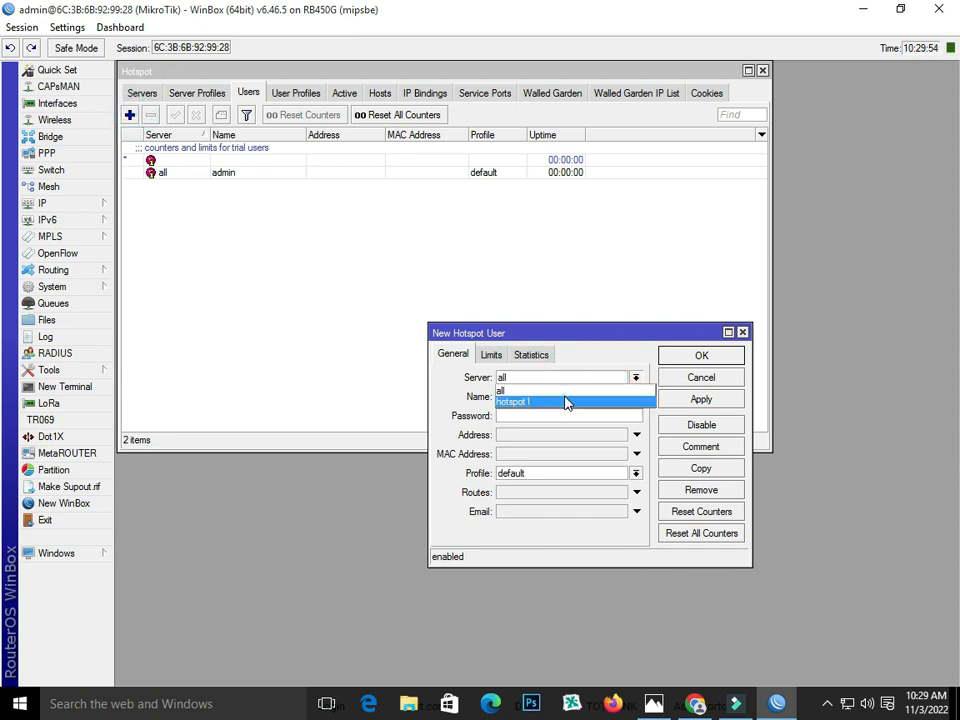
left_click(566, 400)
double_click(560, 397)
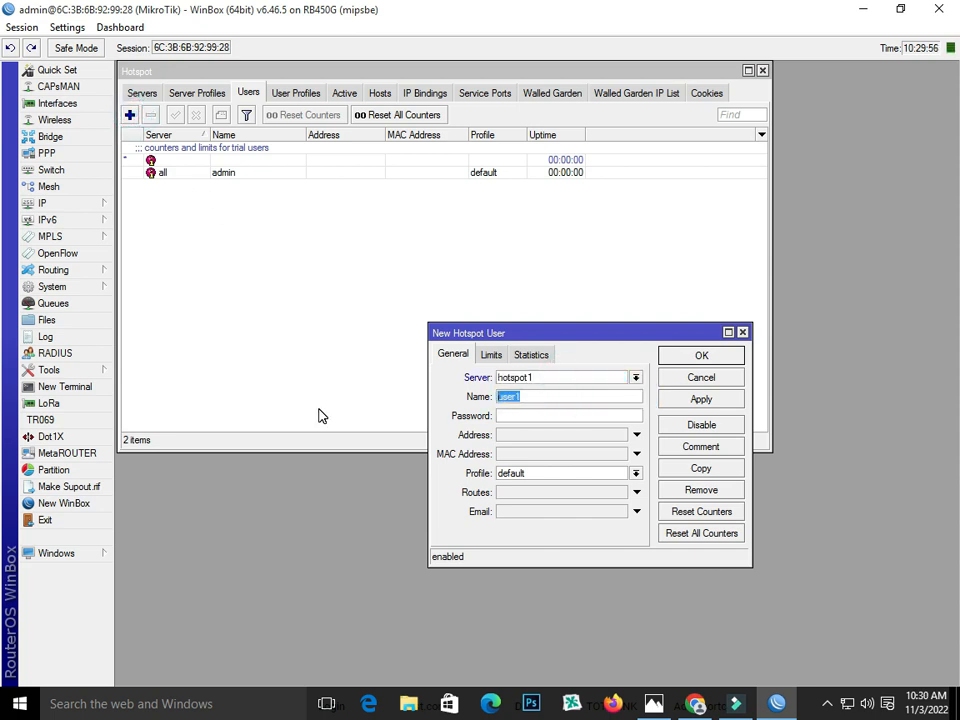
type("A")
key("BackSpace")
key("BackSpace")
left_click(536, 418)
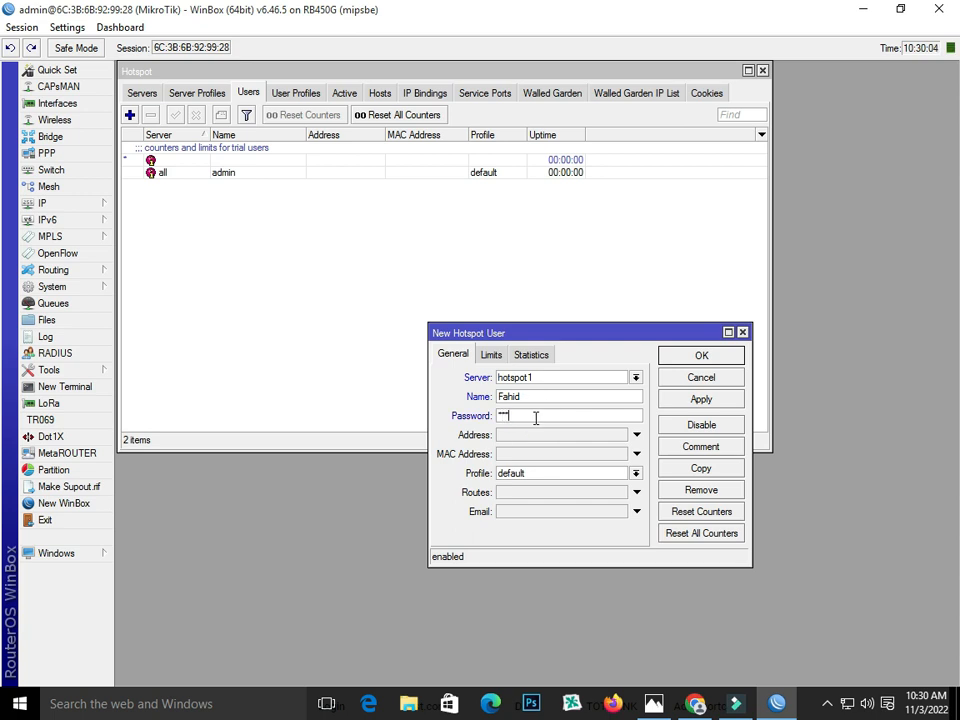
- Assign the new user the 10MB profile and save it
left_click(549, 472)
left_click(549, 475)
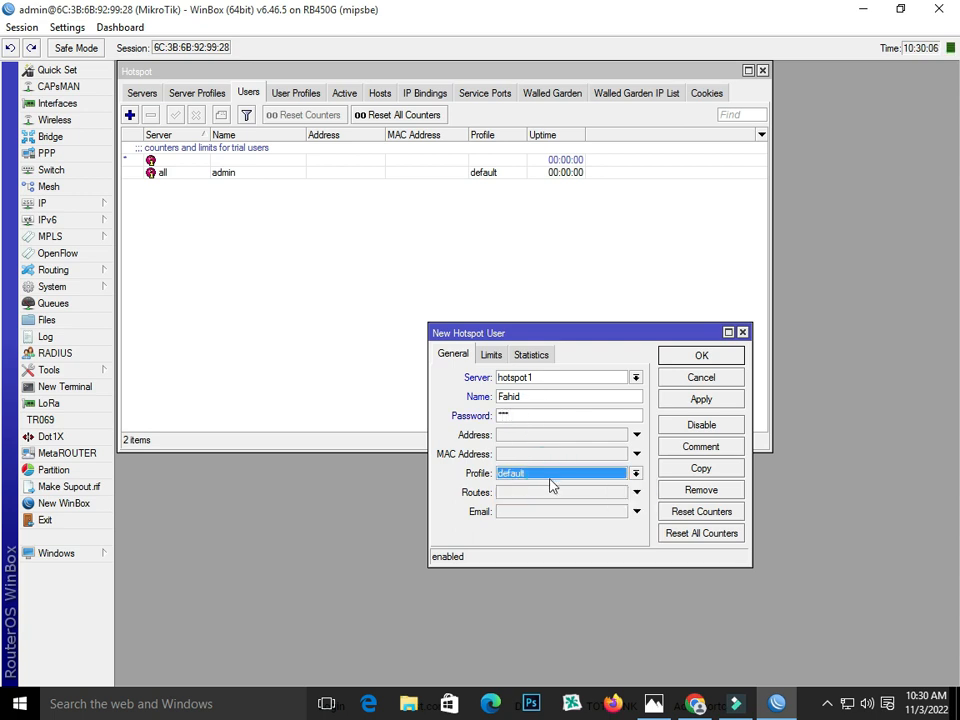
left_click(549, 472)
left_click(553, 487)
left_click(698, 399)
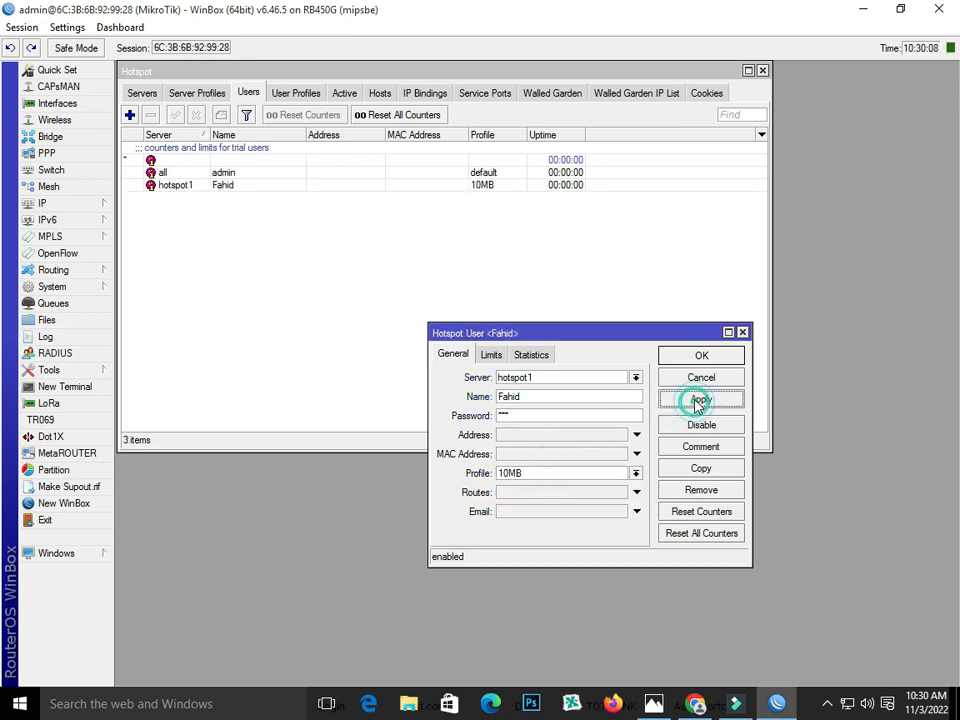
left_click(700, 358)
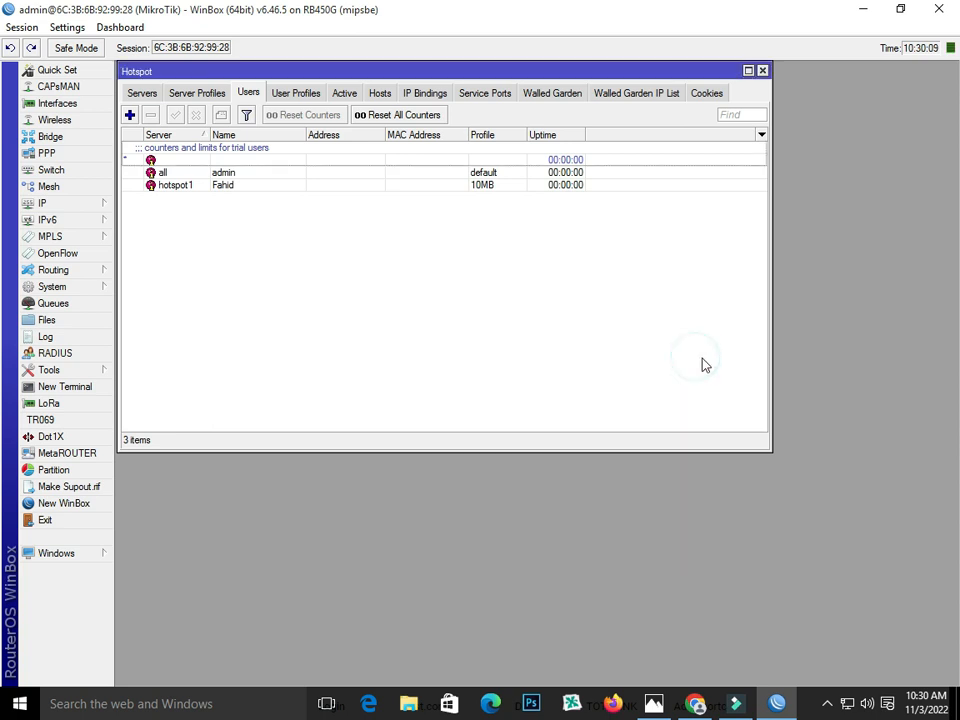
- Disconnect the Broadband Connection dial-up and close Settings, returning to WinBox
left_click(847, 704)
left_click(810, 295)
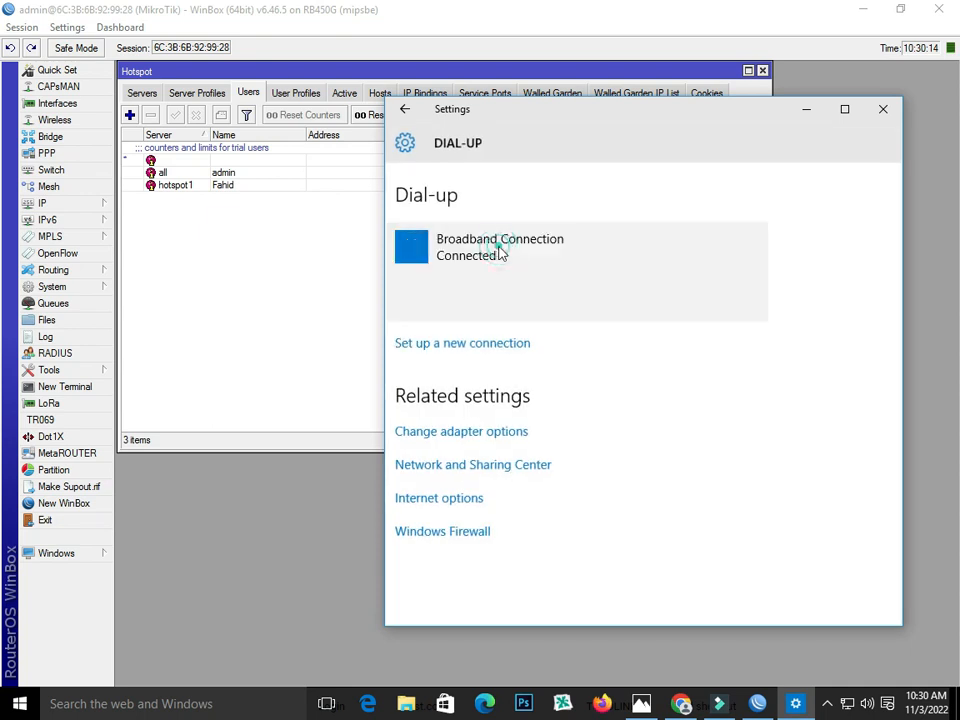
left_click(497, 245)
left_click(707, 300)
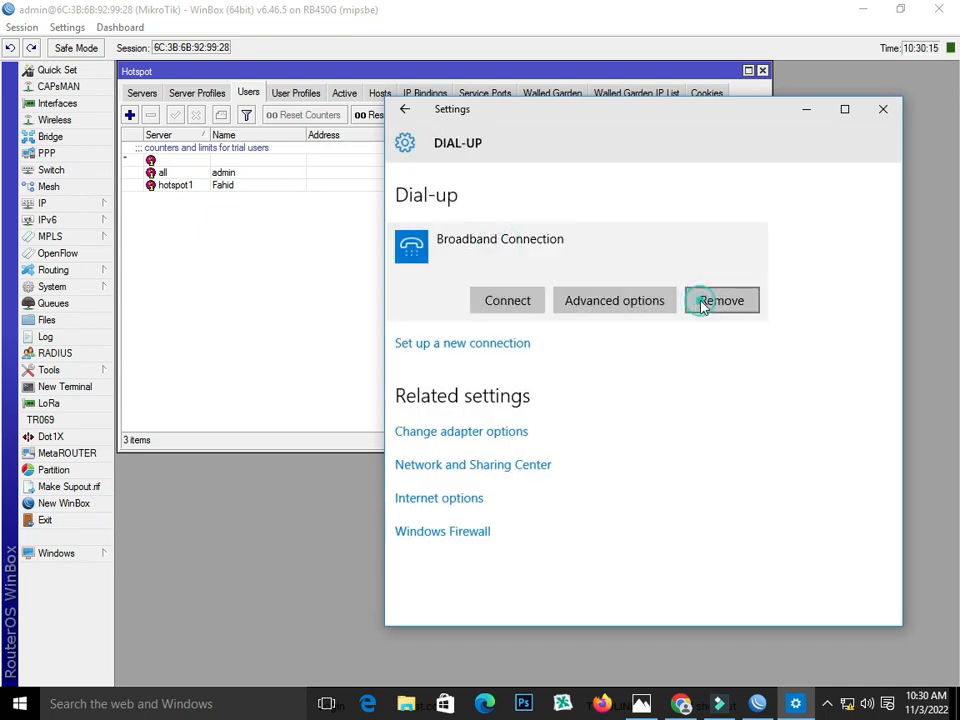
left_click(881, 110)
left_click(696, 703)
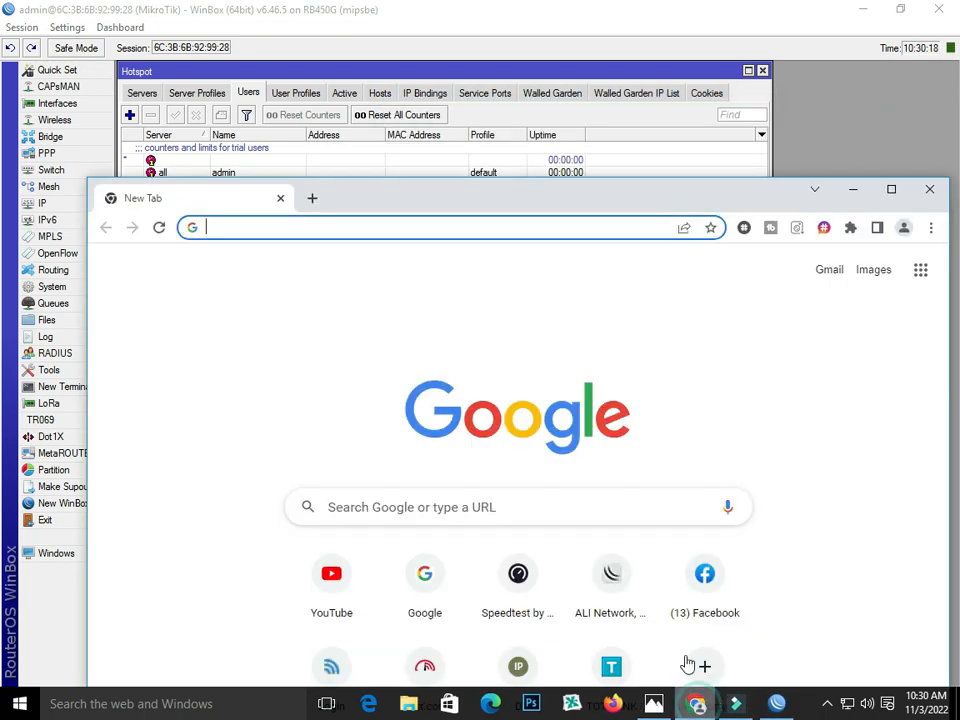
left_click(414, 72)
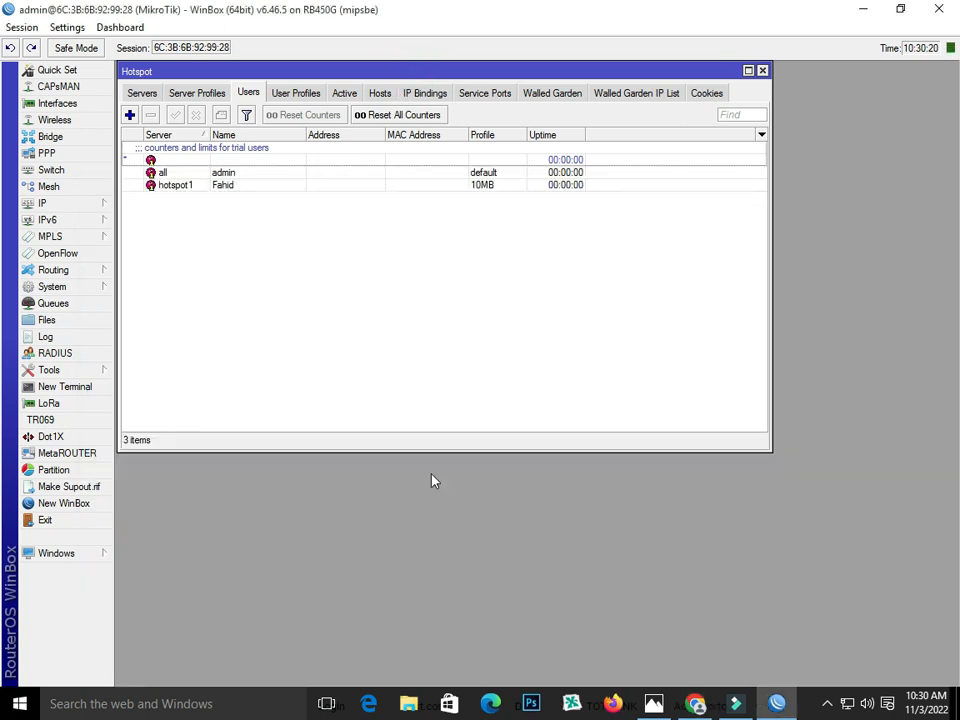
- Copy the DNS name zahid.net from hsprof1 and load it in Chrome's address bar
left_click(180, 94)
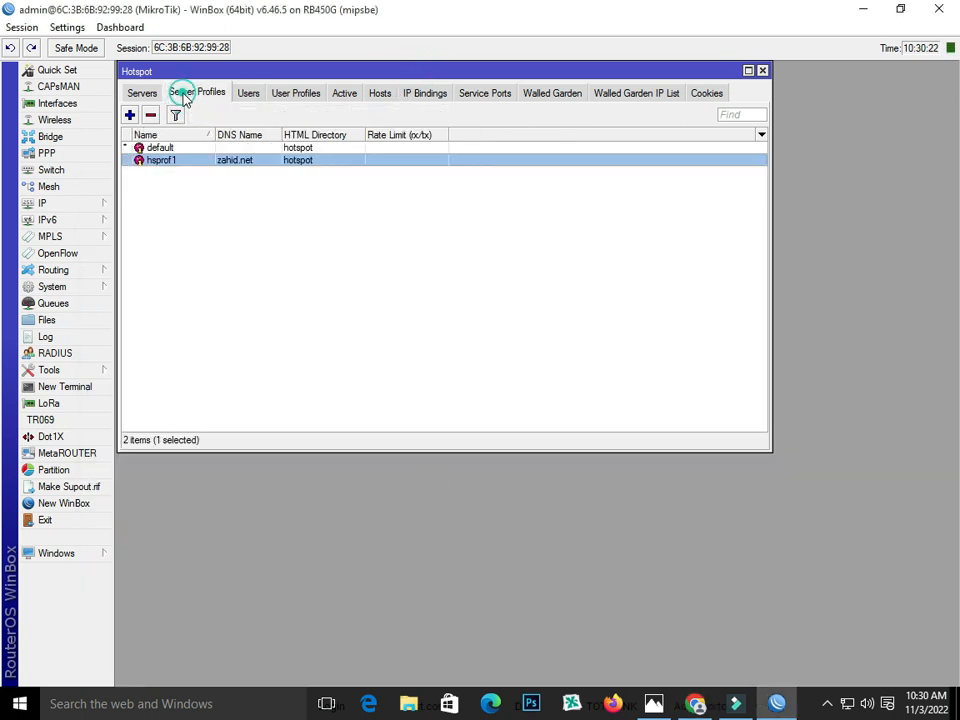
double_click(198, 162)
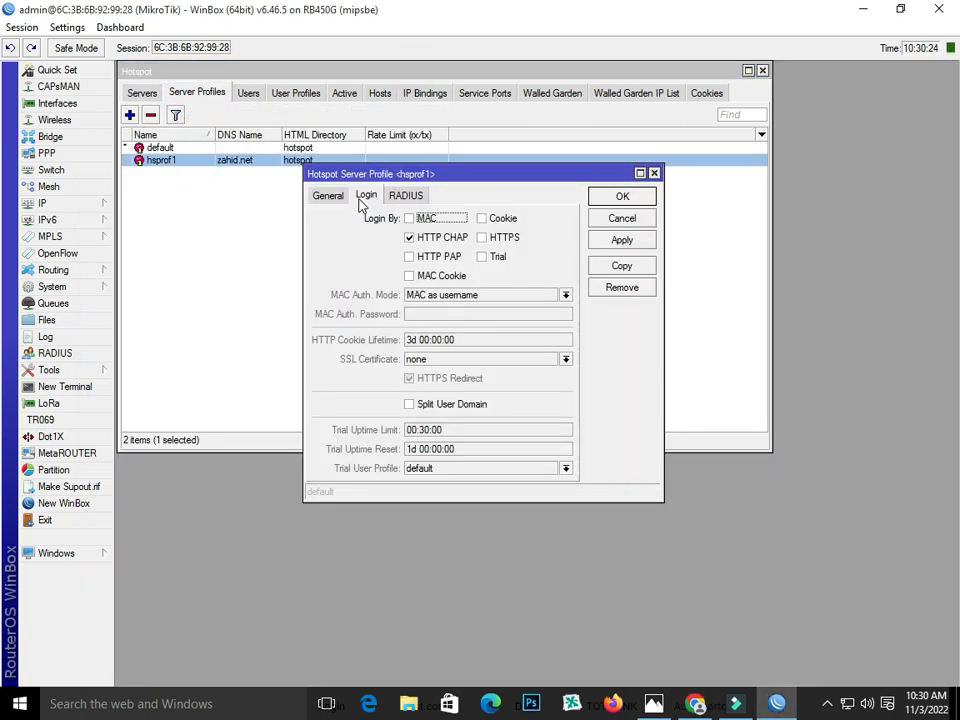
left_click(328, 196)
double_click(450, 257)
right_click(440, 261)
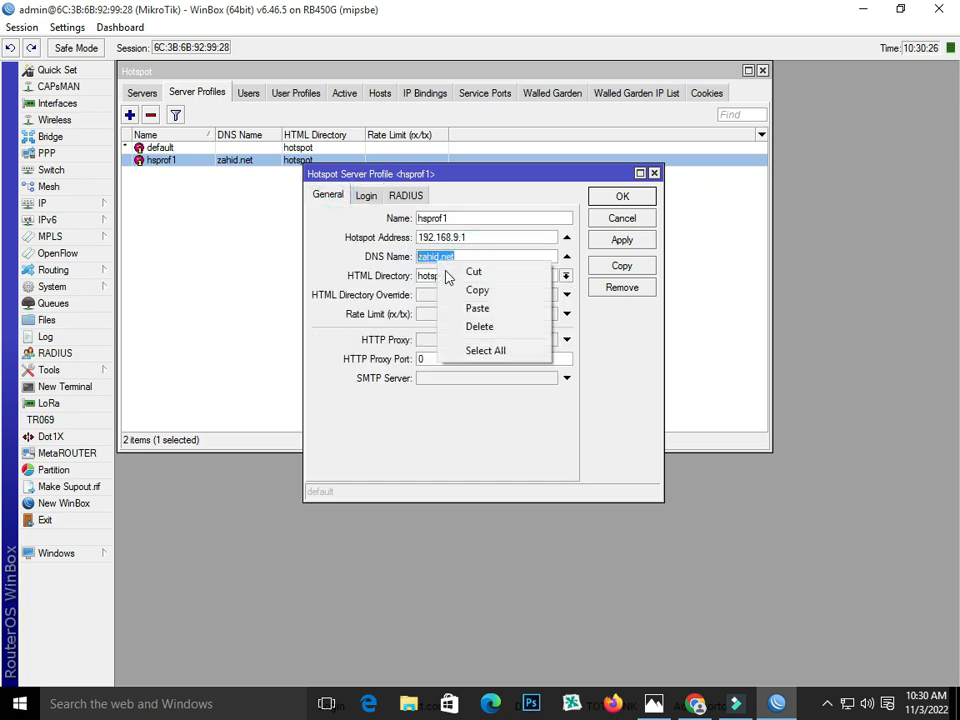
left_click(458, 290)
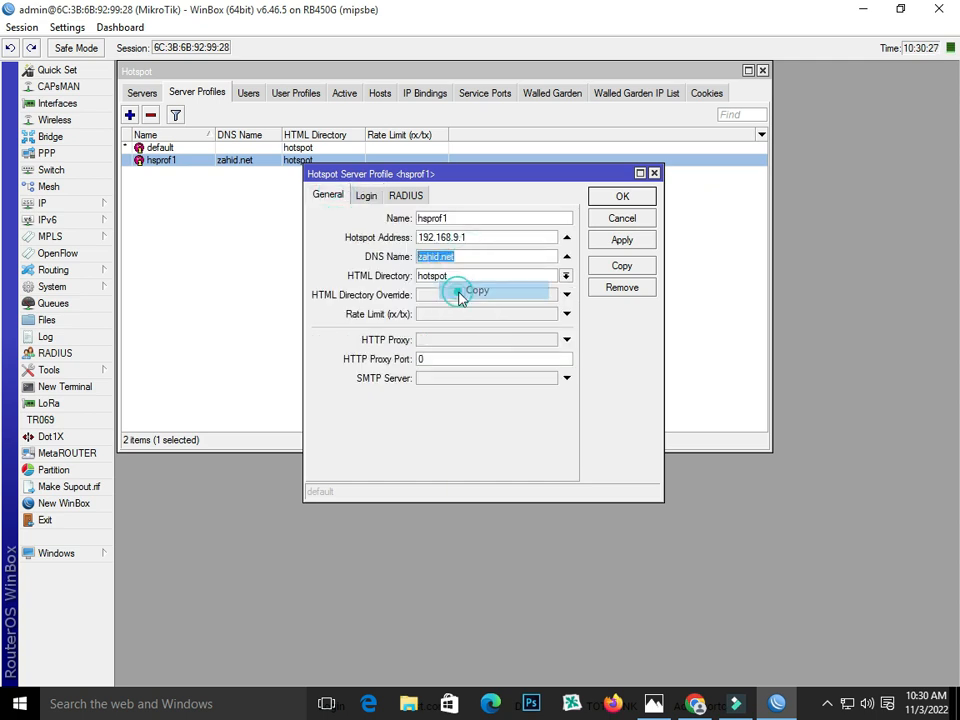
left_click(697, 707)
right_click(309, 227)
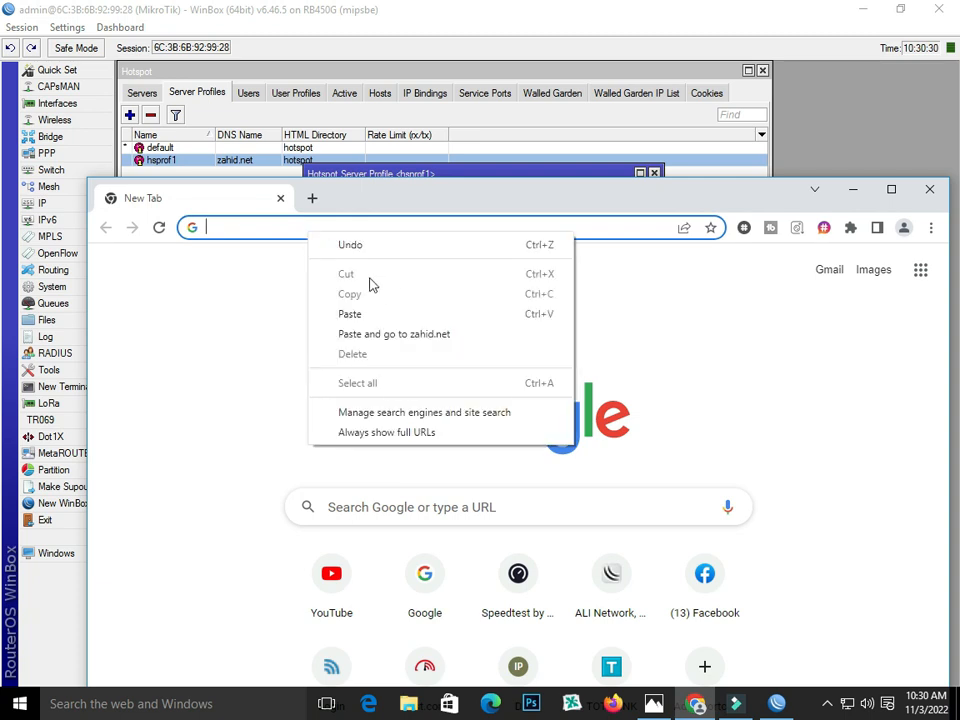
left_click(375, 313)
key("Return")
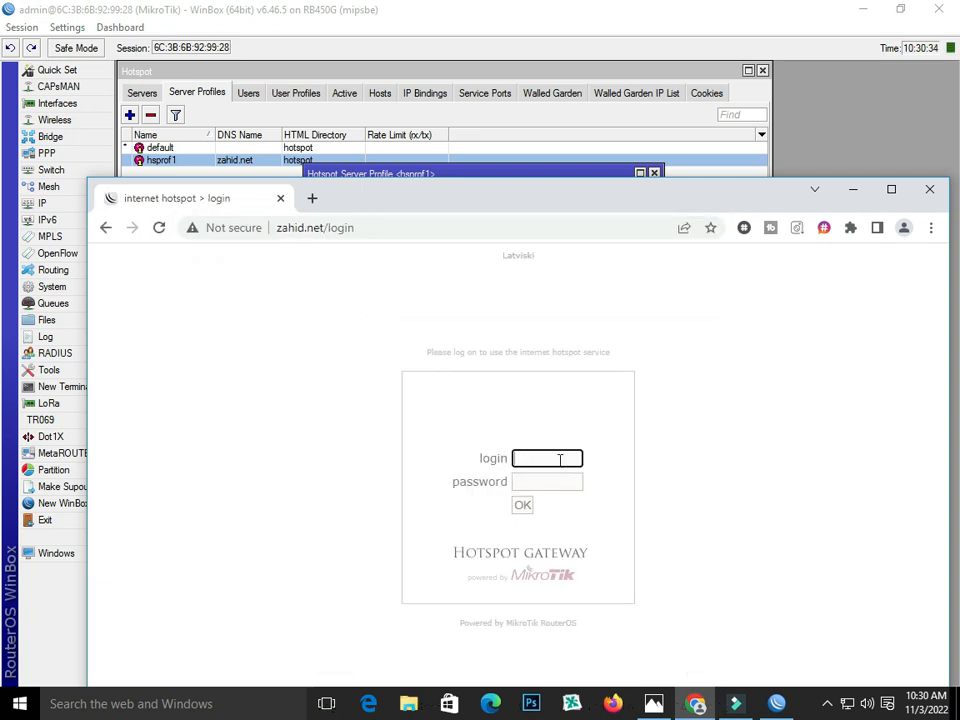
- Copy the 10MB hotspot user's name from WinBox's hotspot Users list
type("123")
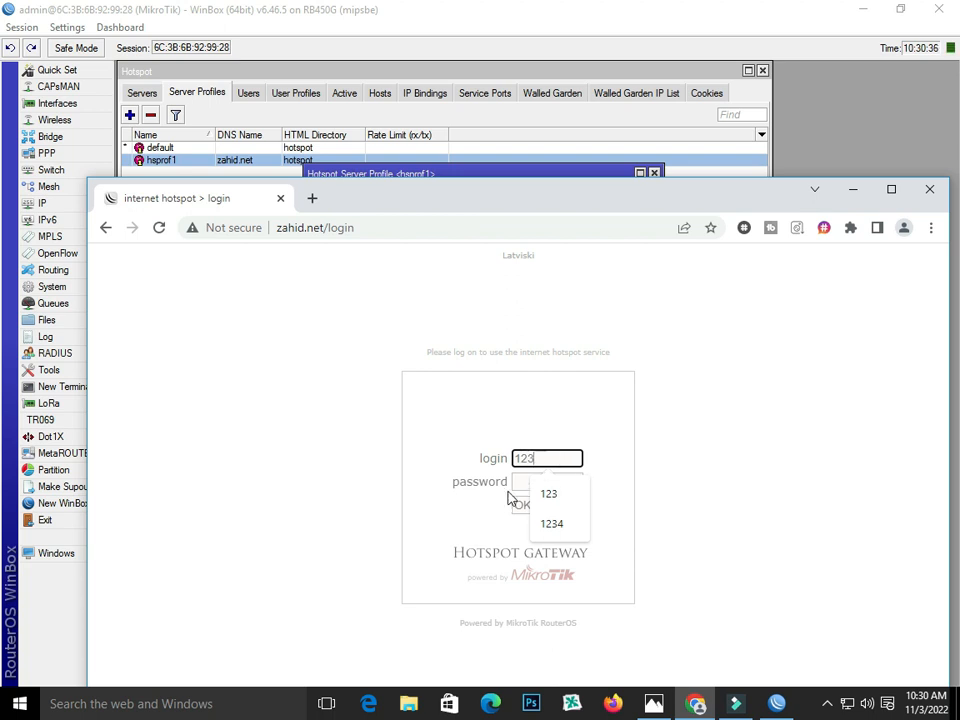
left_click(398, 70)
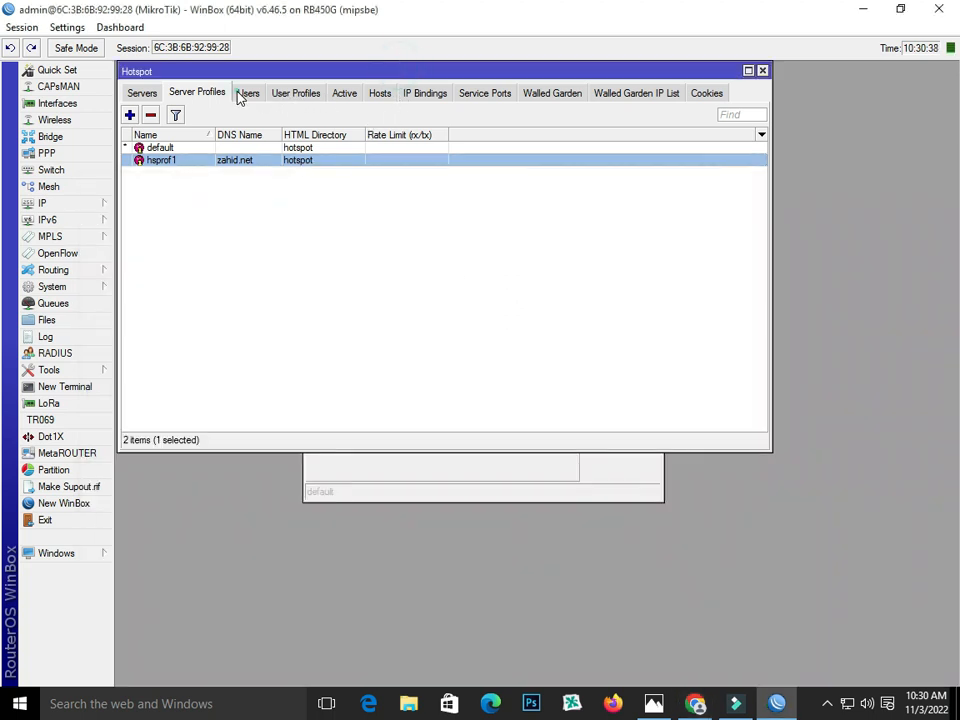
left_click(245, 93)
double_click(221, 184)
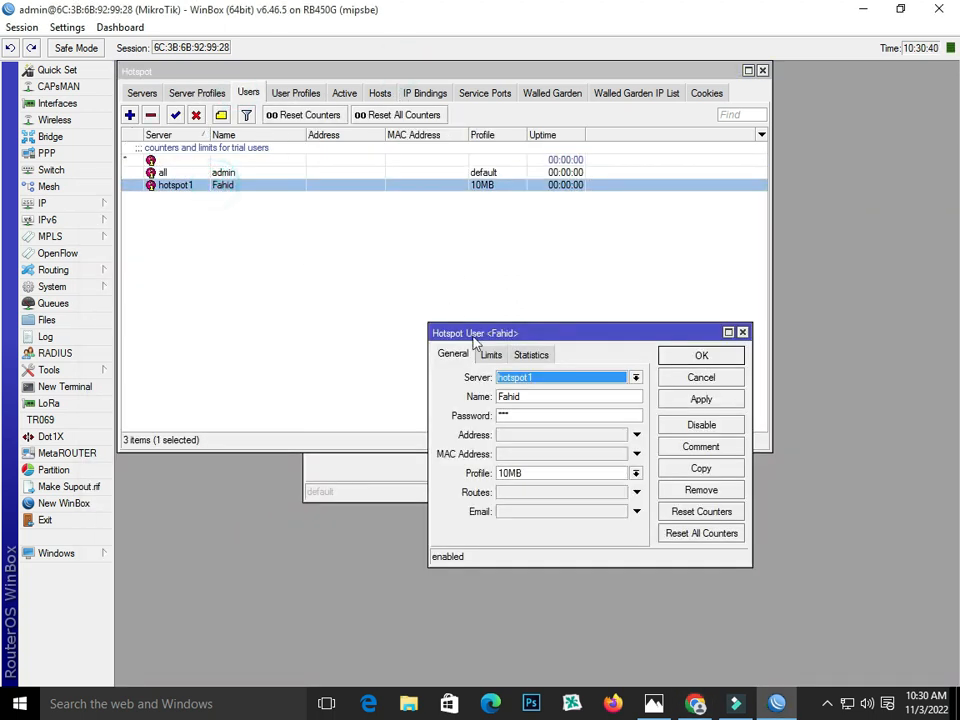
double_click(533, 401)
right_click(505, 399)
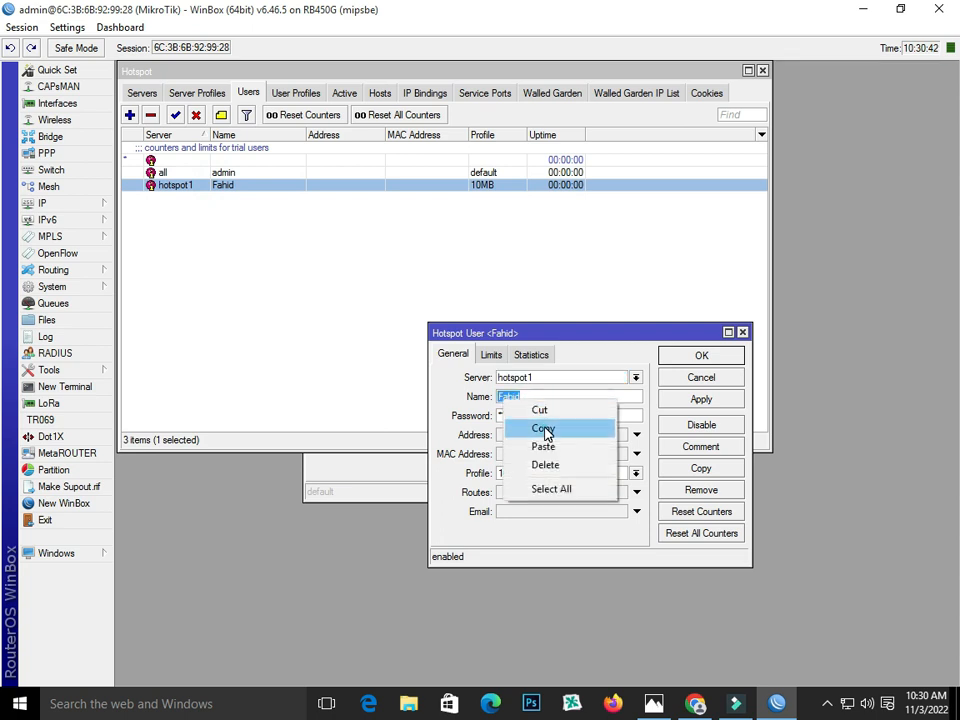
left_click(546, 432)
- Sign in on the zahid.net login page with the copied user name and password
left_click(700, 704)
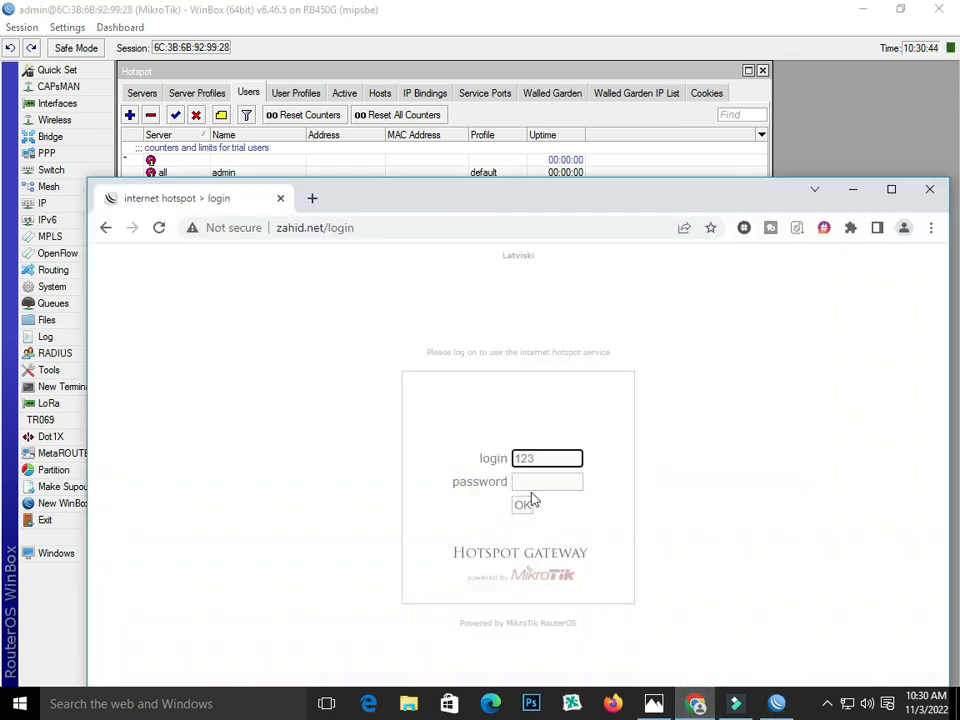
double_click(519, 458)
right_click(520, 458)
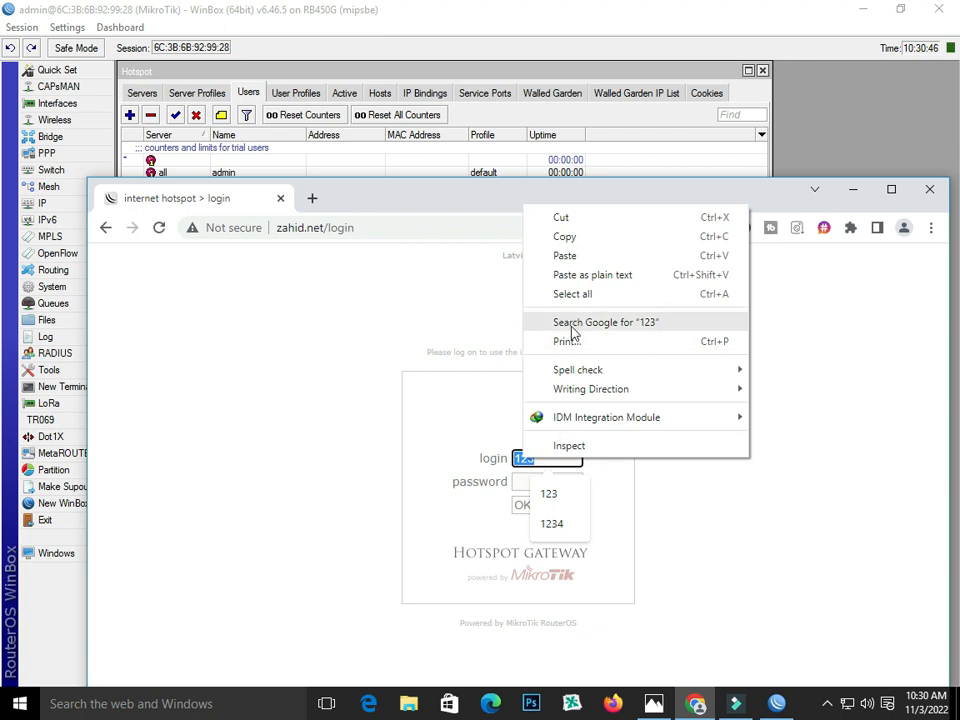
left_click(569, 256)
left_click(533, 481)
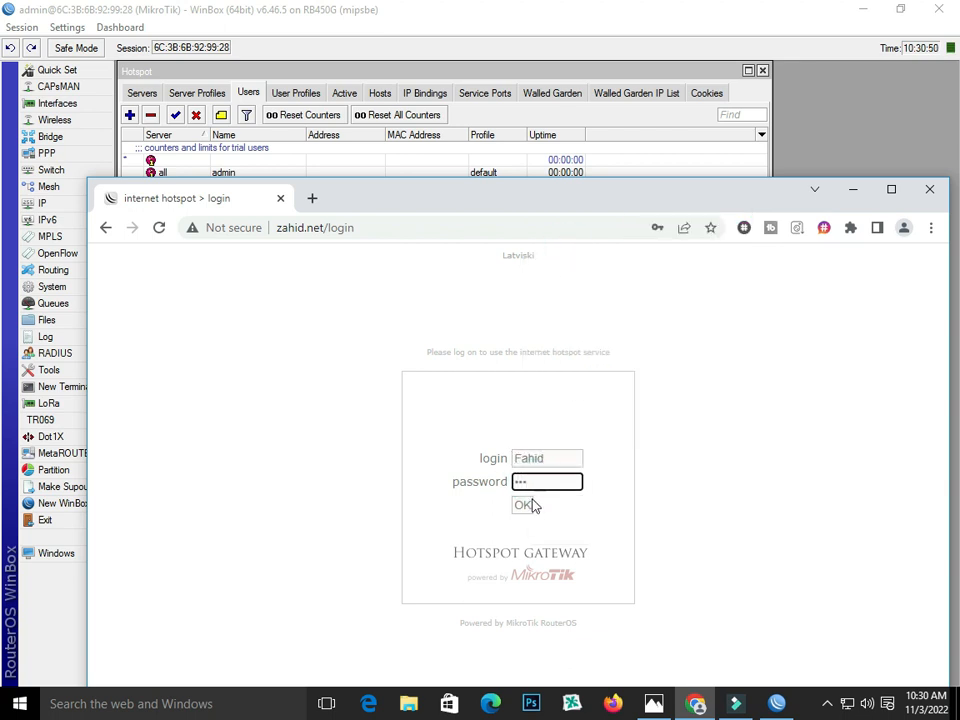
left_click(525, 504)
left_click(690, 468)
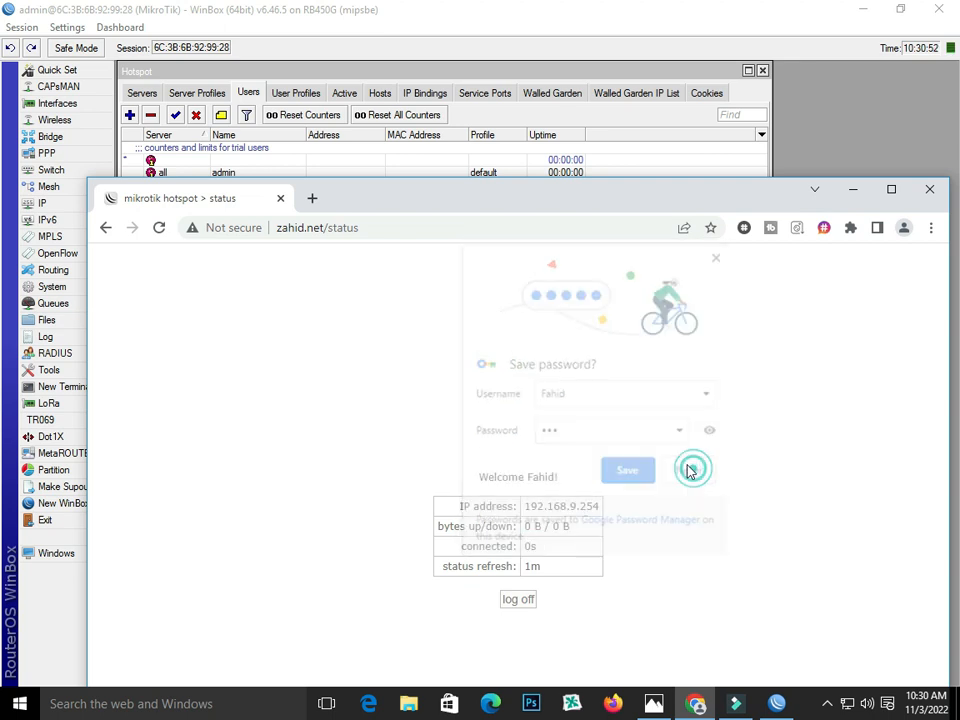
left_click(312, 198)
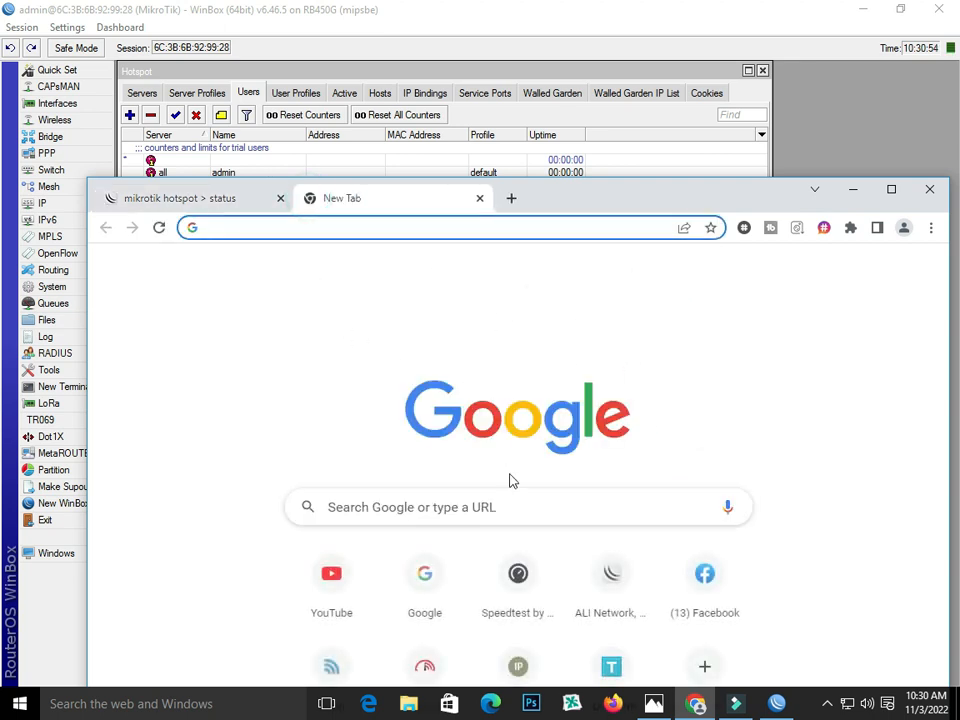
- Check the user's session under Hotspot Active, then close the hotspot windows
left_click(430, 586)
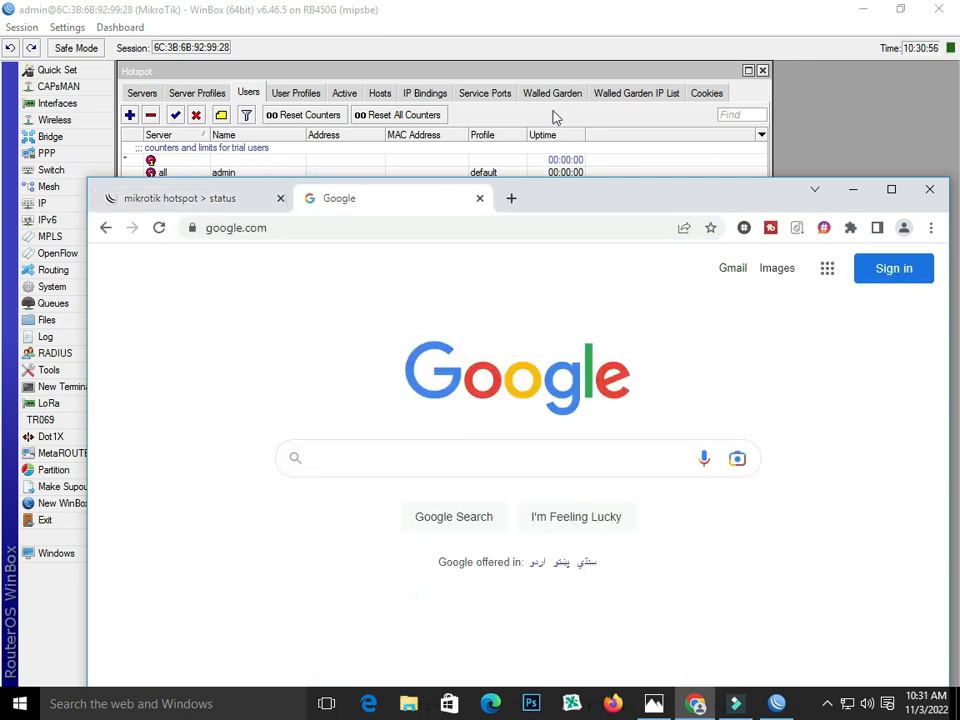
left_click(539, 69)
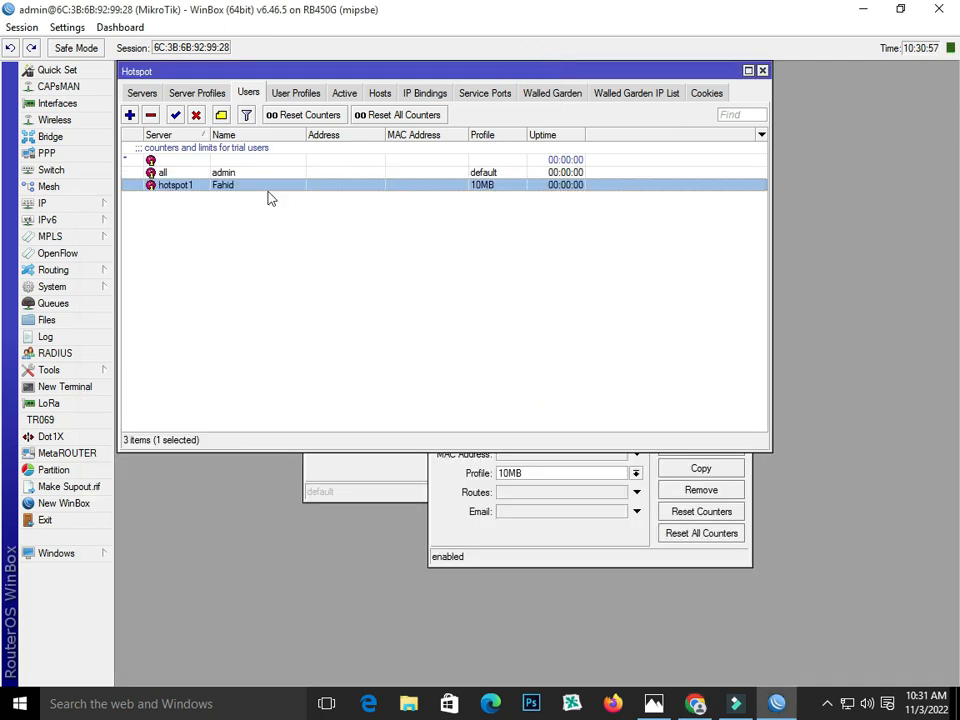
left_click(345, 93)
left_click(191, 149)
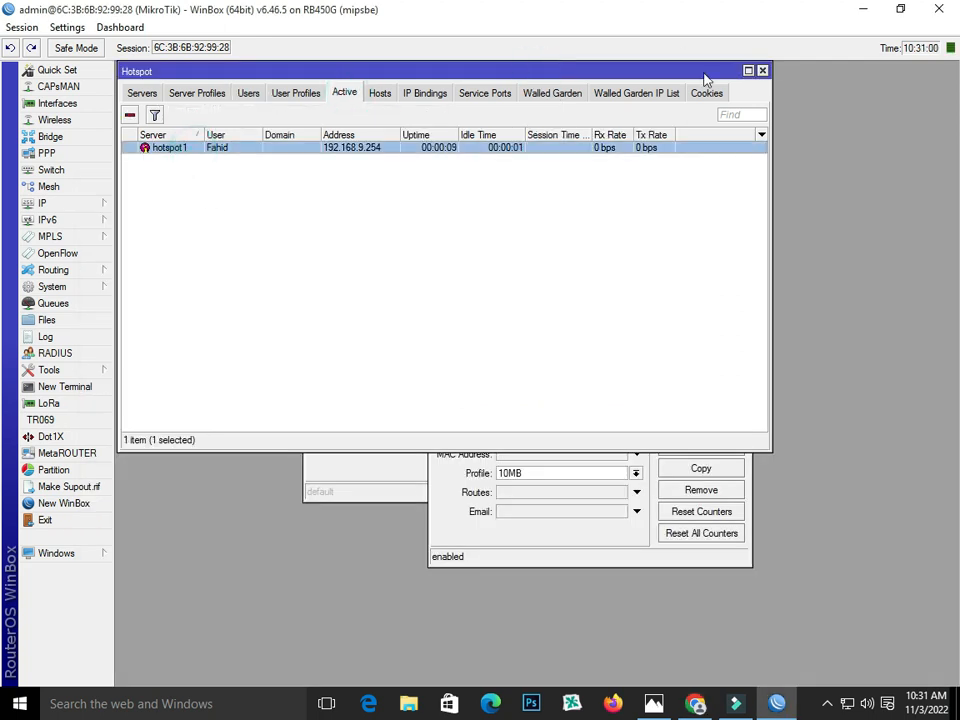
left_click(762, 71)
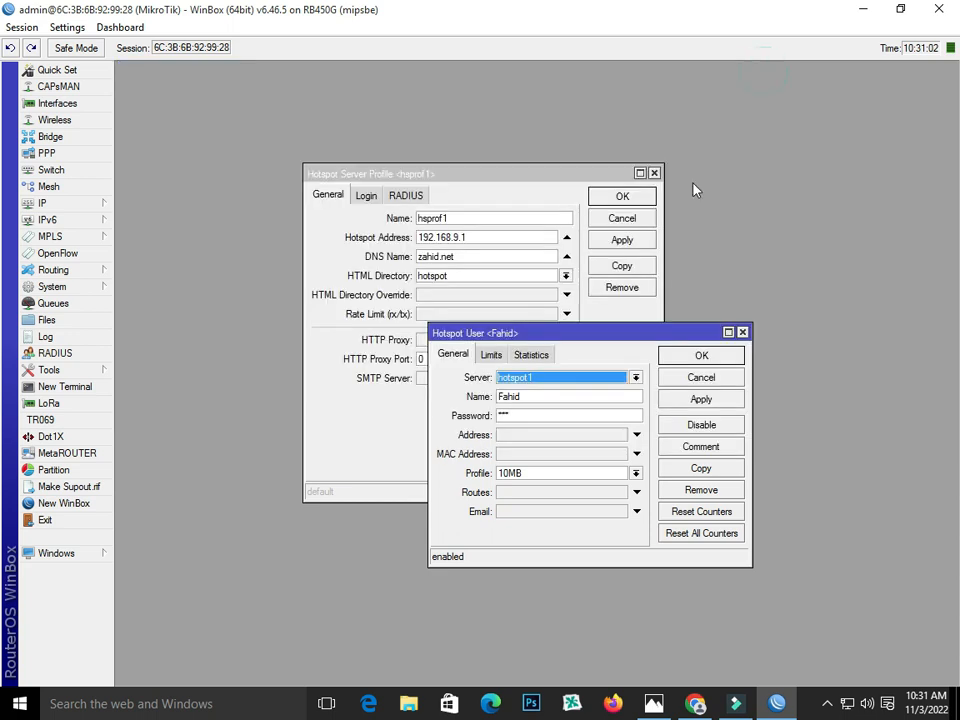
left_click(742, 332)
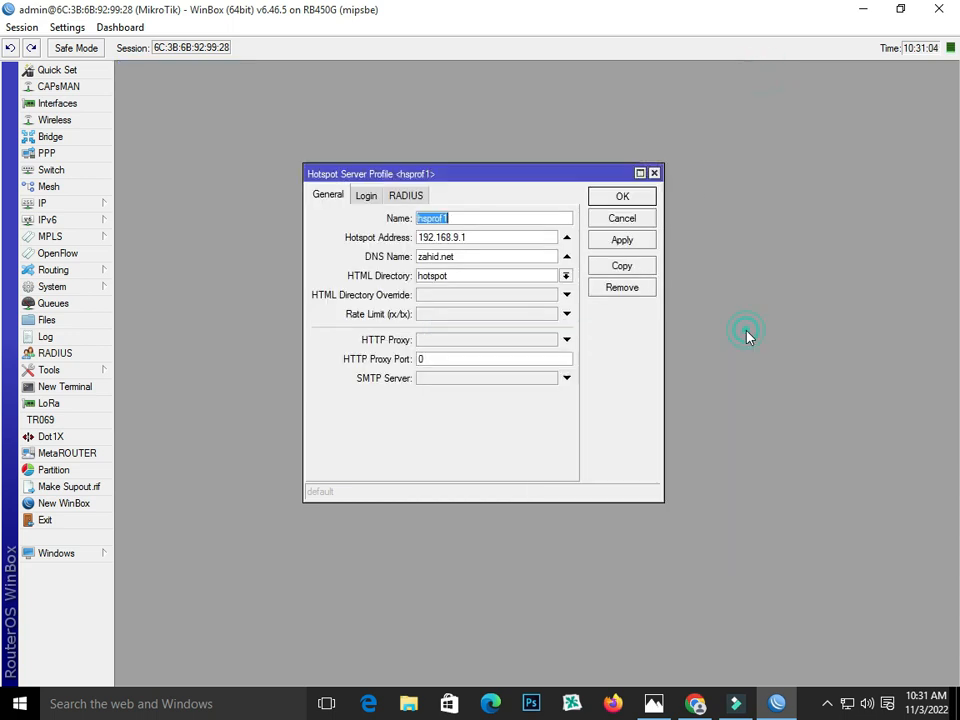
left_click(654, 173)
- Open the Interface List and select WAN1 and WAN2 to watch their traffic
left_click(58, 103)
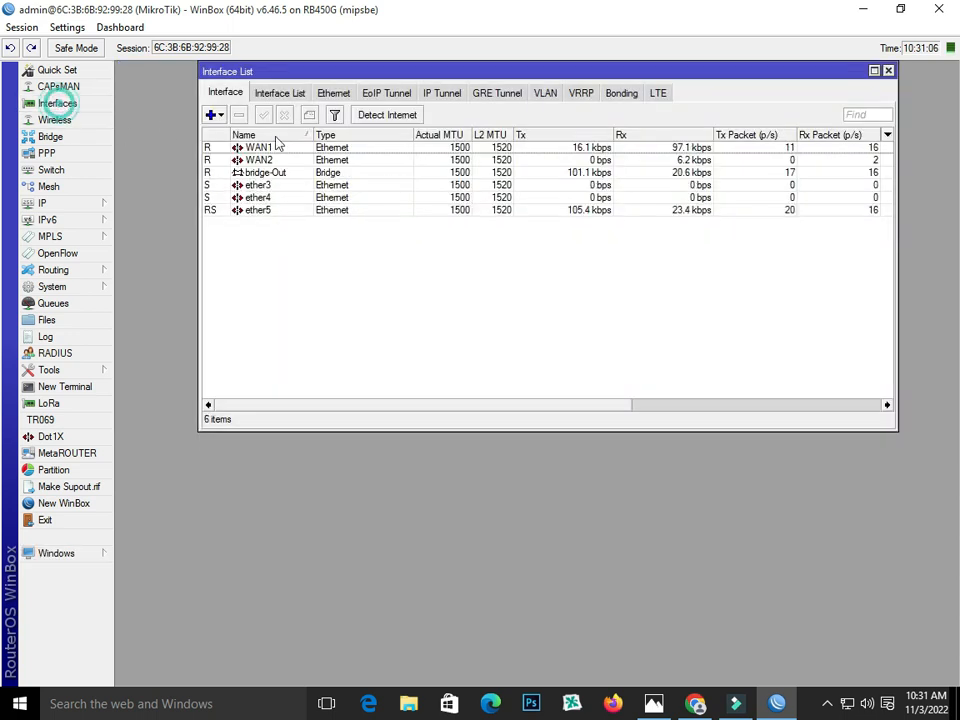
left_click(507, 149)
left_click(521, 161, "ctrl")
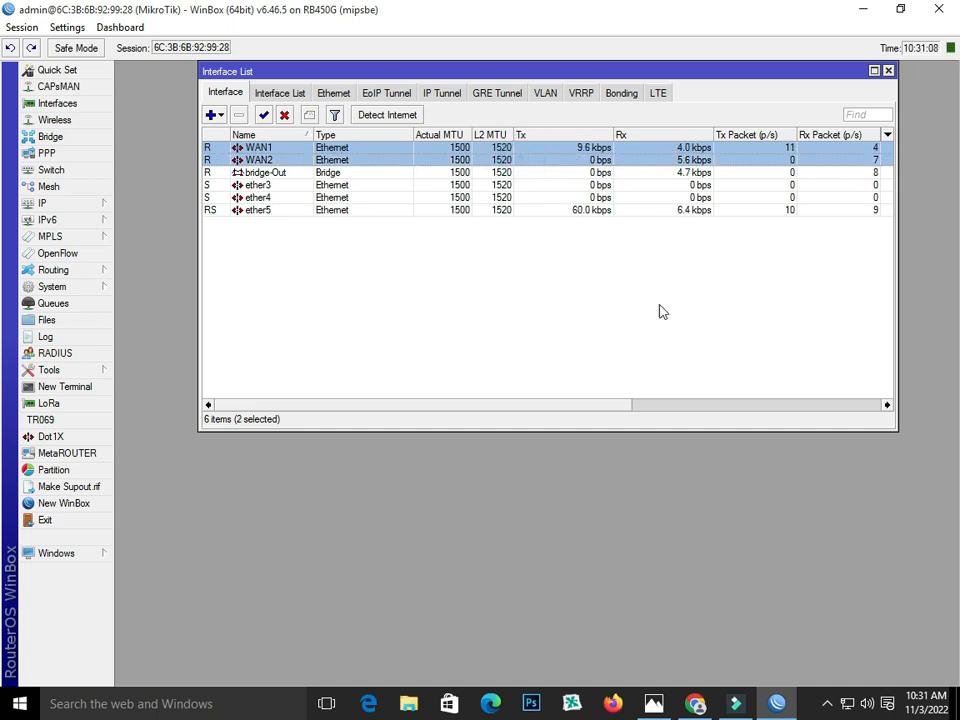
key("alt+Tab")
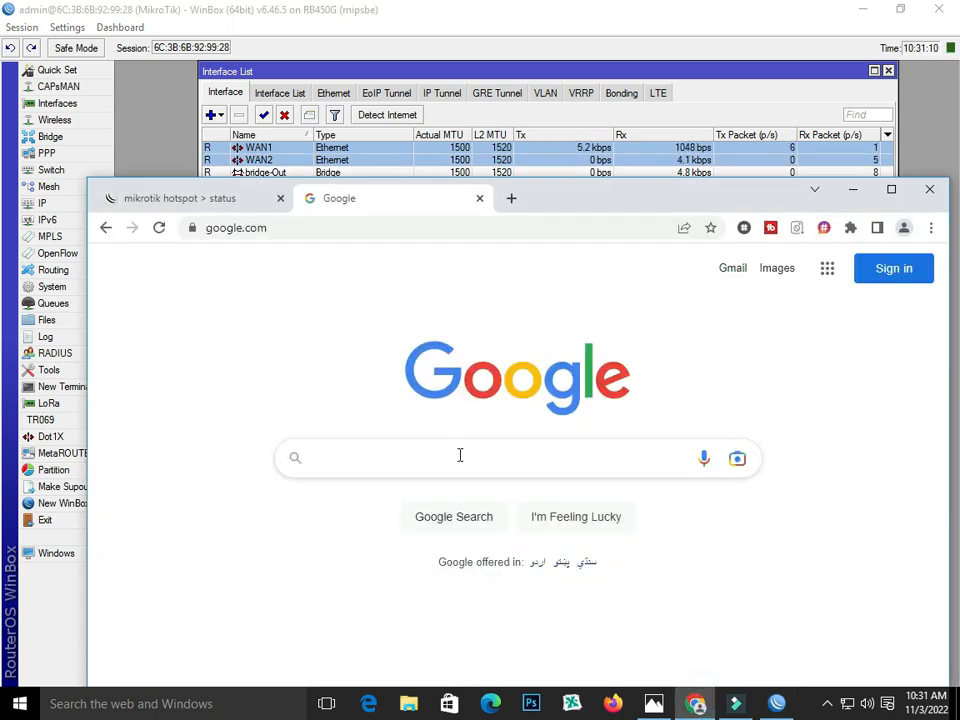
- Run a Speedtest through the hotspot (7.79 Mbps down, 4.40 up), then show the 2WAN diagram
left_click(514, 199)
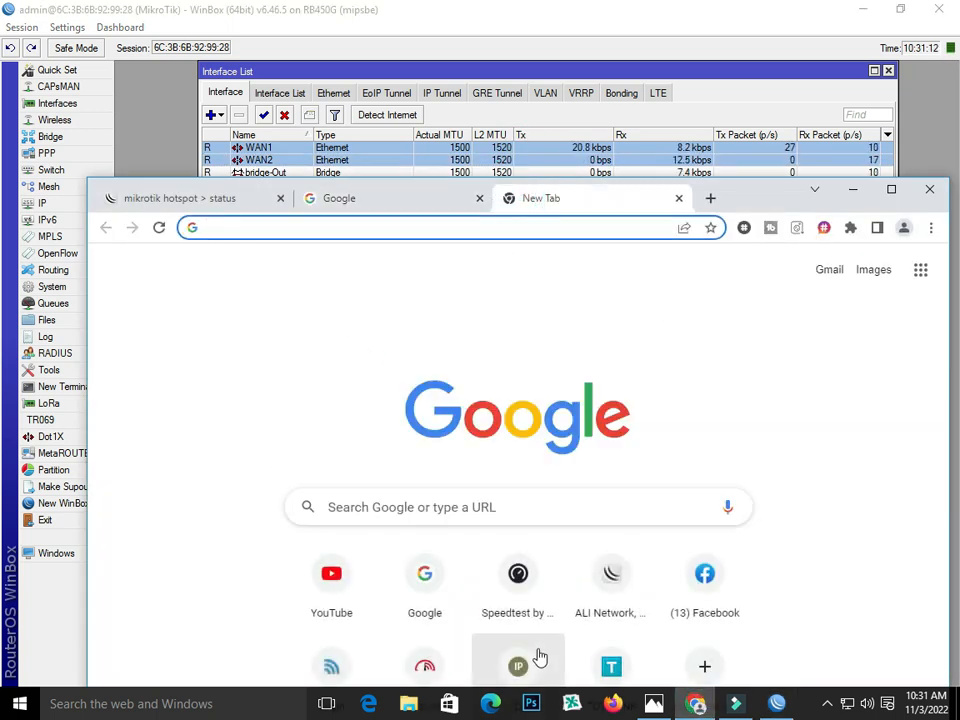
left_click(528, 585)
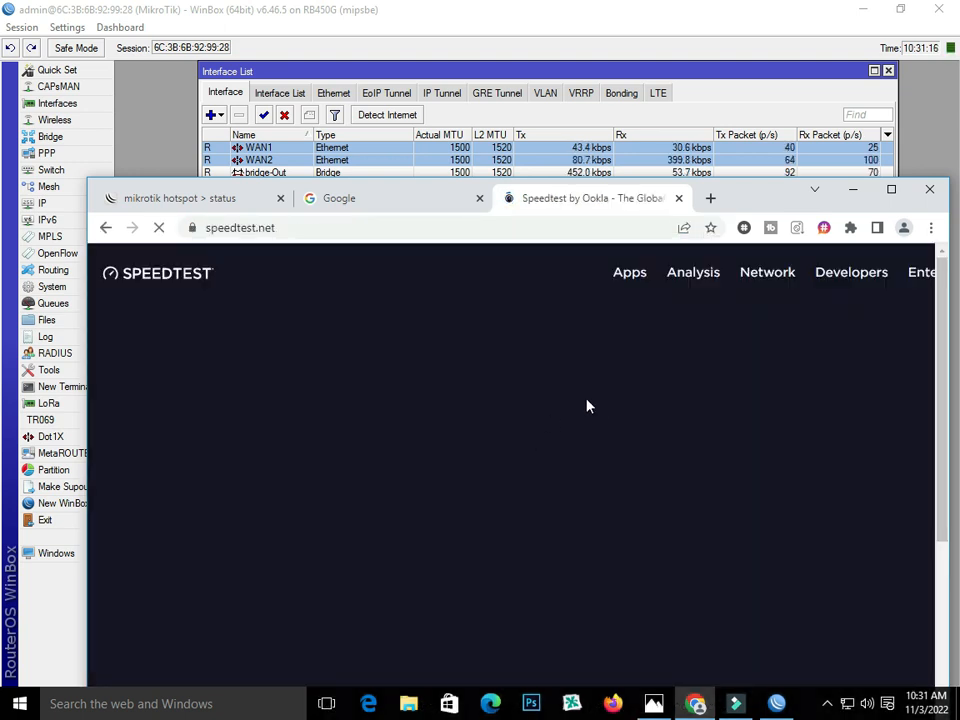
left_click(570, 546)
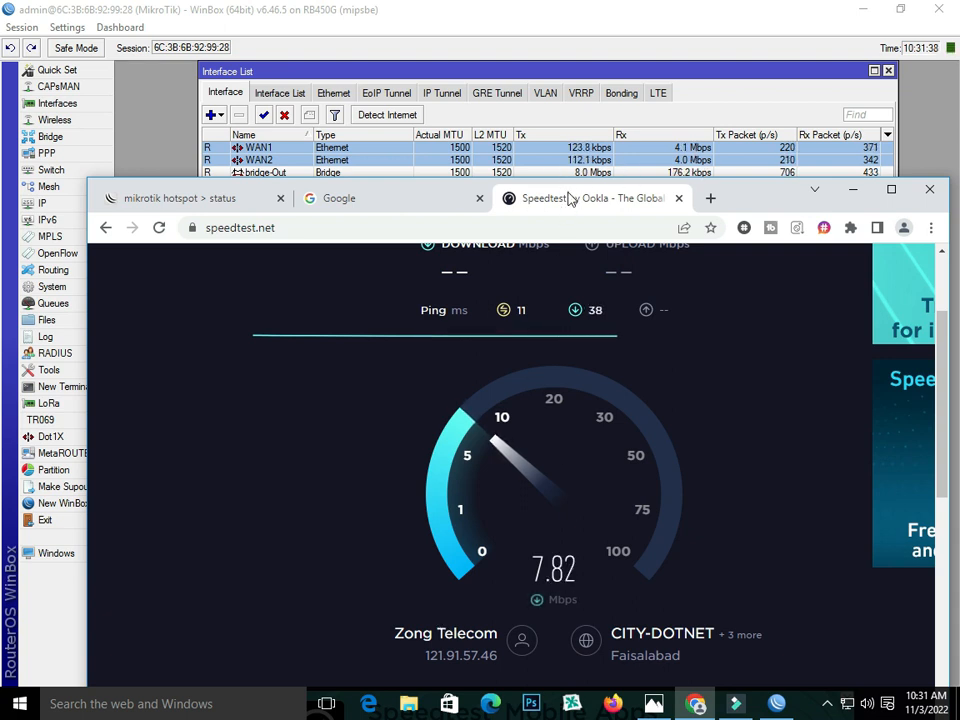
left_click_drag(774, 197, 760, 245)
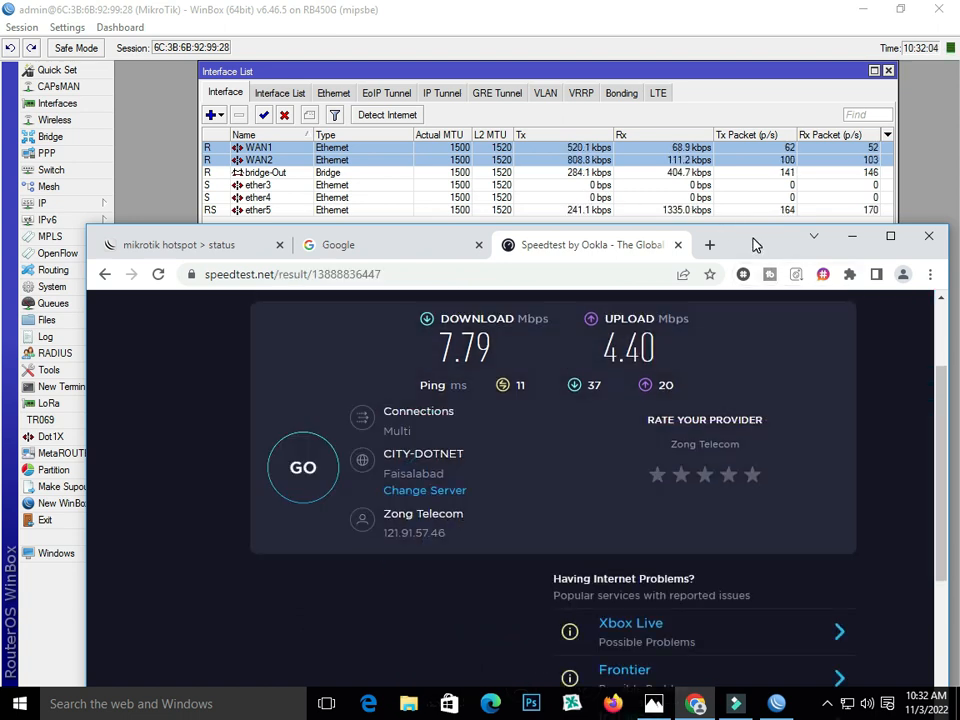
left_click(653, 702)
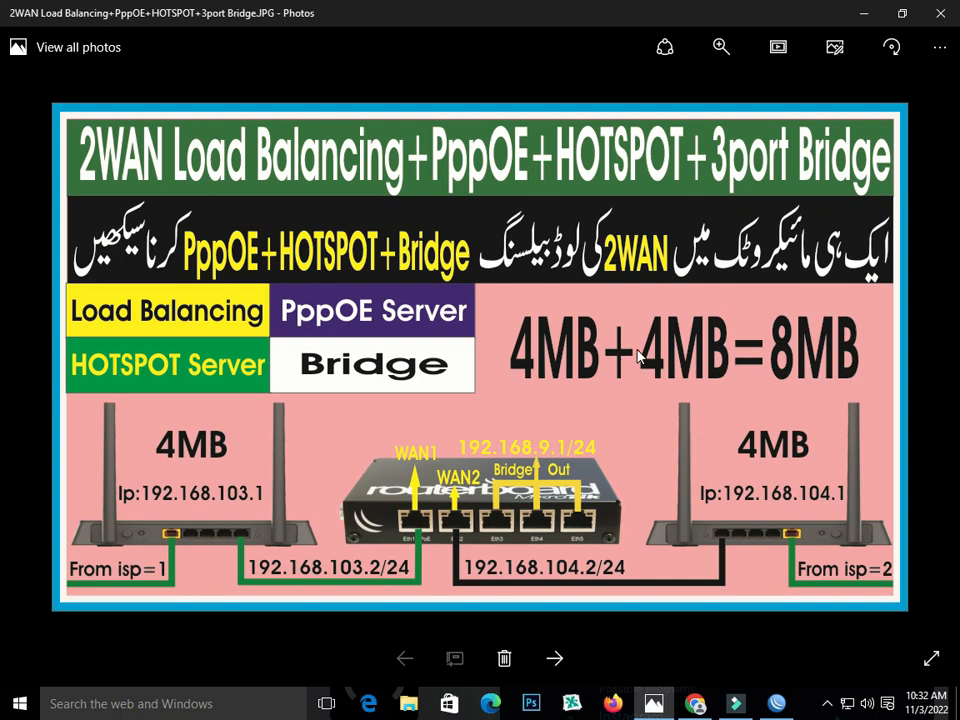